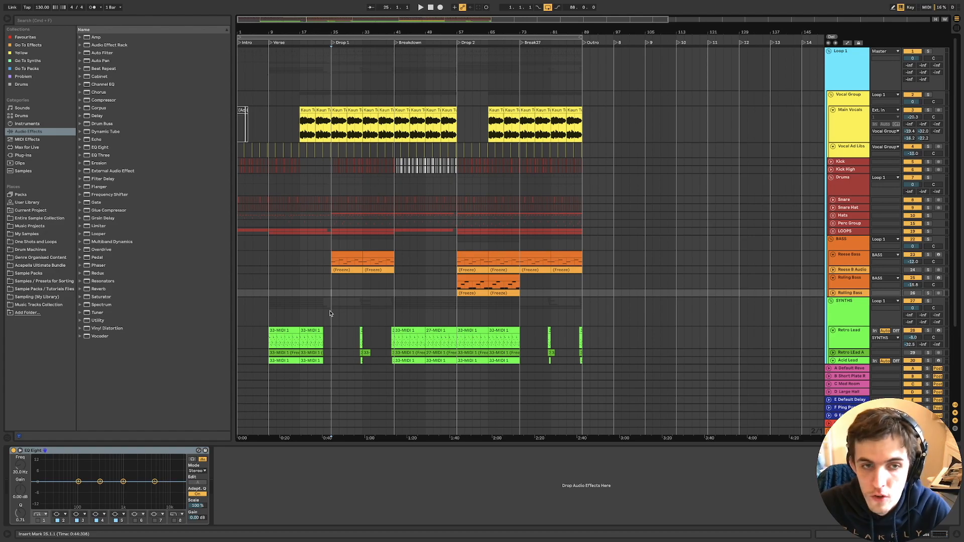
Review the arrangement and the device chains of the Drums, BASS and SYNTHS groups.
{"action": "scroll", "coordinate": [292, 305], "scroll_direction": "up", "scroll_amount": 3}
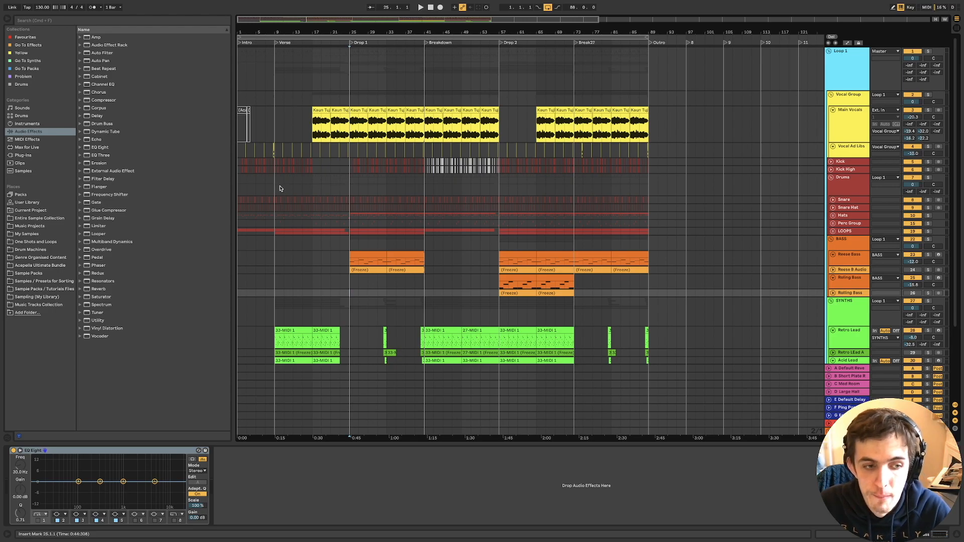
{"action": "scroll", "coordinate": [280, 189], "scroll_direction": "up", "scroll_amount": 1}
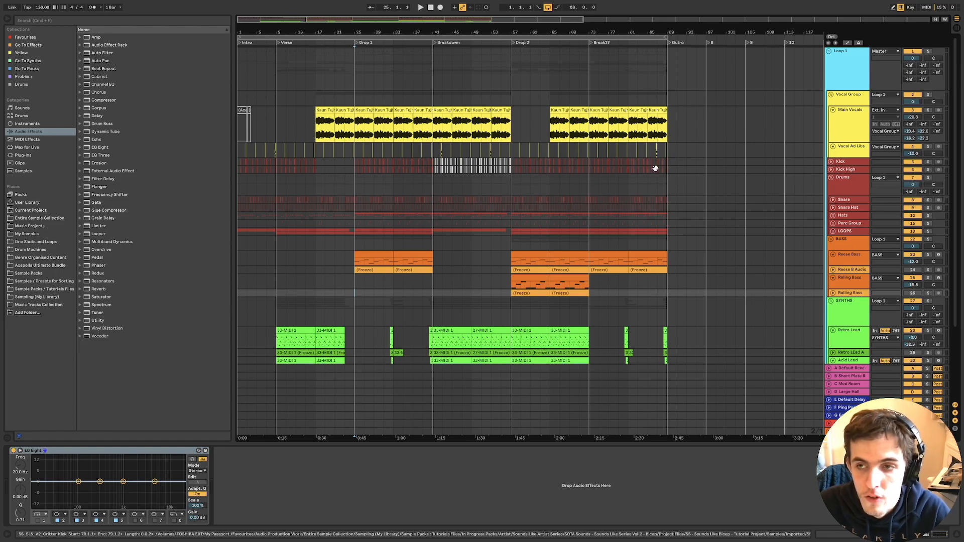
{"action": "left_click", "coordinate": [843, 189]}
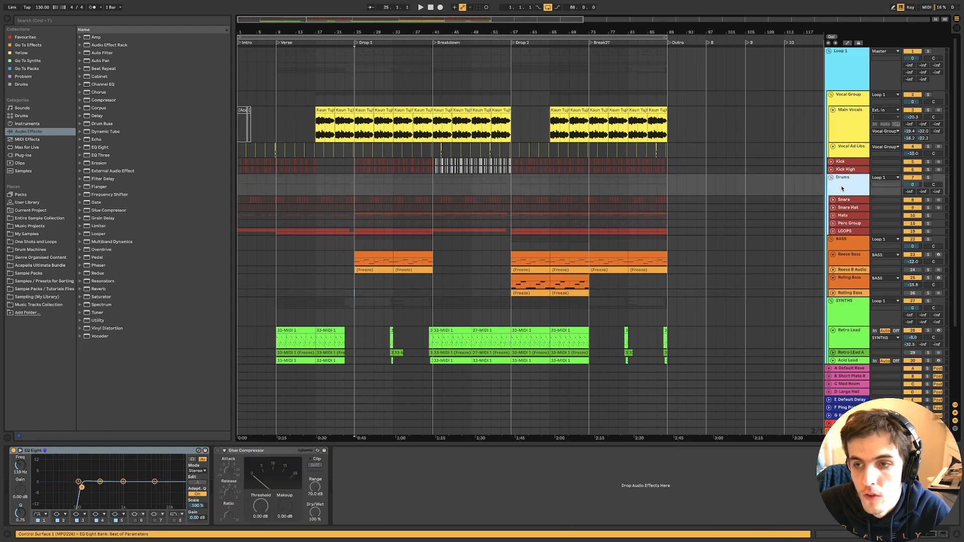
{"action": "left_click", "coordinate": [849, 243]}
{"action": "left_click", "coordinate": [851, 305]}
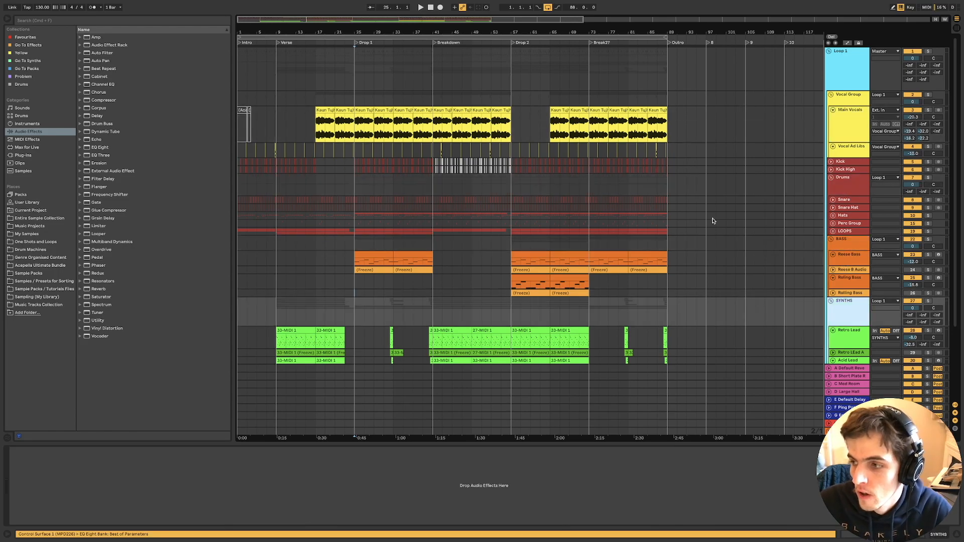
Examine the devices on the return tracks, going through the reverb, delay and Compressor returns.
{"action": "left_click", "coordinate": [844, 370]}
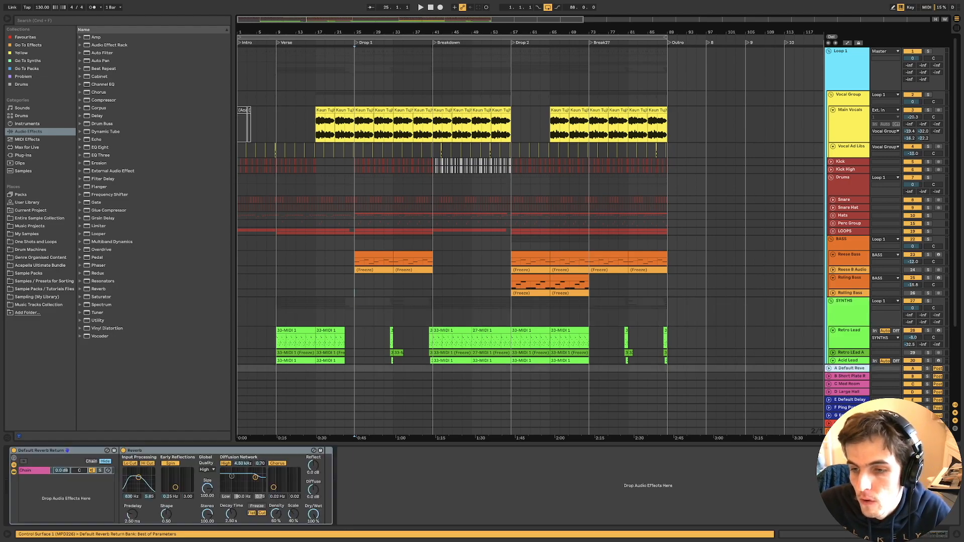
{"action": "left_click", "coordinate": [846, 416]}
{"action": "left_click", "coordinate": [849, 370]}
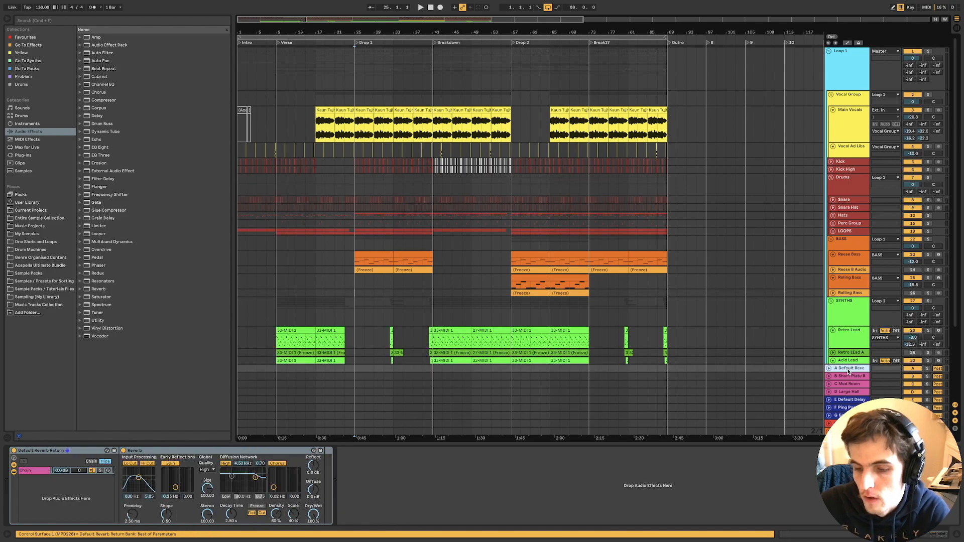
{"action": "left_click", "coordinate": [852, 384]}
{"action": "left_click", "coordinate": [854, 392]}
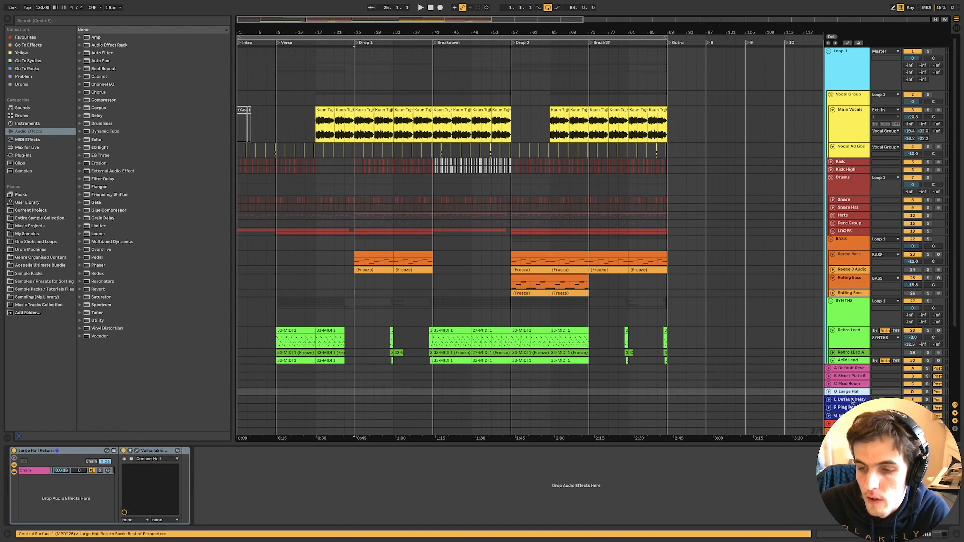
{"action": "left_click", "coordinate": [852, 400]}
{"action": "left_click", "coordinate": [852, 408]}
{"action": "left_click", "coordinate": [850, 416]}
{"action": "left_click", "coordinate": [849, 424]}
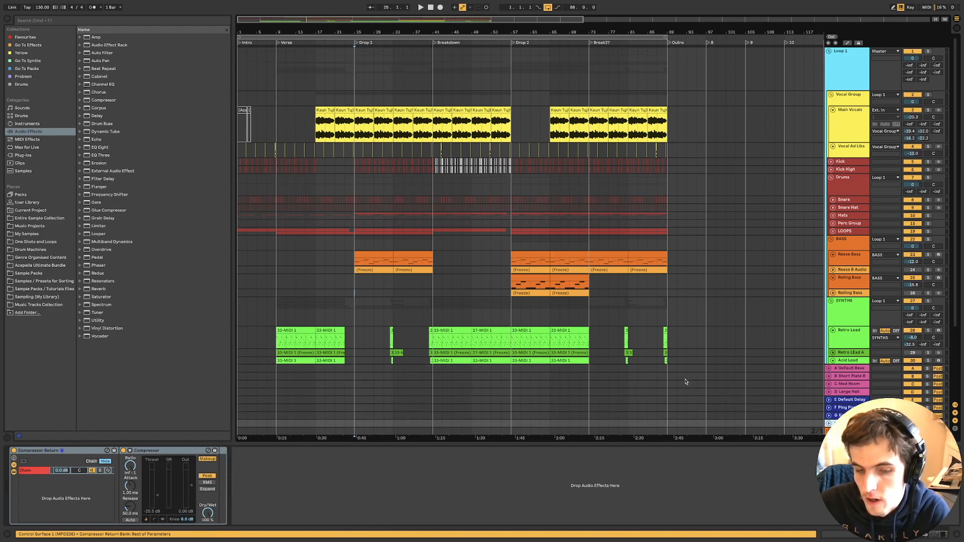
{"action": "left_click", "coordinate": [555, 391]}
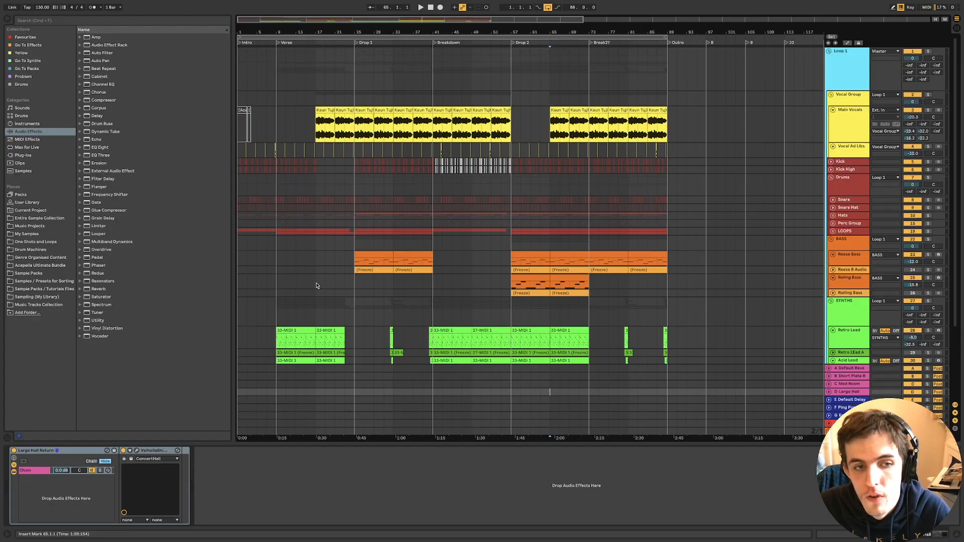
Solo the Main Vocals track and play it from bar 17.
{"action": "left_click", "coordinate": [317, 286]}
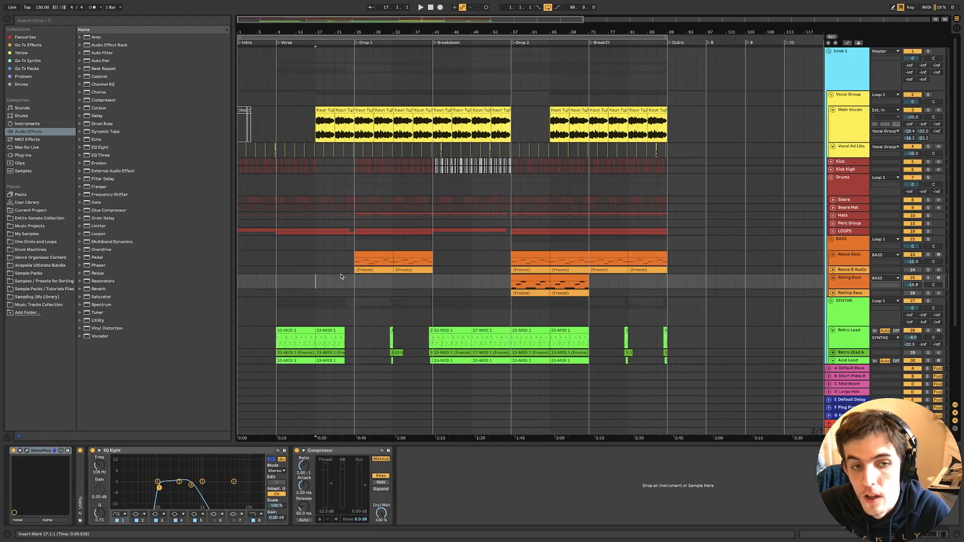
{"action": "left_click", "coordinate": [316, 182]}
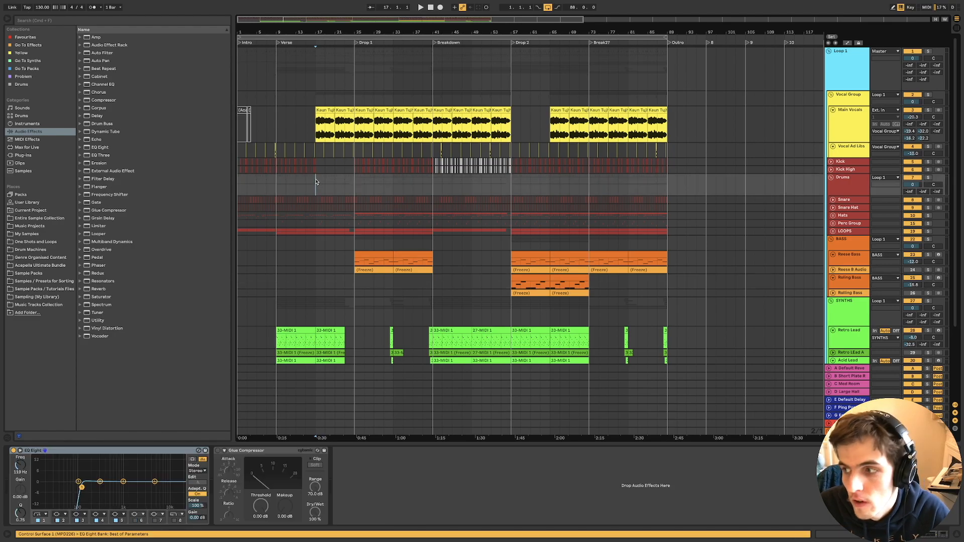
{"action": "left_click", "coordinate": [930, 113]}
{"action": "key", "text": "space"}
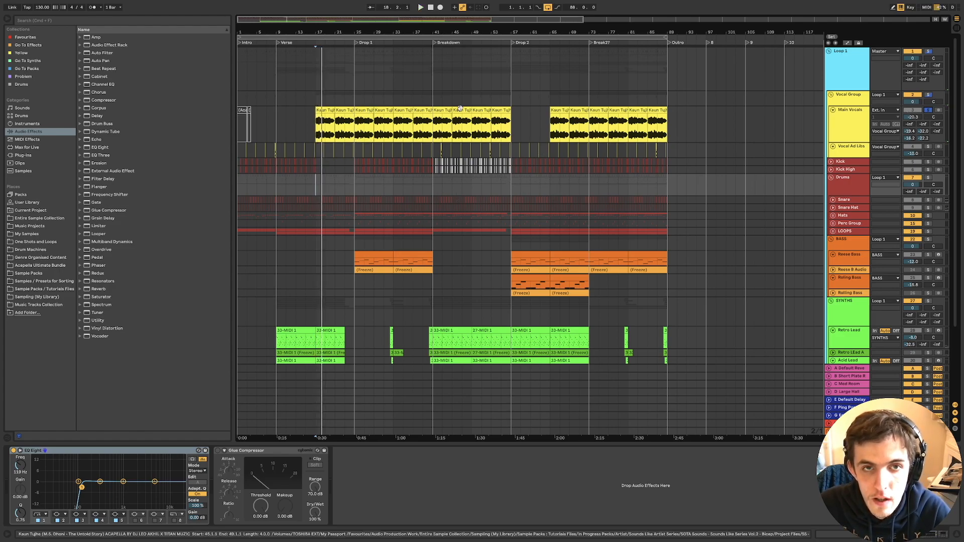
Play the soloed vocal clip at the start of the Breakdown, bar 41.
{"action": "left_click", "coordinate": [441, 111]}
{"action": "key", "text": "space"}
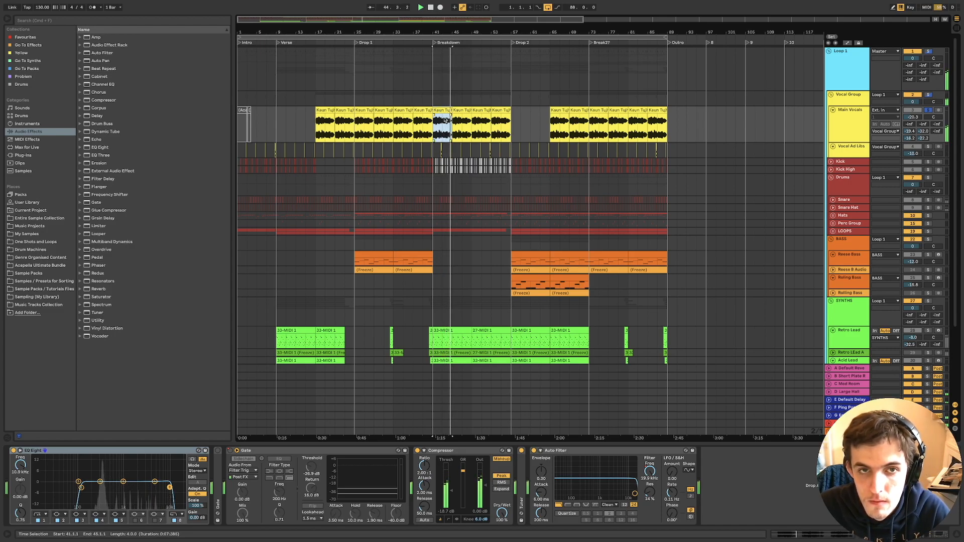
{"action": "key", "text": "plus"}
{"action": "key", "text": "plus"}
{"action": "key", "text": "plus"}
{"action": "key", "text": "minus"}
{"action": "key", "text": "minus"}
{"action": "key", "text": "minus"}
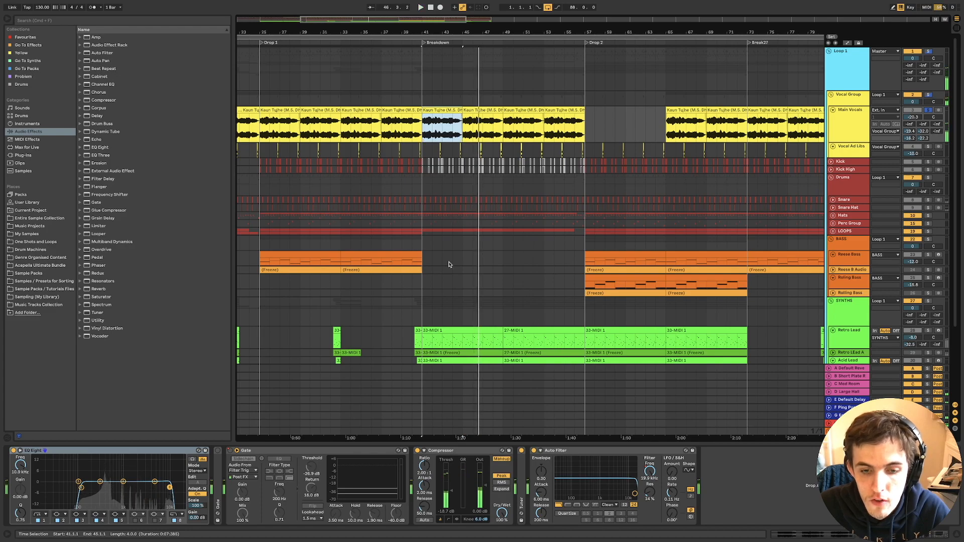
Show the options for converting the Breakdown vocal clip to a new MIDI track, then close them.
{"action": "right_click", "coordinate": [445, 114]}
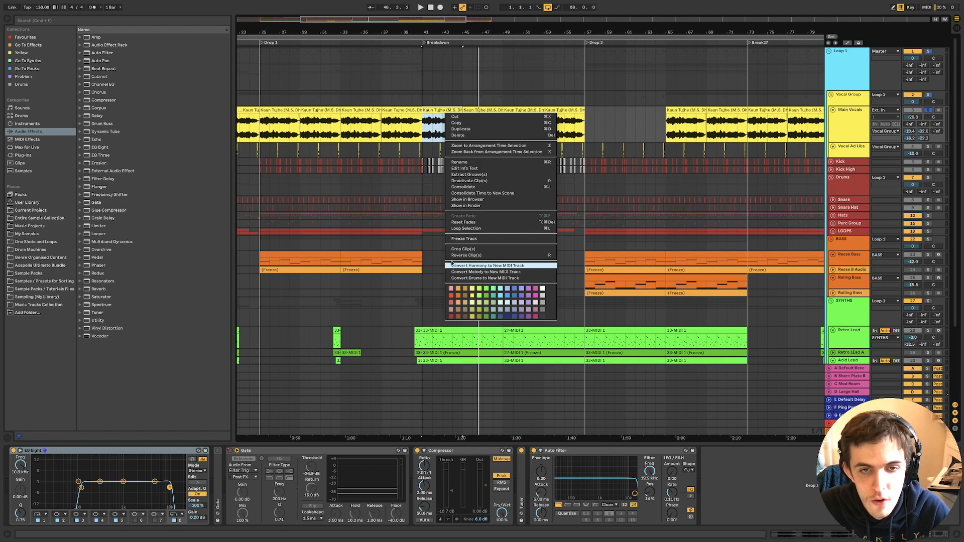
{"action": "left_click", "coordinate": [418, 182]}
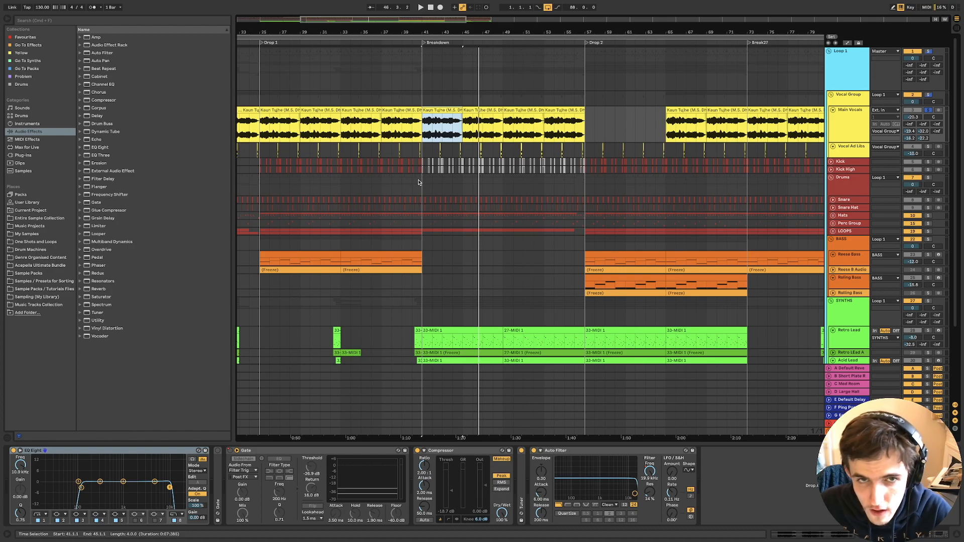
{"action": "left_click", "coordinate": [422, 183]}
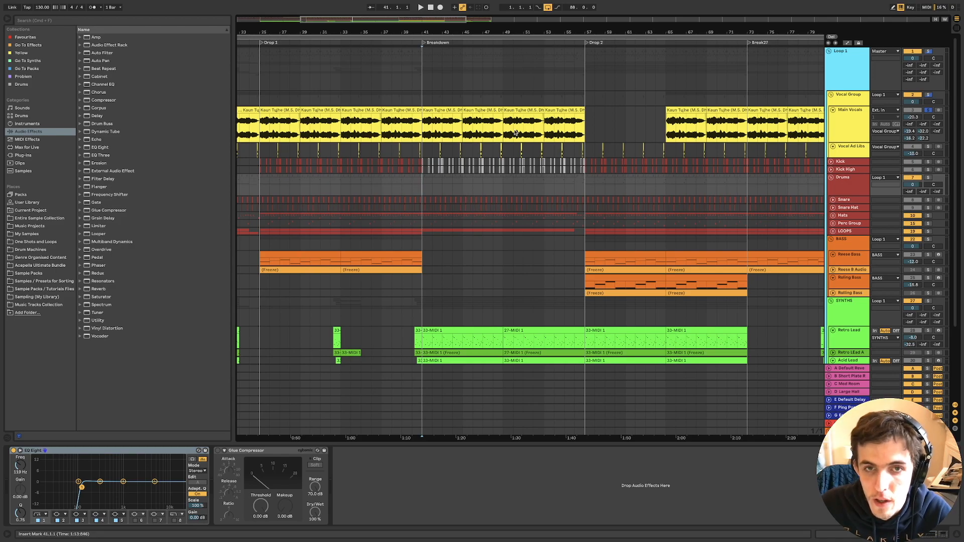
Open the first Breakdown vocal clip's sample settings, set Transpose to 0 st and play the clip.
{"action": "left_click", "coordinate": [444, 110]}
{"action": "double_click", "coordinate": [443, 109]}
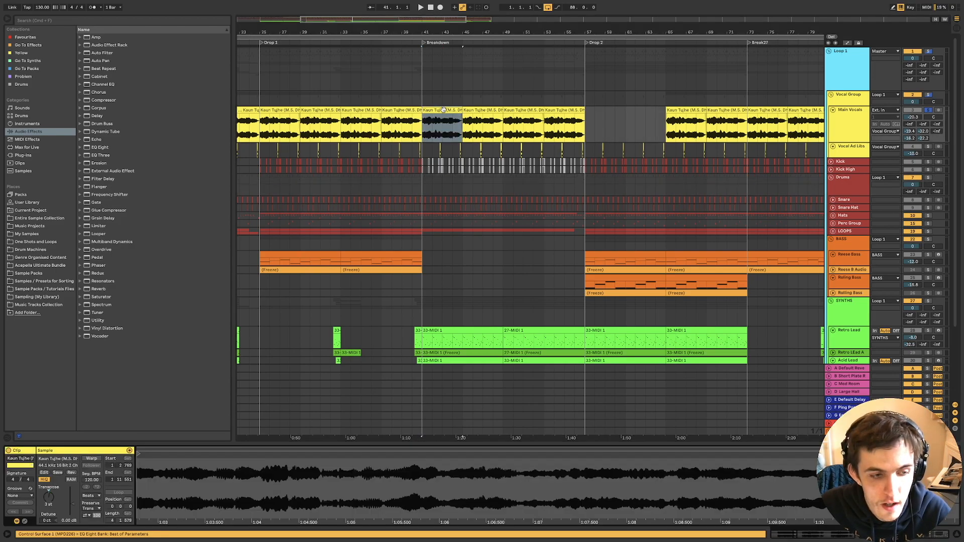
{"action": "key", "text": "space"}
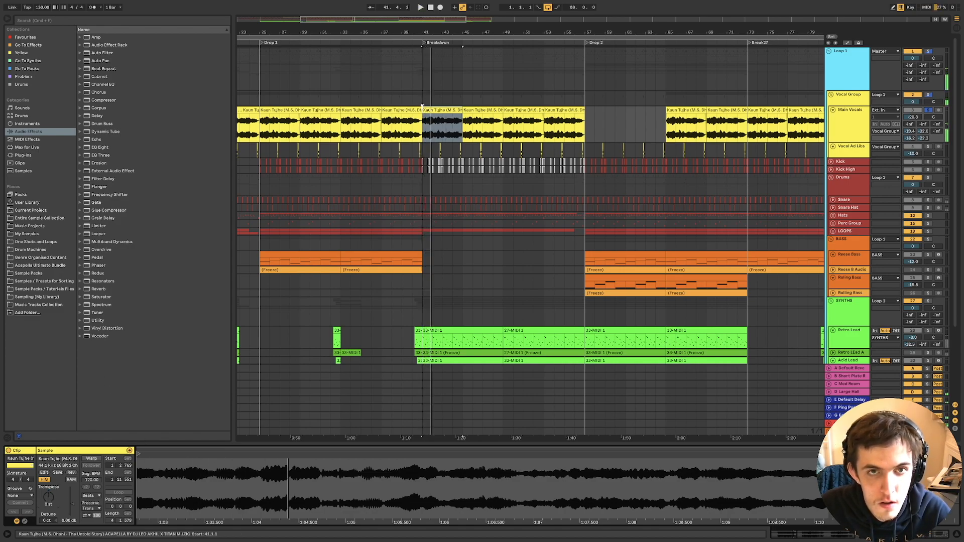
Extend the Breakdown vocal clip's start back to bar 37, play it, and return the start to bar 41.
{"action": "left_click_drag", "start_coordinate": [422, 109], "coordinate": [383, 121]}
{"action": "key", "text": "space"}
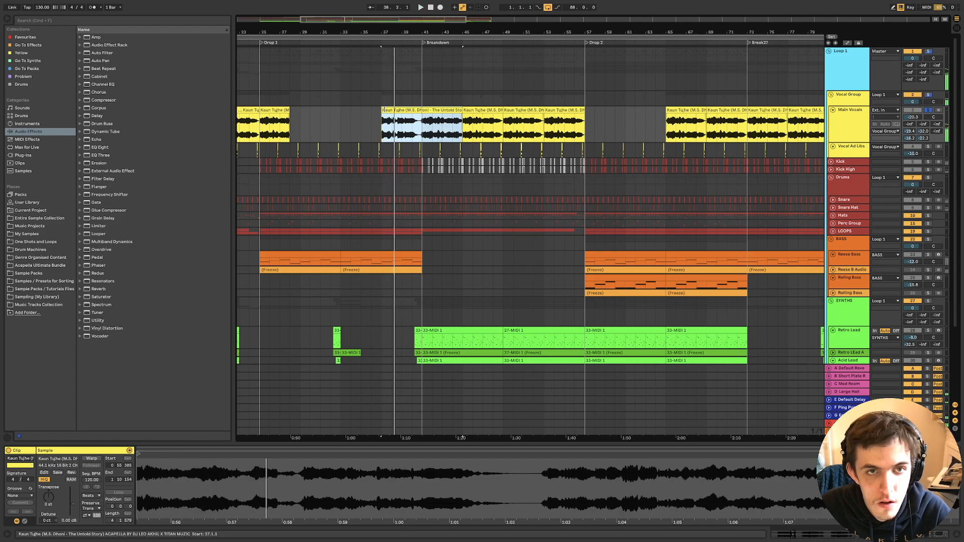
{"action": "left_click_drag", "start_coordinate": [384, 110], "coordinate": [426, 117]}
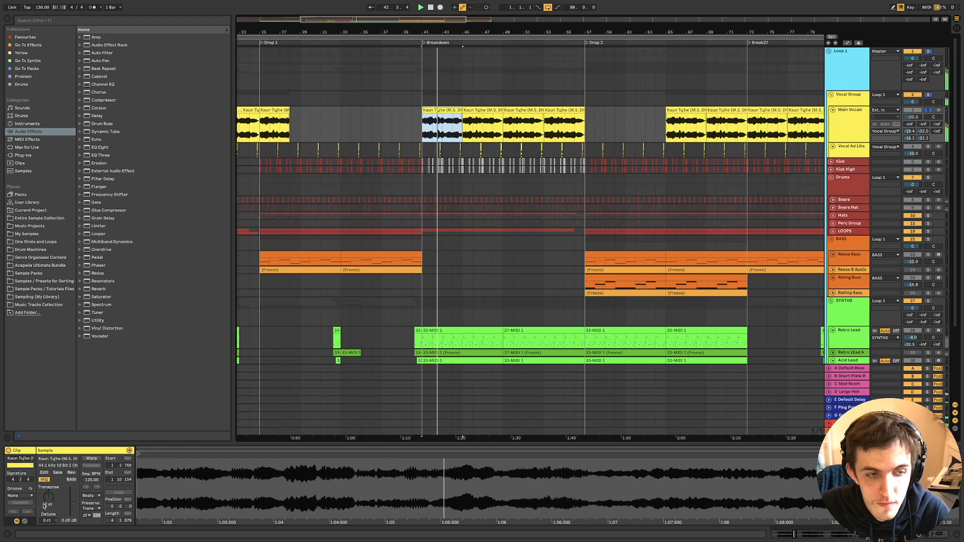
Undo the last edits to the Breakdown vocal clip's position and transposition.
{"action": "key", "text": "super+z"}
{"action": "key", "text": "super+z"}
{"action": "key", "text": "super+z"}
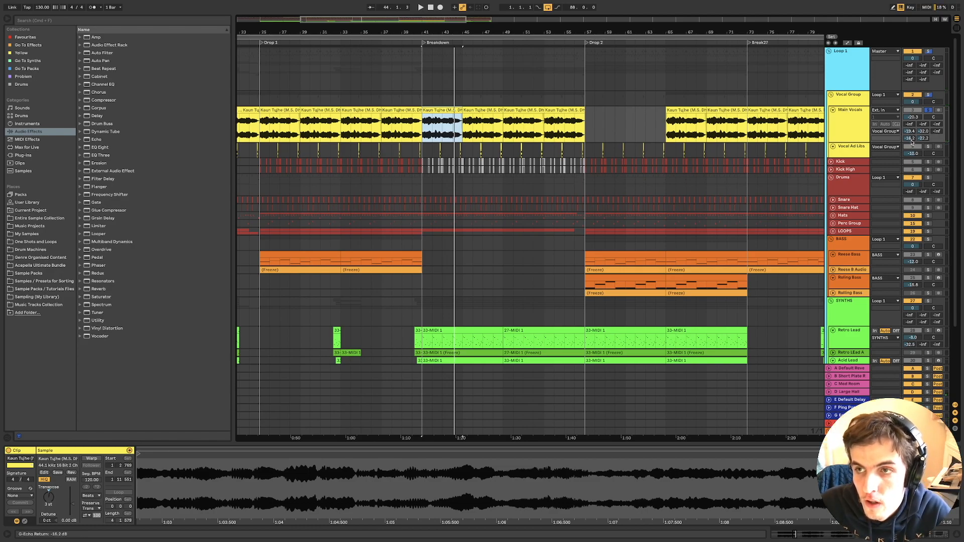
Show the Main Vocals effect chain and play the vocal clips at bars 17 and 21.
{"action": "left_click", "coordinate": [856, 130]}
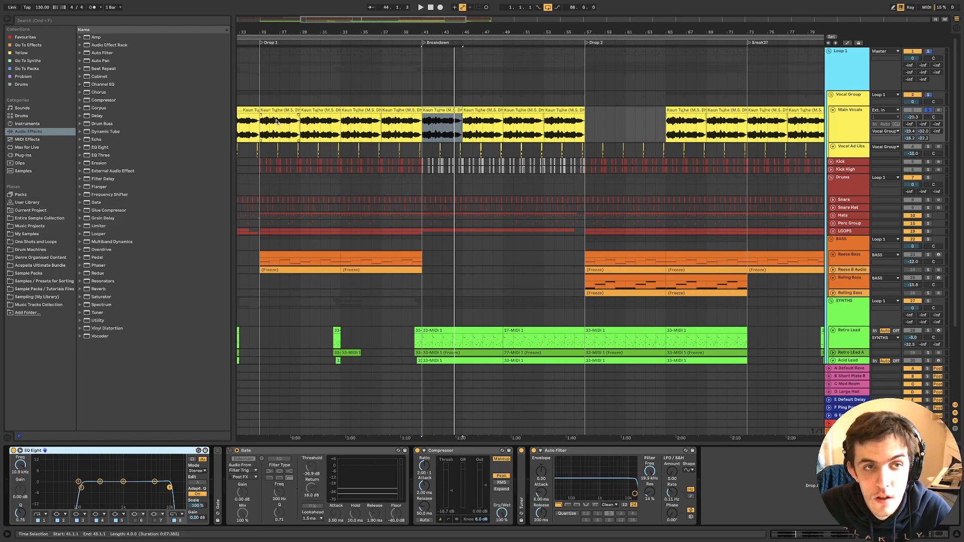
{"action": "scroll", "coordinate": [344, 145], "scroll_direction": "left", "scroll_amount": 5}
{"action": "left_click", "coordinate": [358, 112]}
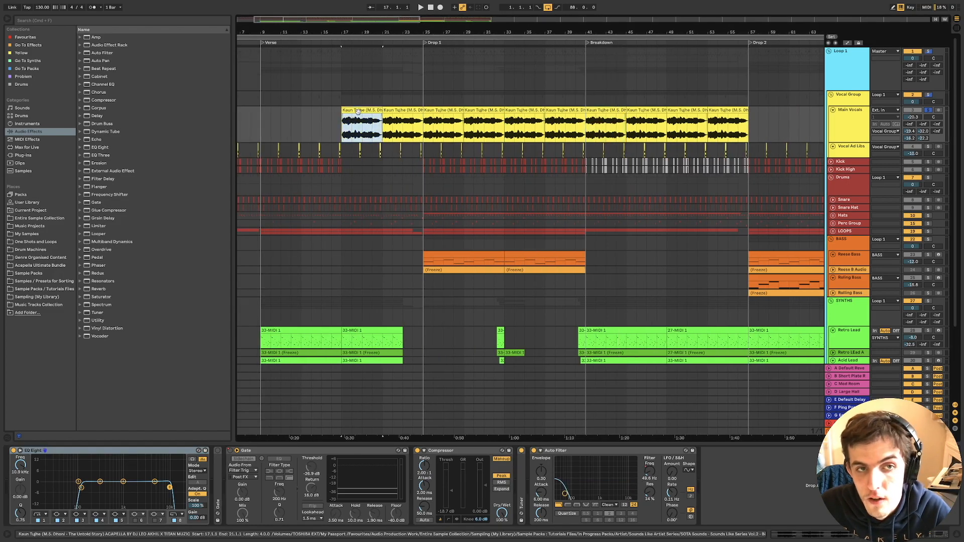
{"action": "key", "text": "space"}
{"action": "key", "text": "space"}
{"action": "left_click", "coordinate": [395, 109]}
{"action": "key", "text": "space"}
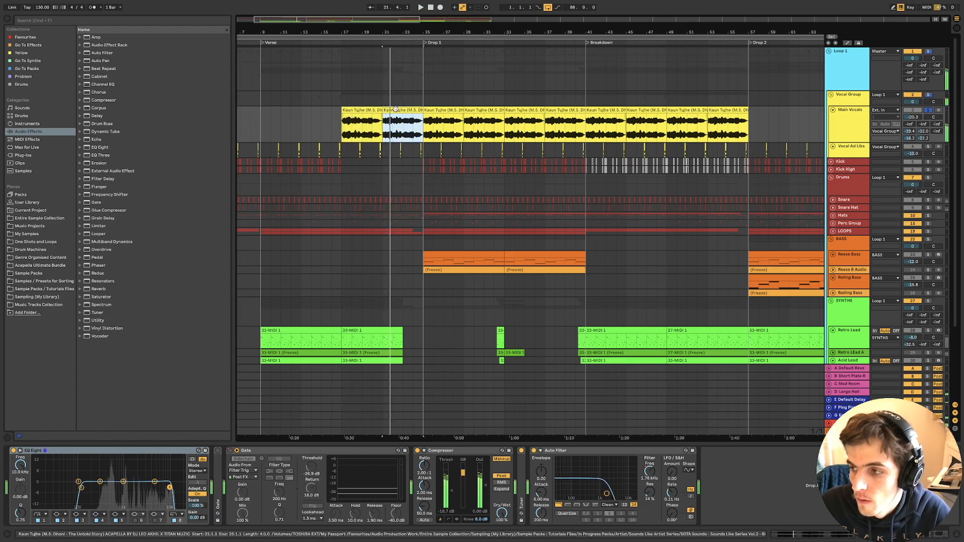
{"action": "key", "text": "space"}
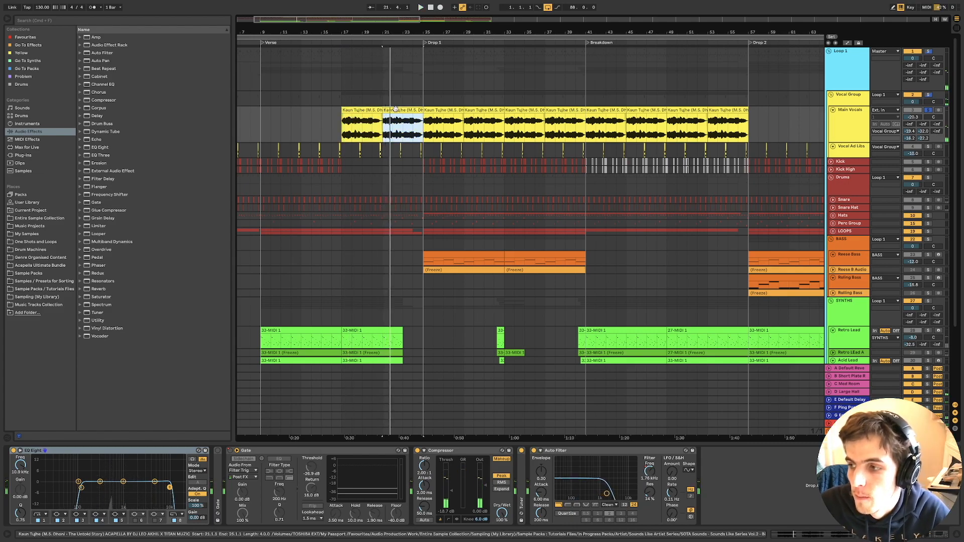
Play the soloed vocal clip at the start of Drop 1, bar 25.
{"action": "left_click", "coordinate": [447, 109]}
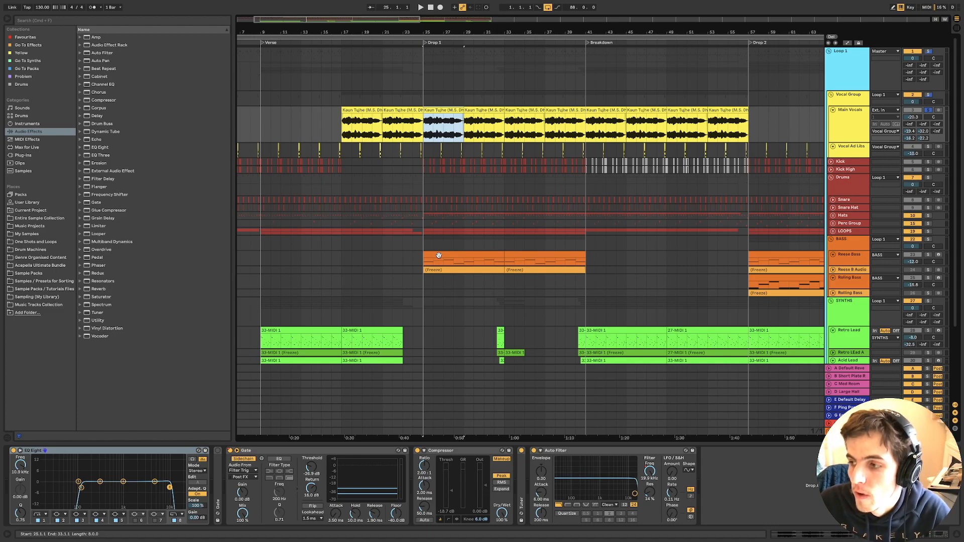
{"action": "left_click", "coordinate": [440, 255]}
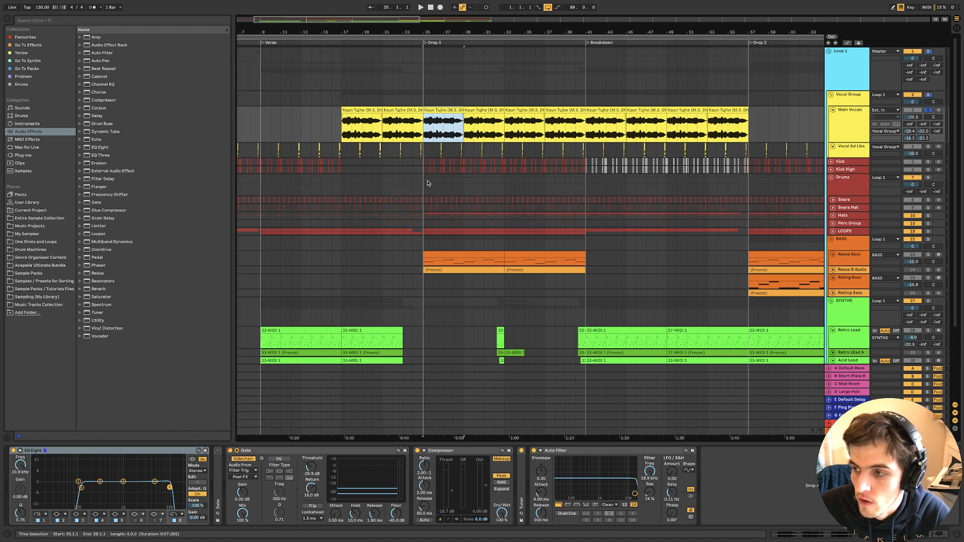
{"action": "key", "text": "space"}
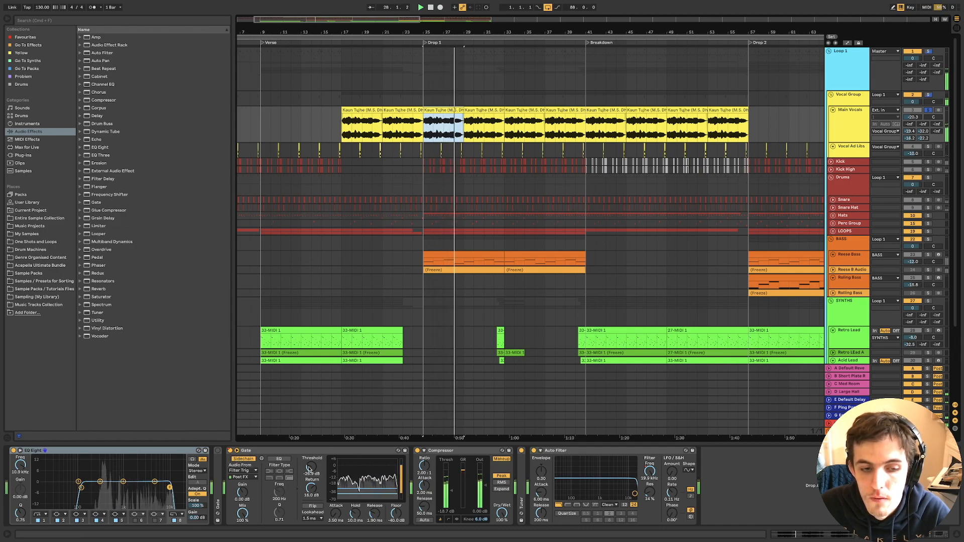
Compare the Drop 1 vocal with the Gate bypassed and active, and re-enable the Gate's on/off automation.
{"action": "left_click", "coordinate": [231, 451]}
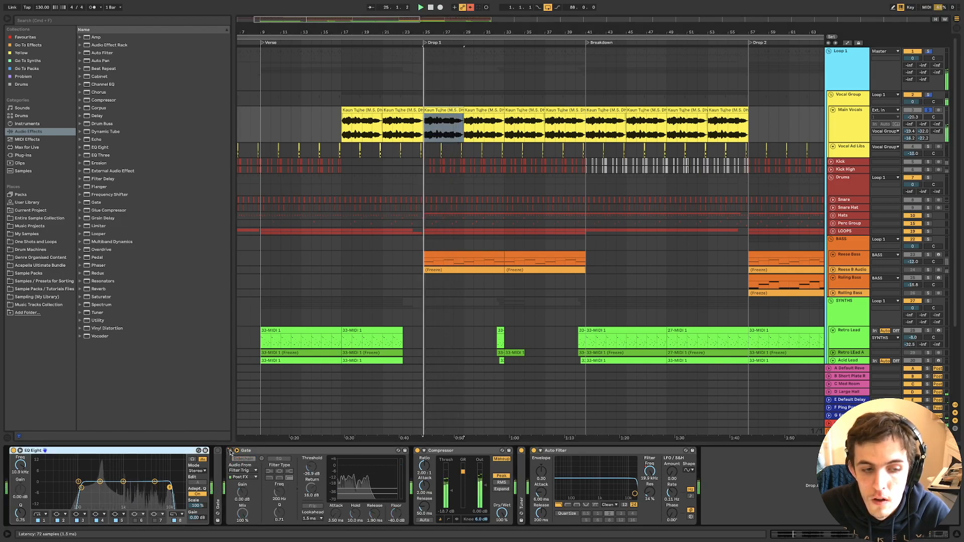
{"action": "left_click", "coordinate": [231, 451]}
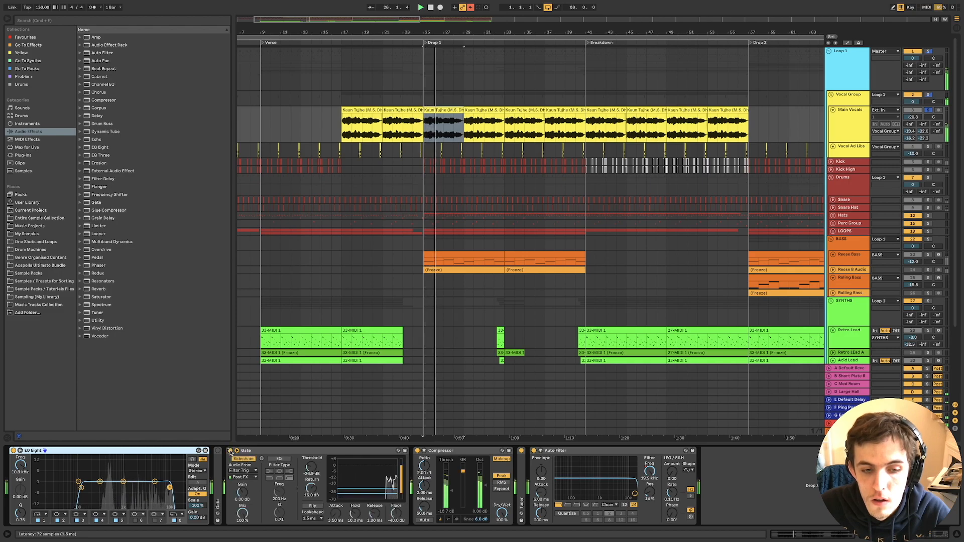
{"action": "right_click", "coordinate": [231, 452]}
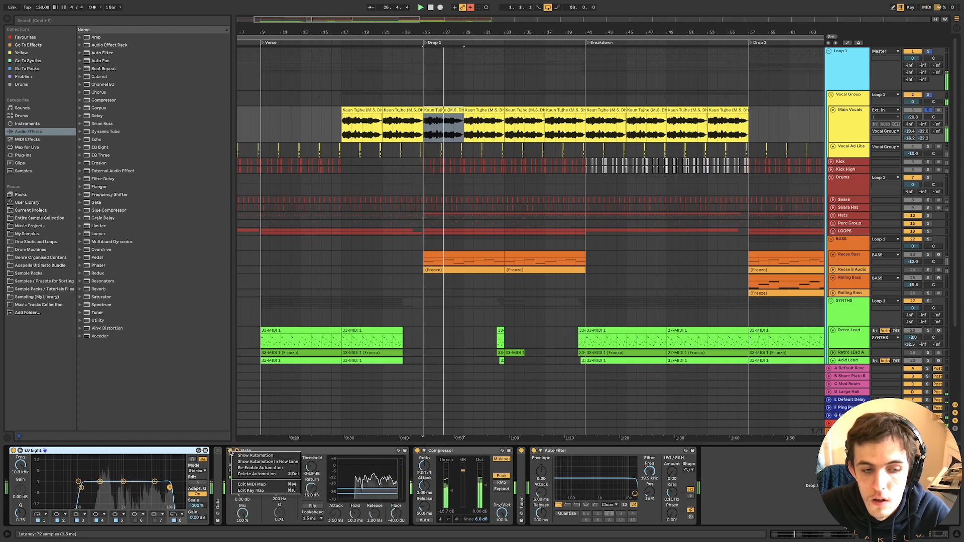
{"action": "left_click", "coordinate": [254, 469]}
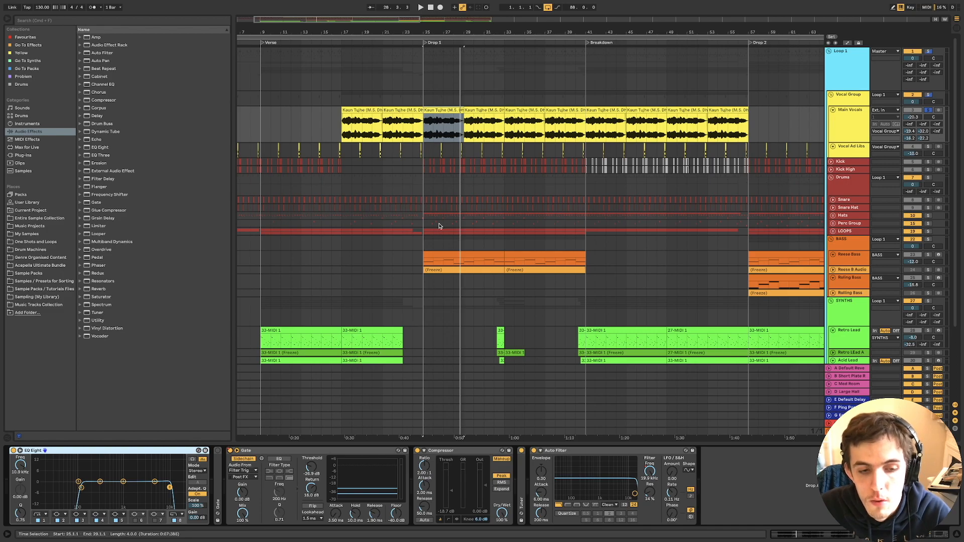
Solo and enlarge the Vocal Ad Libs track and play its ad-lib clip at bar 28.4.
{"action": "left_click", "coordinate": [490, 181]}
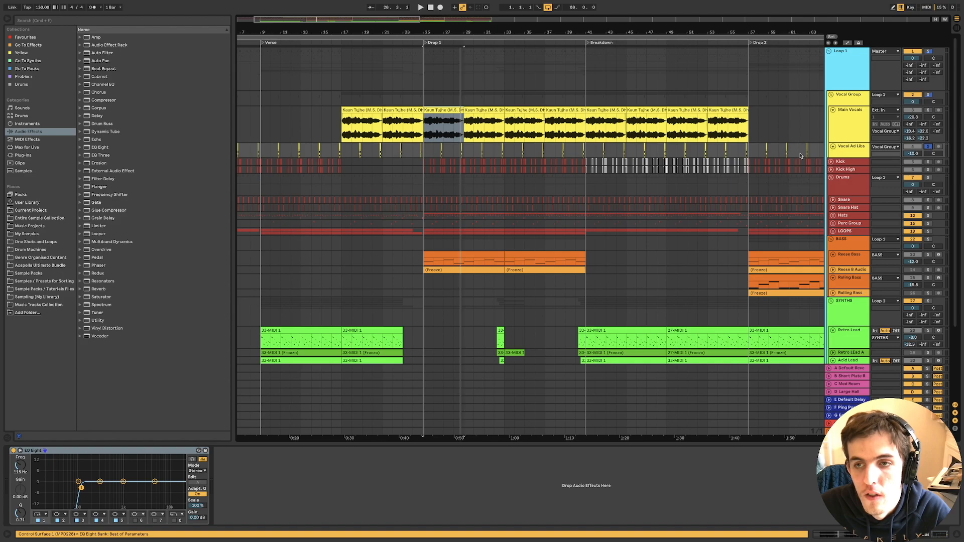
{"action": "scroll", "coordinate": [458, 163], "scroll_direction": "up", "scroll_amount": 8}
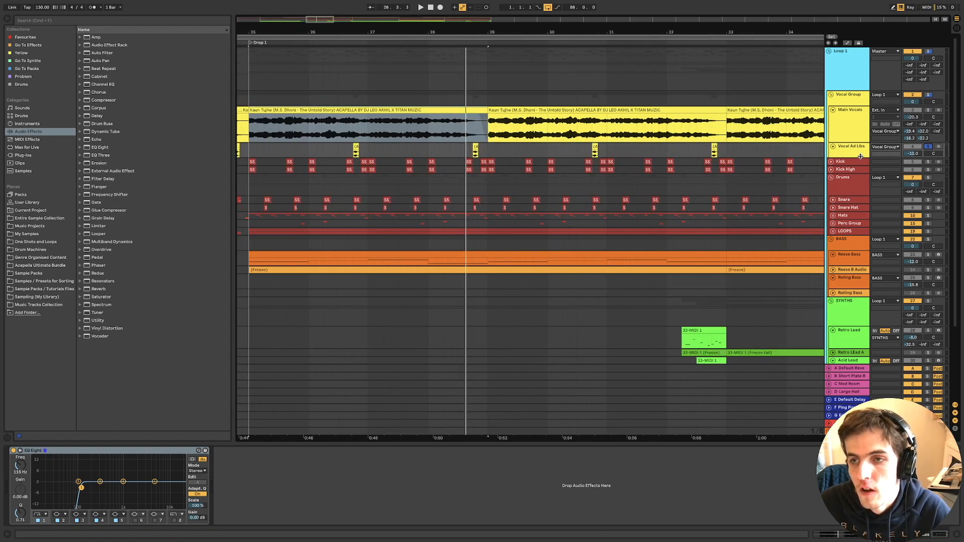
{"action": "left_click_drag", "start_coordinate": [860, 157], "coordinate": [861, 178]}
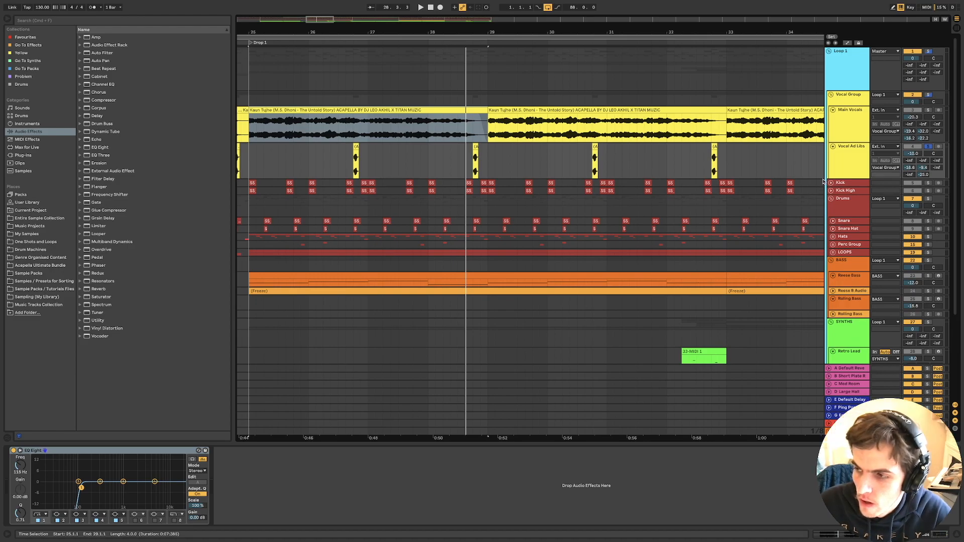
{"action": "scroll", "coordinate": [472, 163], "scroll_direction": "up", "scroll_amount": 8}
{"action": "left_click", "coordinate": [477, 151]}
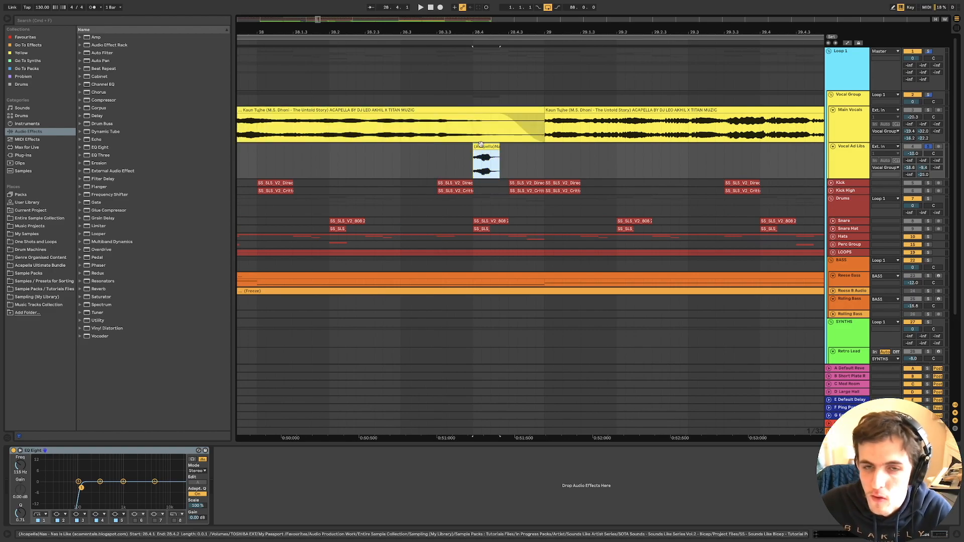
{"action": "key", "text": "space"}
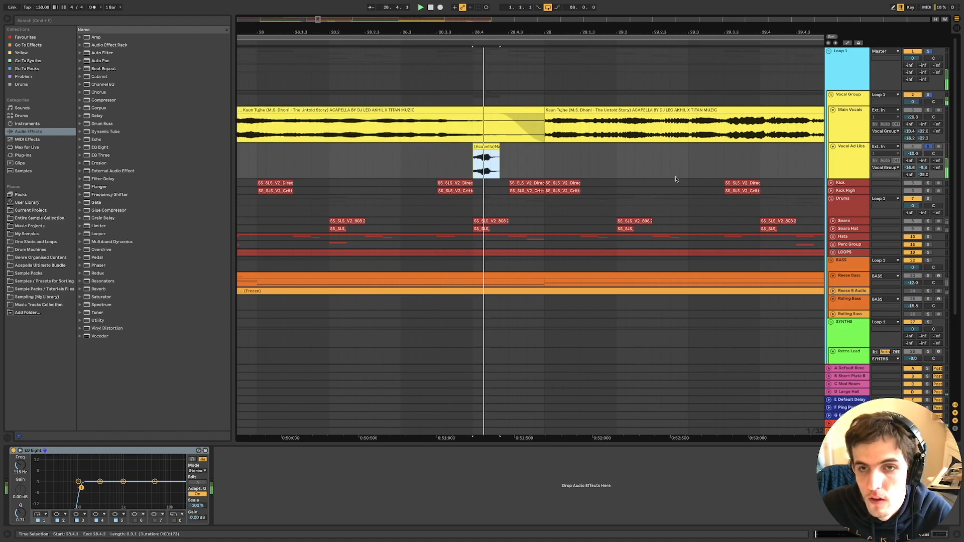
{"action": "key", "text": "space"}
{"action": "key", "text": "space"}
{"action": "key", "text": "space"}
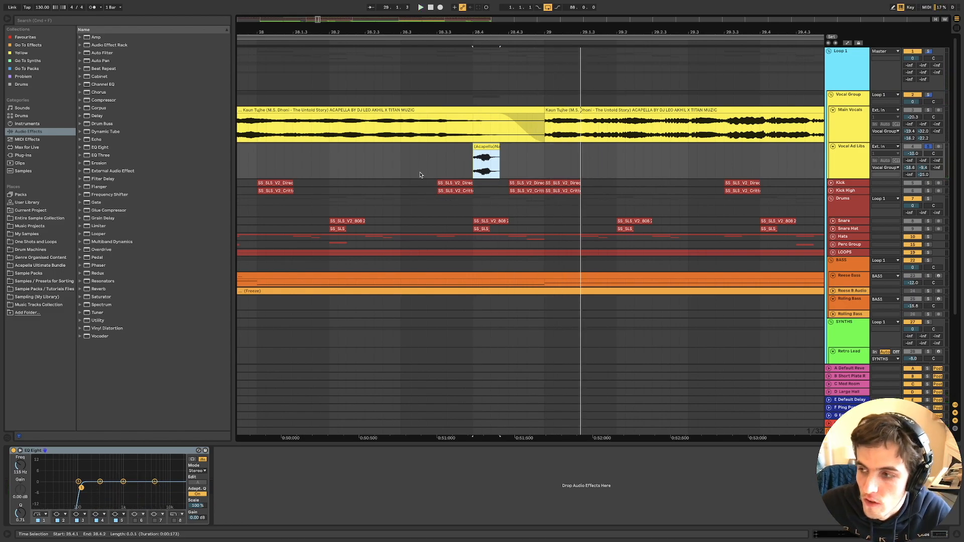
Extend the start of the ad-lib clip back to 27.4.4, play the longer sample and undo the extension.
{"action": "scroll", "coordinate": [457, 176], "scroll_direction": "down", "scroll_amount": 5}
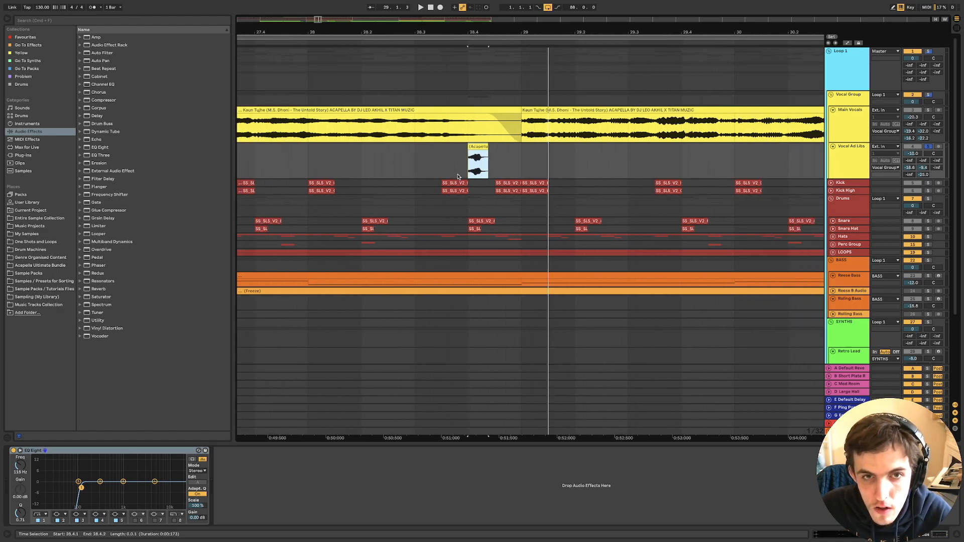
{"action": "left_click_drag", "start_coordinate": [464, 149], "coordinate": [359, 163]}
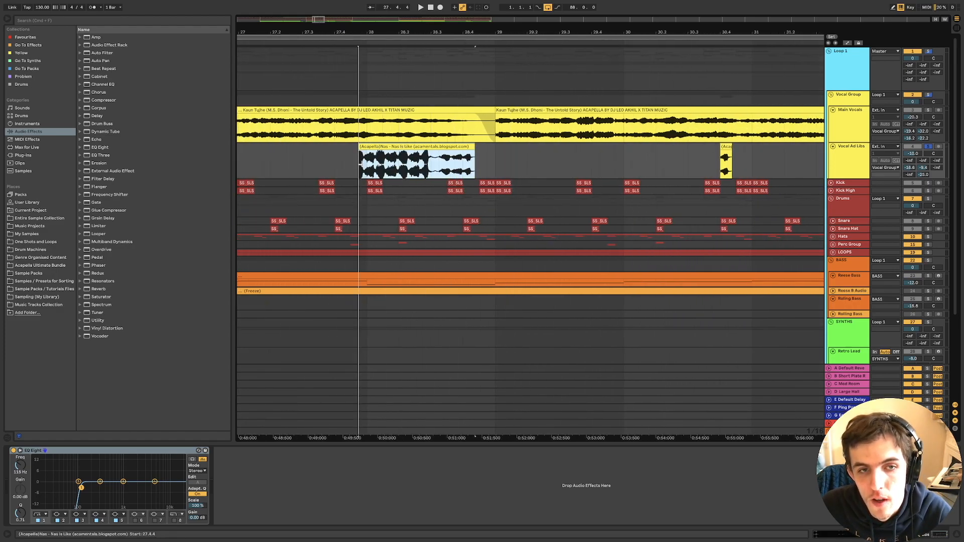
{"action": "key", "text": "space"}
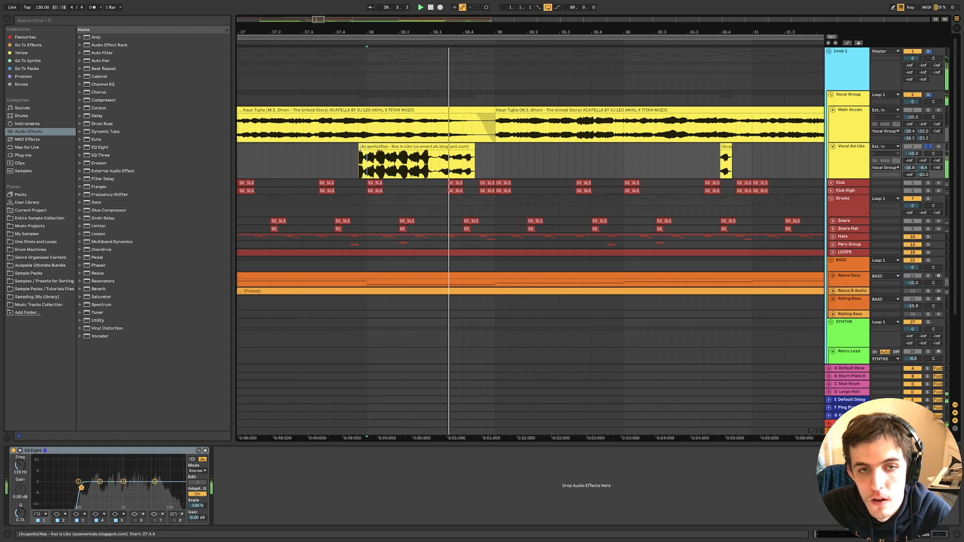
{"action": "key", "text": "space"}
{"action": "left_click_drag", "start_coordinate": [360, 150], "coordinate": [442, 163]}
{"action": "key", "text": "super+z"}
{"action": "key", "text": "super+z"}
Play the short ad-lib clip at bar 28.4 again and show the effect chain of the Vocal Ad Libs track.
{"action": "key", "text": "space"}
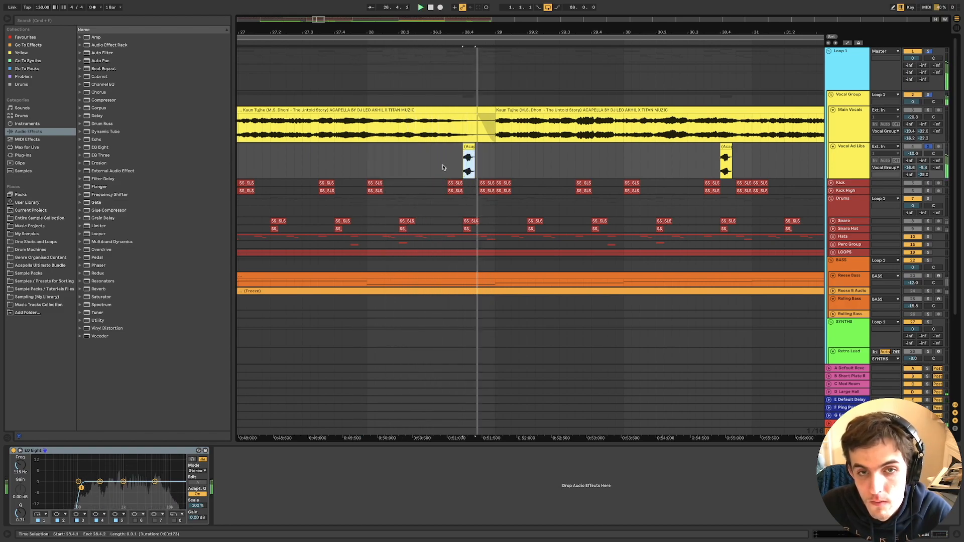
{"action": "left_click", "coordinate": [468, 168]}
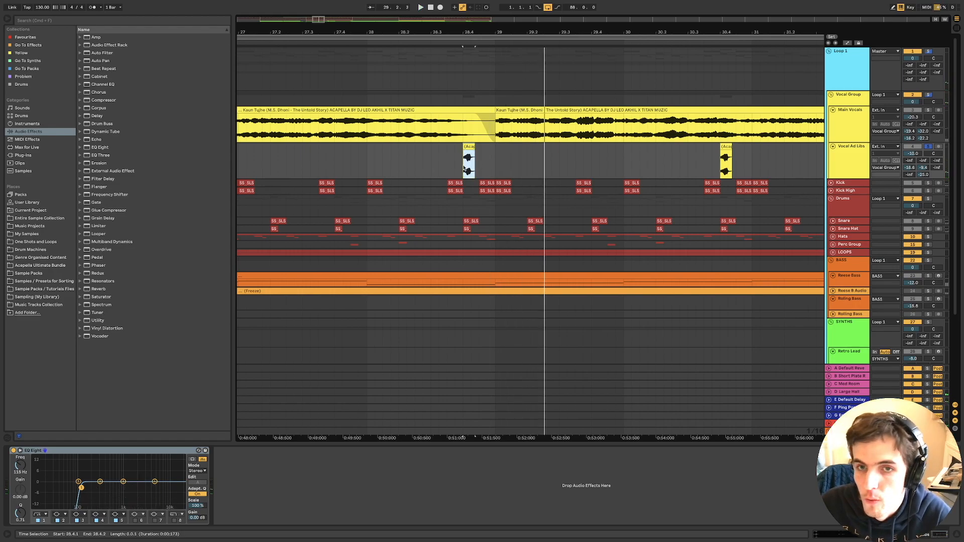
{"action": "key", "text": "space"}
{"action": "scroll", "coordinate": [486, 164], "scroll_direction": "down", "scroll_amount": 8}
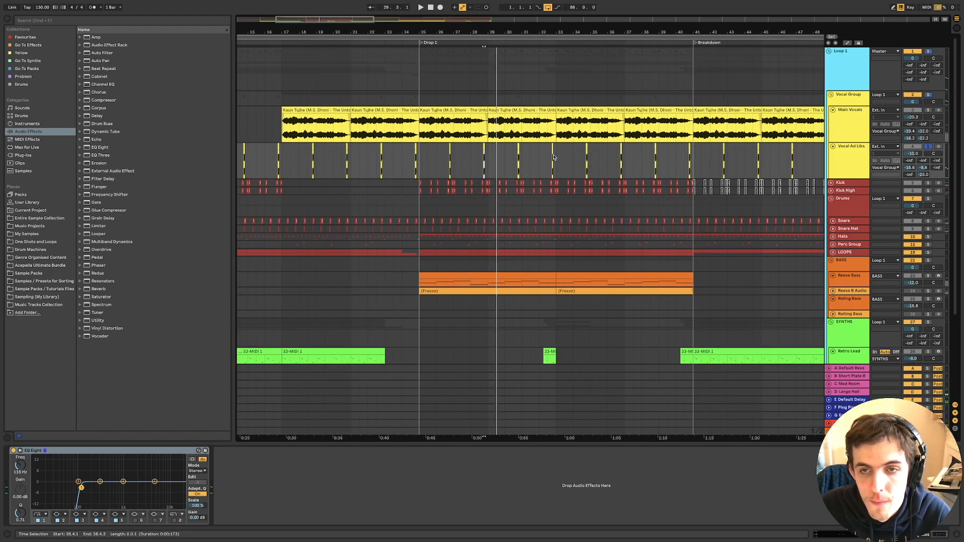
{"action": "left_click", "coordinate": [893, 159]}
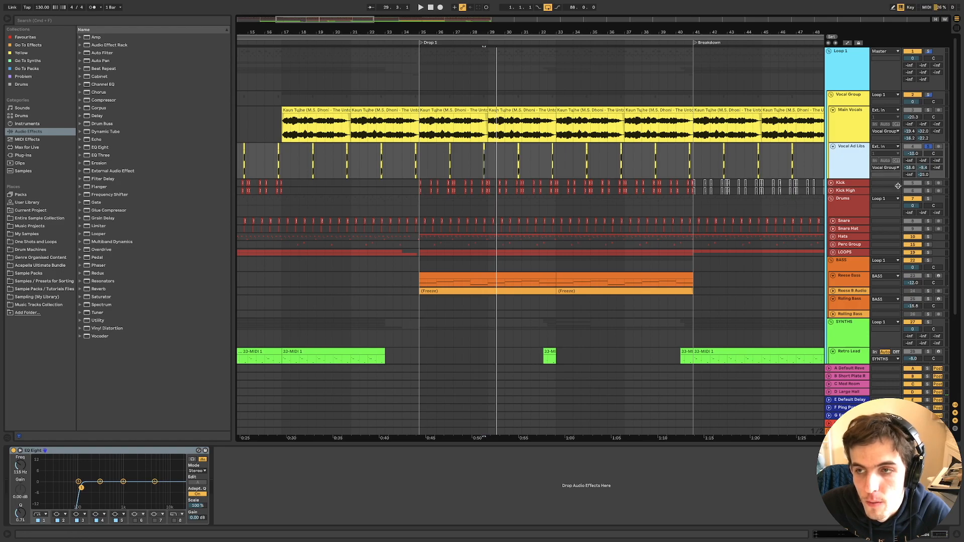
{"action": "double_click", "coordinate": [863, 157]}
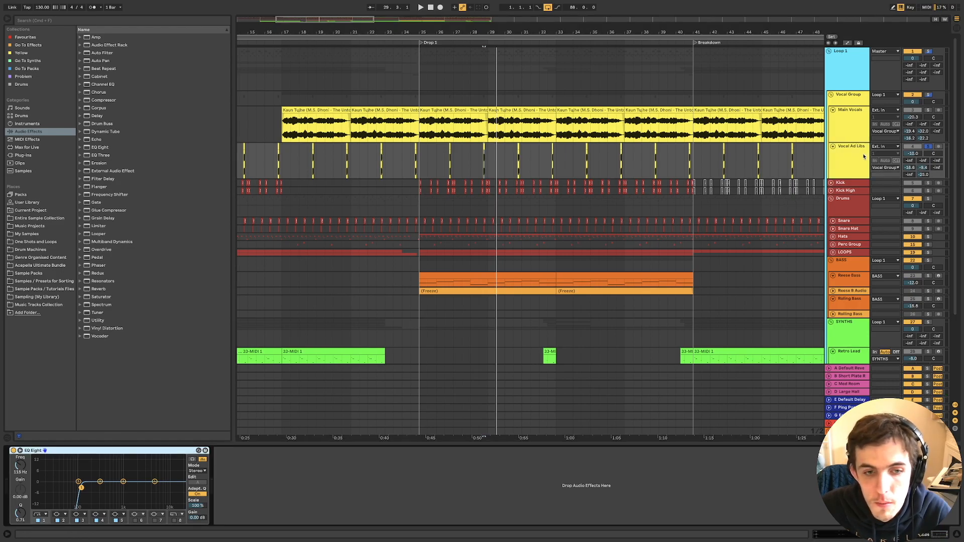
Collapse the Vocal Group, then expand and solo the Kick track and play it from the start of Drop 1.
{"action": "left_click", "coordinate": [848, 102]}
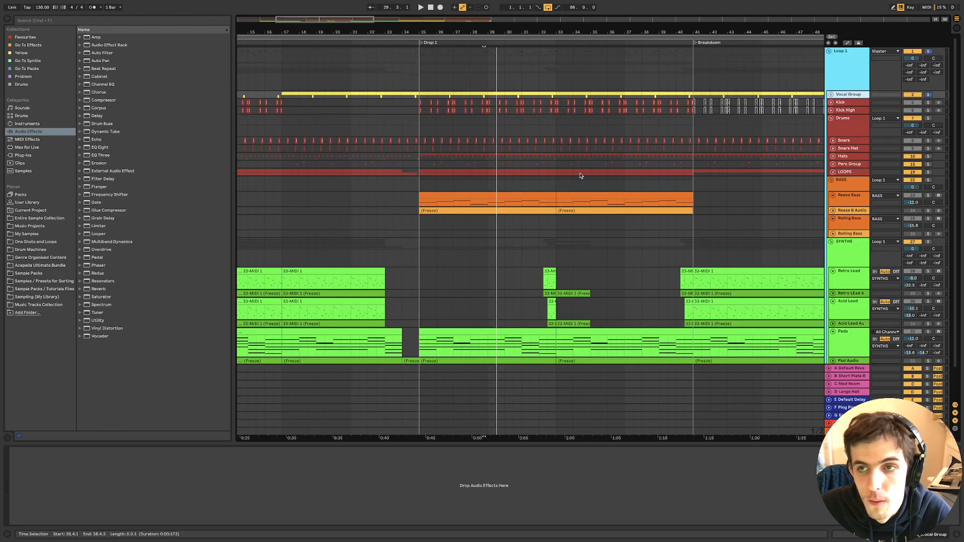
{"action": "left_click", "coordinate": [831, 102]}
{"action": "left_click", "coordinate": [928, 103]}
{"action": "left_click", "coordinate": [415, 121]}
{"action": "key", "text": "space"}
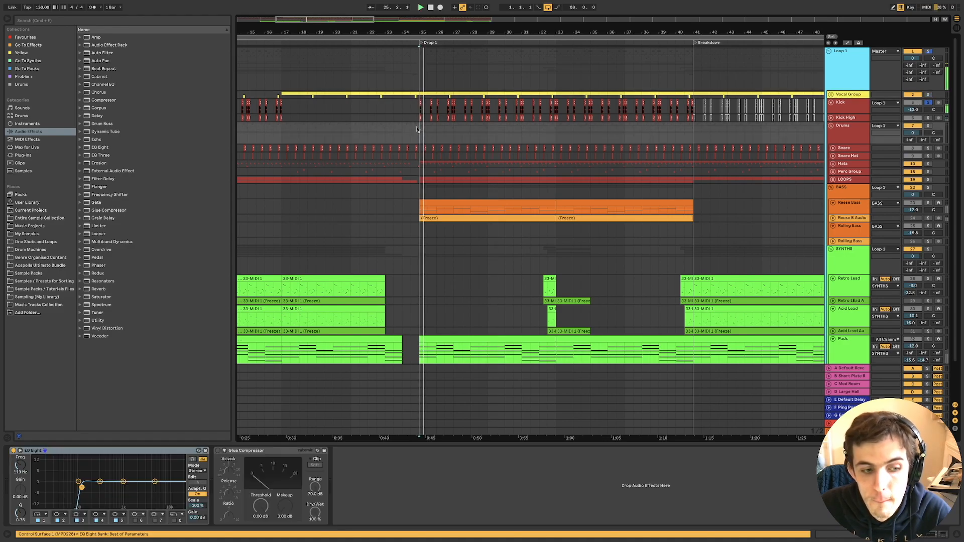
{"action": "scroll", "coordinate": [420, 116], "scroll_direction": "up", "scroll_amount": 8}
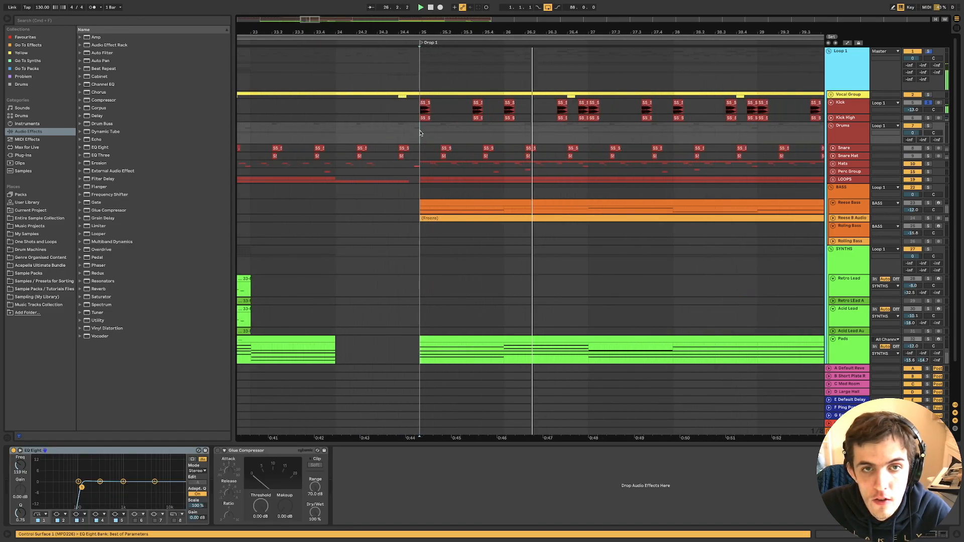
{"action": "scroll", "coordinate": [506, 117], "scroll_direction": "down", "scroll_amount": 2}
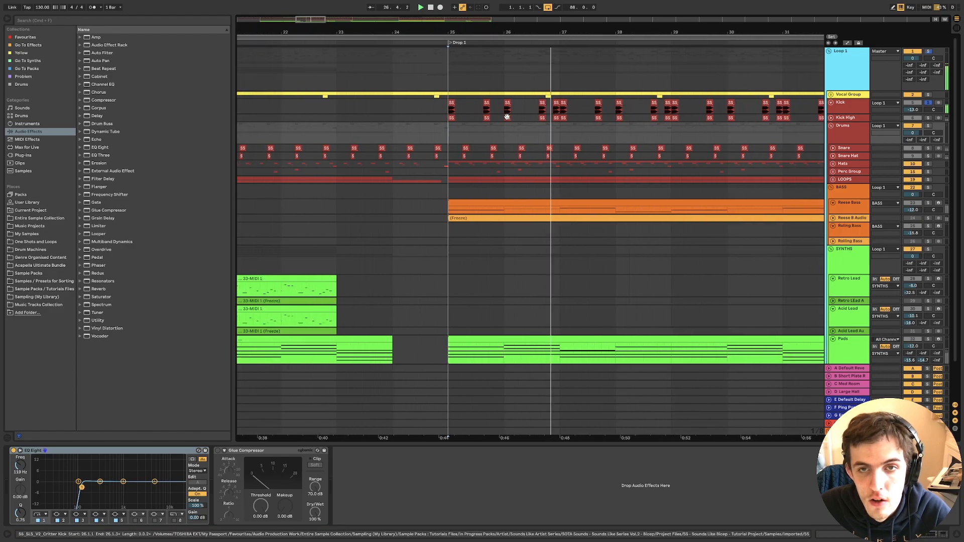
Show the effect chains of the Kick High and Kick tracks during playback.
{"action": "left_click", "coordinate": [848, 118]}
{"action": "scroll", "coordinate": [685, 158], "scroll_direction": "right", "scroll_amount": 1}
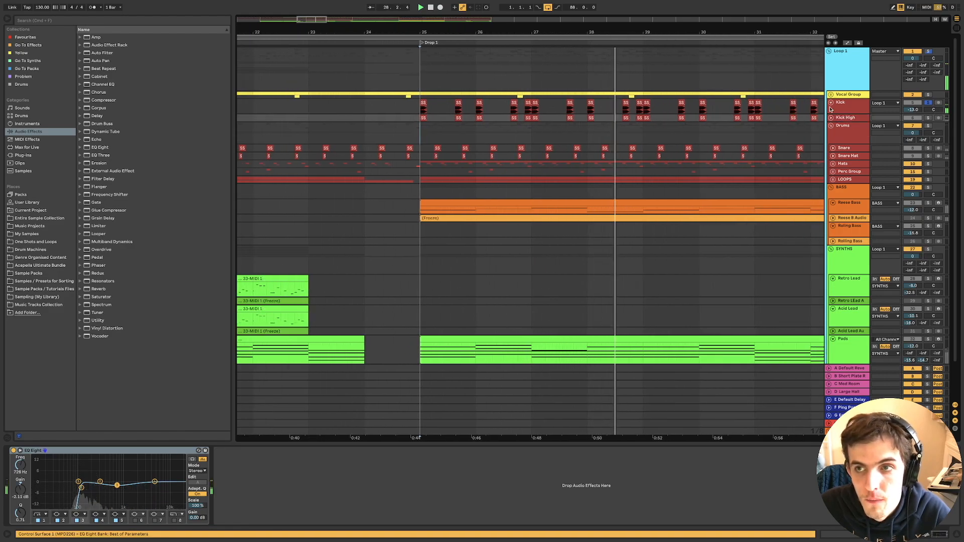
{"action": "left_click", "coordinate": [848, 103]}
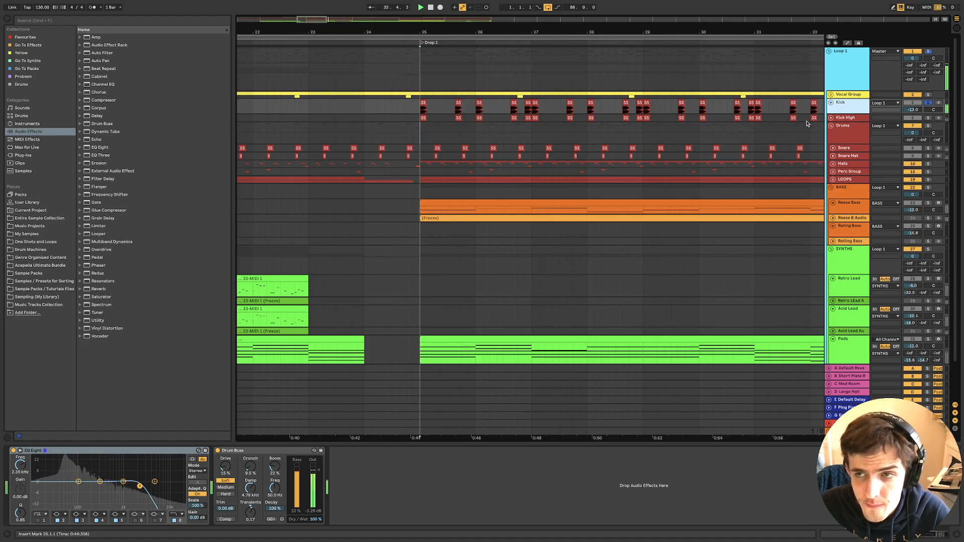
Solo Kick High together with Kick, expand its track and show its EQ Eight.
{"action": "left_click", "coordinate": [929, 118], "text": "super"}
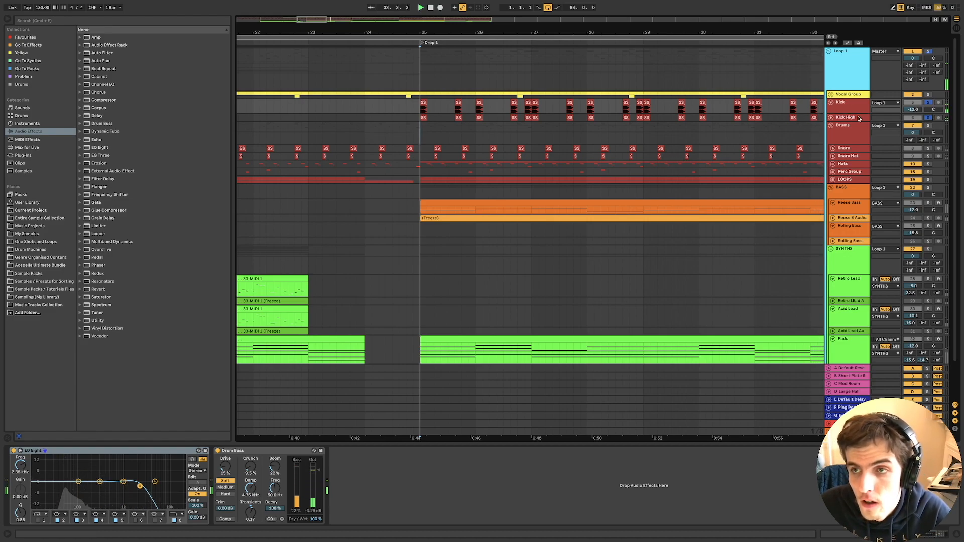
{"action": "left_click", "coordinate": [831, 118]}
{"action": "scroll", "coordinate": [779, 133], "scroll_direction": "right", "scroll_amount": 1}
{"action": "scroll", "coordinate": [778, 134], "scroll_direction": "right", "scroll_amount": 1}
{"action": "left_click", "coordinate": [847, 125]}
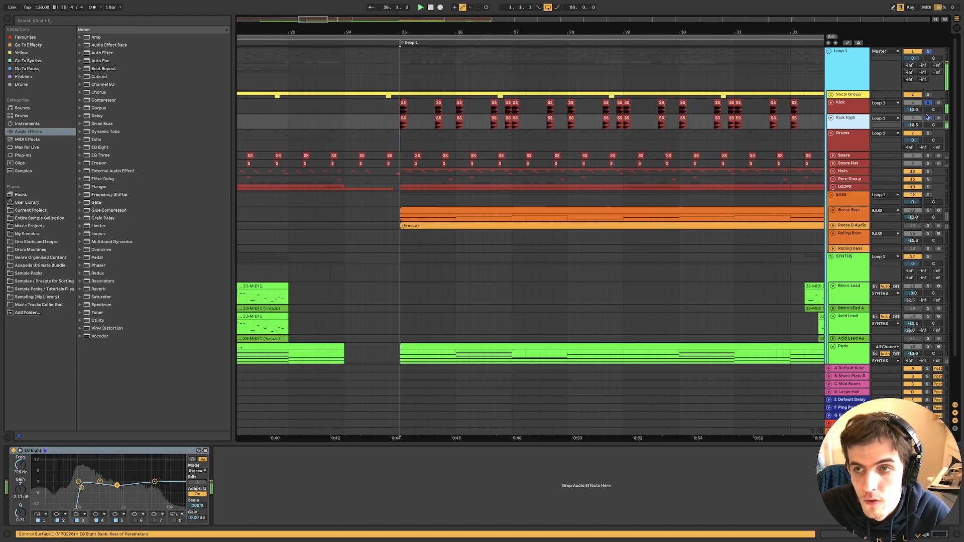
Add the Drums group to the soloed kicks, clear the solos to hear the full mix, and stop playback.
{"action": "left_click", "coordinate": [928, 134], "text": "super"}
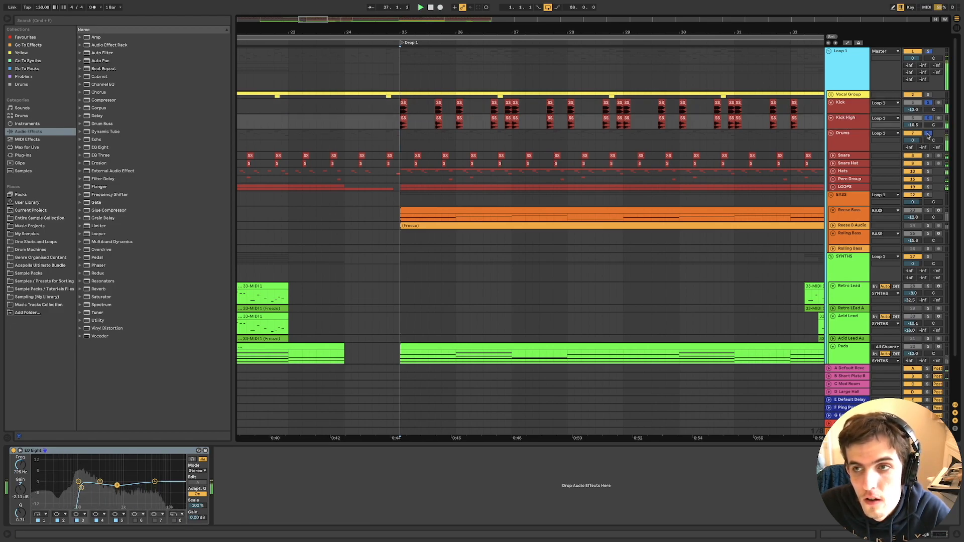
{"action": "left_click", "coordinate": [930, 120], "text": "super"}
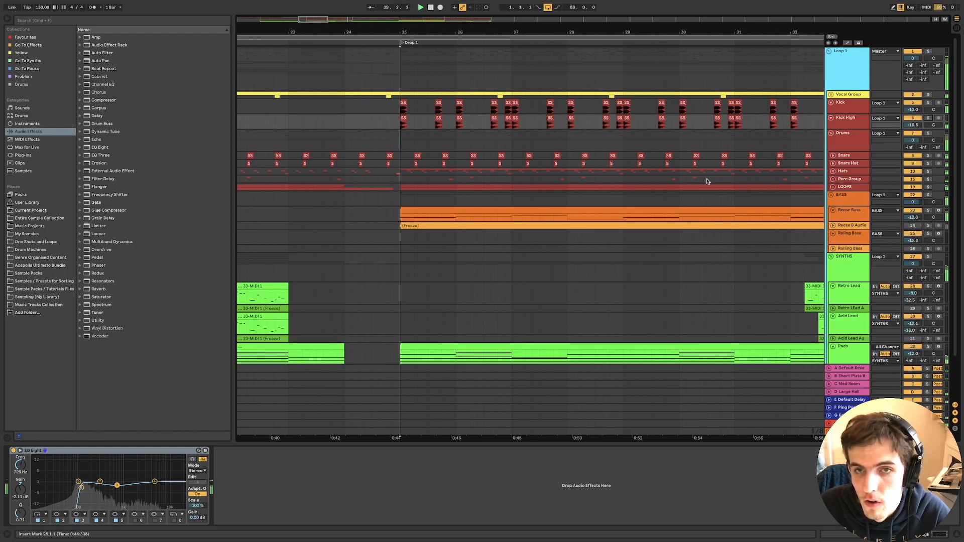
{"action": "left_click", "coordinate": [929, 134]}
{"action": "key", "text": "space"}
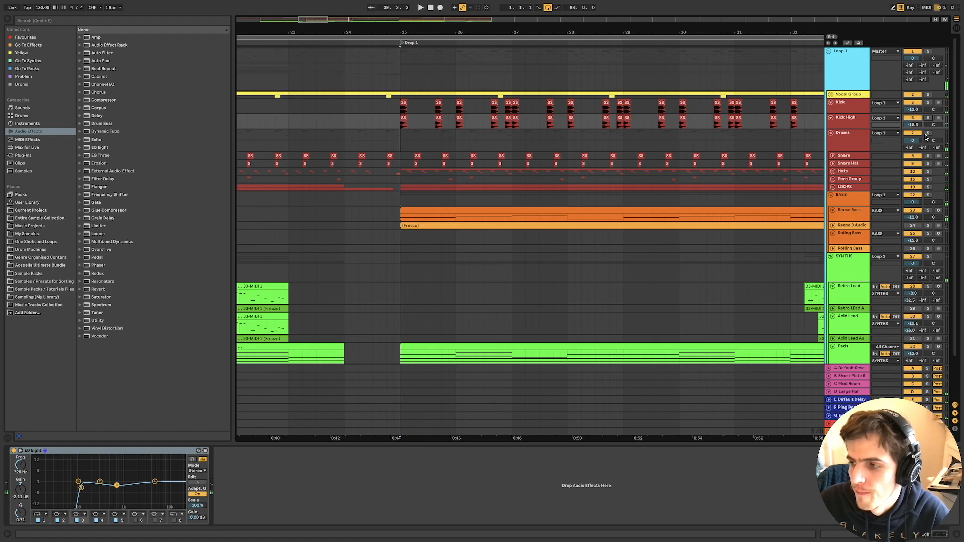
Expand the Snare track, show its EQ Eight and play the full mix from Drop 1 at bar 25.
{"action": "scroll", "coordinate": [499, 186], "scroll_direction": "down", "scroll_amount": 10}
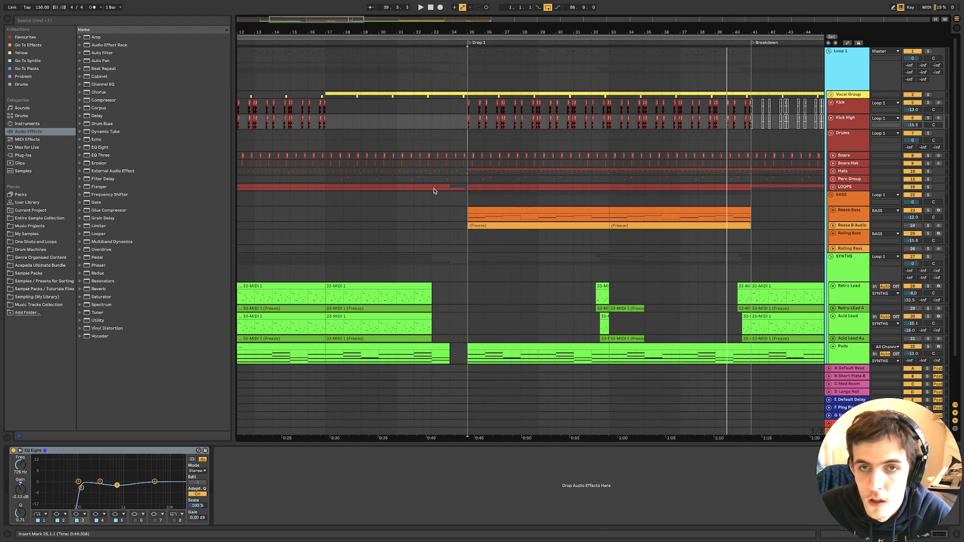
{"action": "left_click", "coordinate": [467, 145]}
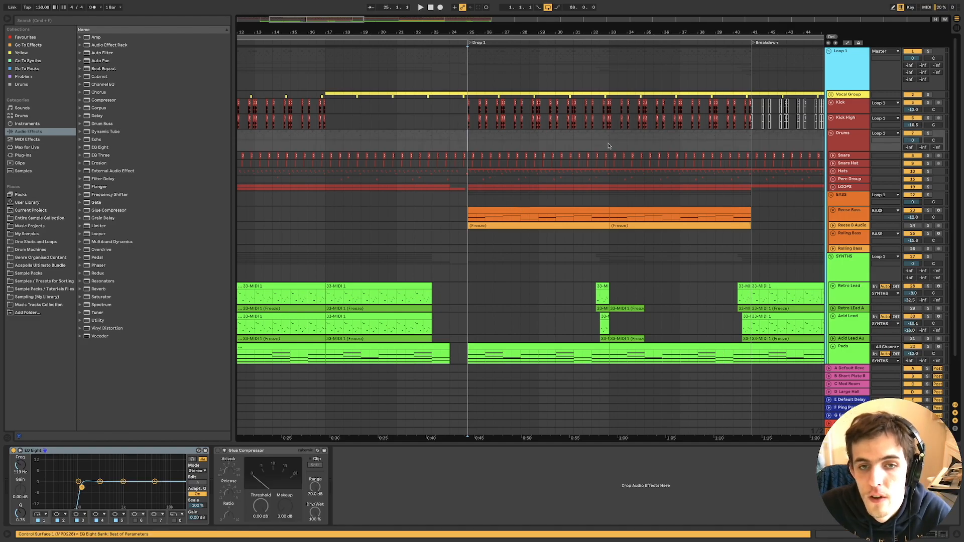
{"action": "left_click", "coordinate": [853, 158]}
{"action": "left_click", "coordinate": [833, 156]}
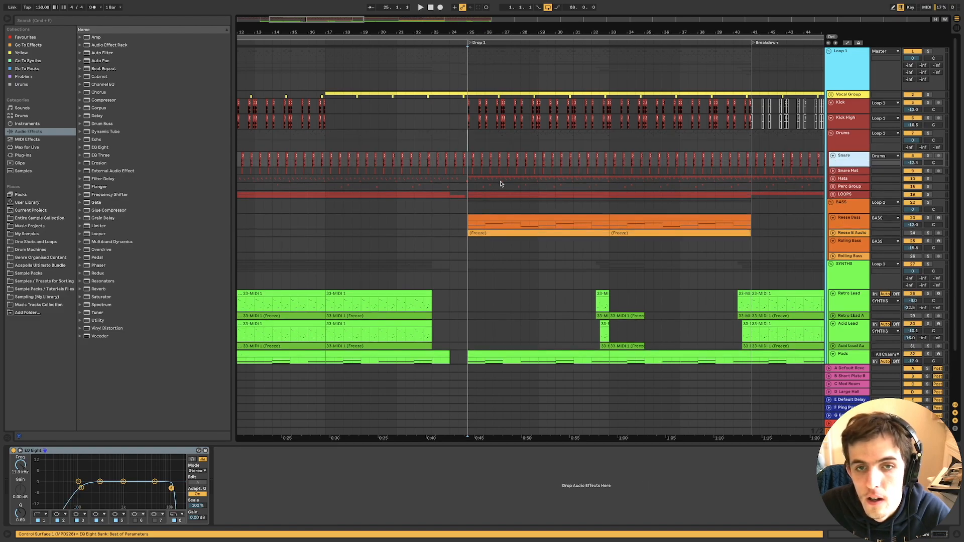
{"action": "scroll", "coordinate": [478, 180], "scroll_direction": "up", "scroll_amount": 5}
{"action": "key", "text": "space"}
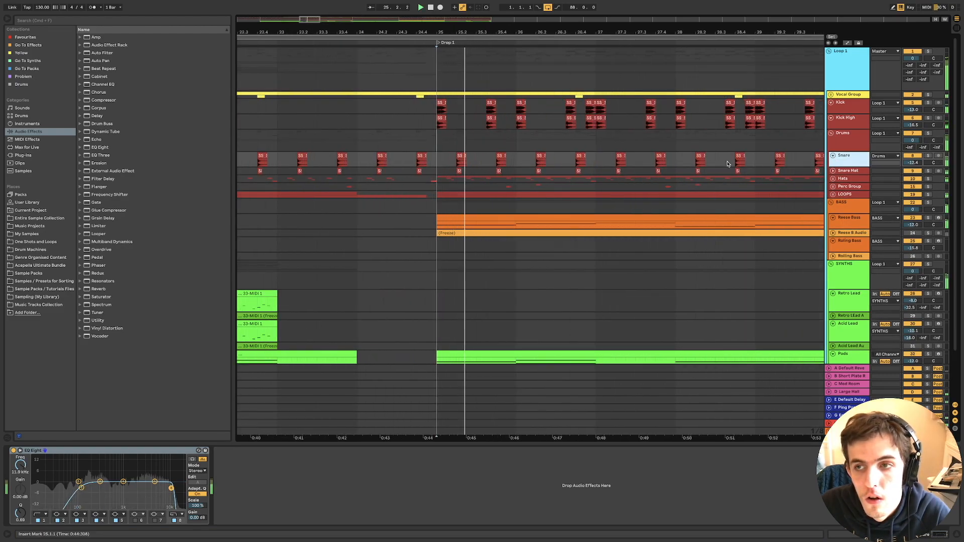
Solo the Snare track and examine the placement of its hits against the kick pattern in Drop 1.
{"action": "left_click", "coordinate": [928, 156]}
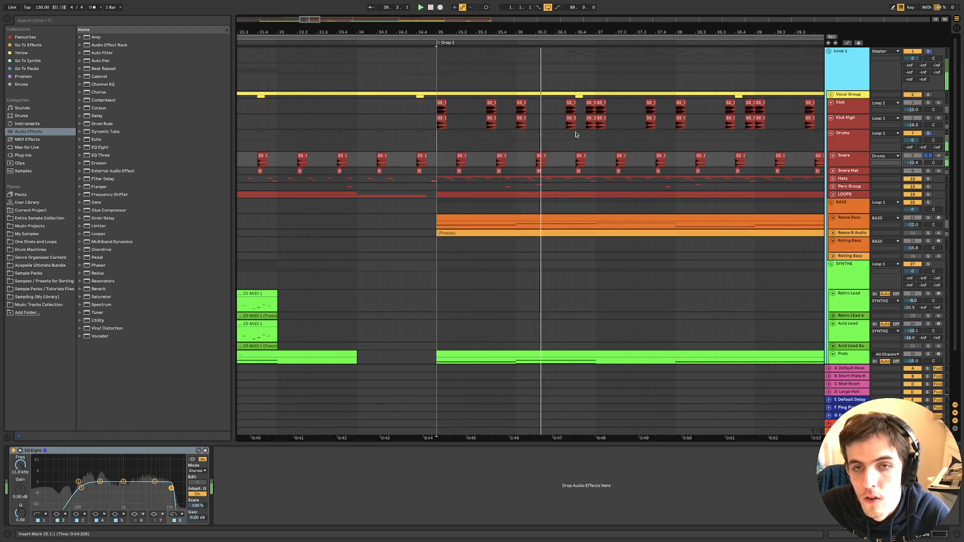
{"action": "scroll", "coordinate": [578, 141], "scroll_direction": "up", "scroll_amount": 5}
{"action": "scroll", "coordinate": [579, 141], "scroll_direction": "down", "scroll_amount": 5}
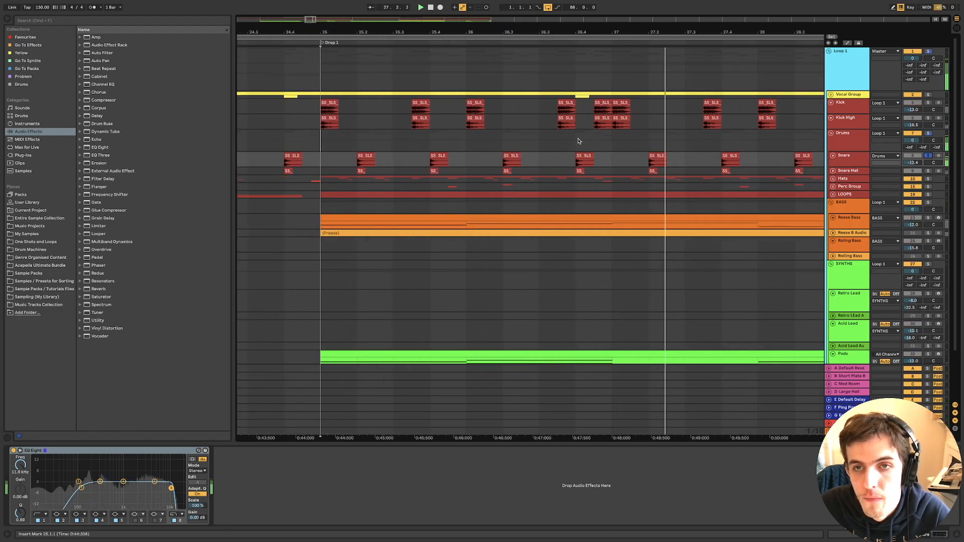
{"action": "scroll", "coordinate": [585, 144], "scroll_direction": "down", "scroll_amount": 2}
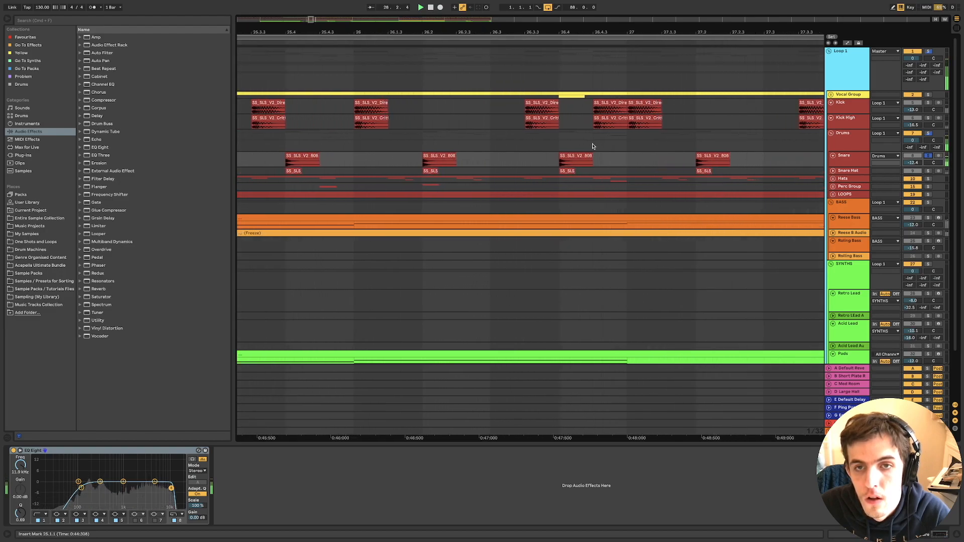
{"action": "scroll", "coordinate": [592, 146], "scroll_direction": "down", "scroll_amount": 3}
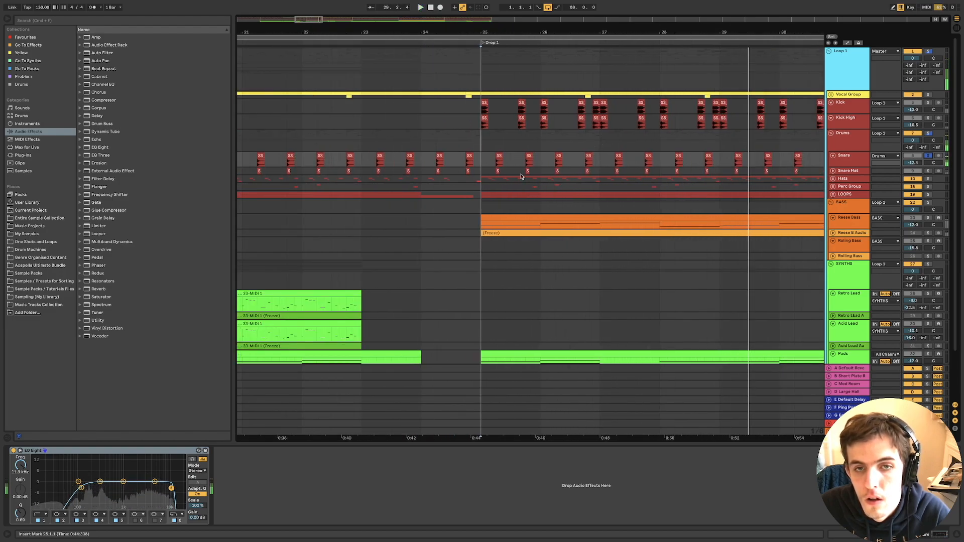
Expand and solo the Snare Hat track, play it from Drop 1 and show its EQ Eight.
{"action": "left_click", "coordinate": [833, 171]}
{"action": "scroll", "coordinate": [485, 182], "scroll_direction": "up", "scroll_amount": 8}
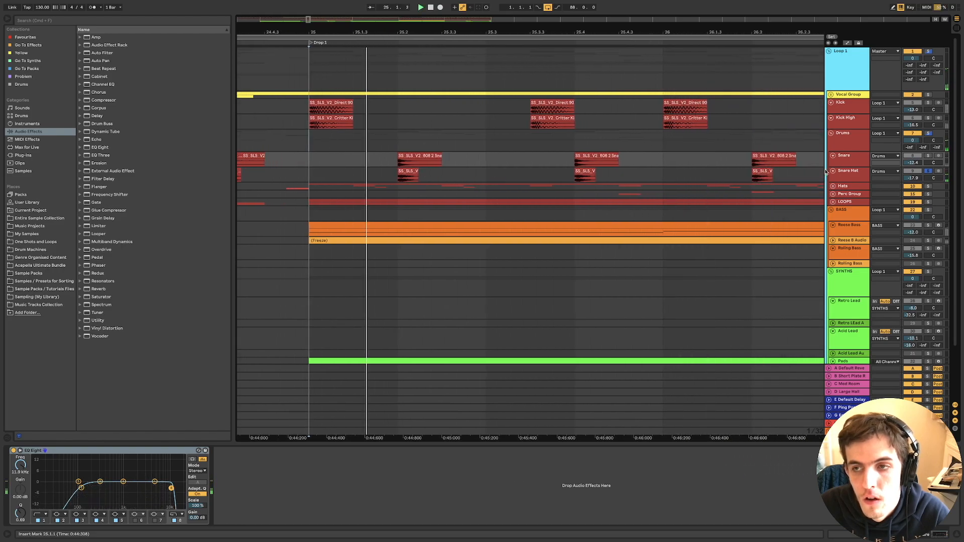
{"action": "left_click", "coordinate": [852, 176]}
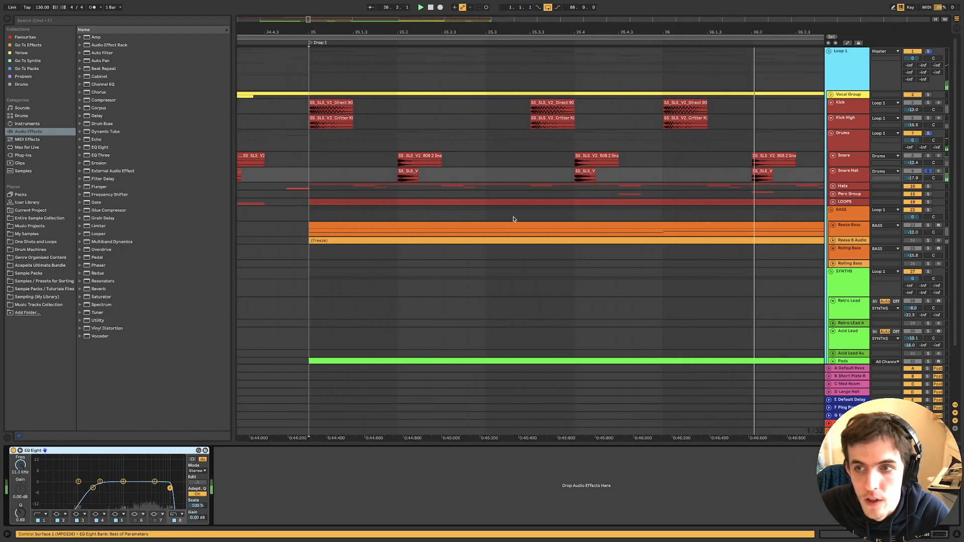
Bypass and re-enable the EQ Eight on the Snare Hat track to compare the sound during playback.
{"action": "left_click", "coordinate": [408, 176]}
{"action": "left_click", "coordinate": [14, 451]}
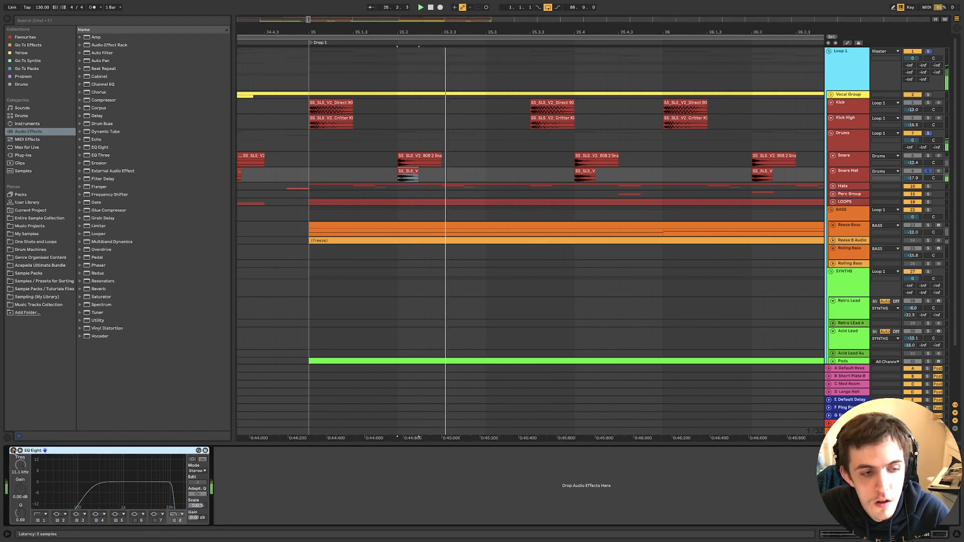
{"action": "left_click", "coordinate": [13, 451]}
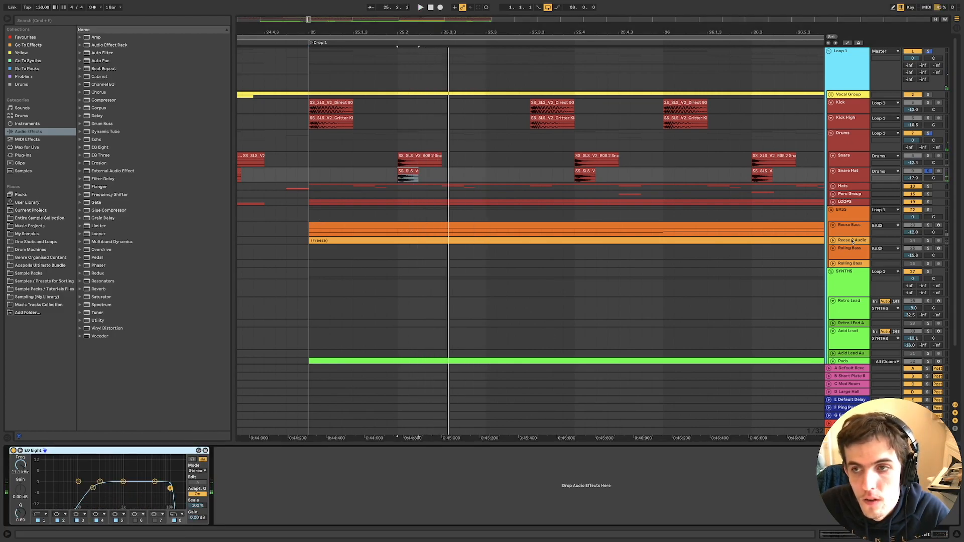
{"action": "left_click", "coordinate": [847, 173]}
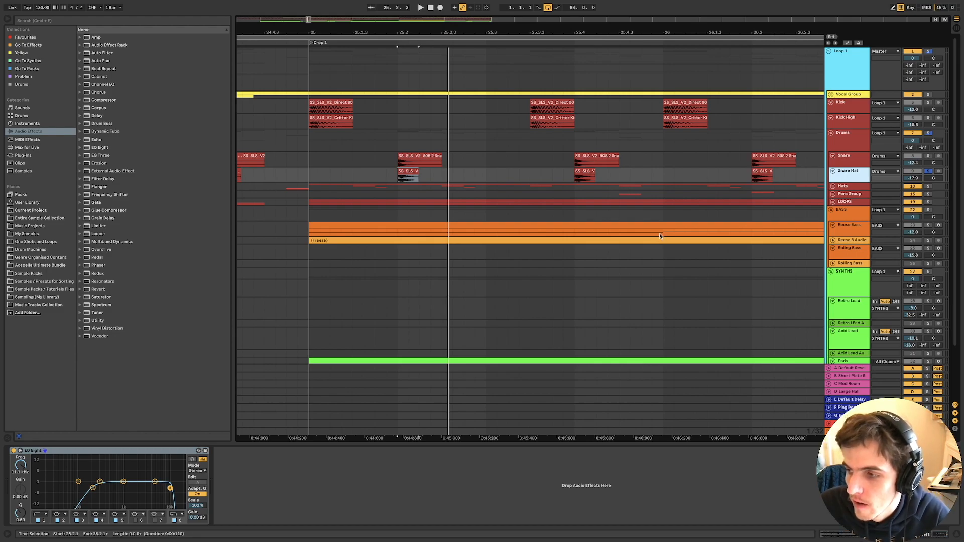
Play the soloed Snare Hat track from 25.1.4, just before its first hit in Drop 1.
{"action": "left_click", "coordinate": [375, 177]}
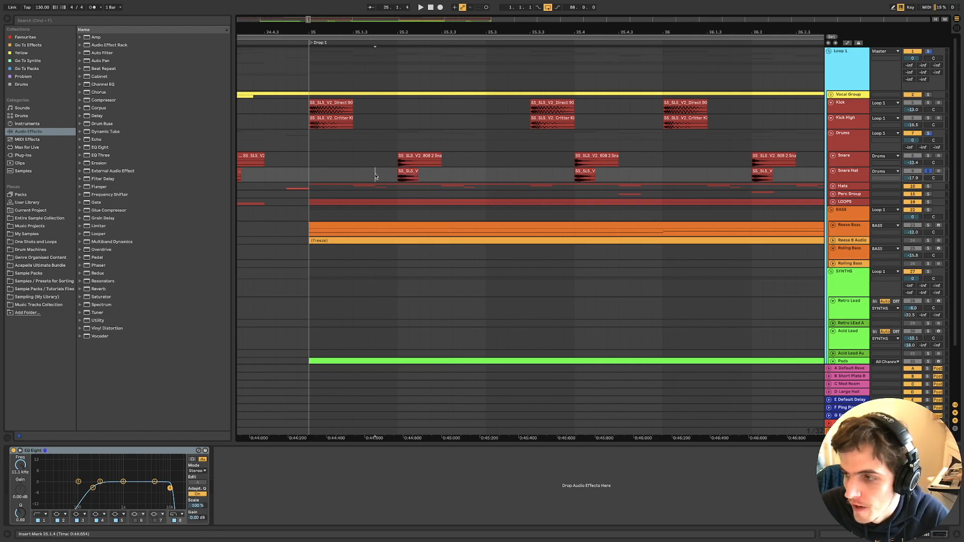
{"action": "scroll", "coordinate": [378, 176], "scroll_direction": "down", "scroll_amount": 3}
{"action": "key", "text": "space"}
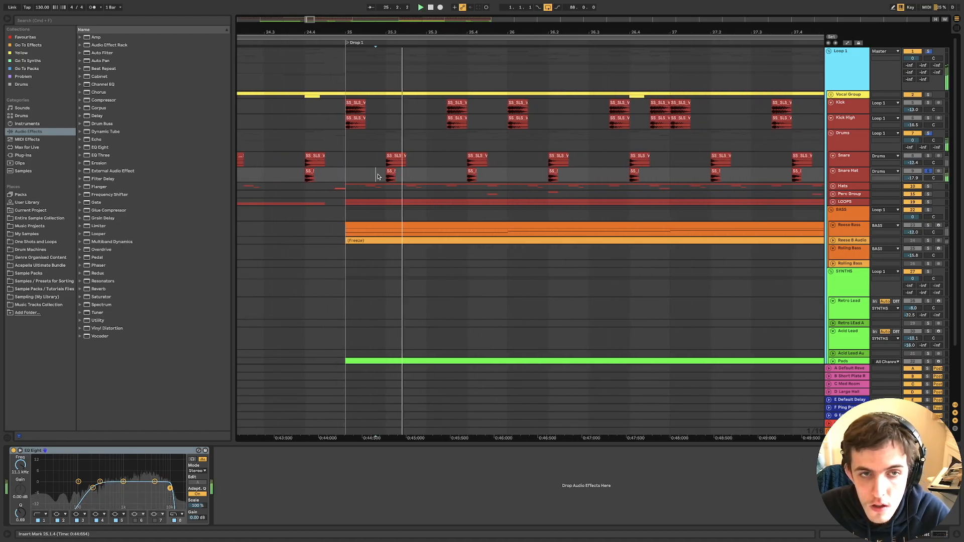
{"action": "key", "text": "space"}
{"action": "key", "text": "space"}
{"action": "key", "text": "space"}
{"action": "key", "text": "space"}
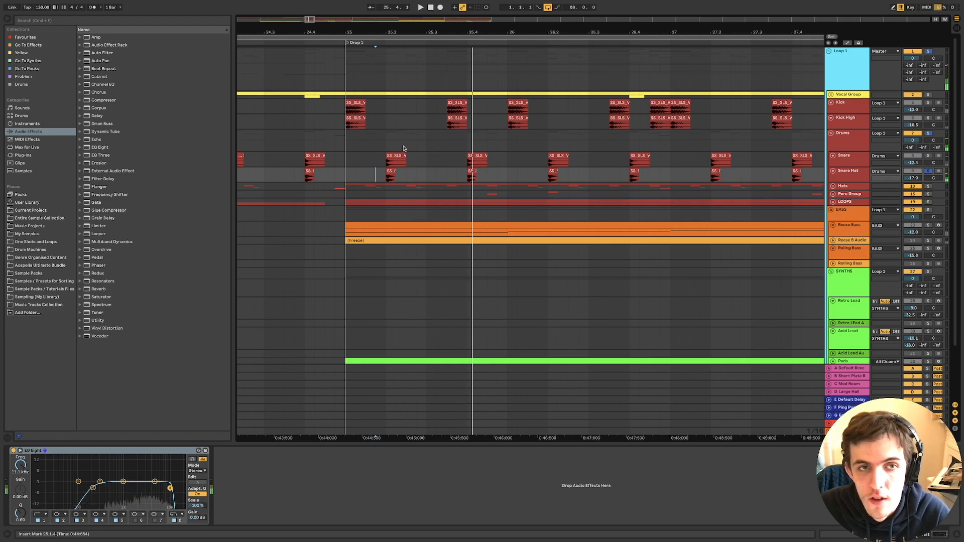
Select the second Kick clip in Drop 1 and show the Kick track's EQ Eight and Drum Buss.
{"action": "scroll", "coordinate": [397, 158], "scroll_direction": "up", "scroll_amount": 5}
{"action": "scroll", "coordinate": [399, 160], "scroll_direction": "down", "scroll_amount": 3}
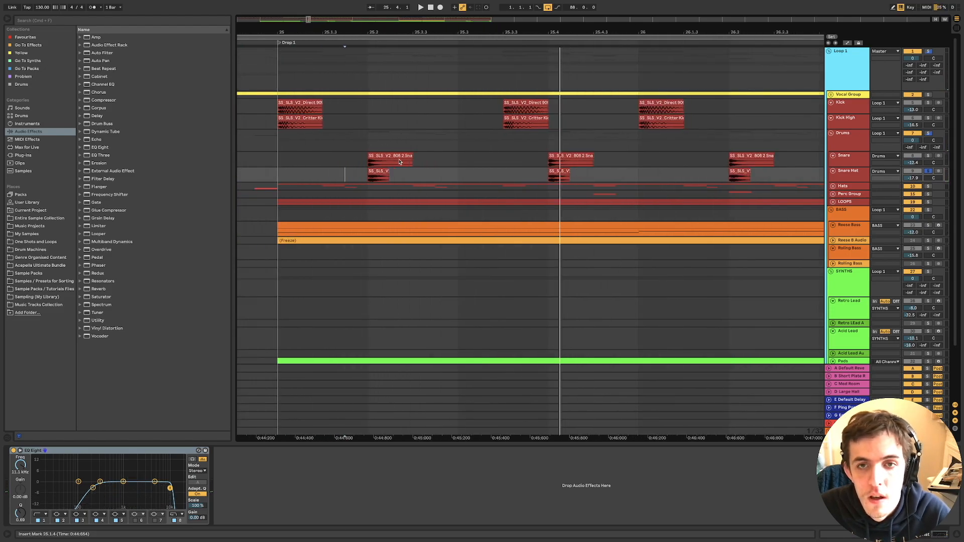
{"action": "left_click", "coordinate": [521, 116]}
{"action": "left_click", "coordinate": [525, 107]}
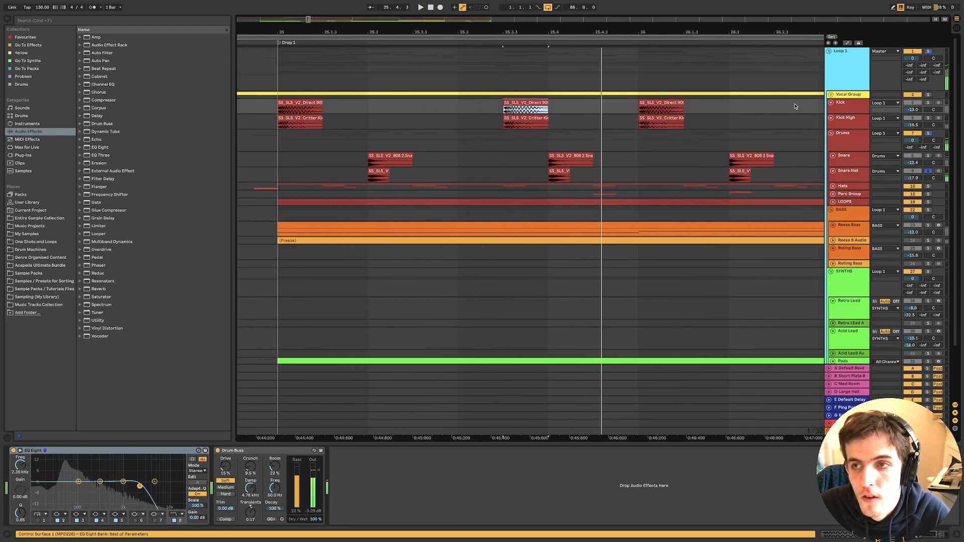
Solo the Kick, Kick High, Snare and Snare Hat tracks and play them together through Drop 1.
{"action": "left_click", "coordinate": [929, 103]}
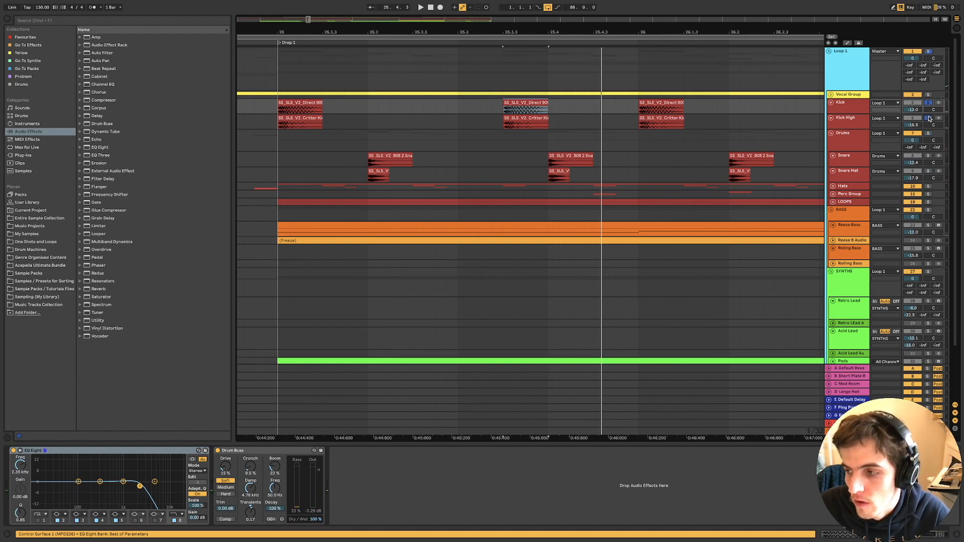
{"action": "key", "text": "space"}
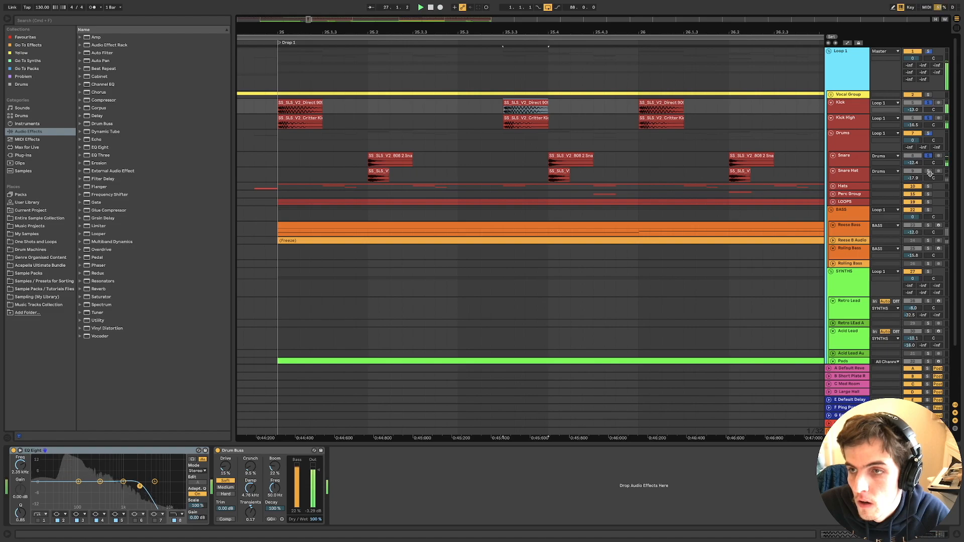
{"action": "scroll", "coordinate": [621, 121], "scroll_direction": "down", "scroll_amount": 2}
{"action": "scroll", "coordinate": [621, 120], "scroll_direction": "down", "scroll_amount": 5}
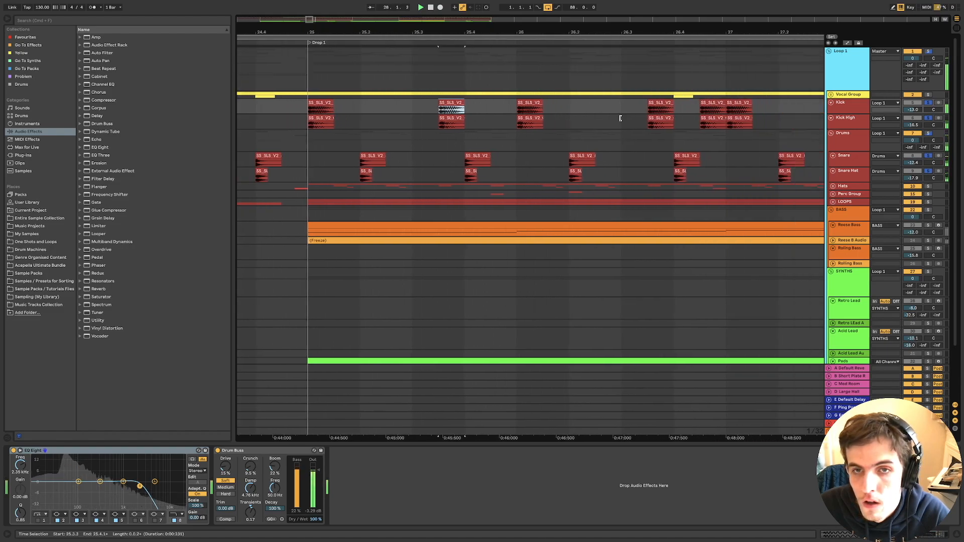
{"action": "scroll", "coordinate": [619, 119], "scroll_direction": "right", "scroll_amount": 2}
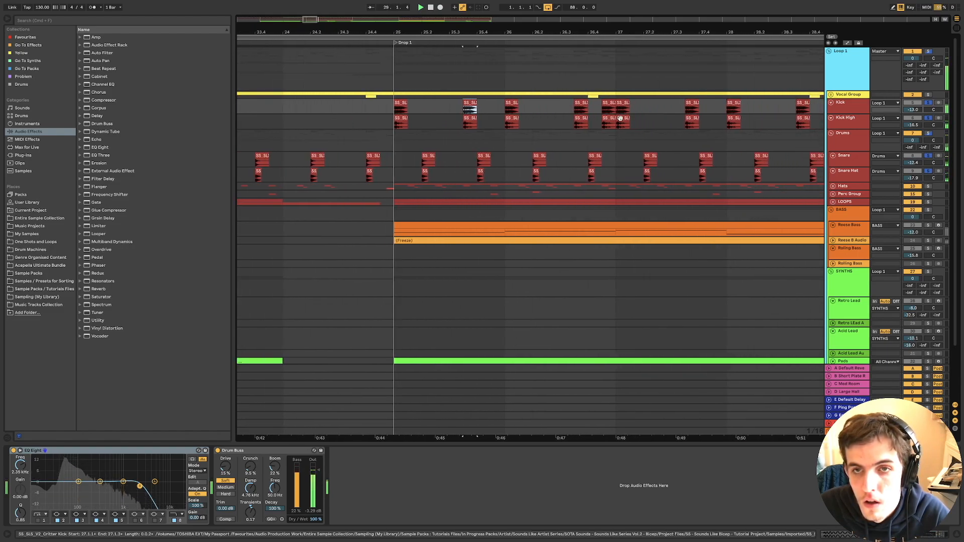
{"action": "scroll", "coordinate": [619, 118], "scroll_direction": "down", "scroll_amount": 2}
{"action": "key", "text": "space"}
{"action": "key", "text": "space"}
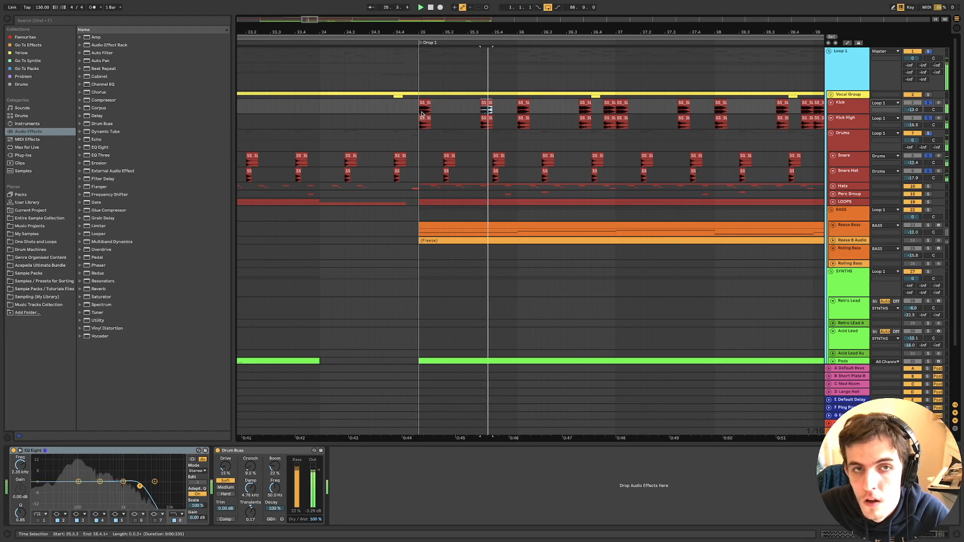
Loop the first two bars of Drop 1, from bar 25 to bar 27, and play the soloed drums.
{"action": "left_click", "coordinate": [421, 147]}
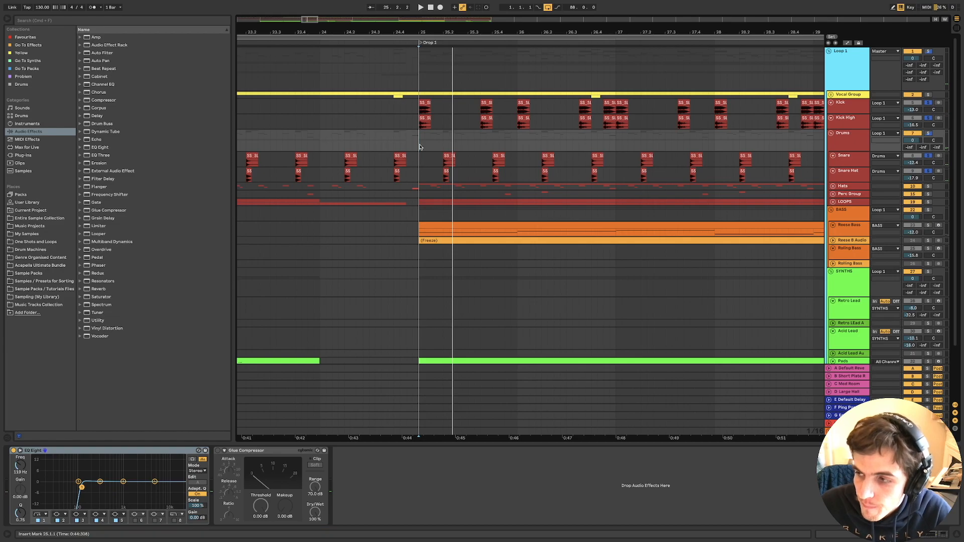
{"action": "left_click_drag", "start_coordinate": [417, 142], "coordinate": [608, 141]}
{"action": "key", "text": "super+l"}
{"action": "key", "text": "space"}
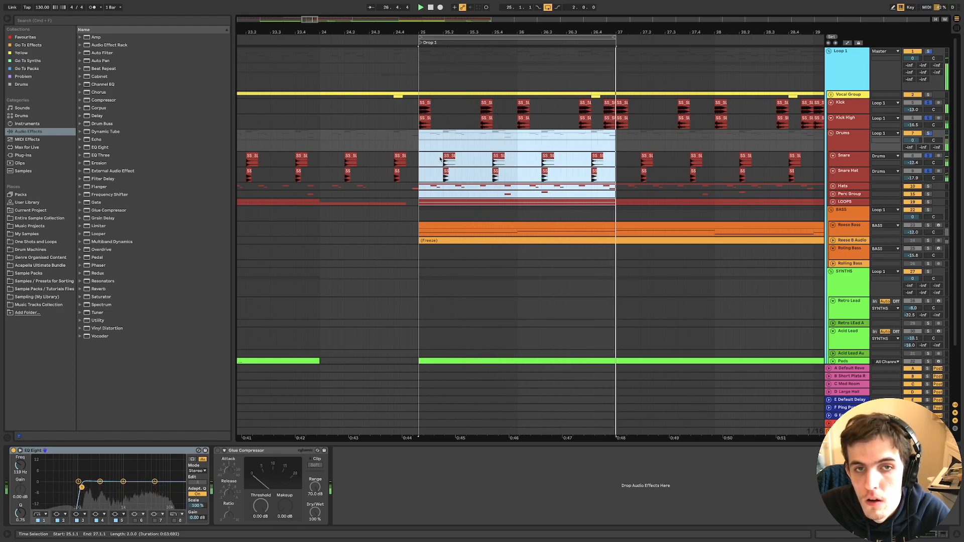
Play the looped kick and snare pattern again from 25.1.1 on the Drums group.
{"action": "left_click", "coordinate": [420, 159]}
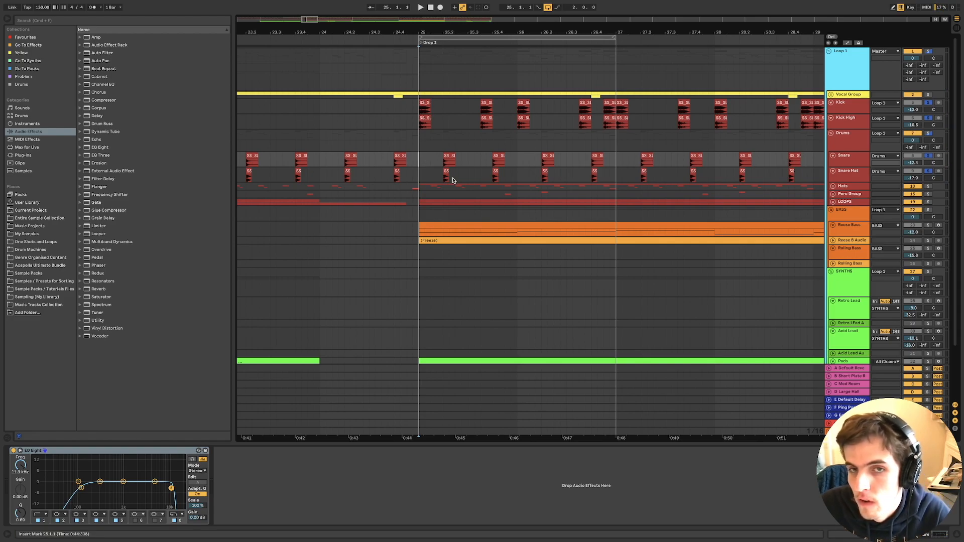
{"action": "left_click", "coordinate": [417, 140]}
{"action": "key", "text": "space"}
{"action": "scroll", "coordinate": [436, 146], "scroll_direction": "up", "scroll_amount": 3}
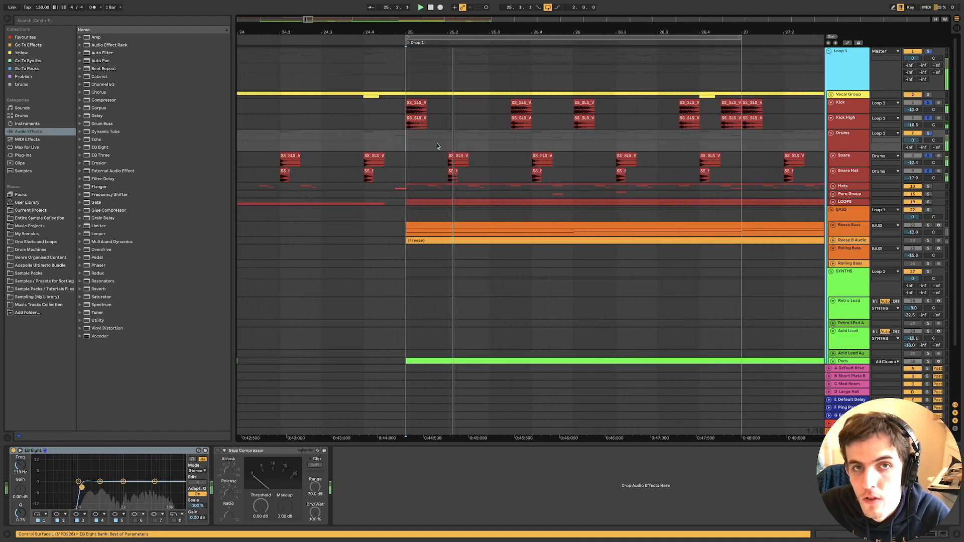
Stop playback and select the second kick hit of Drop 1 on both Kick and Kick High.
{"action": "left_click", "coordinate": [413, 104]}
{"action": "key", "text": "space"}
{"action": "left_click", "coordinate": [520, 105], "text": "shift"}
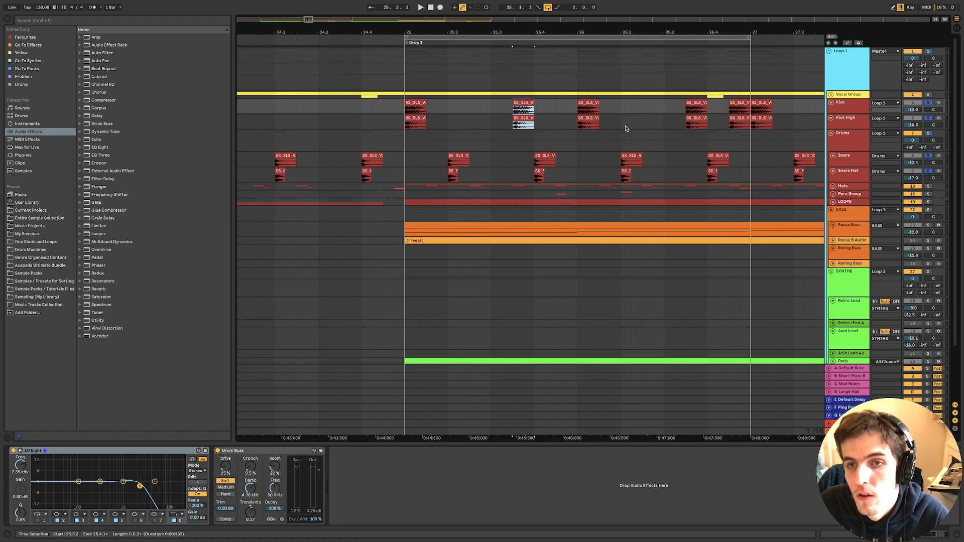
Replay the drum loop from the start of Drop 1 and toggle the metronome.
{"action": "left_click", "coordinate": [402, 141]}
{"action": "key", "text": "space"}
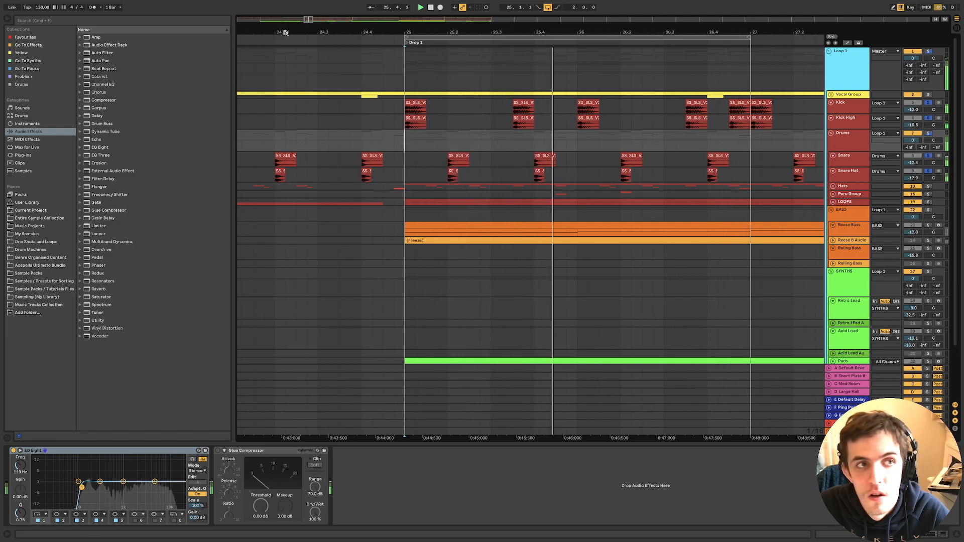
{"action": "left_click", "coordinate": [91, 8]}
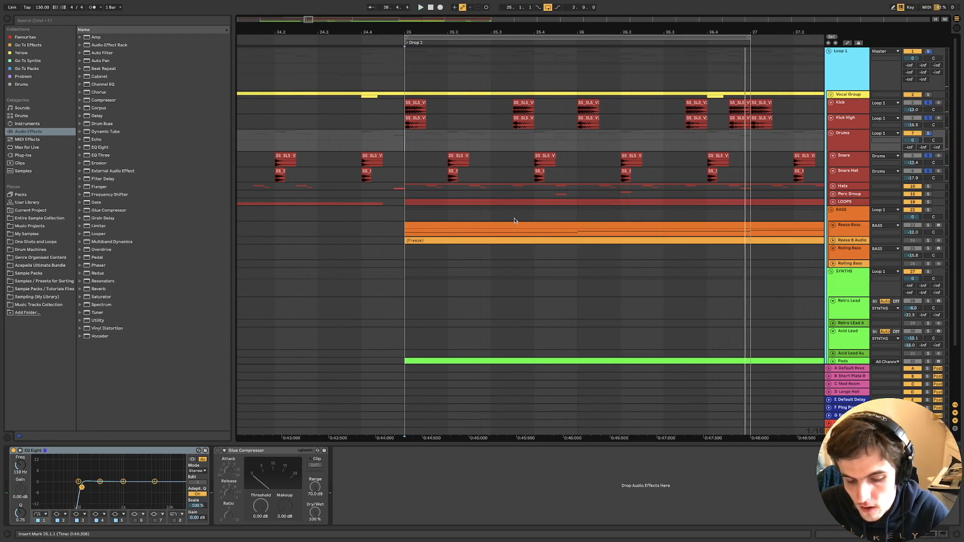
Expand the Hats group, solo it and play it over the Drop 1 loop.
{"action": "scroll", "coordinate": [515, 222], "scroll_direction": "down", "scroll_amount": 6}
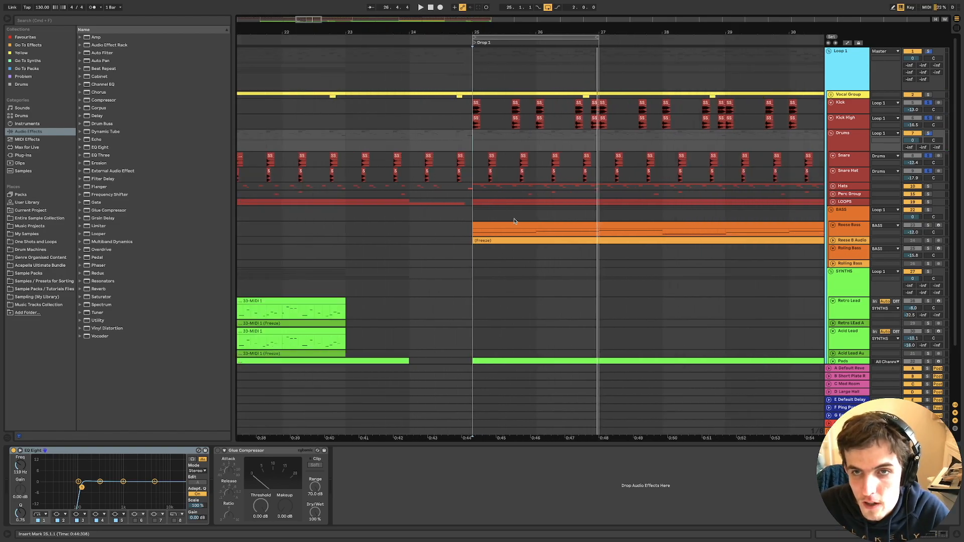
{"action": "scroll", "coordinate": [512, 219], "scroll_direction": "down", "scroll_amount": 5}
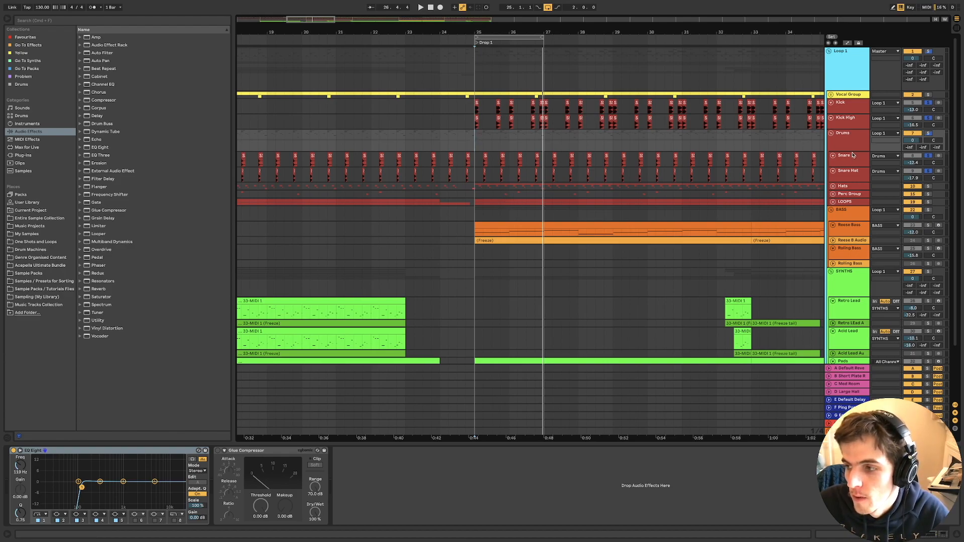
{"action": "left_click", "coordinate": [833, 186]}
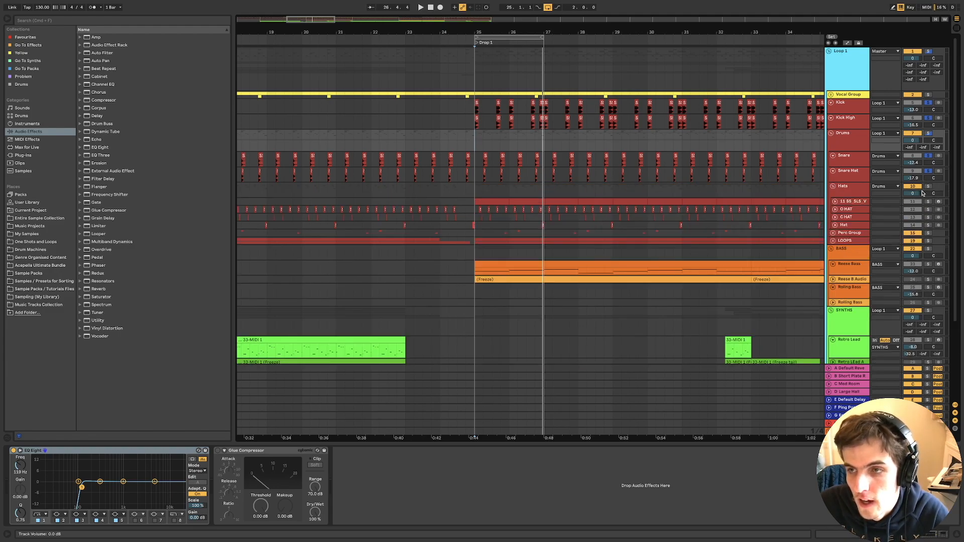
{"action": "key", "text": "space"}
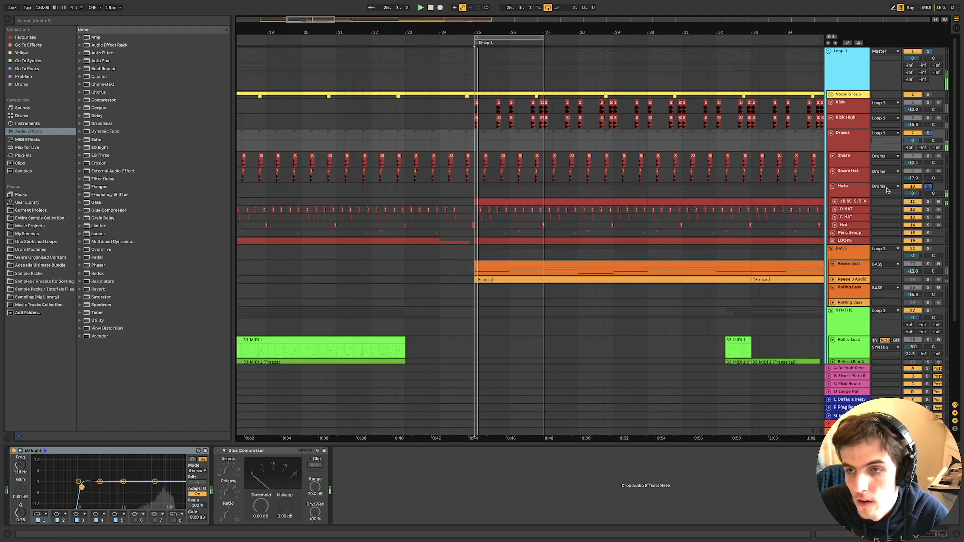
Solo the Crisp TR8 Open Hat track, show its sampler and EQ Eight, and briefly unfold its MIDI pattern.
{"action": "left_click", "coordinate": [928, 202]}
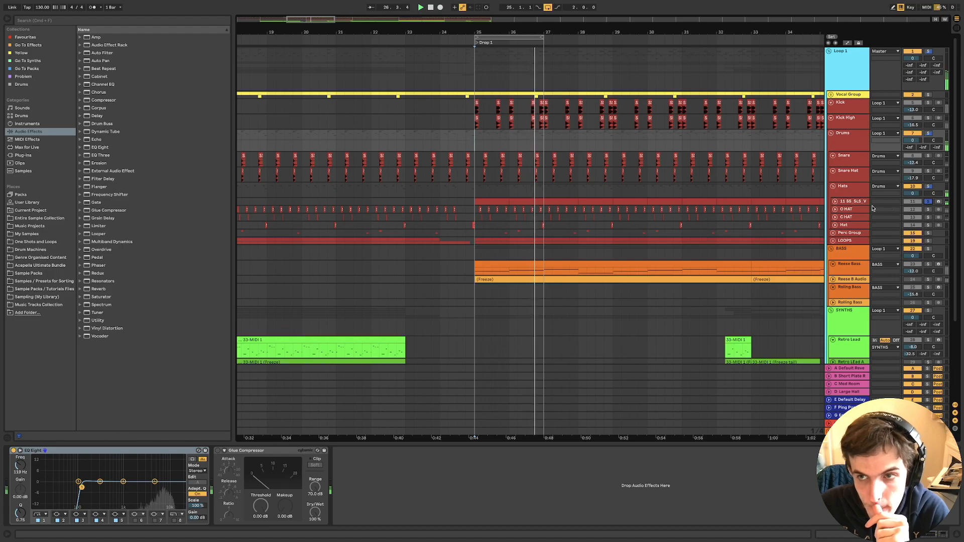
{"action": "left_click", "coordinate": [857, 202]}
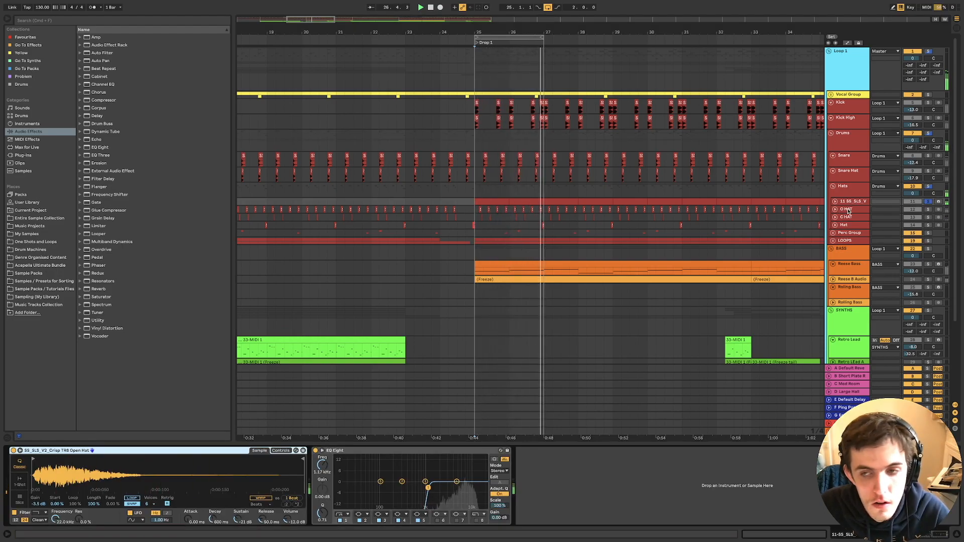
{"action": "left_click", "coordinate": [835, 202]}
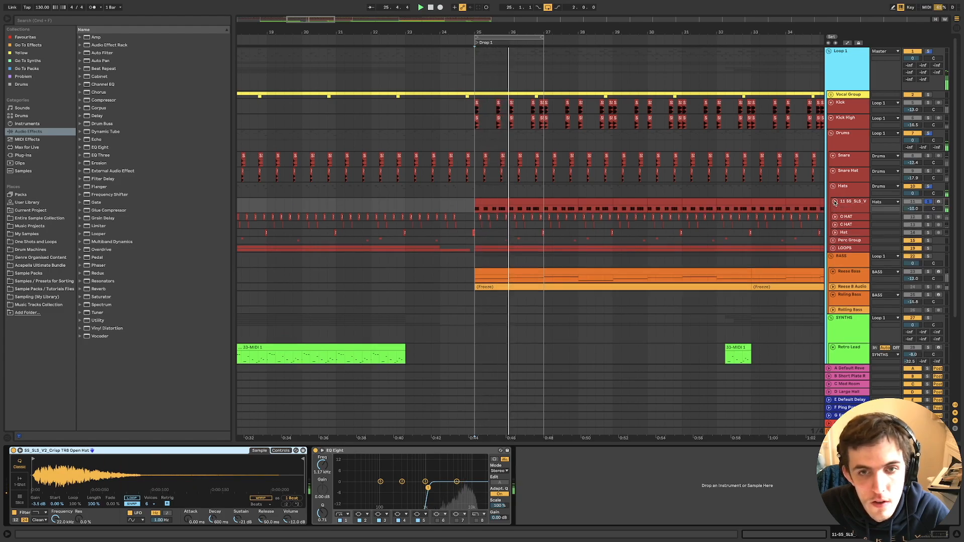
{"action": "left_click", "coordinate": [836, 201]}
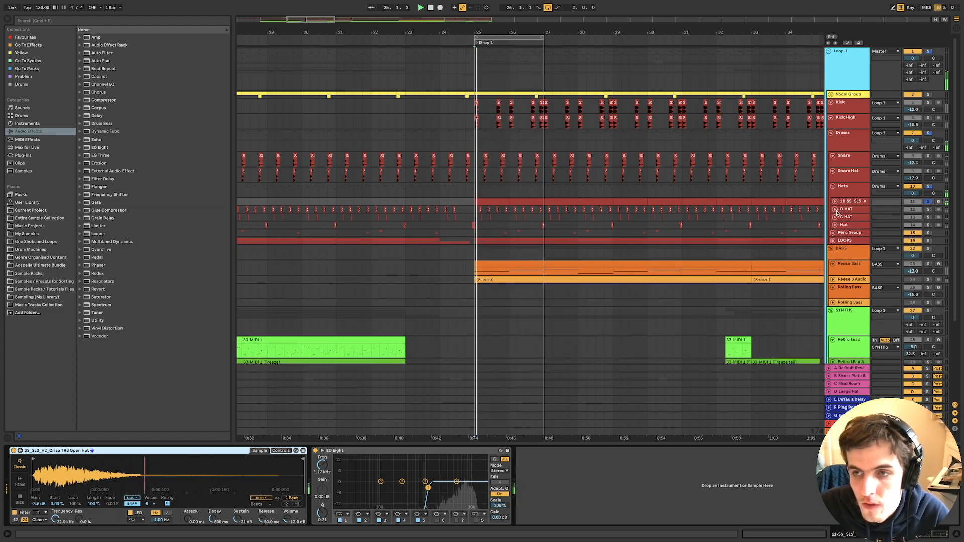
Show the O HAT track's EQ Eight, solo the C HAT track and briefly unfold its clips.
{"action": "left_click", "coordinate": [854, 209]}
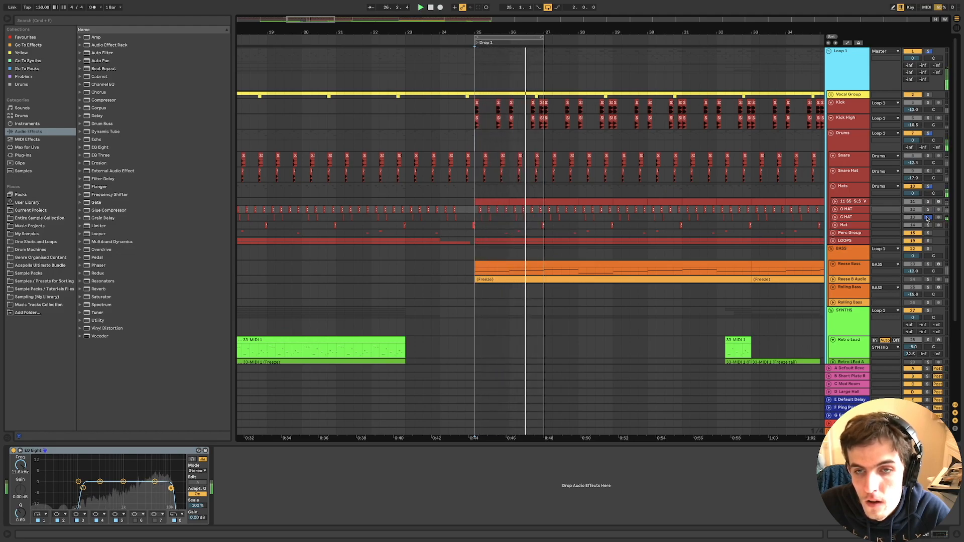
{"action": "left_click", "coordinate": [835, 218]}
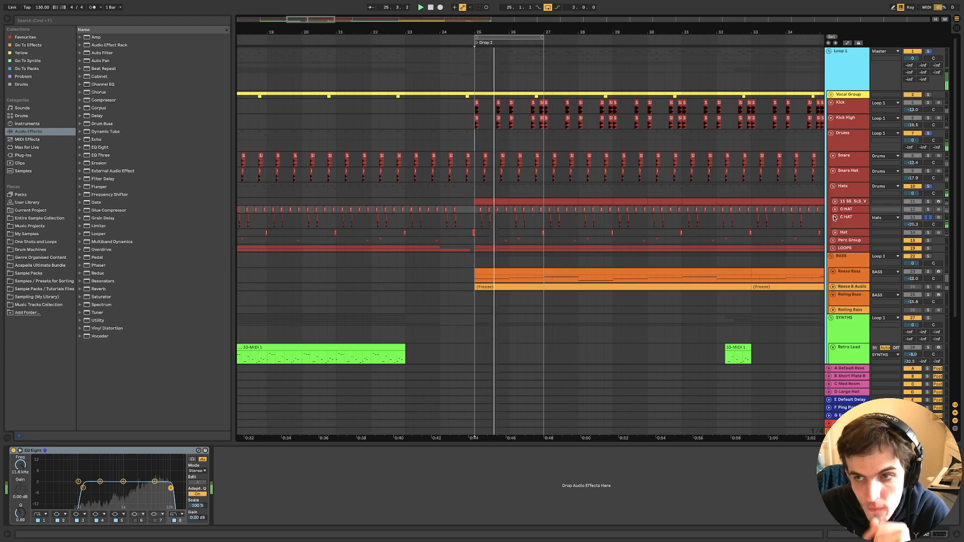
{"action": "left_click", "coordinate": [835, 218]}
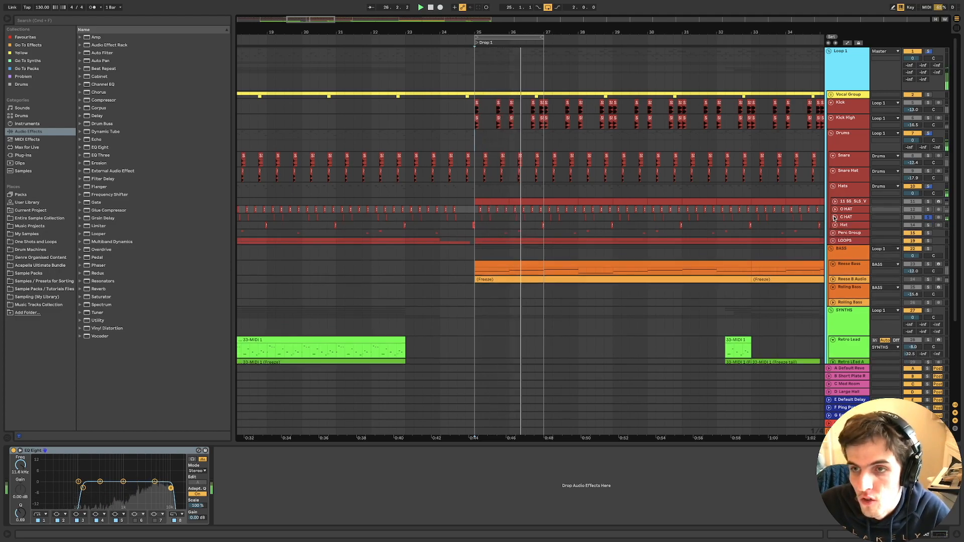
Solo and expand the Hat track and audition its hit just before bar 23.
{"action": "left_click", "coordinate": [929, 225]}
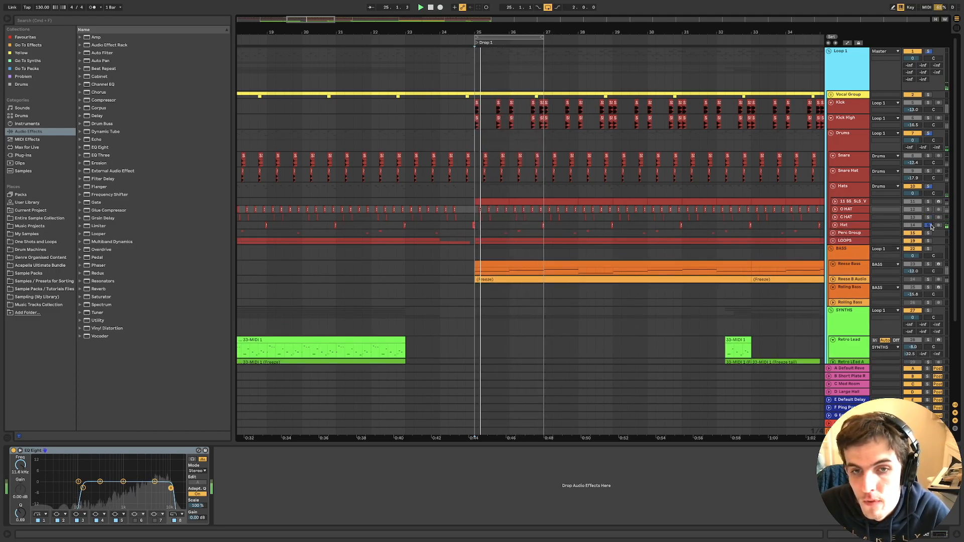
{"action": "left_click", "coordinate": [834, 226]}
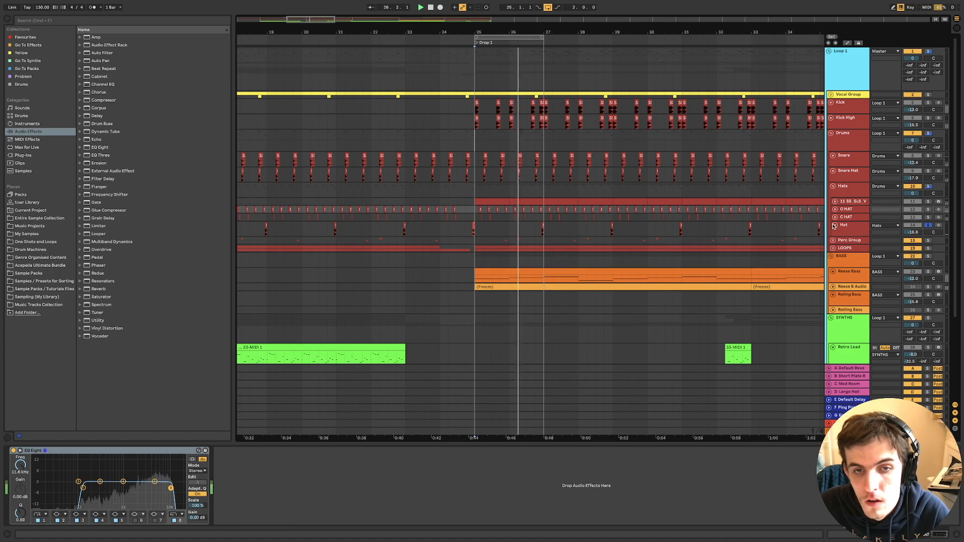
{"action": "left_click", "coordinate": [404, 236]}
{"action": "scroll", "coordinate": [402, 239], "scroll_direction": "up", "scroll_amount": 5}
{"action": "left_click", "coordinate": [405, 240]}
{"action": "key", "text": "space"}
{"action": "key", "text": "space"}
Show the Hat track's EQ Eight, Flanger and Reverb while playing its hits leading into Drop 1.
{"action": "scroll", "coordinate": [430, 240], "scroll_direction": "down", "scroll_amount": 2}
{"action": "scroll", "coordinate": [429, 240], "scroll_direction": "down", "scroll_amount": 4}
{"action": "left_click", "coordinate": [528, 243]}
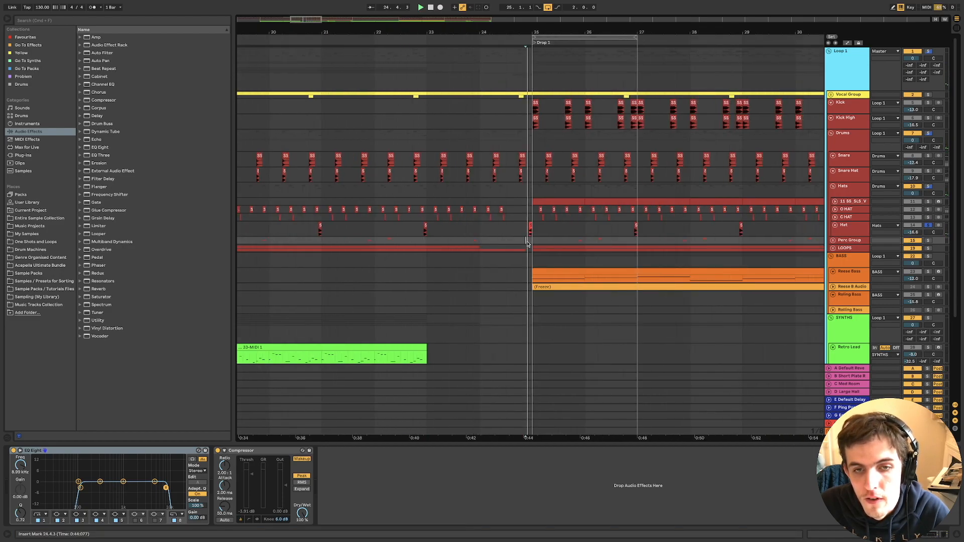
{"action": "left_click", "coordinate": [405, 234]}
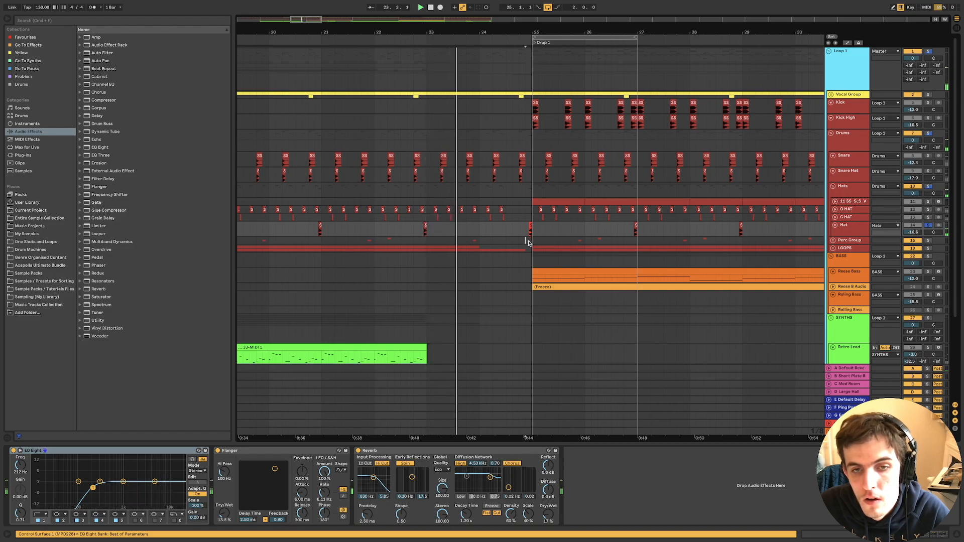
Solo the Hats group over Drop 1 and show the devices on its Crisp TR8 Open Hat, O HAT and C HAT tracks.
{"action": "left_click", "coordinate": [631, 240]}
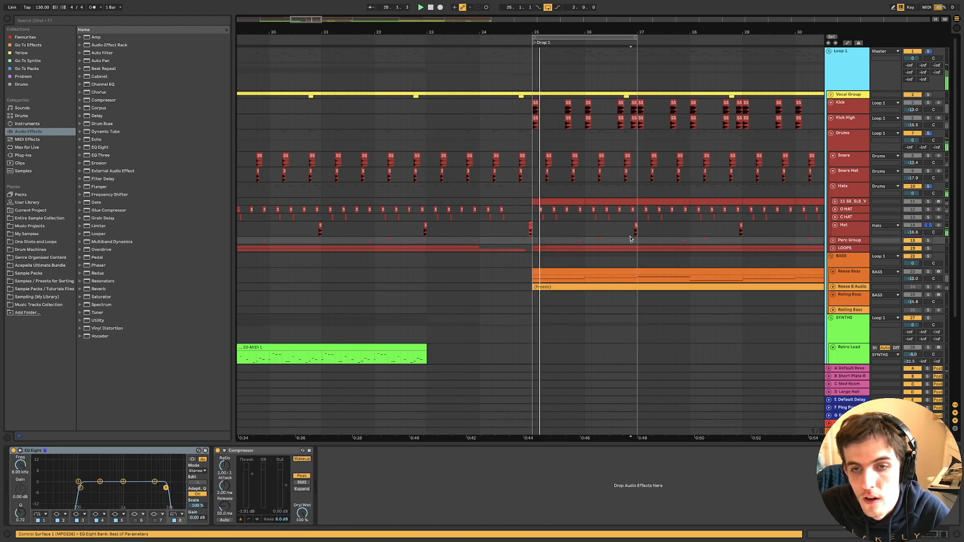
{"action": "left_click", "coordinate": [929, 187]}
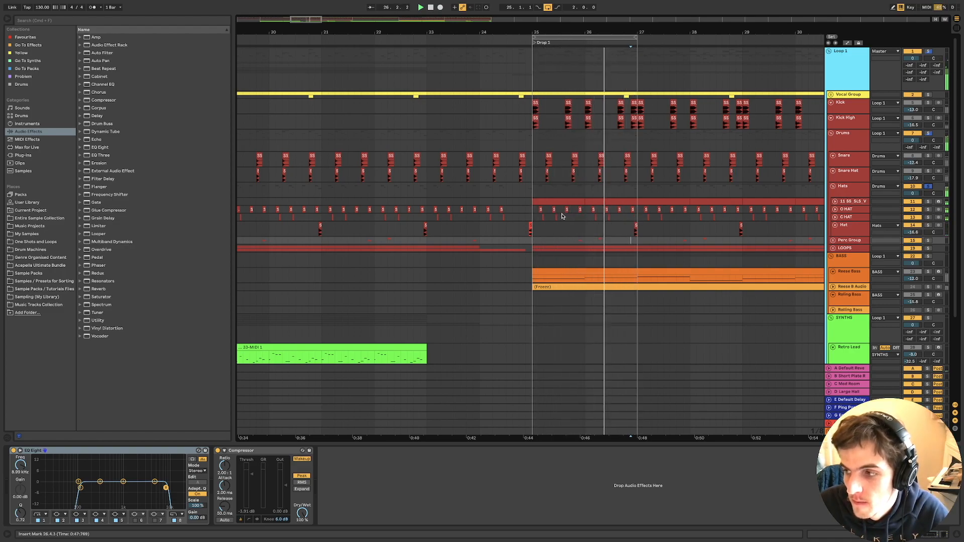
{"action": "left_click", "coordinate": [847, 202]}
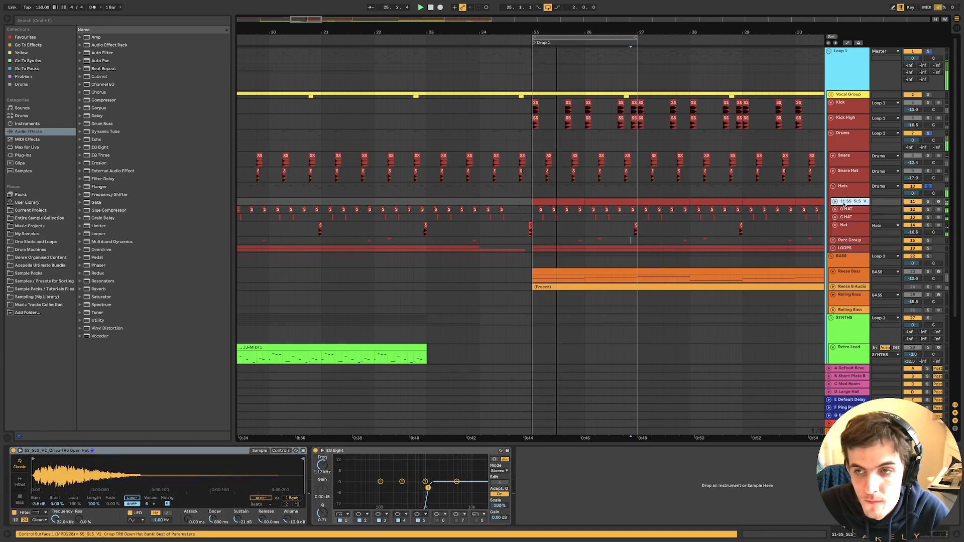
{"action": "left_click", "coordinate": [844, 208]}
{"action": "key", "text": "Down"}
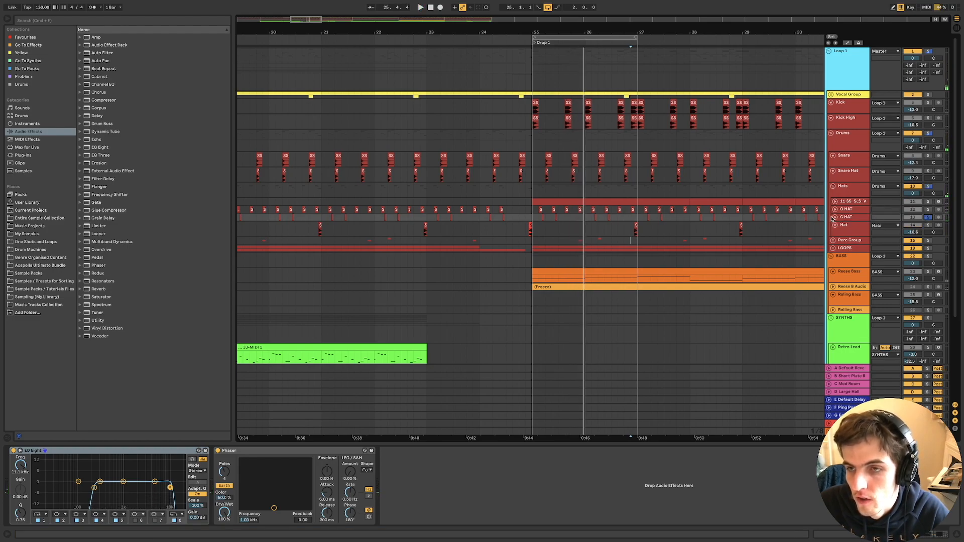
Unfold the C HAT track's clips and show the device chain of the Hat track below it.
{"action": "left_click", "coordinate": [835, 217]}
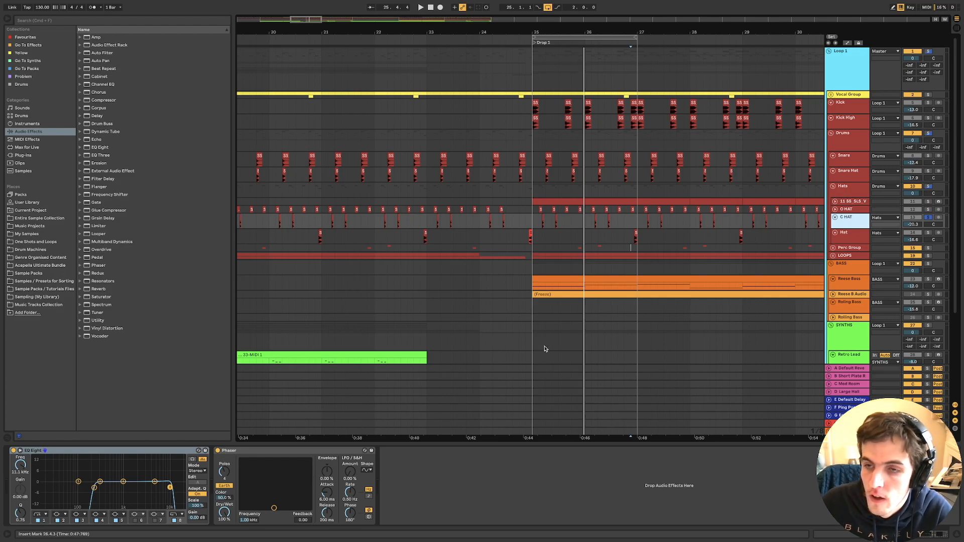
{"action": "left_click", "coordinate": [836, 218]}
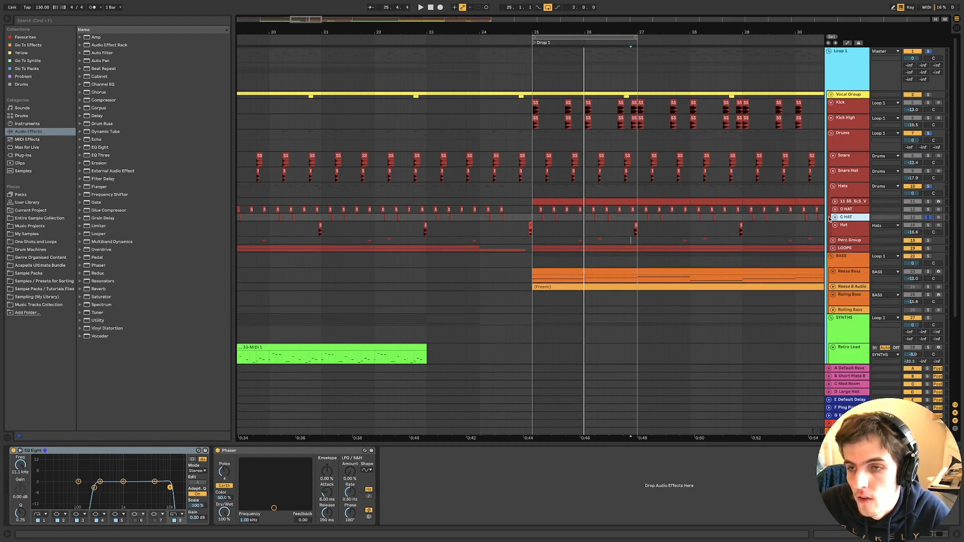
{"action": "left_click", "coordinate": [844, 198]}
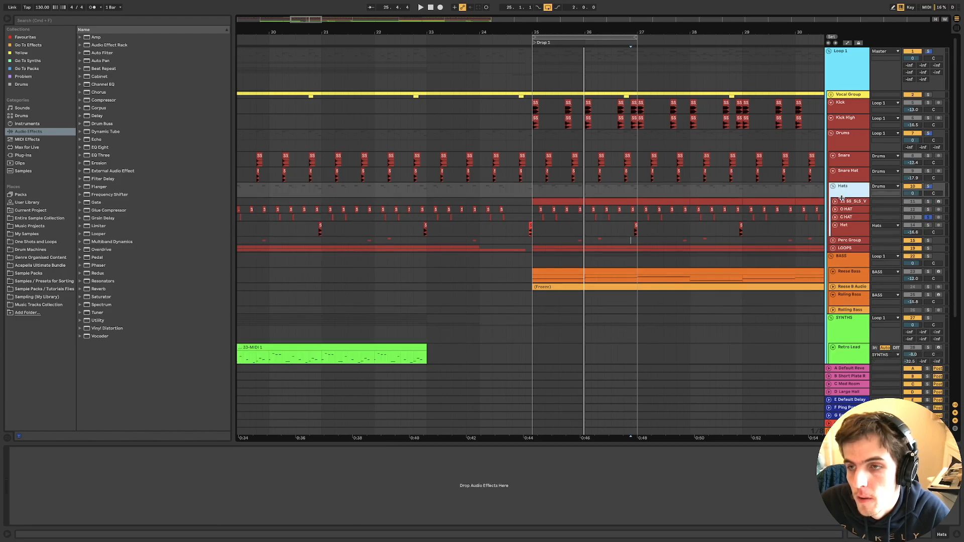
{"action": "left_click", "coordinate": [836, 218]}
{"action": "left_click", "coordinate": [844, 236]}
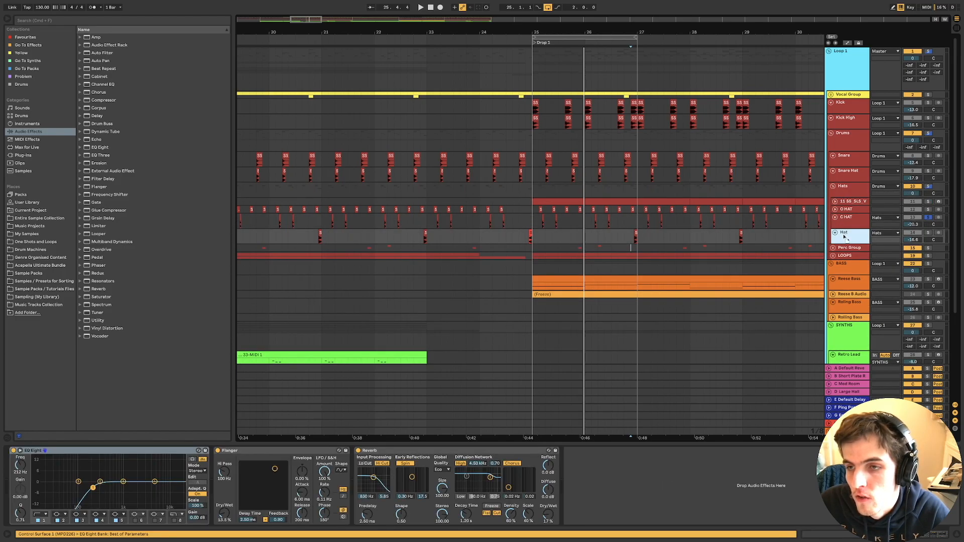
Enlarge the Hat track, audition it in solo against the whole Hats group over Drop 1, and reduce its height again.
{"action": "mouse_move", "coordinate": [848, 244]}
{"action": "left_mouse_down"}
{"action": "mouse_move", "coordinate": [854, 258]}
{"action": "mouse_move", "coordinate": [858, 250]}
{"action": "left_mouse_up"}
{"action": "key", "text": "space"}
{"action": "left_click", "coordinate": [928, 233]}
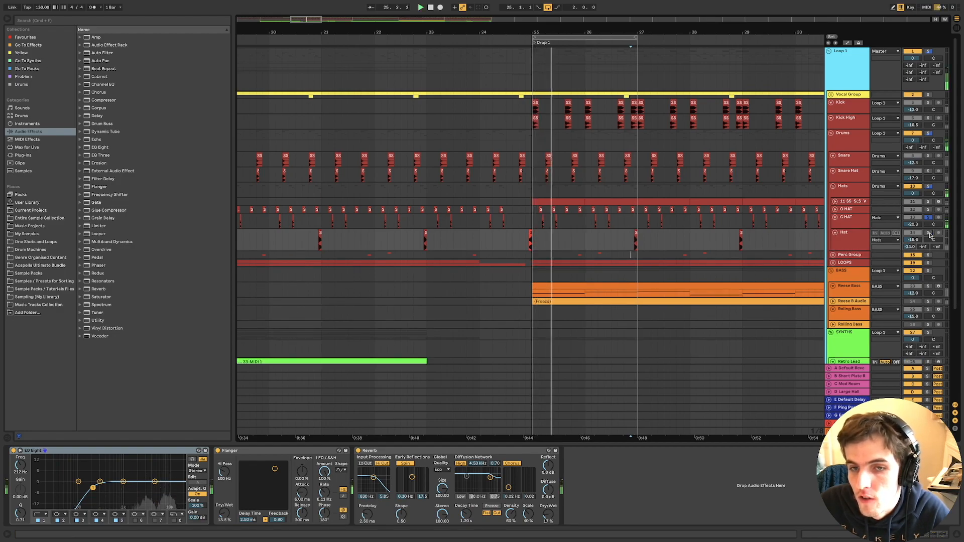
{"action": "key", "text": "space"}
{"action": "left_click", "coordinate": [631, 255]}
{"action": "key", "text": "space"}
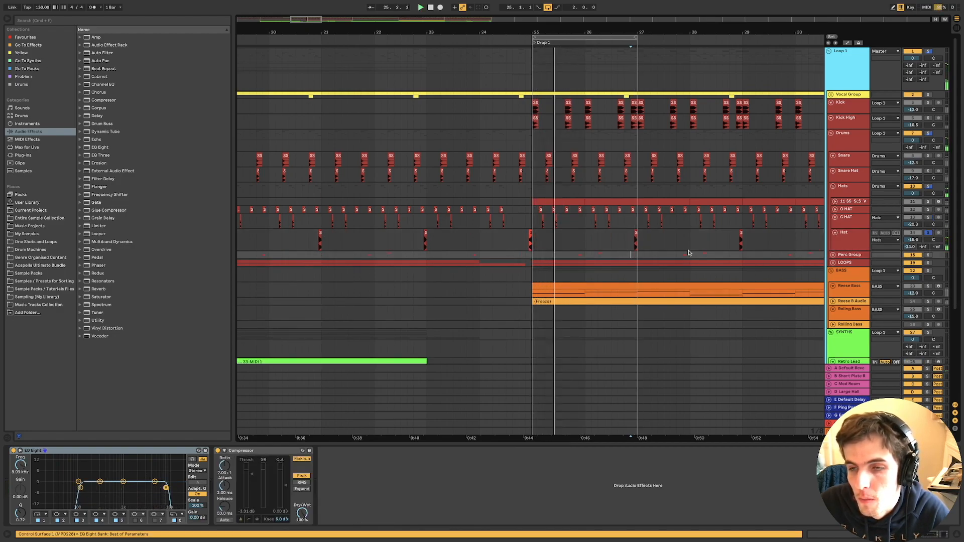
{"action": "left_click", "coordinate": [929, 233]}
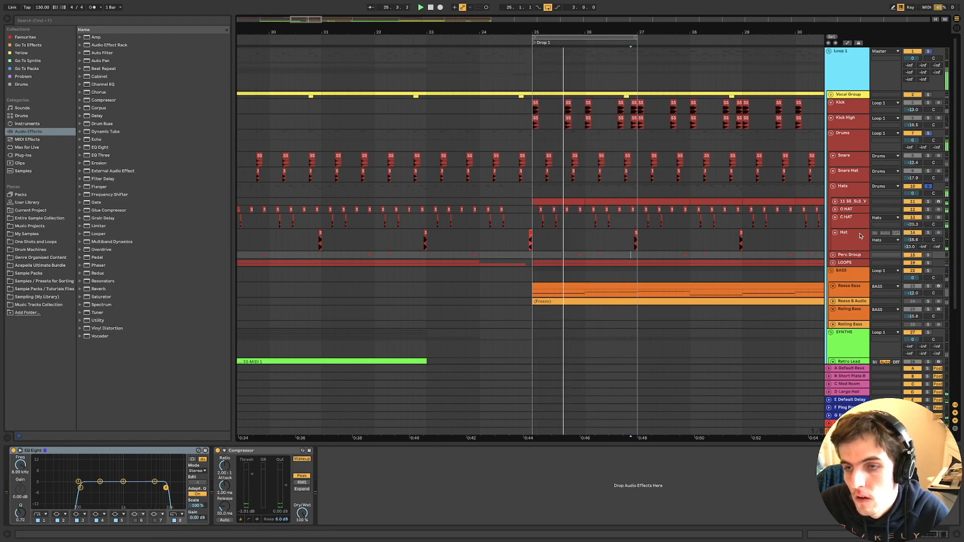
{"action": "left_click", "coordinate": [857, 251]}
{"action": "left_click_drag", "start_coordinate": [857, 251], "coordinate": [856, 242]}
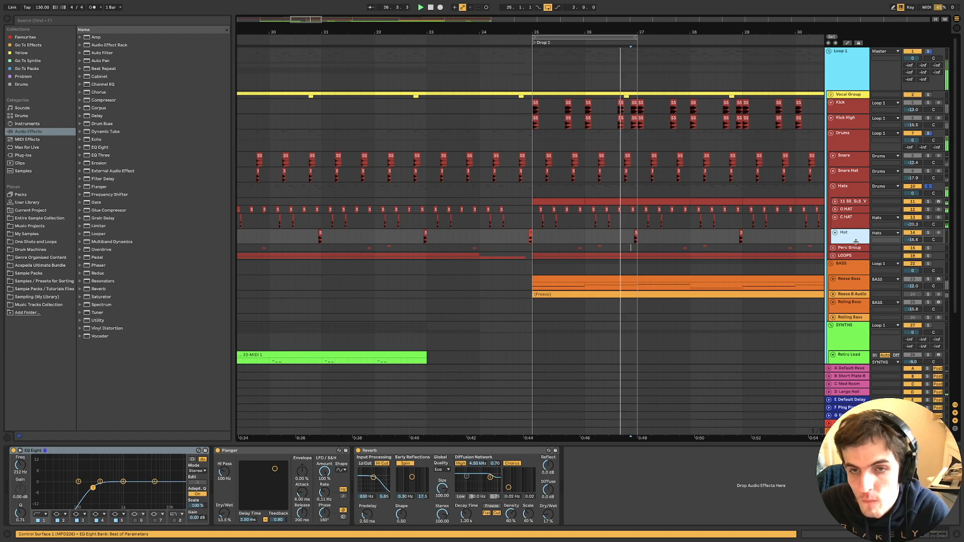
Fold the Hats group, and unfold the Perc Group and play it in solo over Drop 1.
{"action": "left_click", "coordinate": [833, 186]}
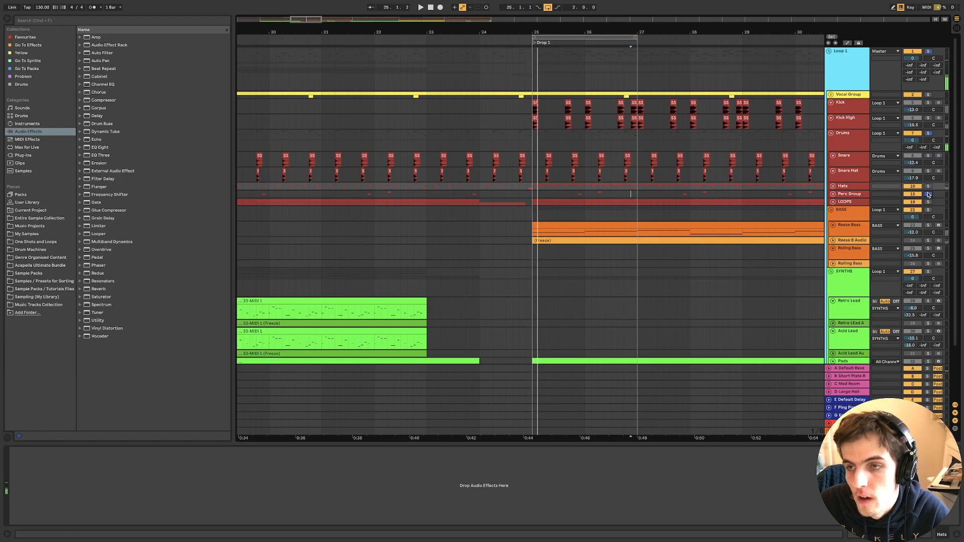
{"action": "left_click", "coordinate": [833, 194]}
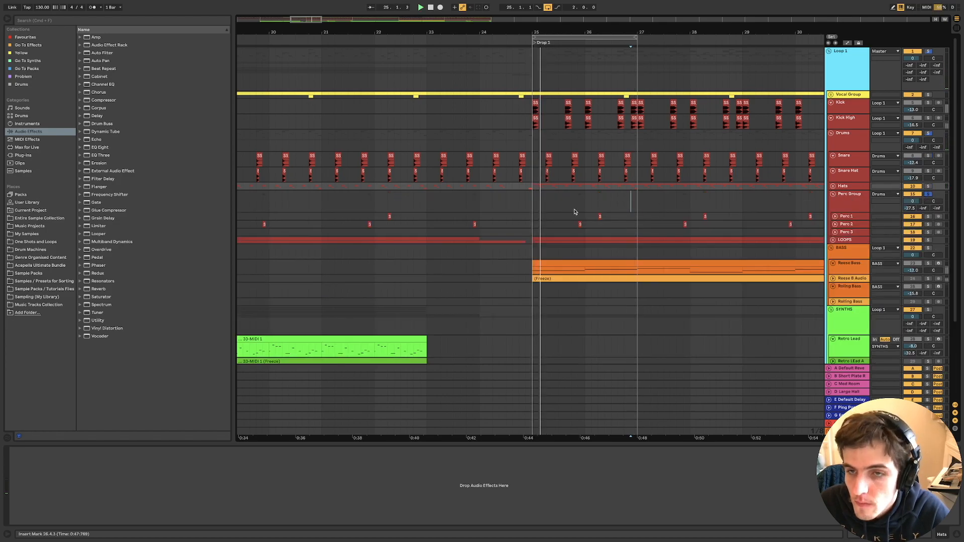
{"action": "scroll", "coordinate": [576, 210], "scroll_direction": "down", "scroll_amount": 3}
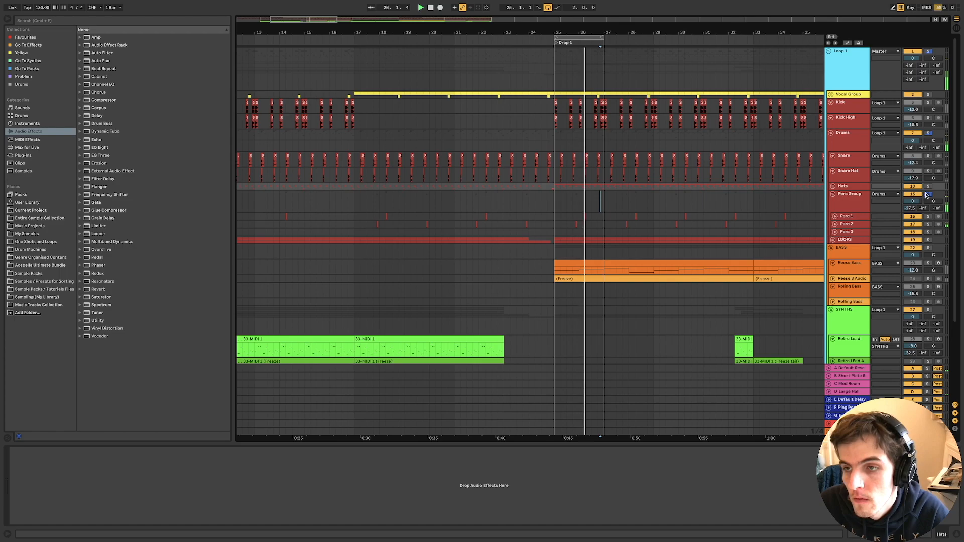
Show the Perc 1 track's effects chain, unfold the track and open its clip in bar 26.
{"action": "left_click", "coordinate": [848, 217]}
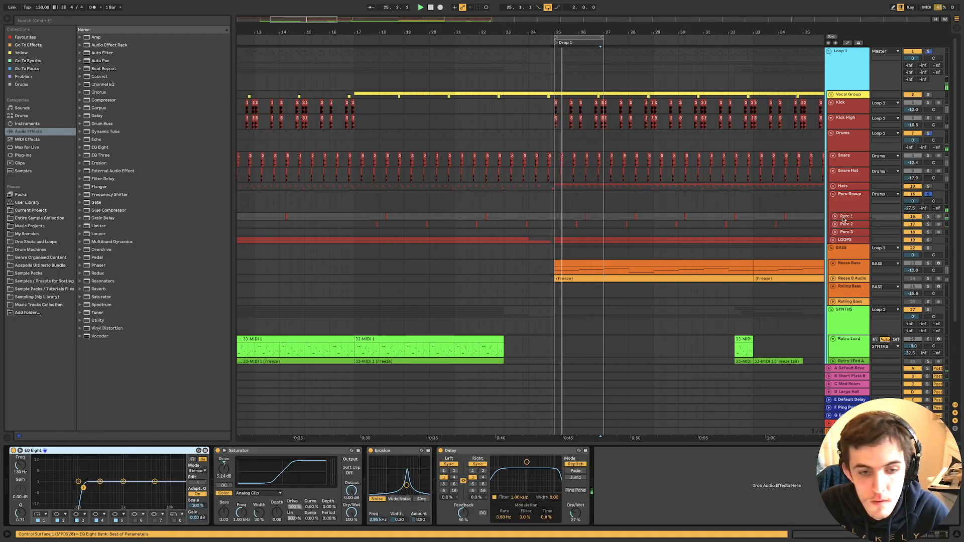
{"action": "scroll", "coordinate": [528, 201], "scroll_direction": "up", "scroll_amount": 5}
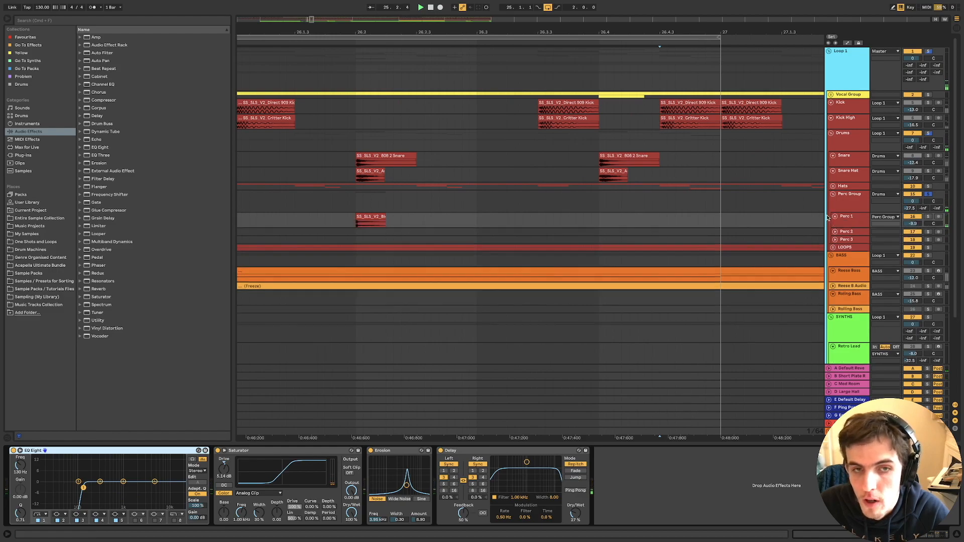
{"action": "left_click", "coordinate": [526, 217]}
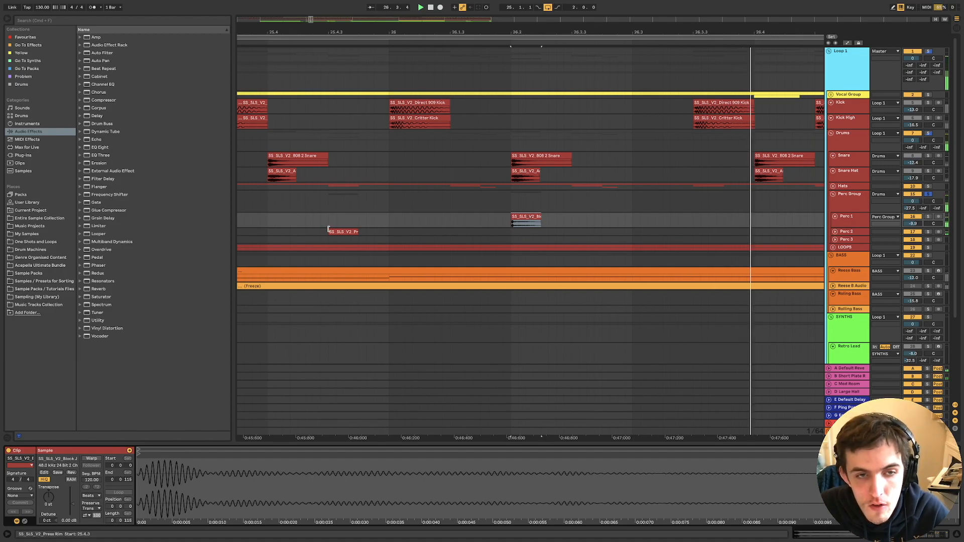
{"action": "scroll", "coordinate": [555, 223], "scroll_direction": "up", "scroll_amount": 5}
{"action": "scroll", "coordinate": [415, 238], "scroll_direction": "down", "scroll_amount": 5}
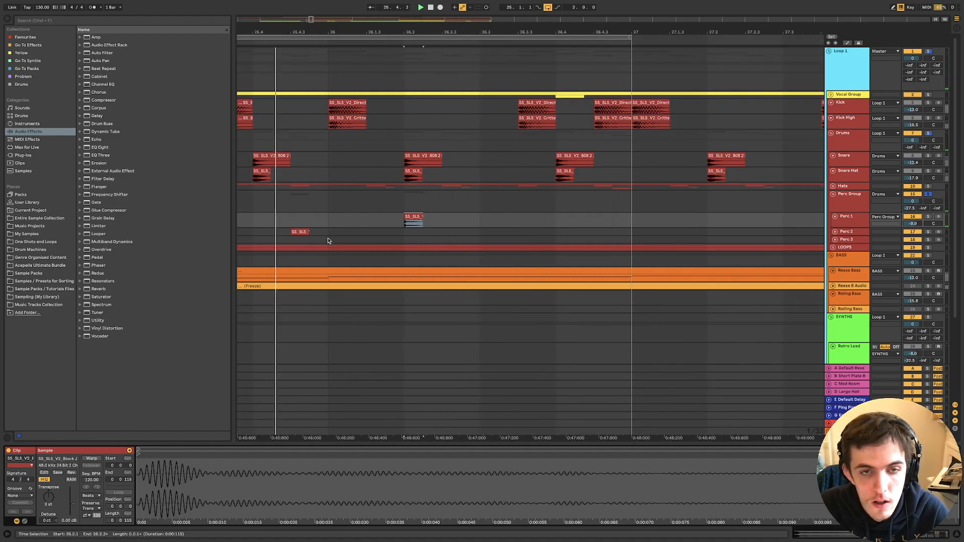
Open the Press Rim clip before bar 26 on Perc 2 and briefly unfold the track to examine its placement.
{"action": "left_click", "coordinate": [632, 231]}
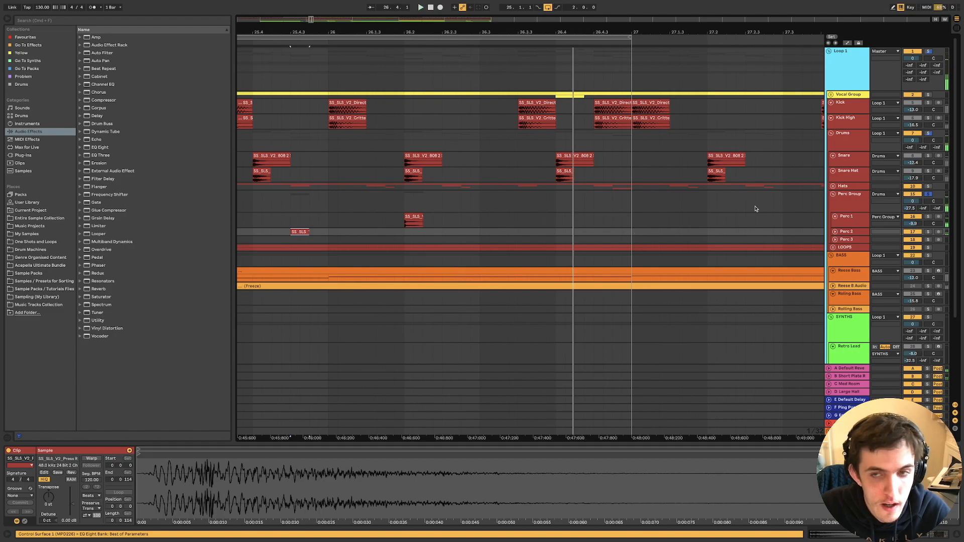
{"action": "left_click", "coordinate": [835, 232]}
{"action": "scroll", "coordinate": [286, 234], "scroll_direction": "up", "scroll_amount": 5}
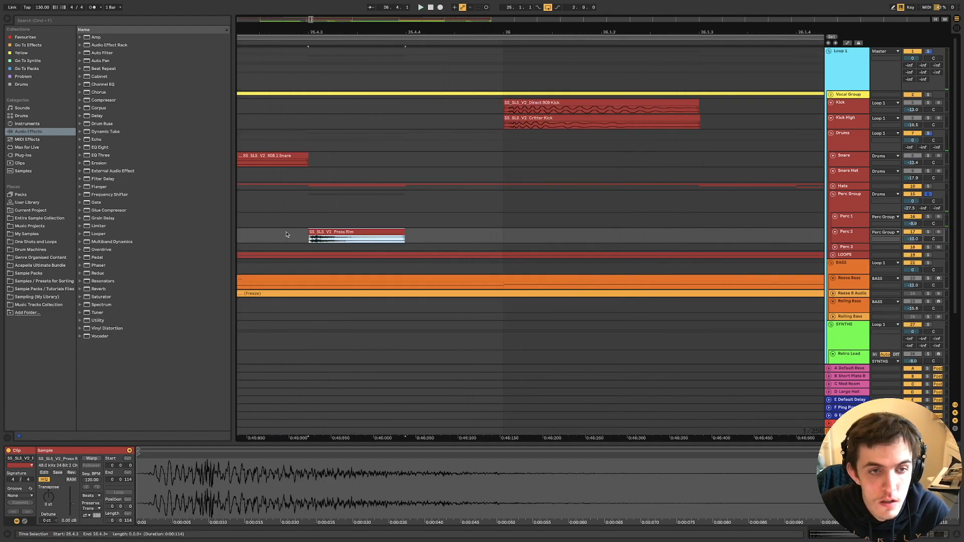
{"action": "scroll", "coordinate": [287, 235], "scroll_direction": "down", "scroll_amount": 6}
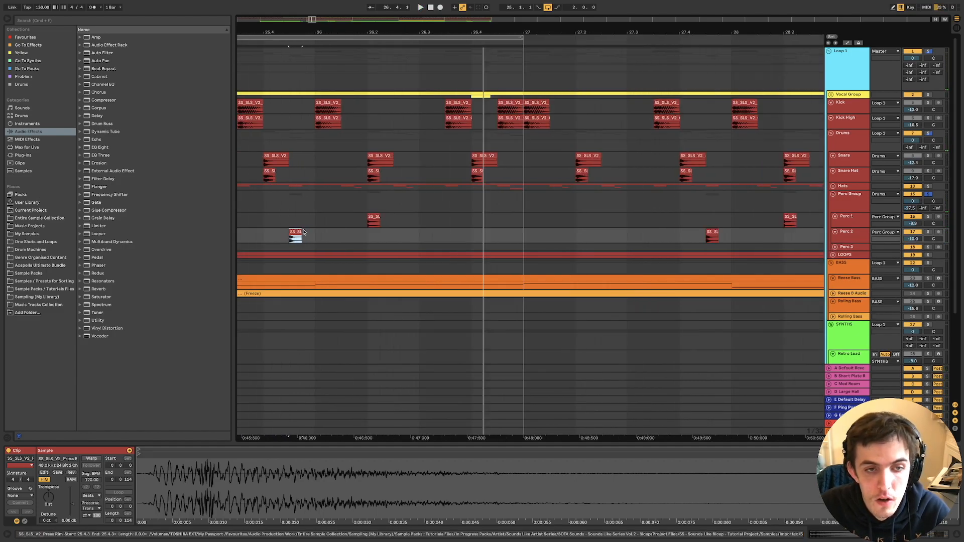
{"action": "left_click", "coordinate": [836, 232]}
Show Perc 1's EQ Eight, Saturator, Erosion and Delay and Perc 2's EQ Eight and Echo while playing the percussion.
{"action": "left_click", "coordinate": [846, 224]}
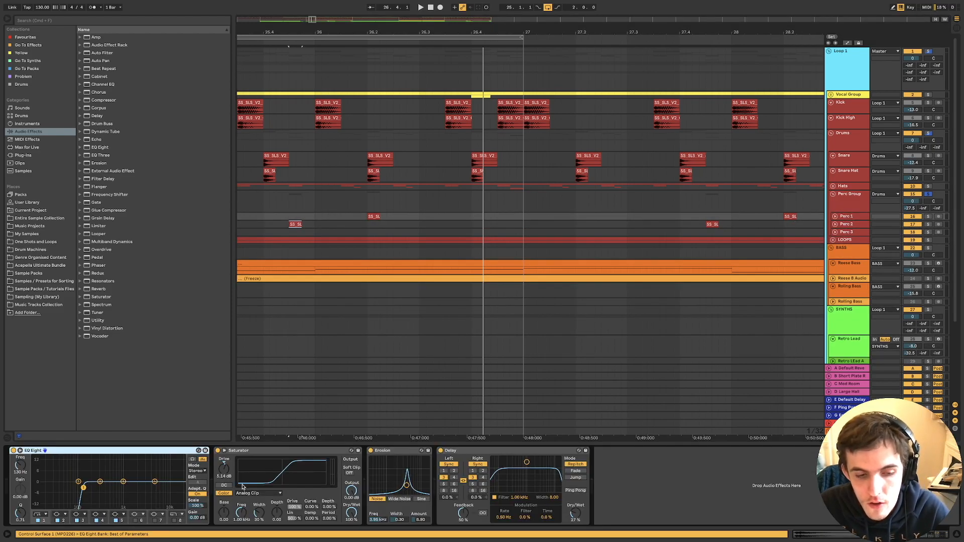
{"action": "left_click", "coordinate": [851, 226]}
{"action": "scroll", "coordinate": [485, 286], "scroll_direction": "down", "scroll_amount": 6}
{"action": "key", "text": "space"}
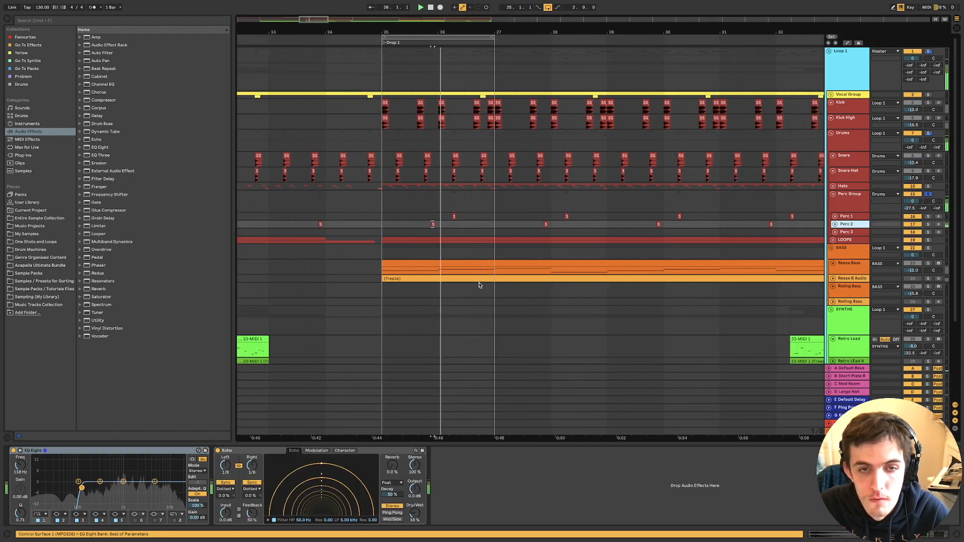
Audition the percussion over Drop 1 with the Kick, Kick High and Drums tracks, ending with only the Drums group soloed.
{"action": "left_click", "coordinate": [928, 103], "text": "super"}
{"action": "left_click", "coordinate": [929, 118], "text": "super"}
{"action": "left_click", "coordinate": [928, 132], "text": "super"}
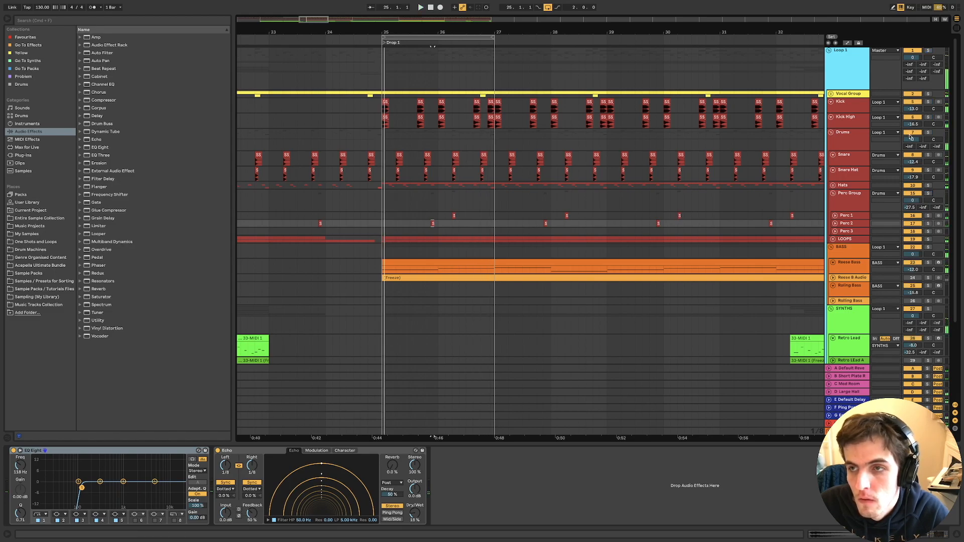
{"action": "left_click", "coordinate": [928, 133]}
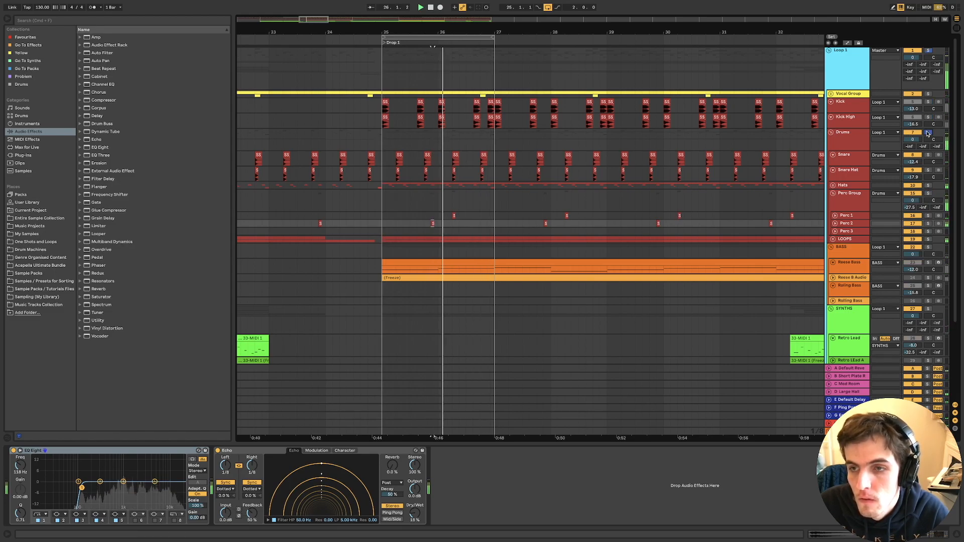
Fold the Perc Group and unfold the LOOPS group to show its Drum Loop and Break tracks.
{"action": "left_click", "coordinate": [833, 195]}
{"action": "key", "text": "minus"}
{"action": "key", "text": "minus"}
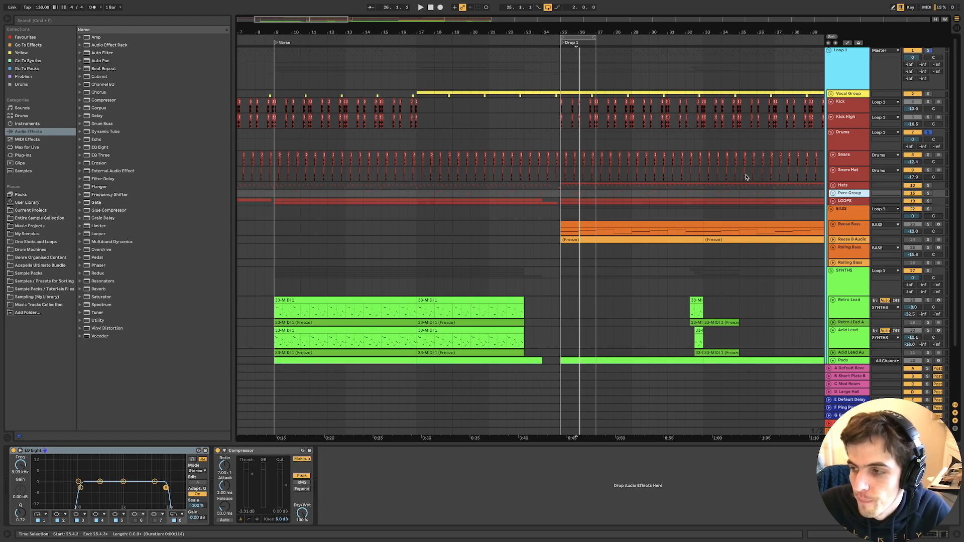
{"action": "left_click", "coordinate": [843, 203]}
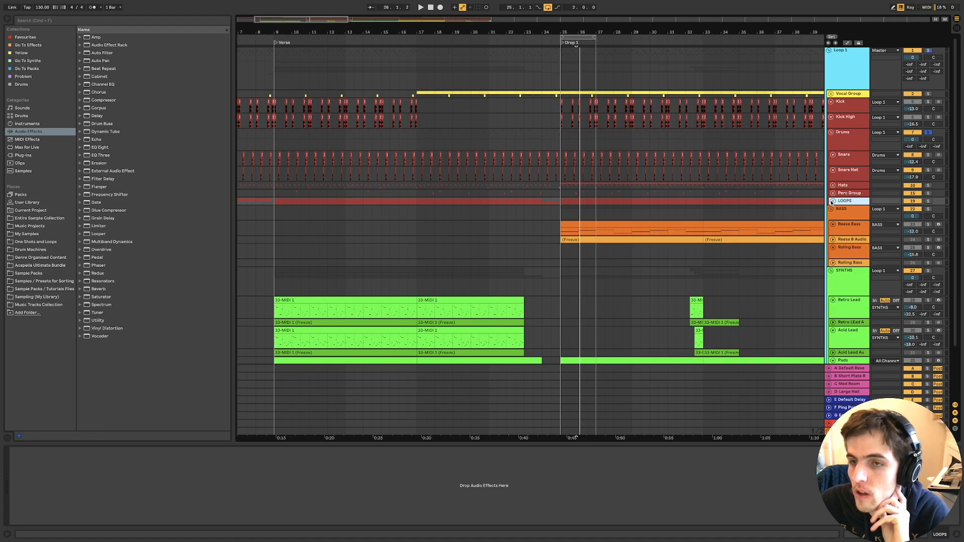
{"action": "left_click", "coordinate": [833, 201]}
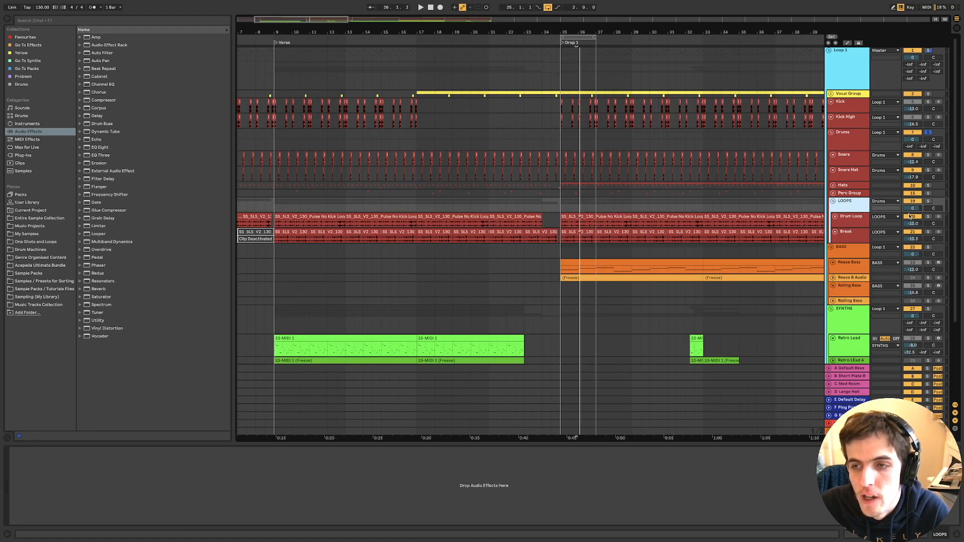
Play the LOOPS group in solo and extend the playback loop at Drop 1 to four bars, ending at bar 29.
{"action": "key", "text": "space"}
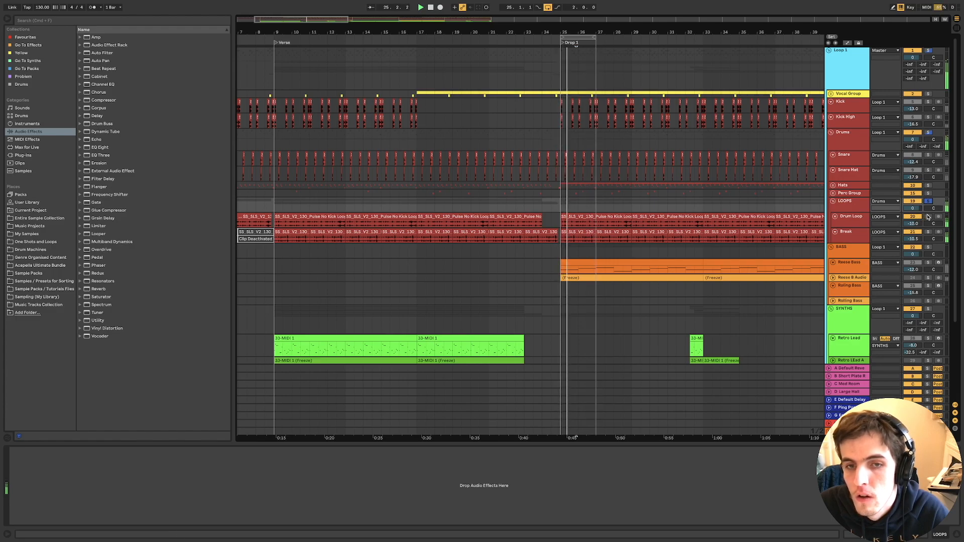
{"action": "scroll", "coordinate": [576, 226], "scroll_direction": "up", "scroll_amount": 5}
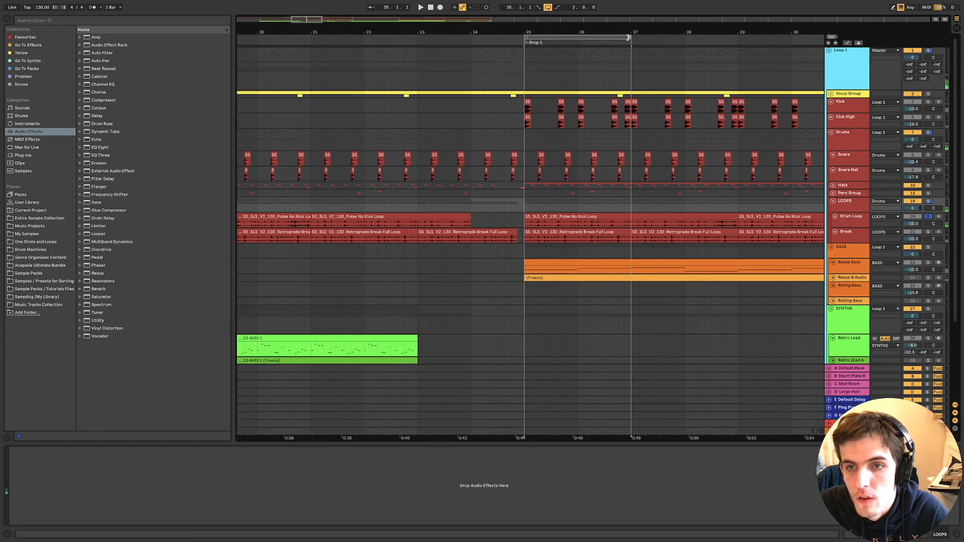
{"action": "left_click_drag", "start_coordinate": [627, 37], "coordinate": [738, 64]}
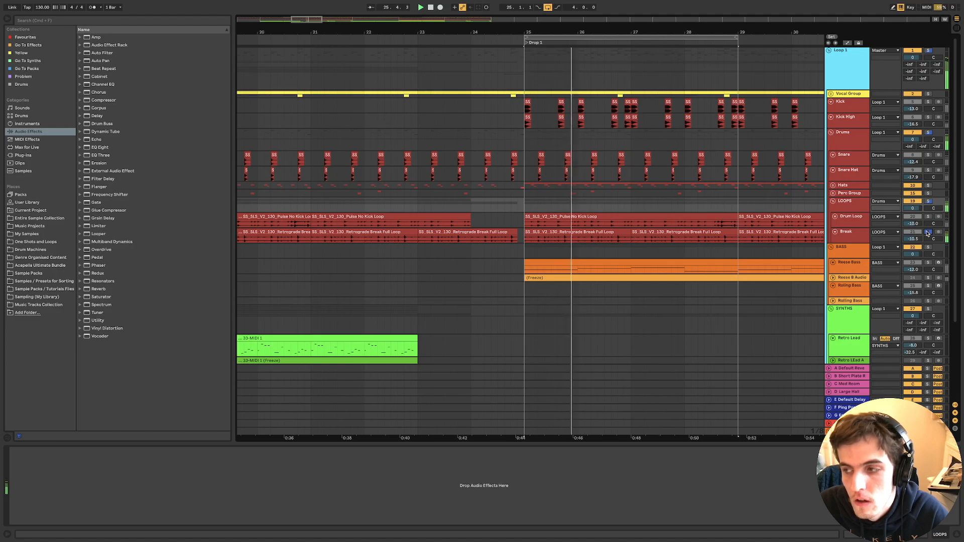
Show the Drum Loop track's EQ Eight and play the soloed Drums group together with the Kick.
{"action": "left_click", "coordinate": [622, 217]}
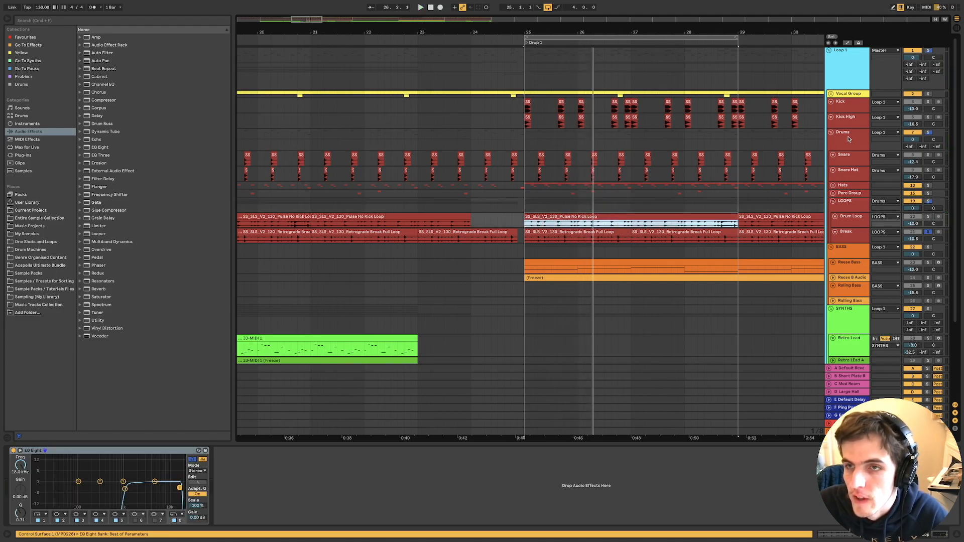
{"action": "key", "text": "space"}
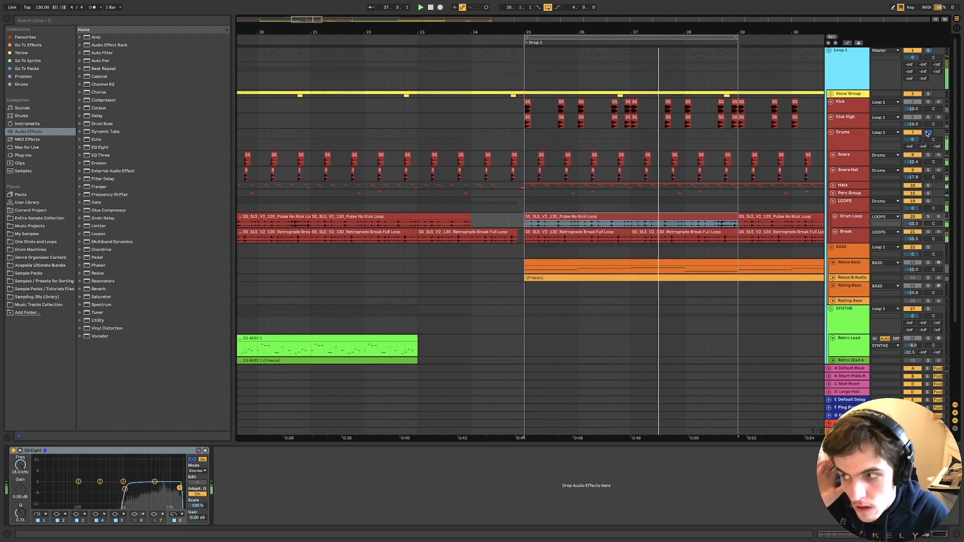
{"action": "left_click", "coordinate": [928, 102], "text": "super"}
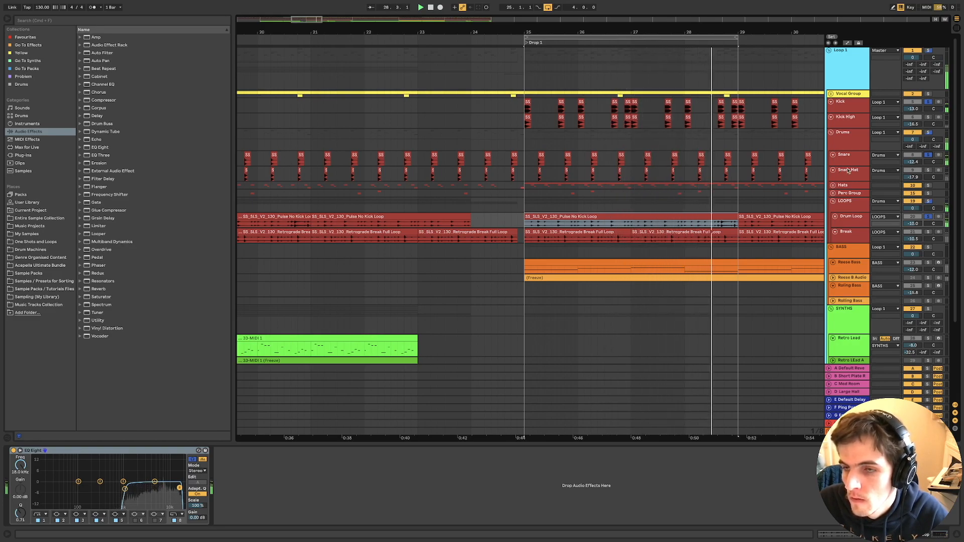
Audition the Break track with the Drum Loop and then without it over Drop 1, and clear the Drums group's solo.
{"action": "left_click", "coordinate": [929, 231]}
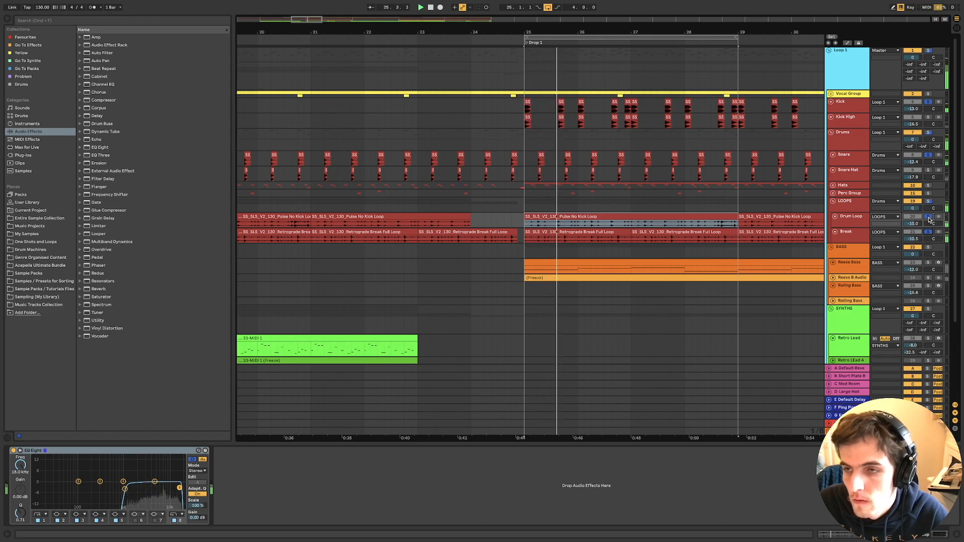
{"action": "left_click", "coordinate": [929, 217]}
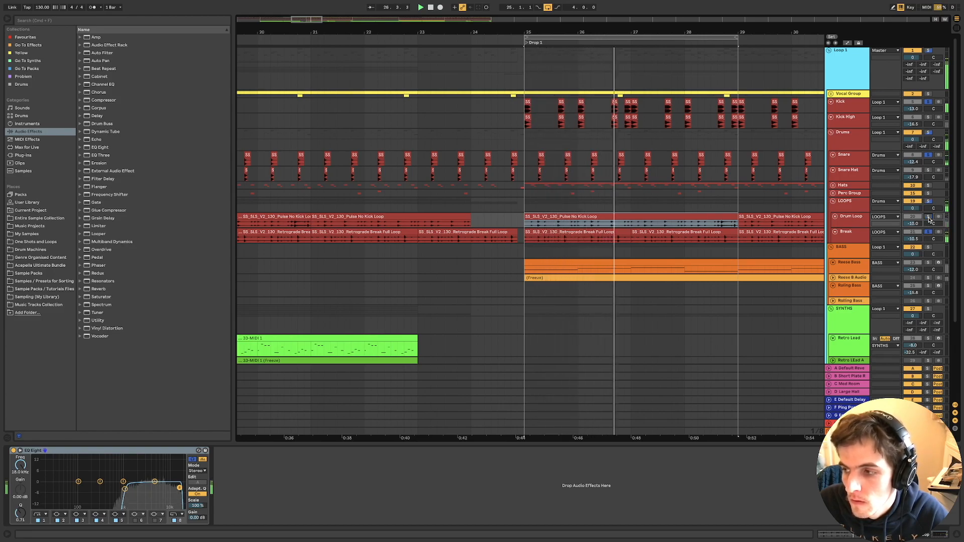
{"action": "left_click", "coordinate": [929, 132]}
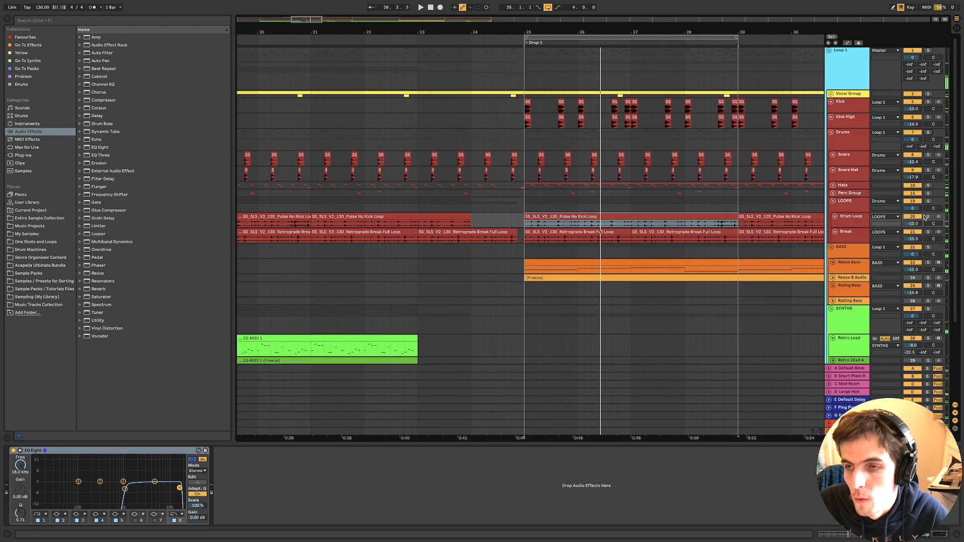
{"action": "key", "text": "space"}
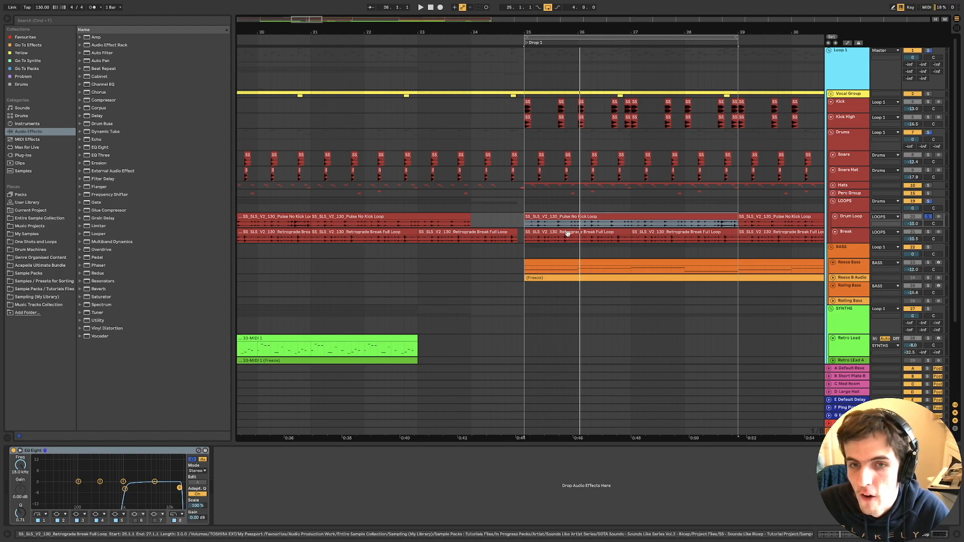
Select the Retrograde Break Full Loop clip at bar 25 and compare the device chains of the Drum Loop and Break tracks.
{"action": "left_click", "coordinate": [570, 239]}
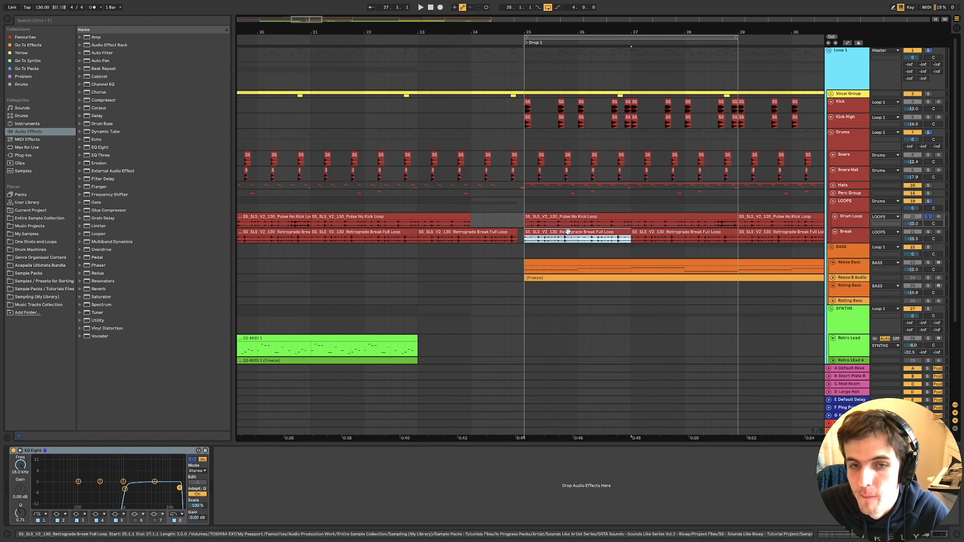
{"action": "left_click", "coordinate": [849, 221]}
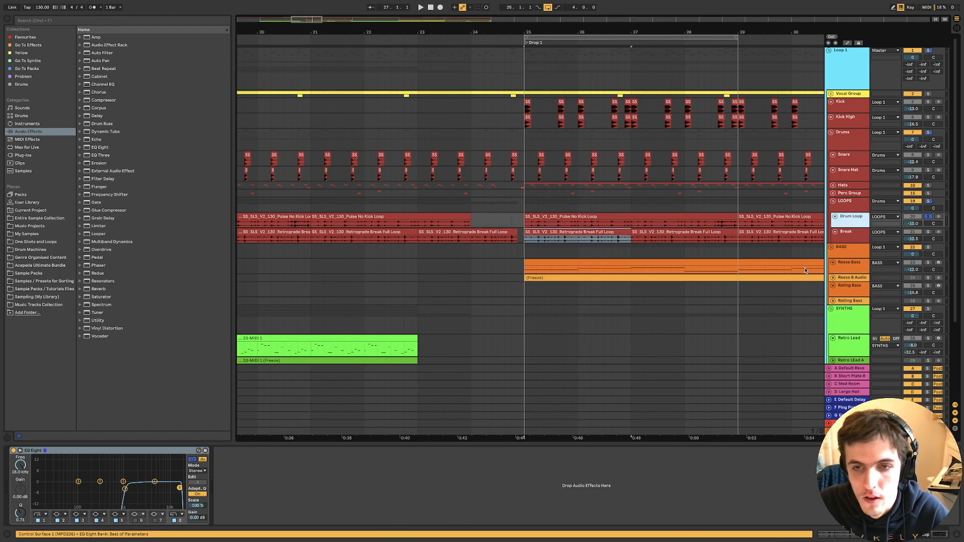
{"action": "left_click", "coordinate": [853, 232]}
{"action": "left_click", "coordinate": [854, 224]}
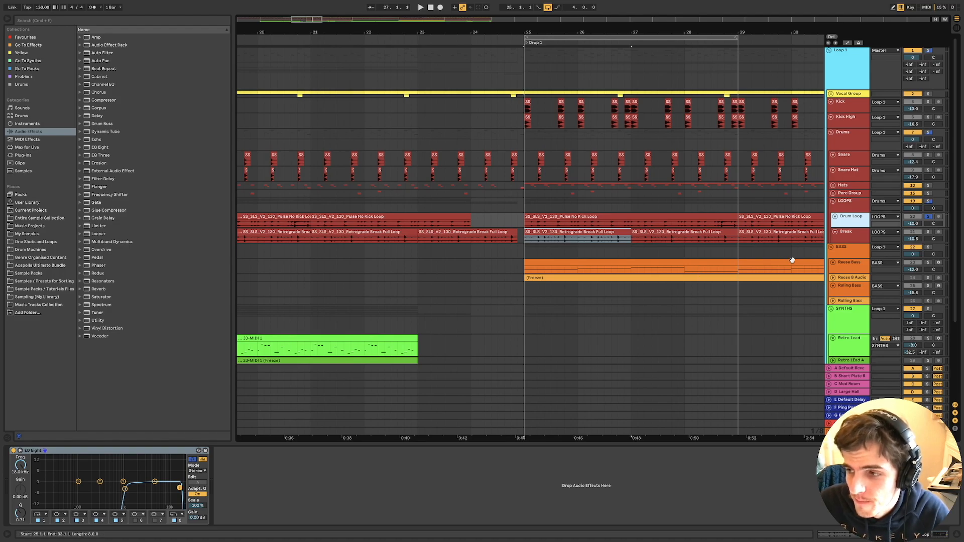
{"action": "left_click", "coordinate": [845, 235]}
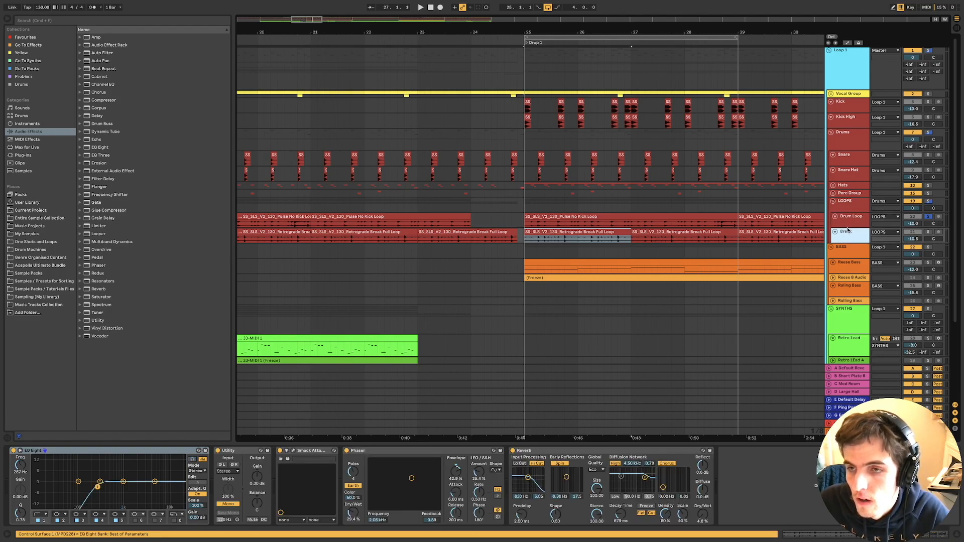
{"action": "mouse_move", "coordinate": [848, 227]}
{"action": "left_mouse_down"}
{"action": "mouse_move", "coordinate": [844, 242]}
{"action": "mouse_move", "coordinate": [846, 227]}
{"action": "left_mouse_up"}
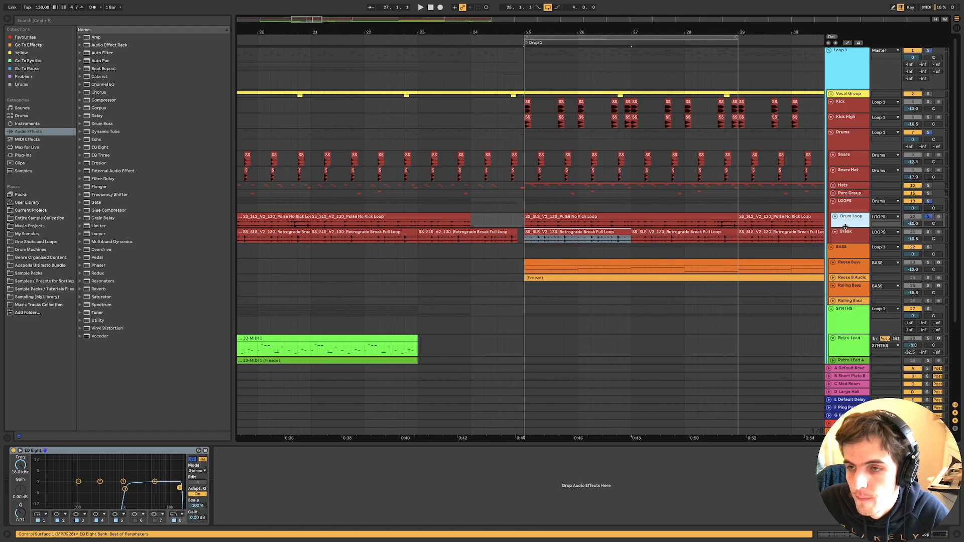
{"action": "left_click", "coordinate": [850, 240]}
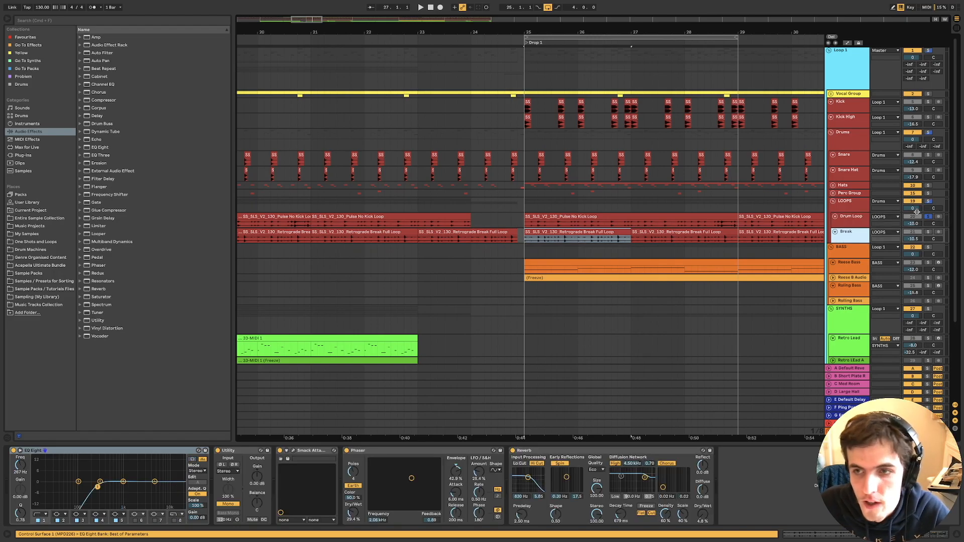
Play the Break track in solo and show the sample waveform of its Retrograde Break clip at Drop 1.
{"action": "left_click", "coordinate": [929, 232]}
{"action": "key", "text": "space"}
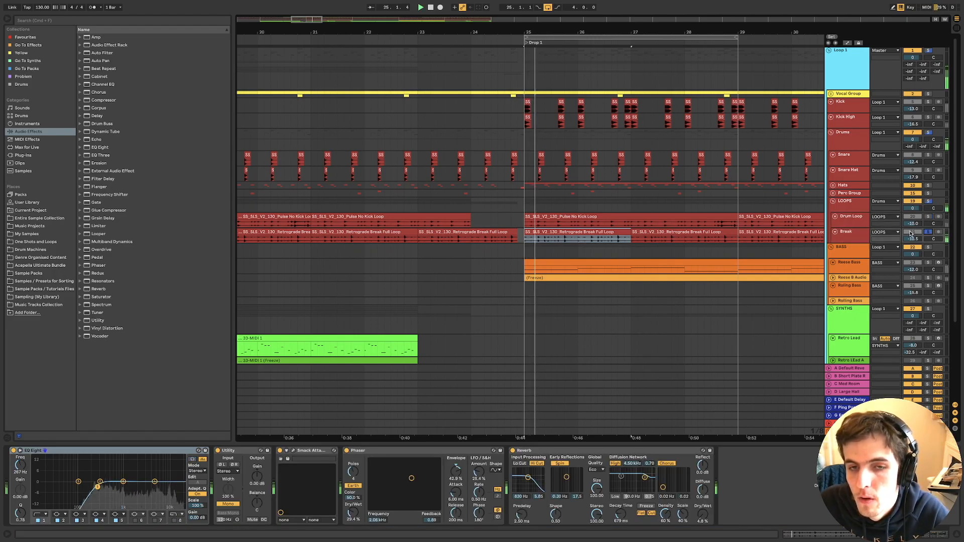
{"action": "left_click", "coordinate": [560, 230]}
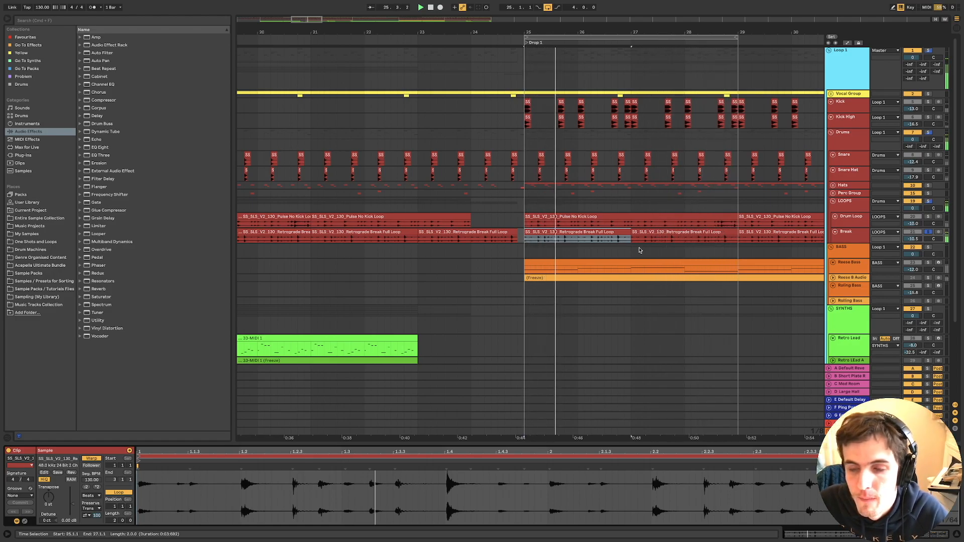
Show the Break track's device chain during playback and check it against the Drums group's EQ Eight and Glue Compressor.
{"action": "left_click", "coordinate": [858, 233]}
{"action": "key", "text": "space"}
{"action": "key", "text": "space"}
{"action": "mouse_move", "coordinate": [859, 243]}
{"action": "left_mouse_down"}
{"action": "mouse_move", "coordinate": [859, 256]}
{"action": "mouse_move", "coordinate": [858, 243]}
{"action": "left_mouse_up"}
{"action": "key", "text": "shift+Tab"}
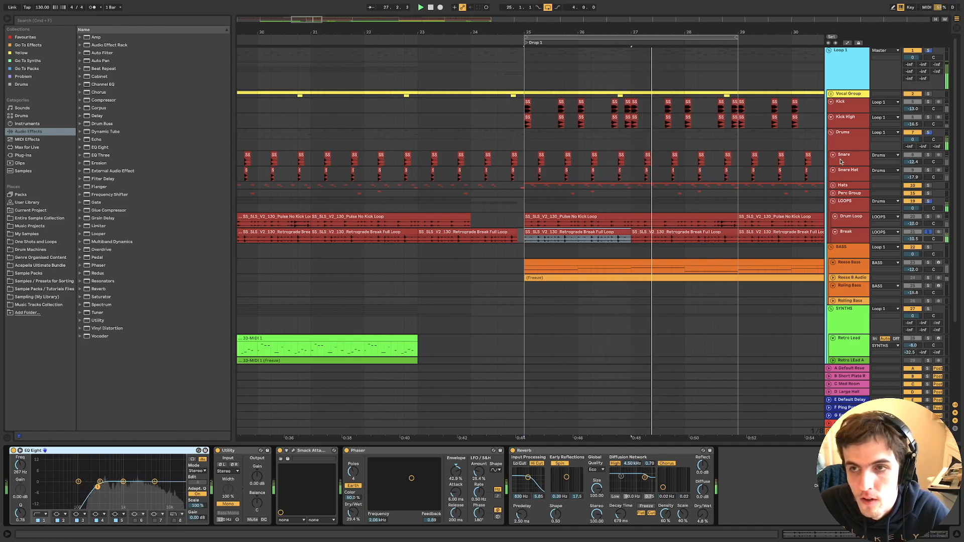
{"action": "left_click", "coordinate": [849, 140]}
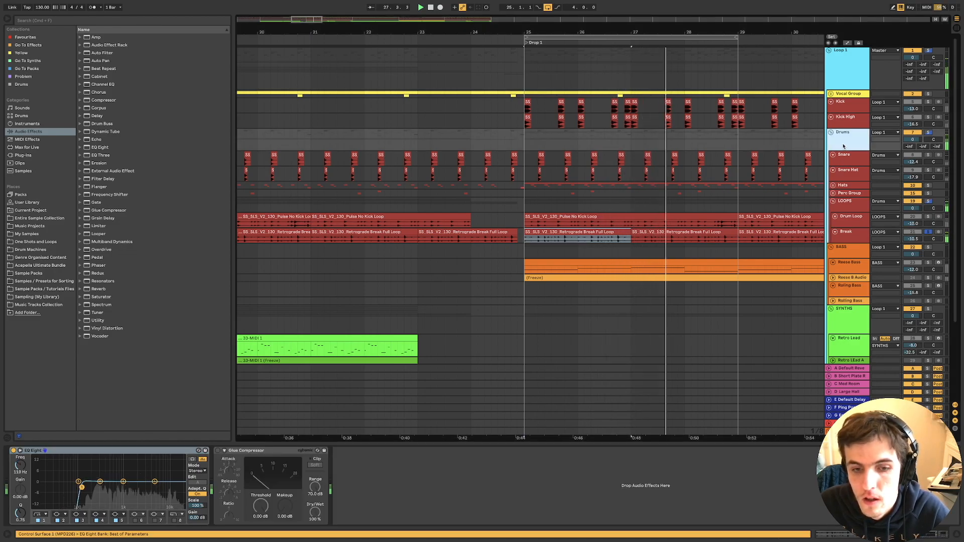
{"action": "left_click", "coordinate": [849, 234]}
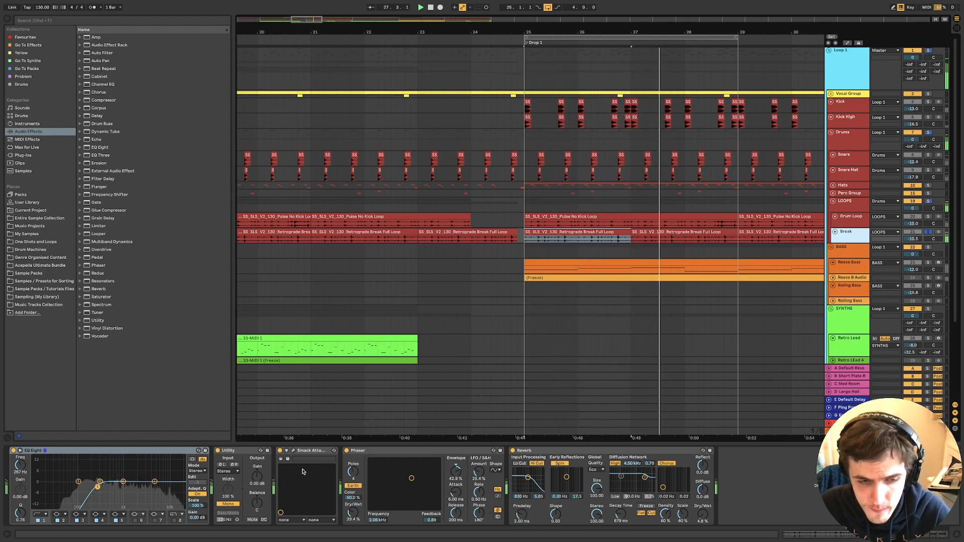
Open the Break track's Smack Attack plug-in and place its window over the arrangement.
{"action": "left_click", "coordinate": [281, 452]}
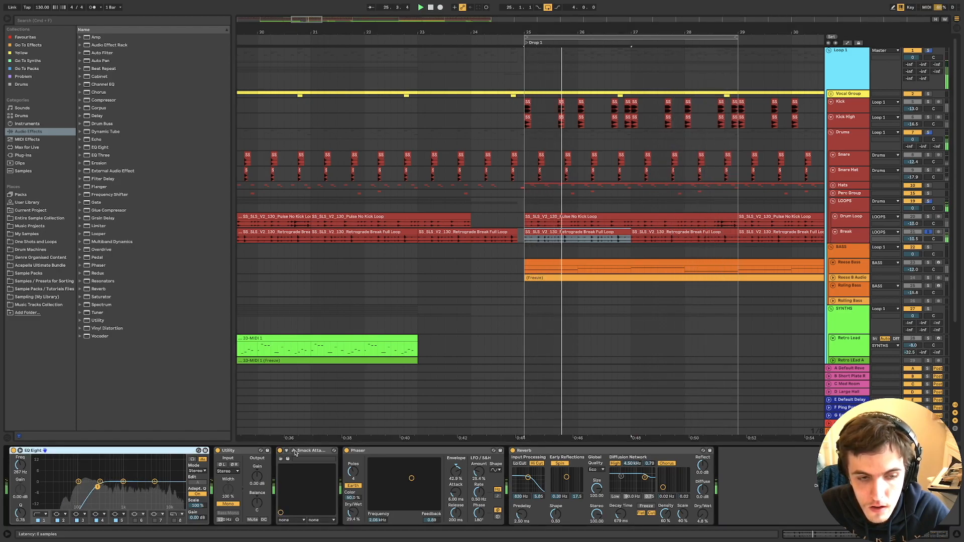
{"action": "left_click", "coordinate": [294, 452]}
{"action": "left_click_drag", "start_coordinate": [123, 18], "coordinate": [293, 133]}
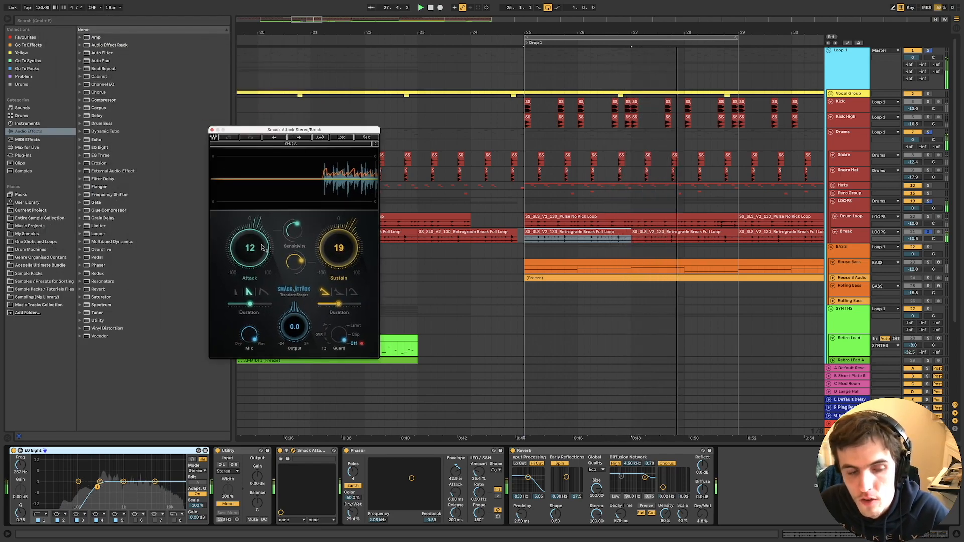
Try different Attack and Sustain amounts in Smack Attack, restore Attack 12 and Sustain 19, and close the plug-in window.
{"action": "mouse_move", "coordinate": [250, 248]}
{"action": "left_mouse_down"}
{"action": "mouse_move", "coordinate": [249, 221]}
{"action": "mouse_move", "coordinate": [250, 248]}
{"action": "left_mouse_up"}
{"action": "mouse_move", "coordinate": [346, 250]}
{"action": "left_mouse_down"}
{"action": "mouse_move", "coordinate": [346, 302]}
{"action": "mouse_move", "coordinate": [346, 216]}
{"action": "mouse_move", "coordinate": [346, 242]}
{"action": "left_mouse_up"}
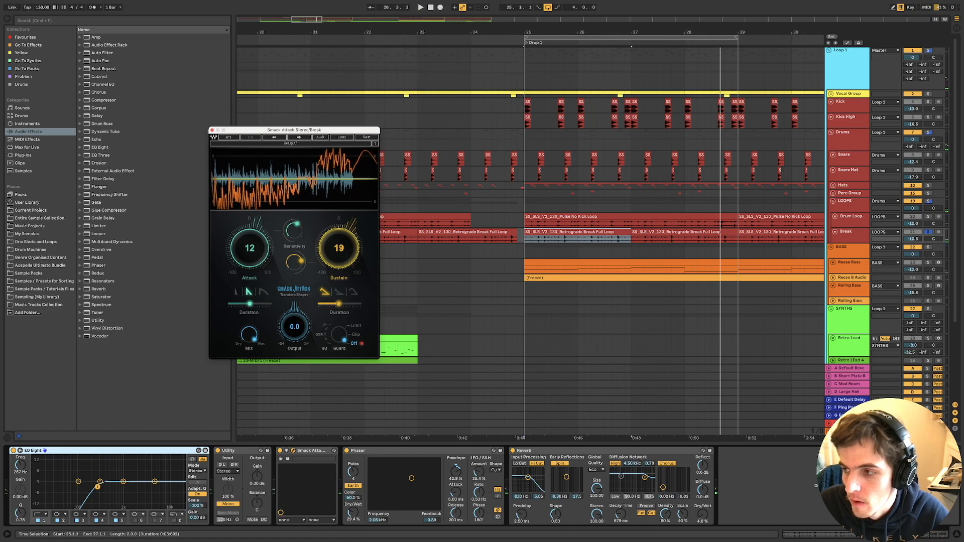
{"action": "left_click_drag", "start_coordinate": [350, 252], "coordinate": [350, 225]}
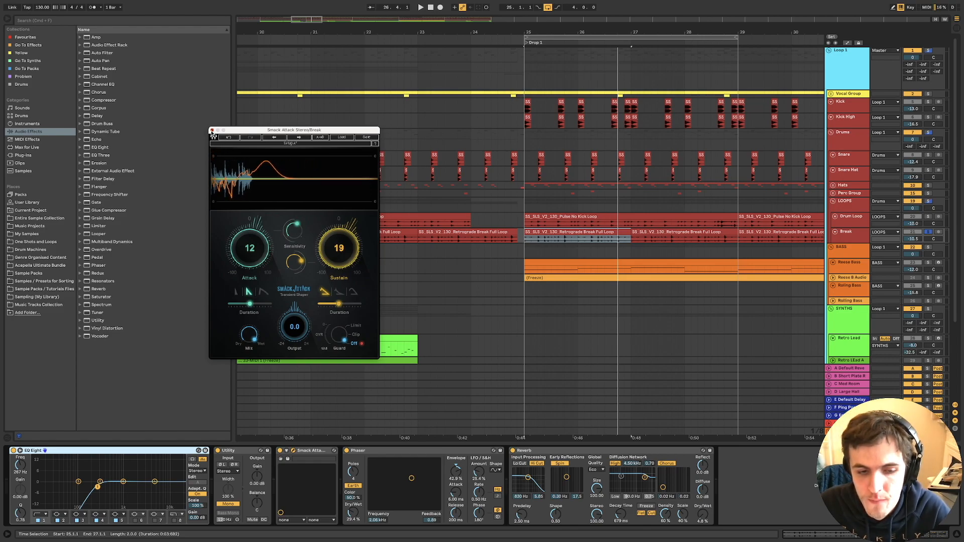
{"action": "left_click", "coordinate": [211, 131]}
Audition the Break with less Phaser Dry/Wet and with Phaser and Reverb bypassed, then restore both devices.
{"action": "key", "text": "space"}
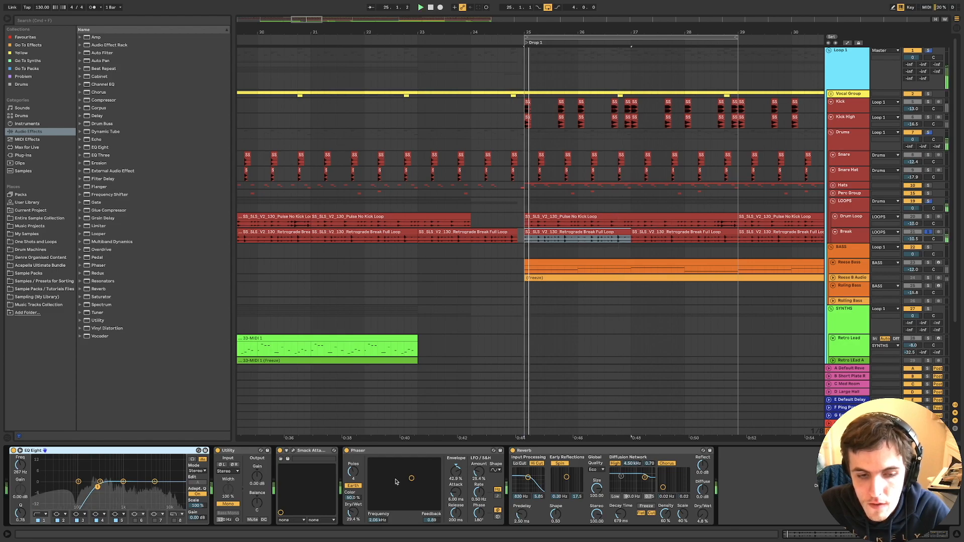
{"action": "left_click_drag", "start_coordinate": [353, 514], "coordinate": [352, 539]}
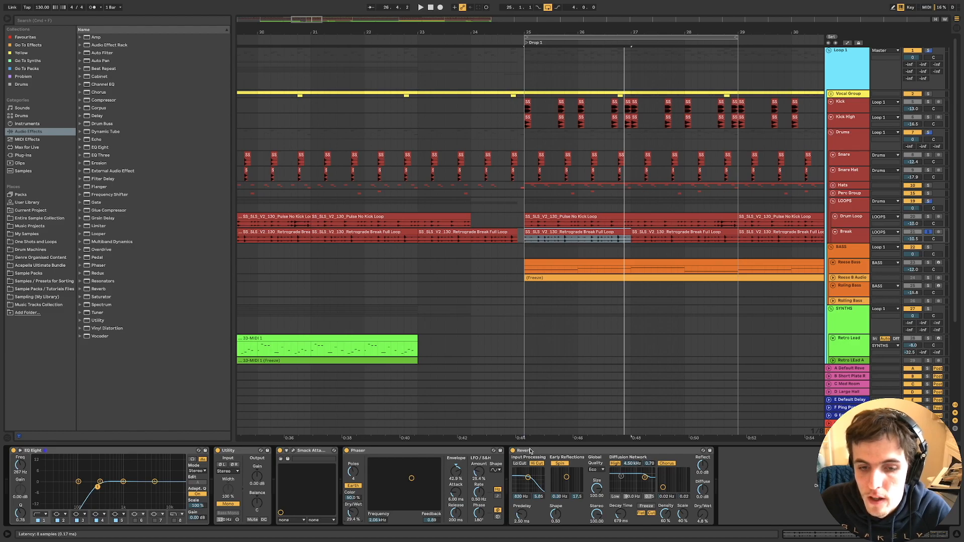
{"action": "key", "text": "space"}
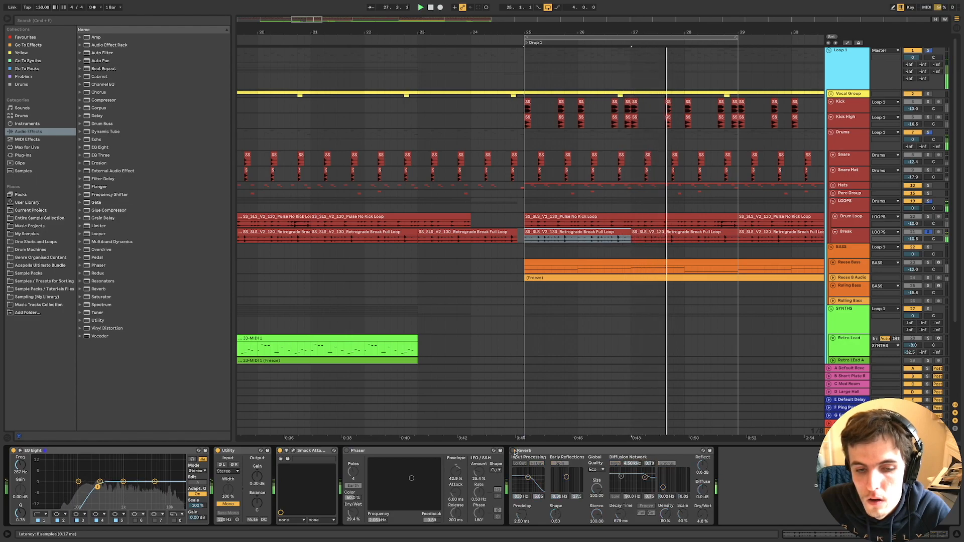
{"action": "left_click", "coordinate": [345, 452]}
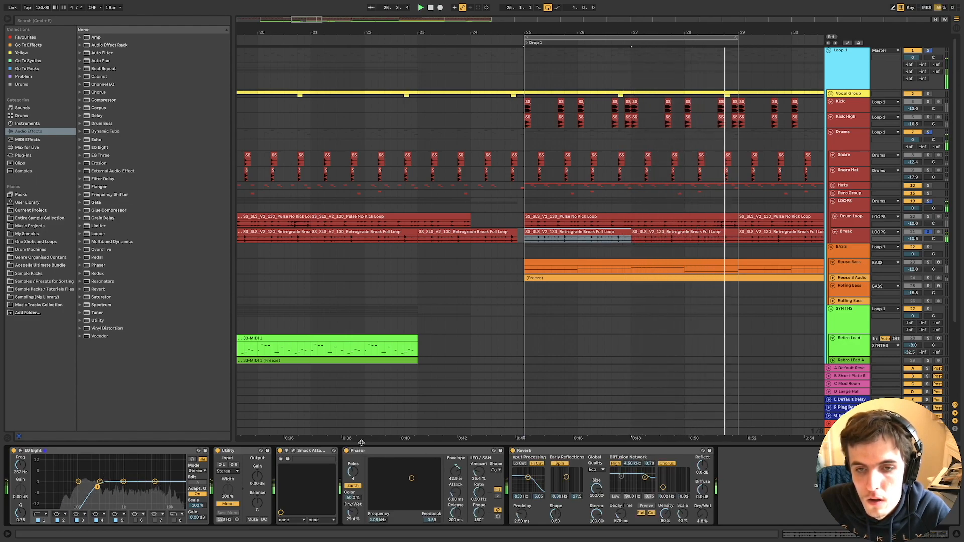
Play the full Drums group soloed together with the Kick and Kick High tracks, then stop and clear the solos.
{"action": "left_click", "coordinate": [920, 204]}
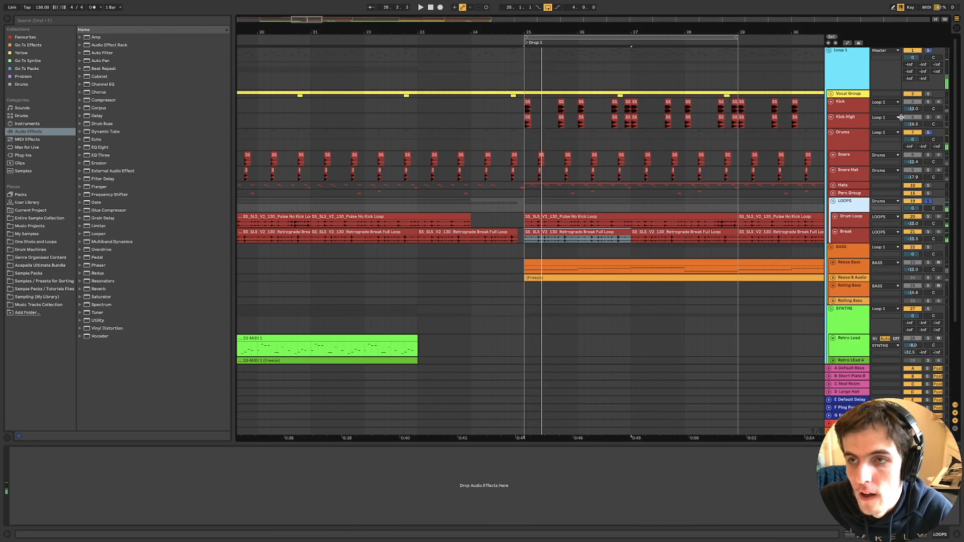
{"action": "left_click", "coordinate": [928, 132]}
{"action": "key", "text": "space"}
{"action": "left_click", "coordinate": [928, 102], "text": "super"}
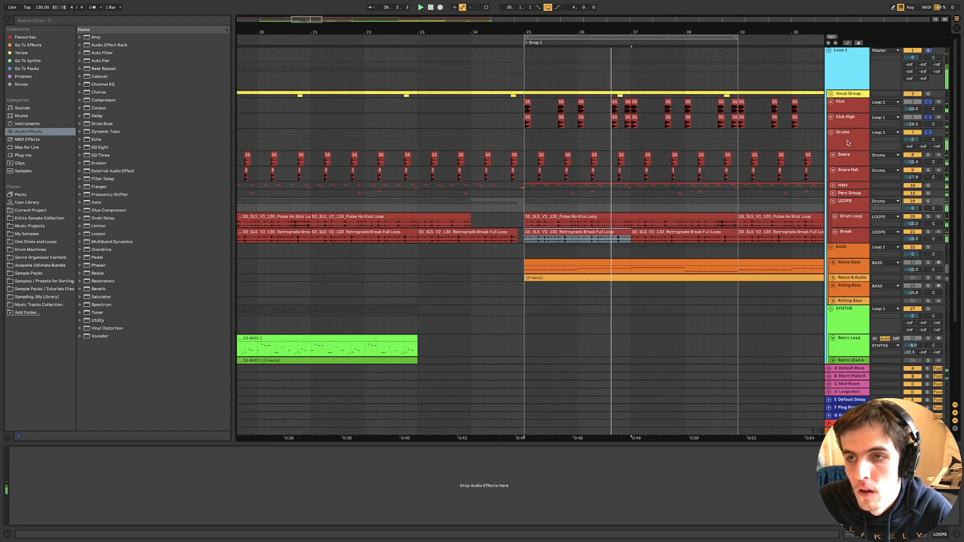
{"action": "key", "text": "space"}
{"action": "left_click", "coordinate": [928, 133]}
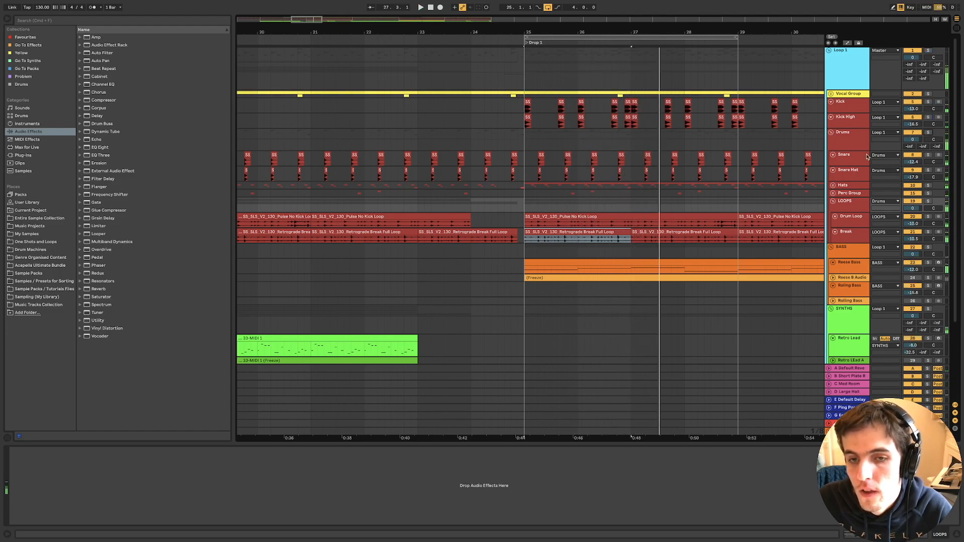
Play the BASS group in solo and show the Reese Bass track's Instrument Rack and effects chain.
{"action": "key", "text": "space"}
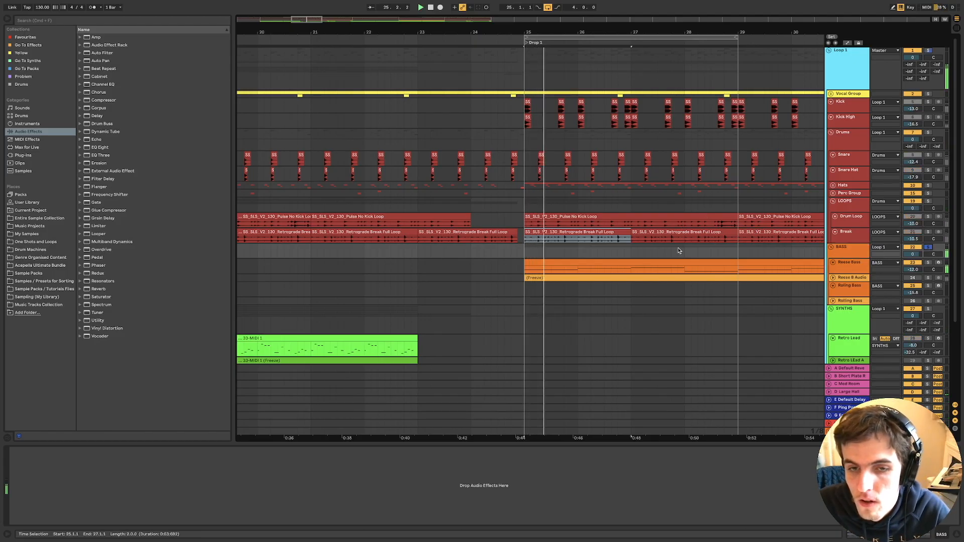
{"action": "left_click", "coordinate": [847, 264]}
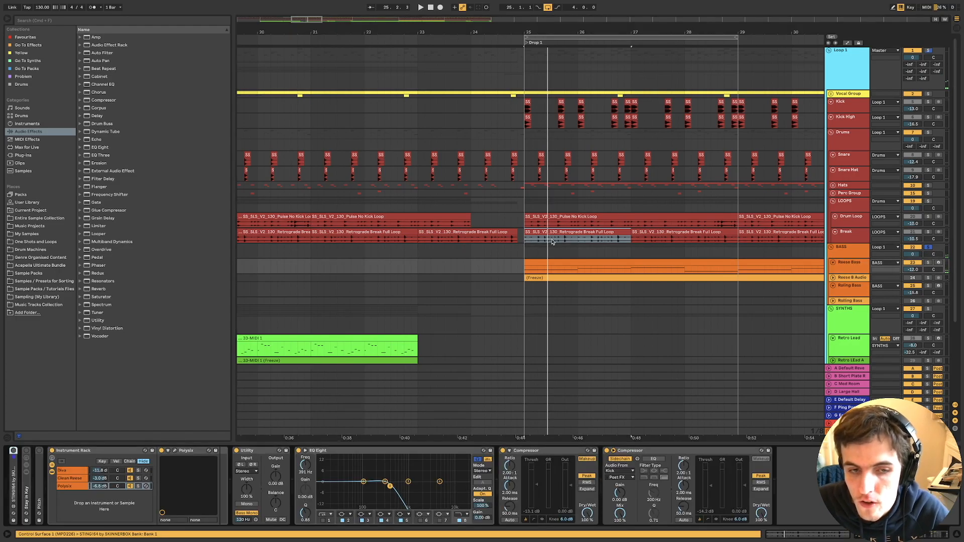
{"action": "scroll", "coordinate": [552, 242], "scroll_direction": "down", "scroll_amount": 3}
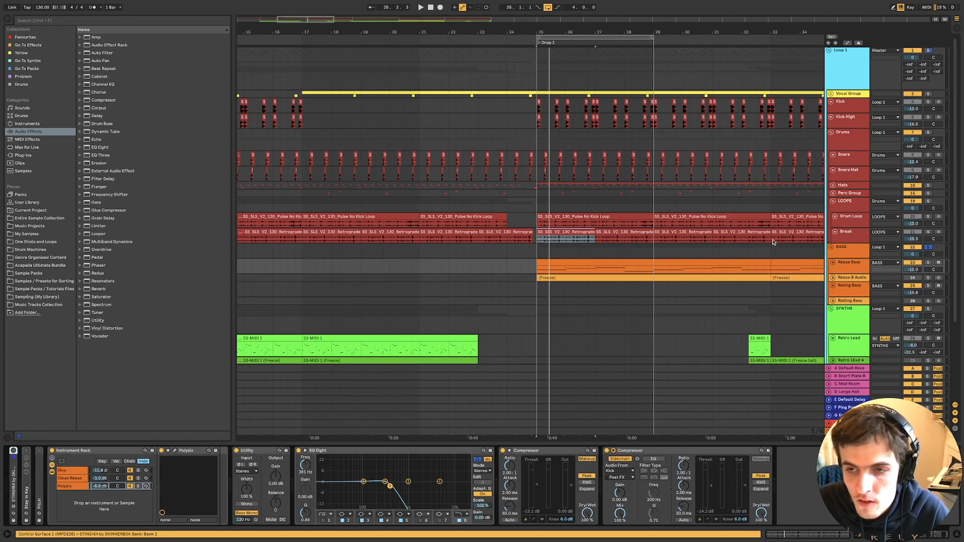
{"action": "left_click", "coordinate": [856, 269]}
{"action": "key", "text": "space"}
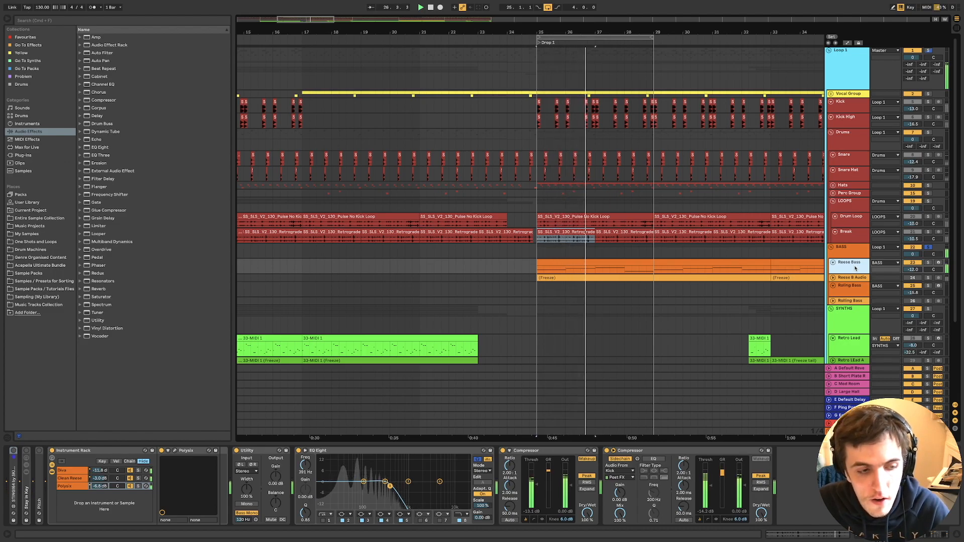
Solo the Diva chain in the Reese Bass rack, open its MK Bass Picked preset and show Diva's main synth controls.
{"action": "left_click", "coordinate": [79, 474]}
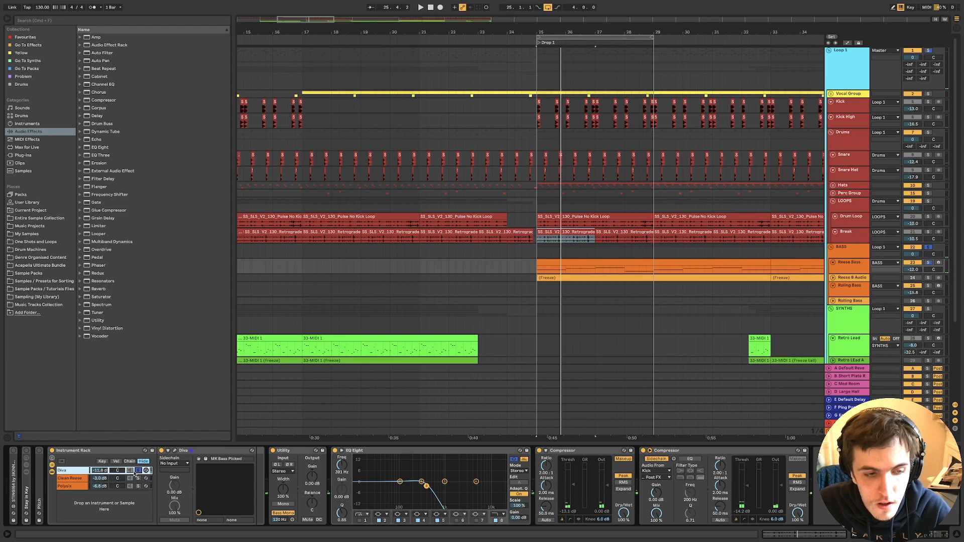
{"action": "key", "text": "space"}
{"action": "left_click", "coordinate": [174, 451]}
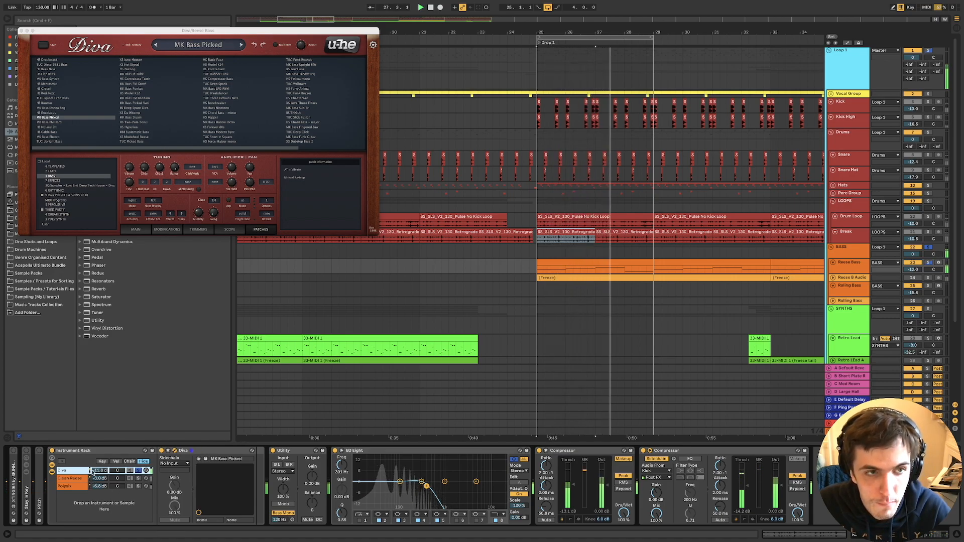
{"action": "left_click", "coordinate": [136, 229]}
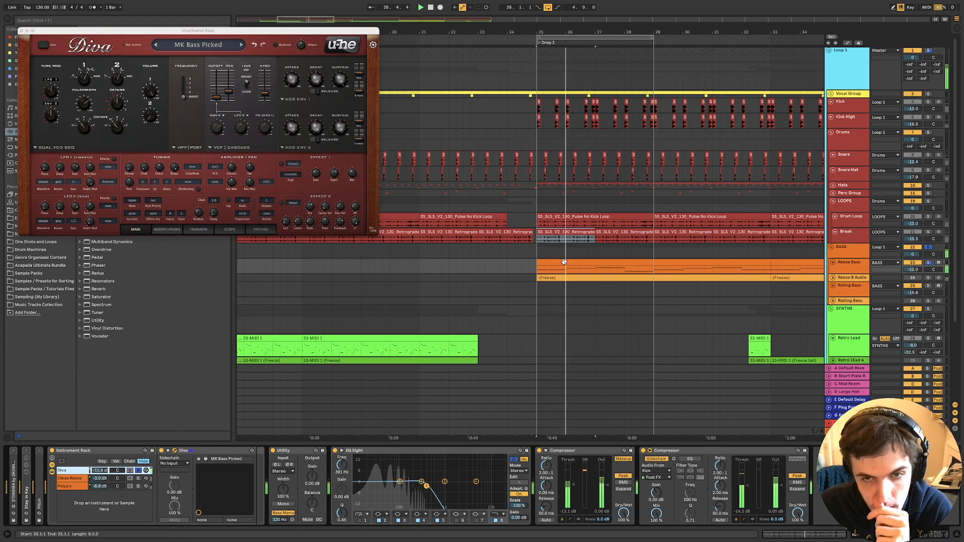
Open the Reese Bass MIDI clip at Drop 1 and fit its notes in the piano roll.
{"action": "double_click", "coordinate": [545, 268]}
{"action": "scroll", "coordinate": [159, 491], "scroll_direction": "down", "scroll_amount": 3}
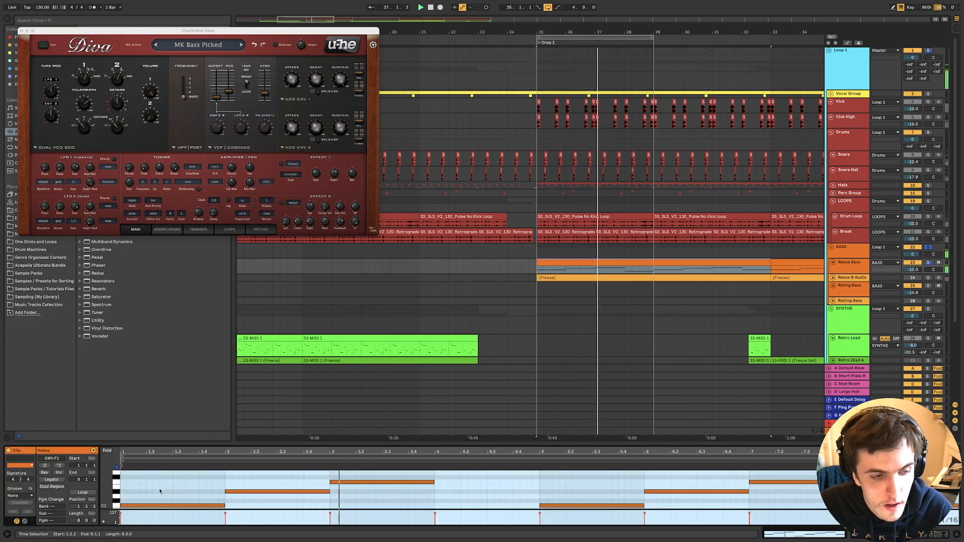
{"action": "left_click_drag", "start_coordinate": [107, 496], "coordinate": [102, 490]}
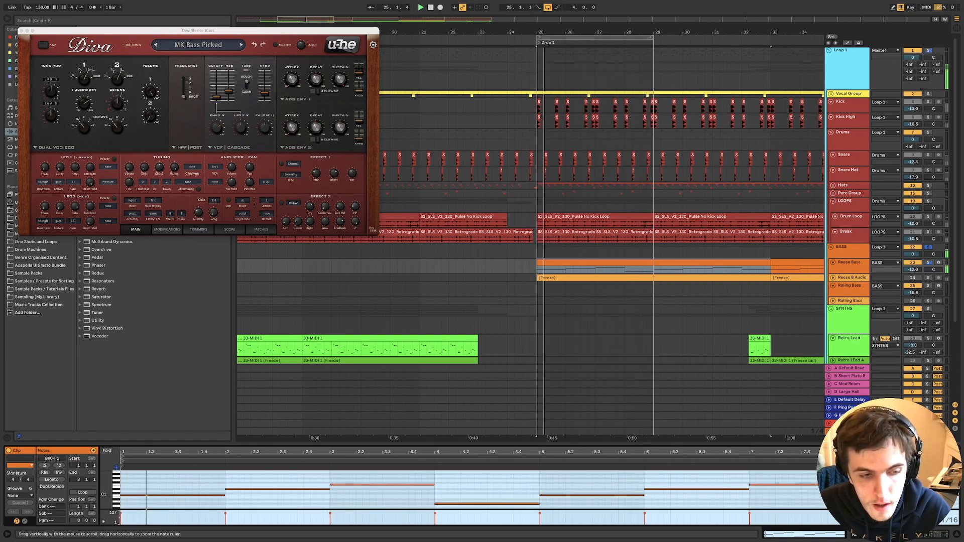
Select the first four notes of the Reese Bass clip, then bring back the track's device chain and play it.
{"action": "left_click_drag", "start_coordinate": [162, 482], "coordinate": [265, 515]}
{"action": "left_click", "coordinate": [174, 485]}
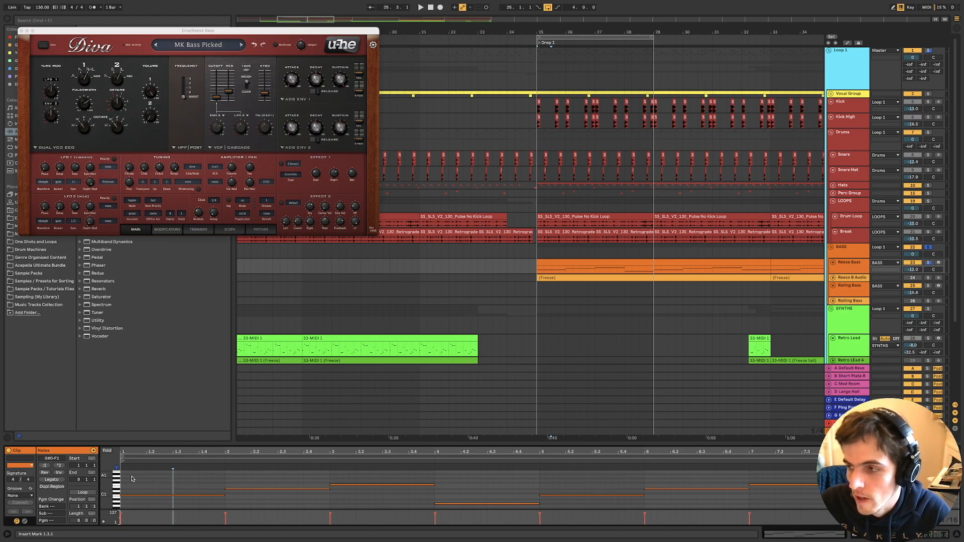
{"action": "left_click_drag", "start_coordinate": [154, 479], "coordinate": [481, 515]}
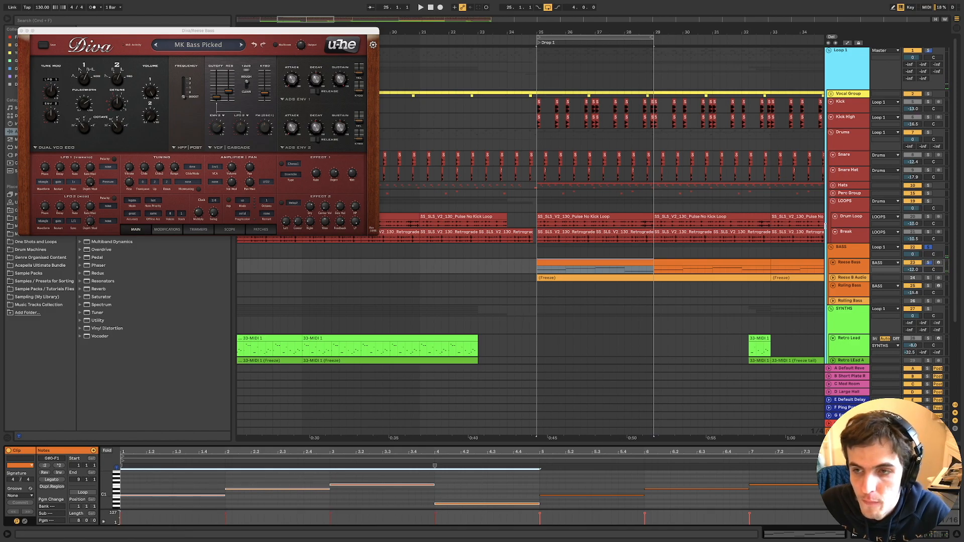
{"action": "left_click", "coordinate": [856, 266]}
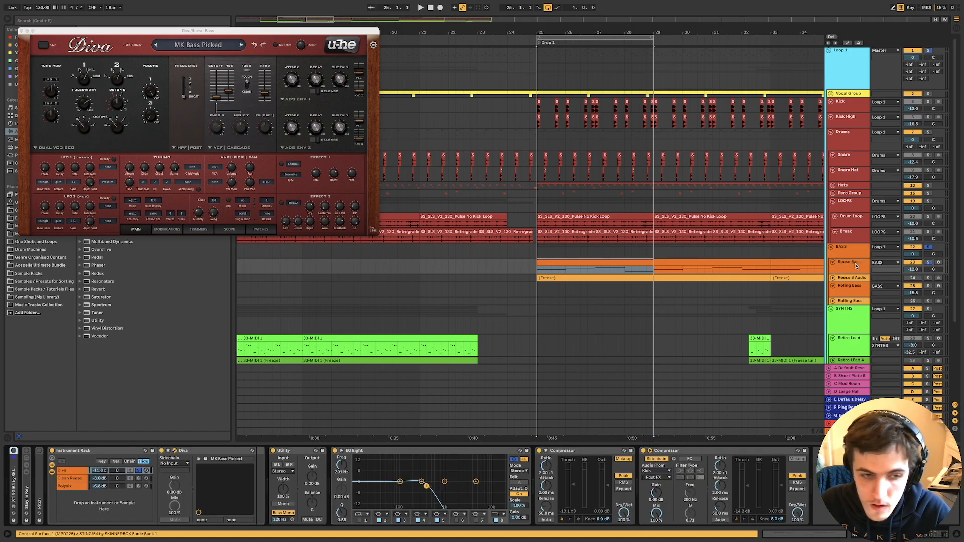
{"action": "key", "text": "space"}
{"action": "mouse_move", "coordinate": [846, 275]}
{"action": "left_mouse_down"}
{"action": "mouse_move", "coordinate": [845, 296]}
{"action": "mouse_move", "coordinate": [846, 274]}
{"action": "left_mouse_up"}
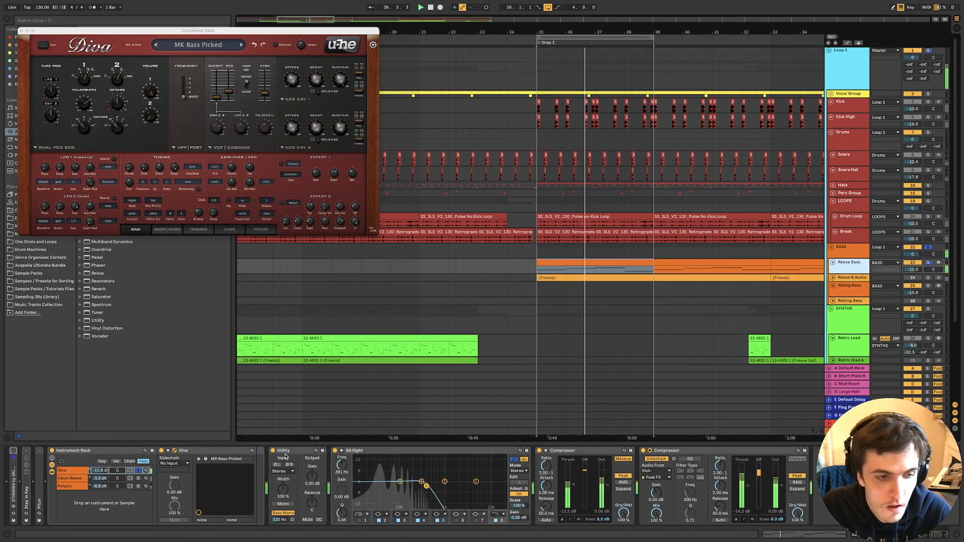
Solo the Clean Reese chain in the Reese Bass rack, close the Diva window and play the chain.
{"action": "left_click", "coordinate": [70, 479]}
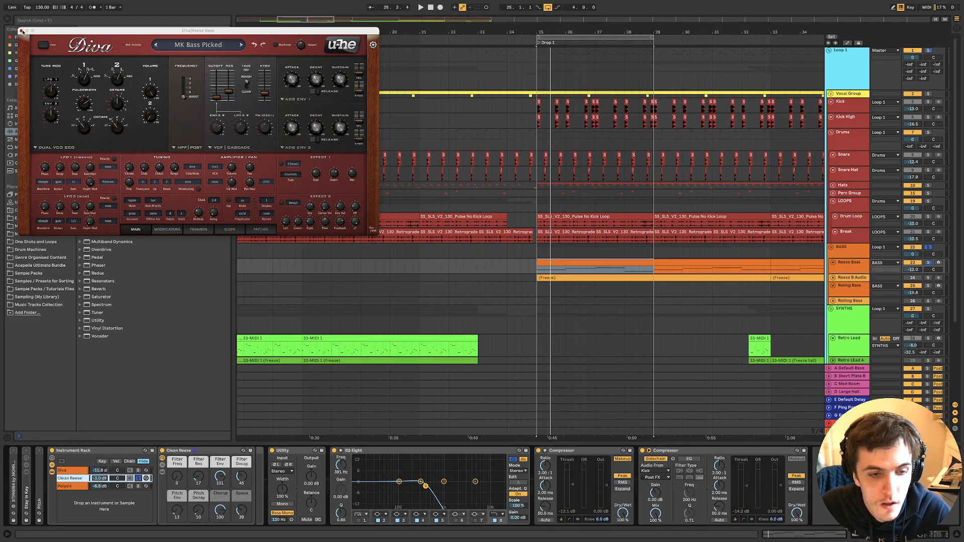
{"action": "left_click", "coordinate": [21, 31]}
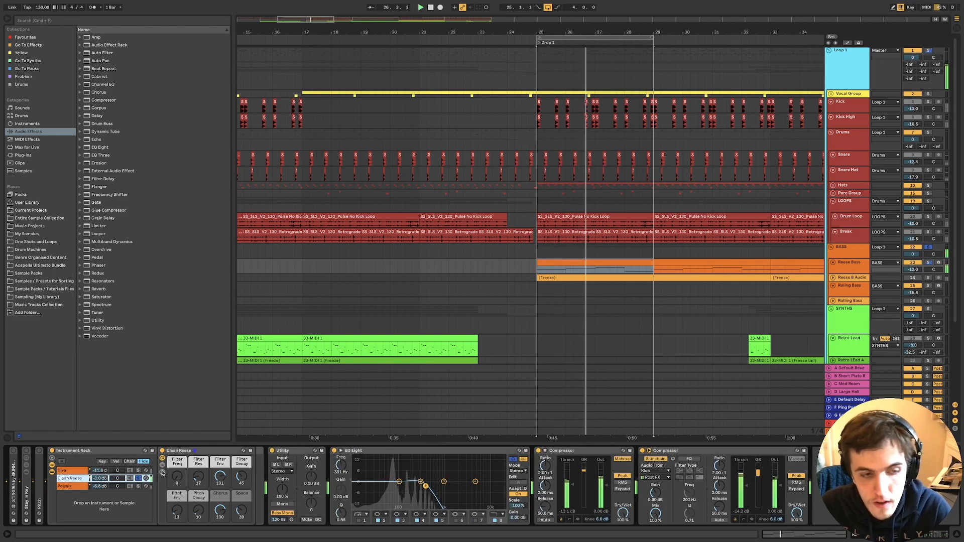
{"action": "left_click", "coordinate": [162, 472]}
{"action": "left_click", "coordinate": [163, 472]}
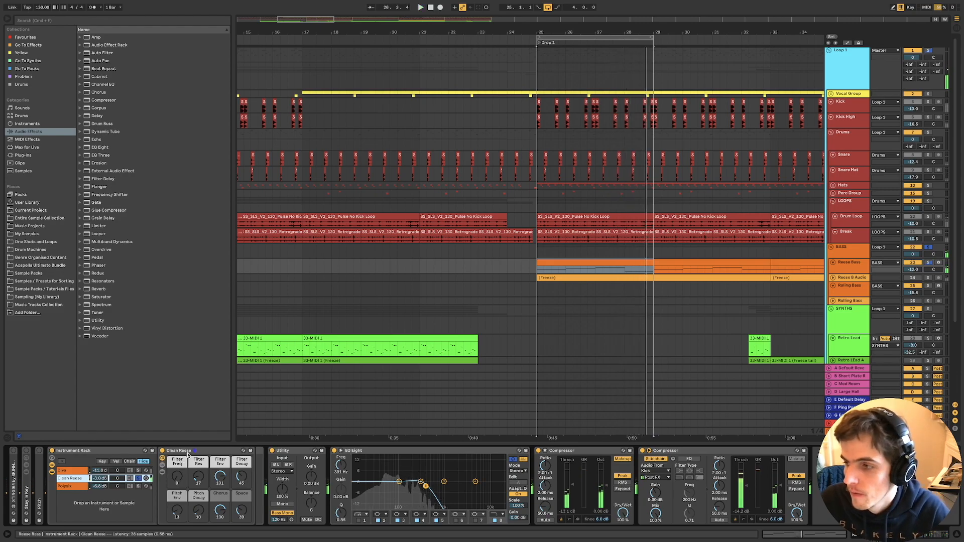
Reveal the reesed sampler chain and its devices inside the Clean Reese rack, then hide them again.
{"action": "left_click", "coordinate": [161, 467]}
{"action": "left_click", "coordinate": [265, 472]}
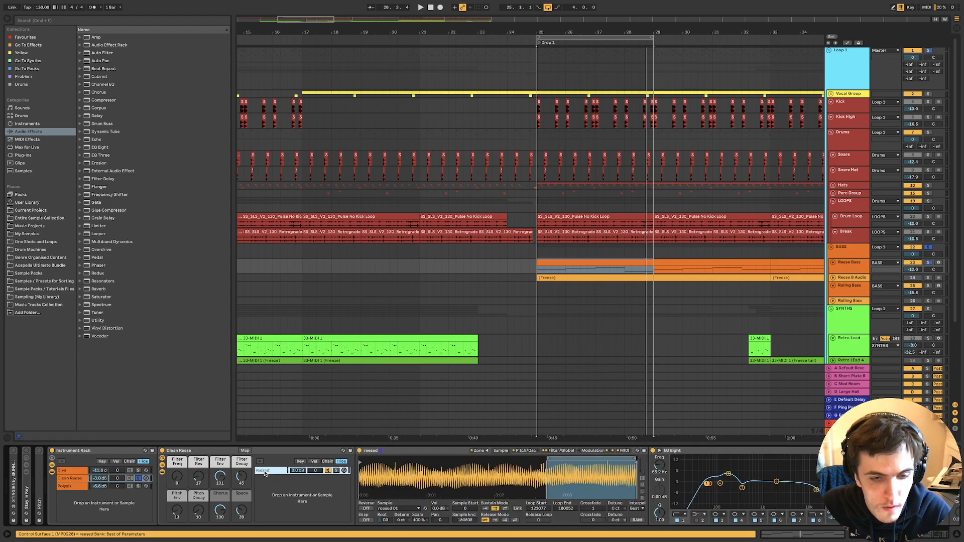
{"action": "double_click", "coordinate": [265, 474]}
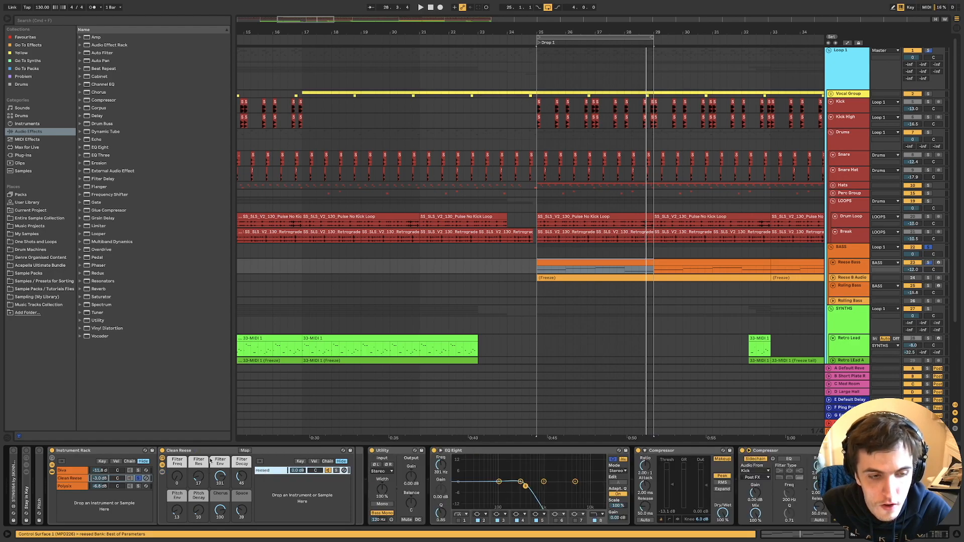
{"action": "left_click", "coordinate": [164, 467]}
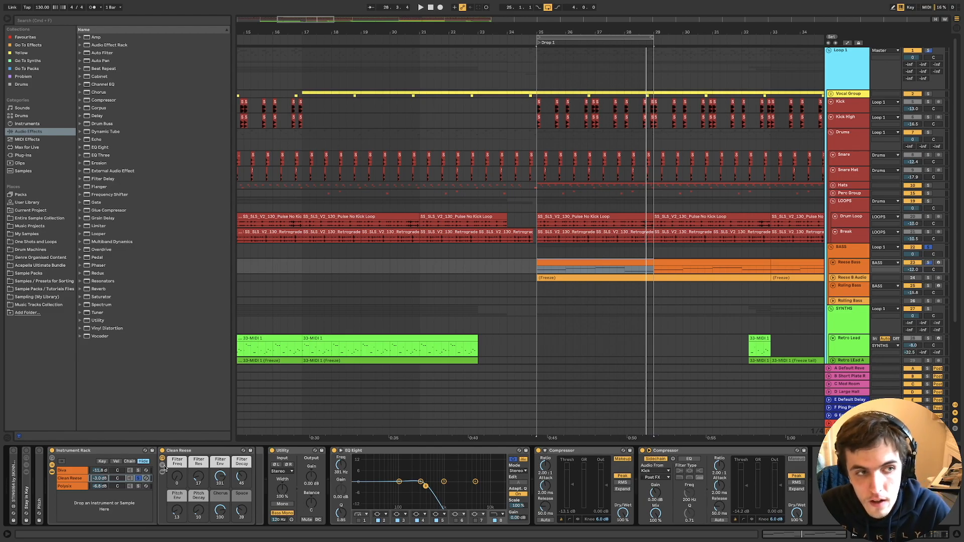
Play the Clean Reese chain together with Diva, then solo the Polysix chain and view its Square Bass preset.
{"action": "key", "text": "space"}
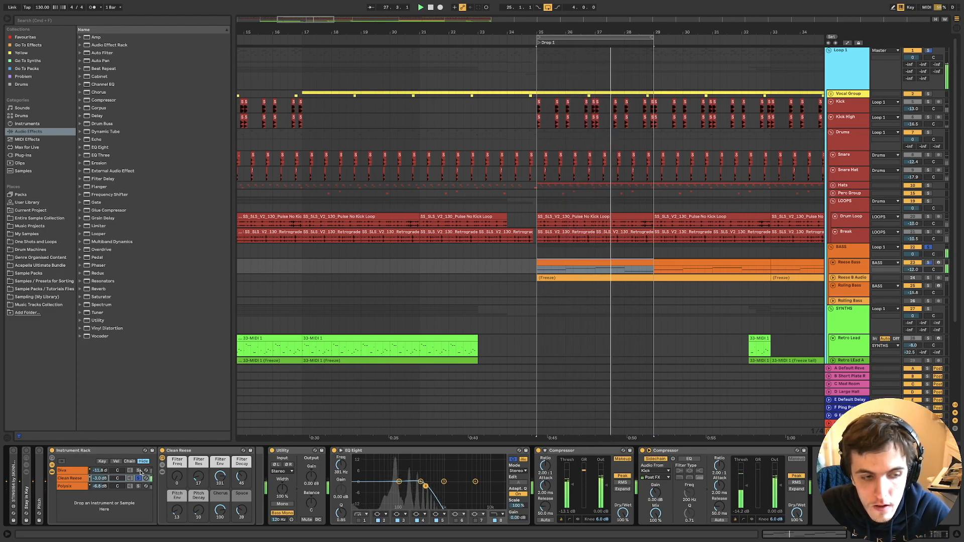
{"action": "left_click", "coordinate": [140, 471]}
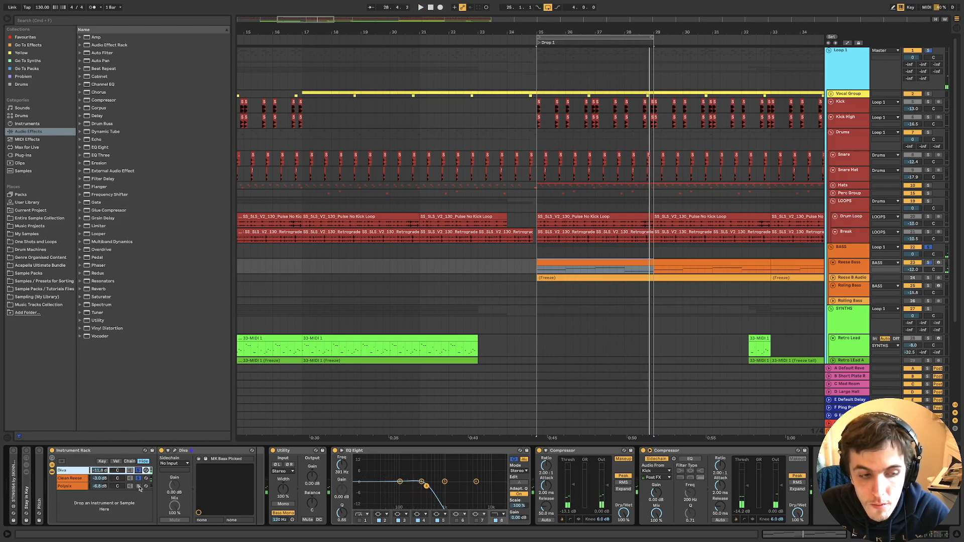
{"action": "left_click", "coordinate": [140, 487]}
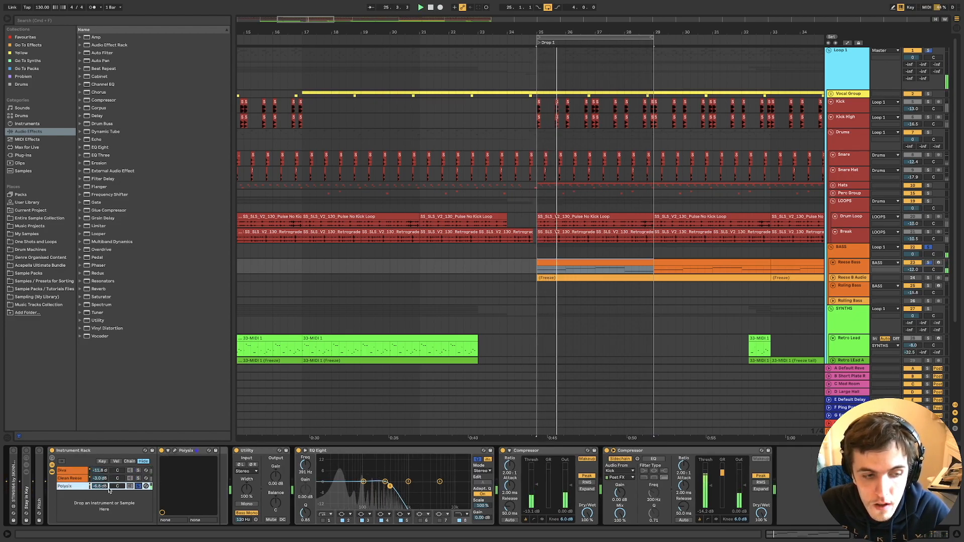
{"action": "left_click", "coordinate": [175, 452]}
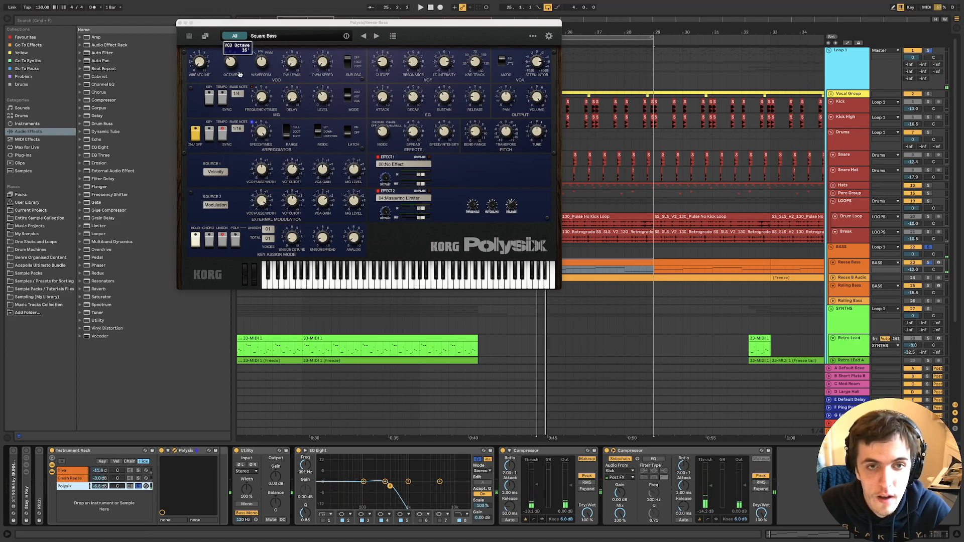
{"action": "left_click", "coordinate": [179, 24]}
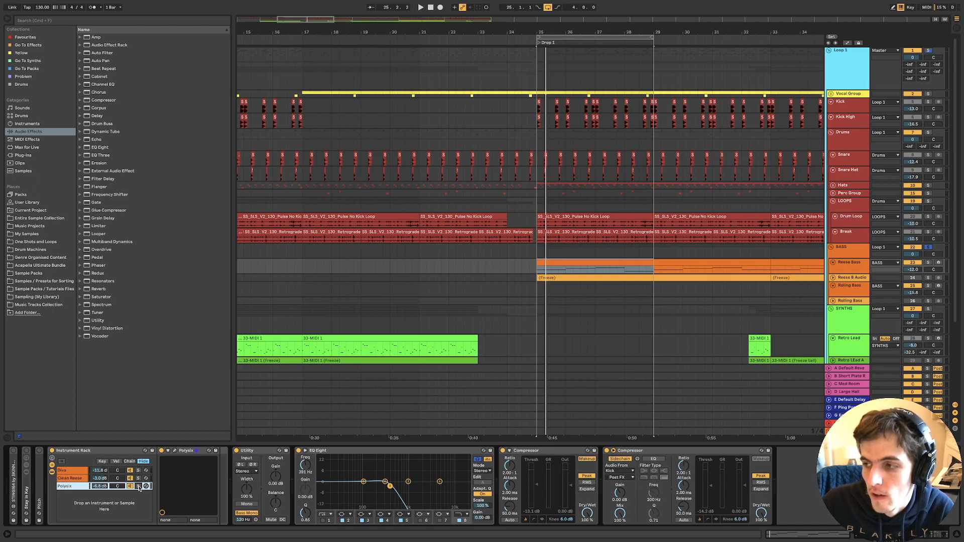
Play the full Reese Bass rack, then replay from just before Drop 1 with Kick and Kick High also soloed.
{"action": "key", "text": "space"}
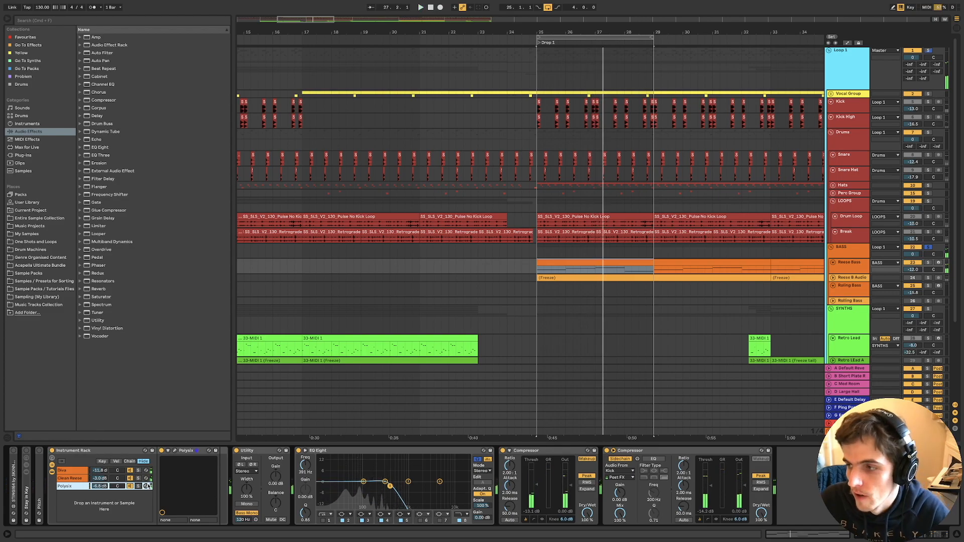
{"action": "left_click", "coordinate": [514, 288]}
{"action": "key", "text": "space"}
{"action": "key", "text": "space"}
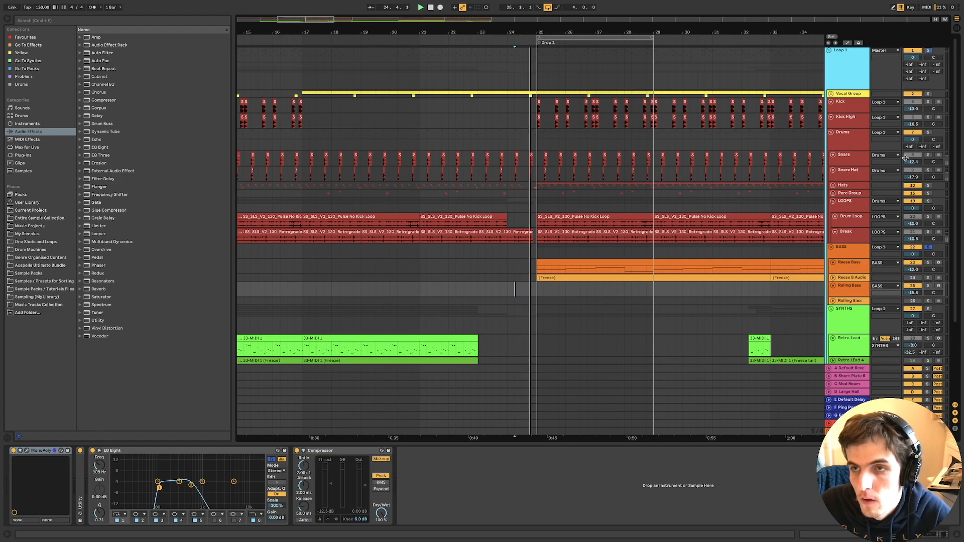
{"action": "left_click", "coordinate": [930, 104]}
{"action": "left_click", "coordinate": [929, 117]}
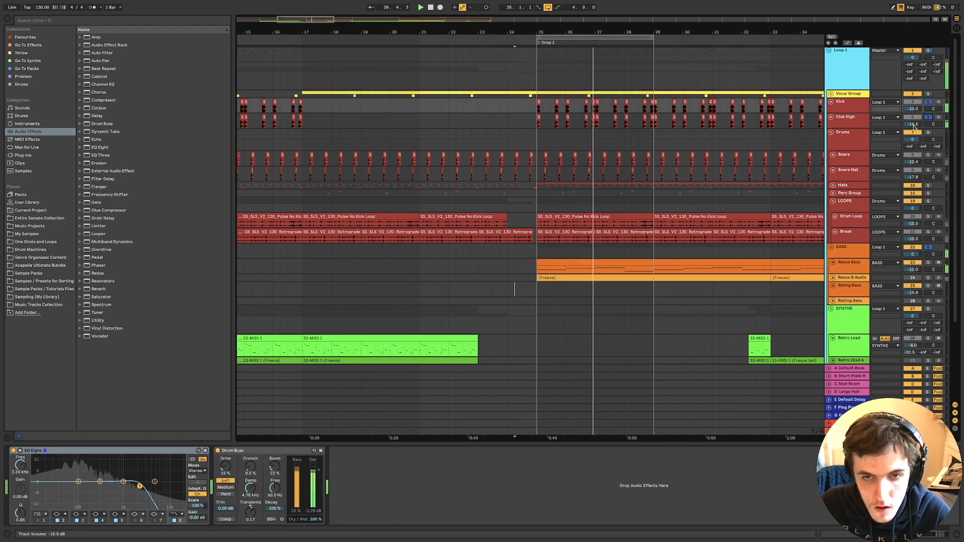
Show the Reese Bass device chain and play it with the kicks to demonstrate the Compressor's Kick sidechain.
{"action": "left_click", "coordinate": [855, 264]}
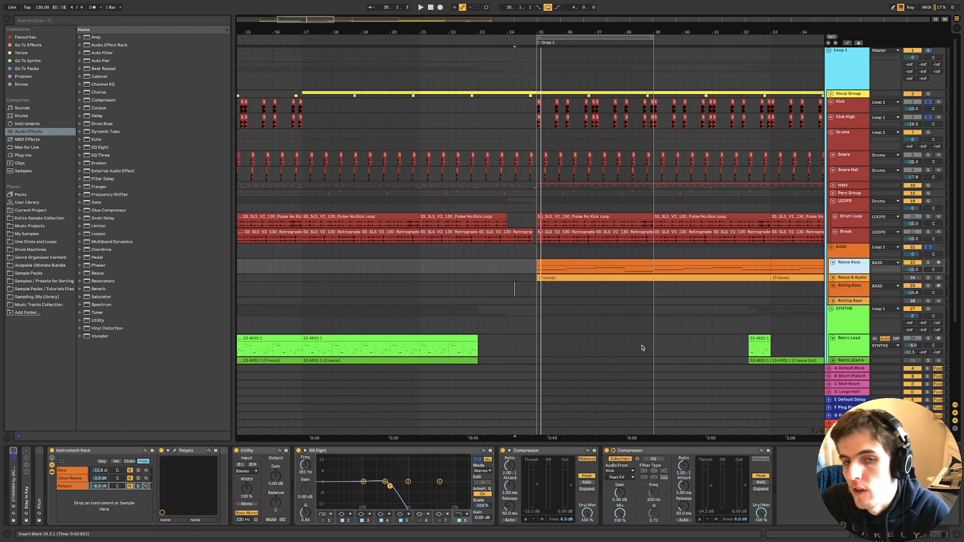
{"action": "key", "text": "space"}
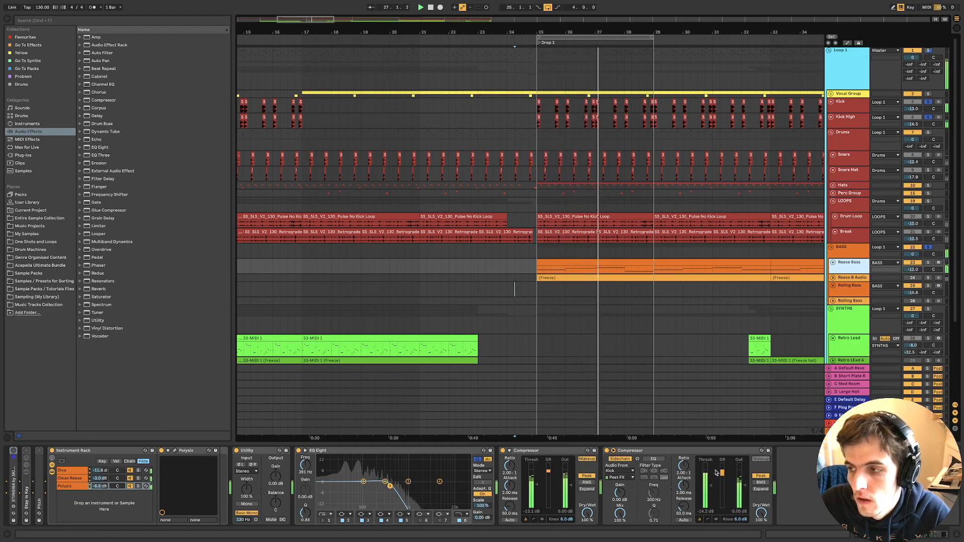
{"action": "key", "text": "space"}
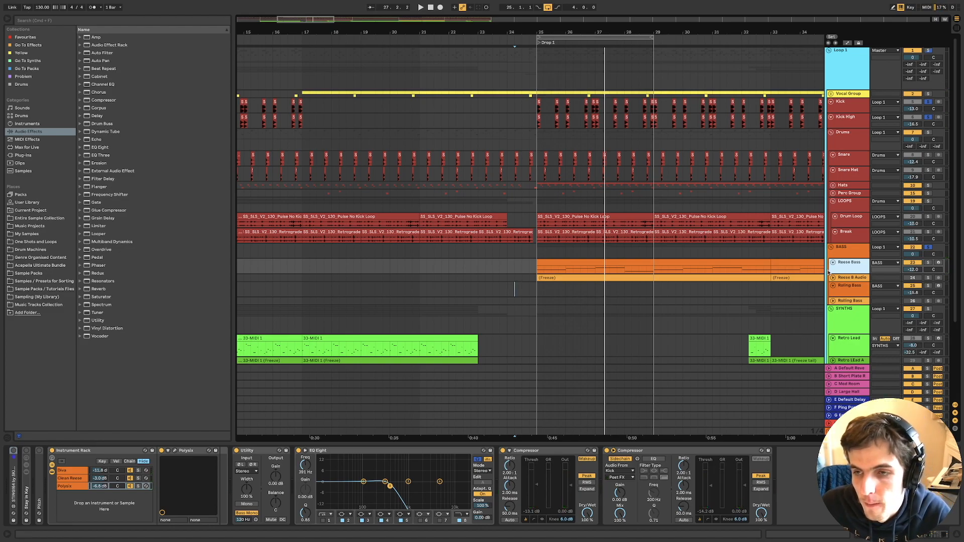
Inspect the effects on the Rolling Bass audio track, Reese Bass, the BASS group and the Reese Bass audio track.
{"action": "scroll", "coordinate": [755, 273], "scroll_direction": "right", "scroll_amount": 3}
{"action": "left_click", "coordinate": [767, 301]}
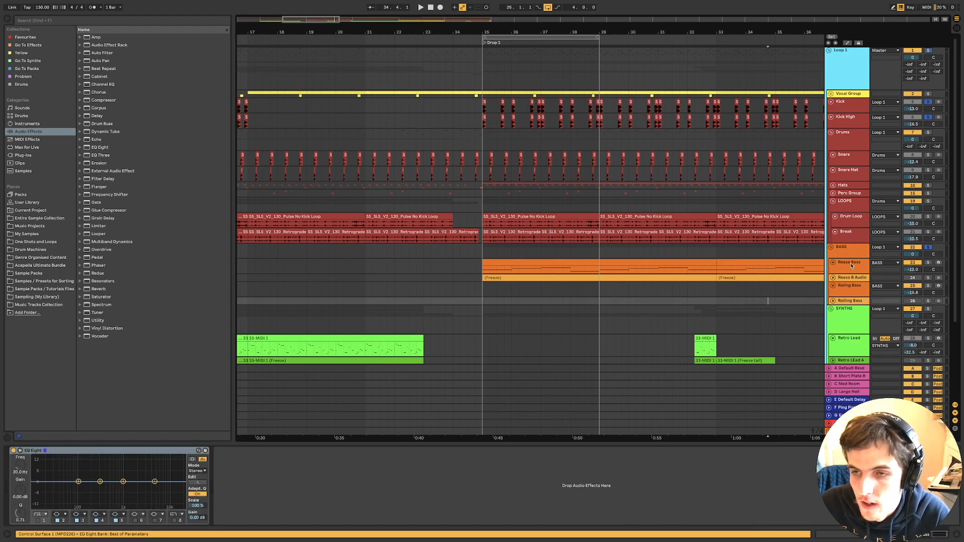
{"action": "left_click", "coordinate": [850, 264]}
{"action": "left_click", "coordinate": [848, 250]}
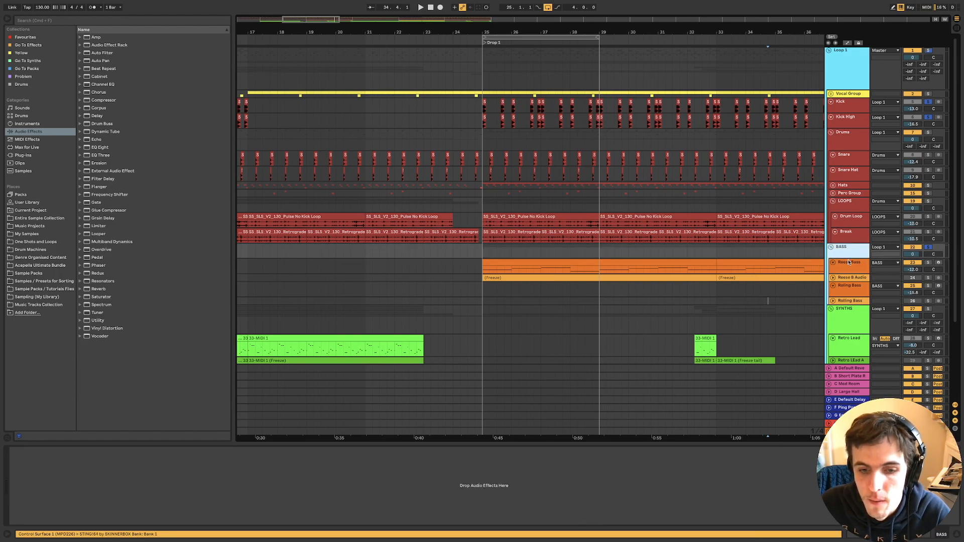
{"action": "left_click", "coordinate": [850, 280]}
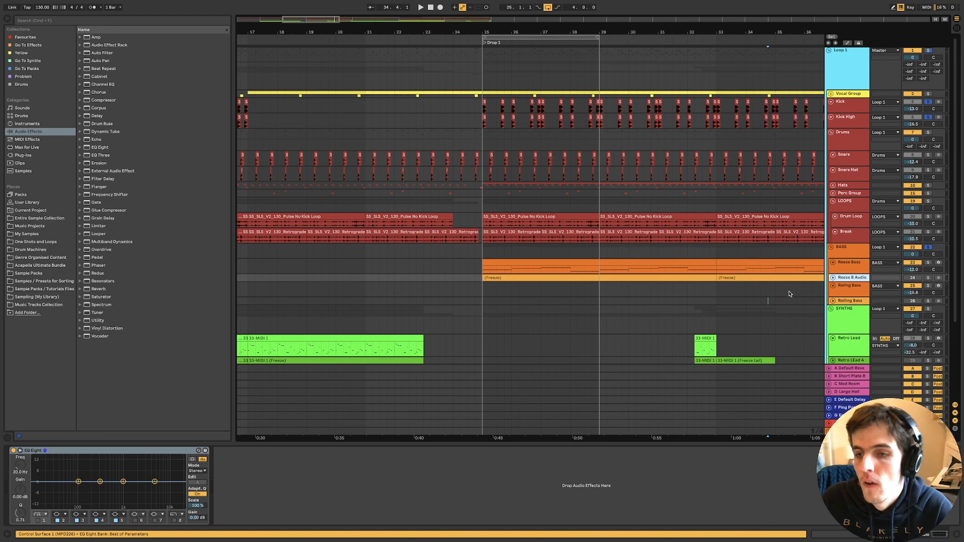
Locate the Rolling Bass clips at the second drop and play that track soloed from the start of the drop.
{"action": "left_click", "coordinate": [789, 294]}
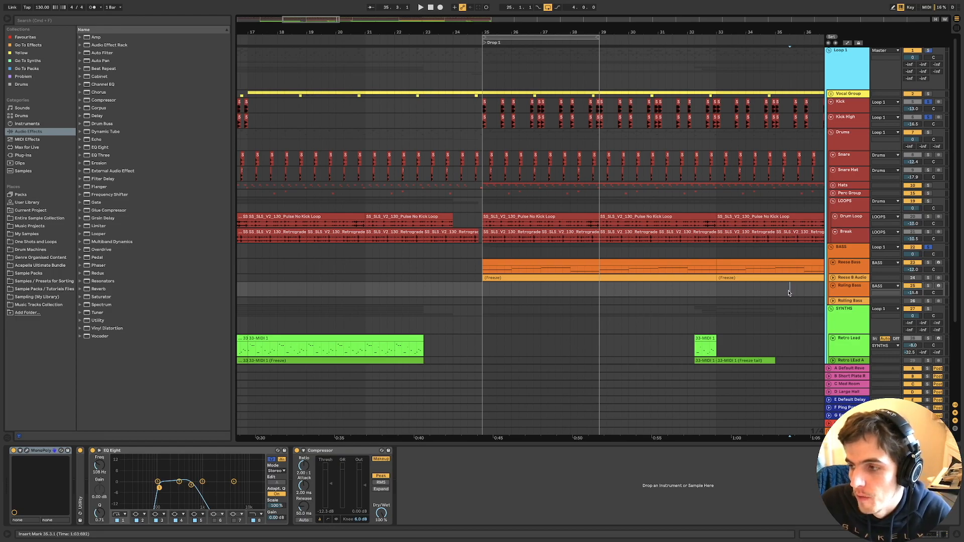
{"action": "scroll", "coordinate": [787, 271], "scroll_direction": "right", "scroll_amount": 2}
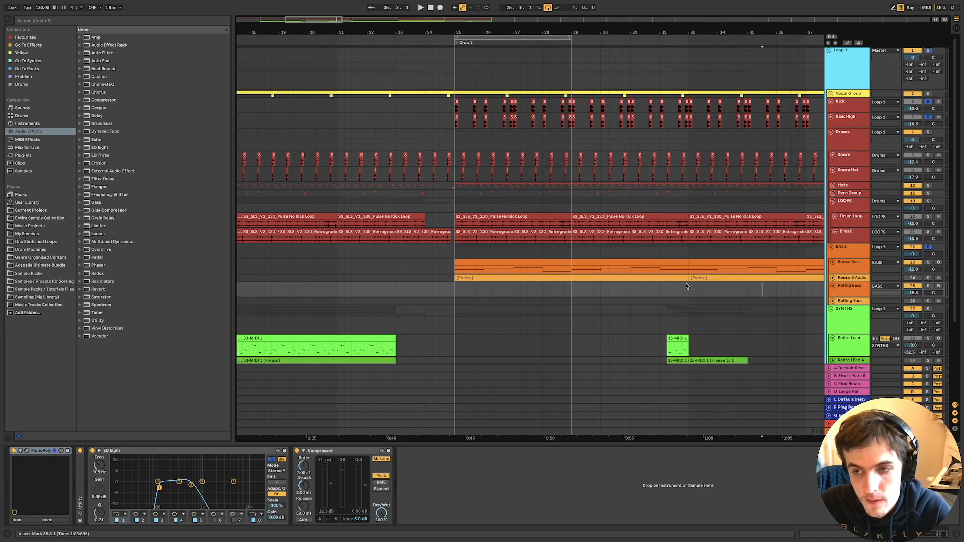
{"action": "scroll", "coordinate": [673, 302], "scroll_direction": "right", "scroll_amount": 15}
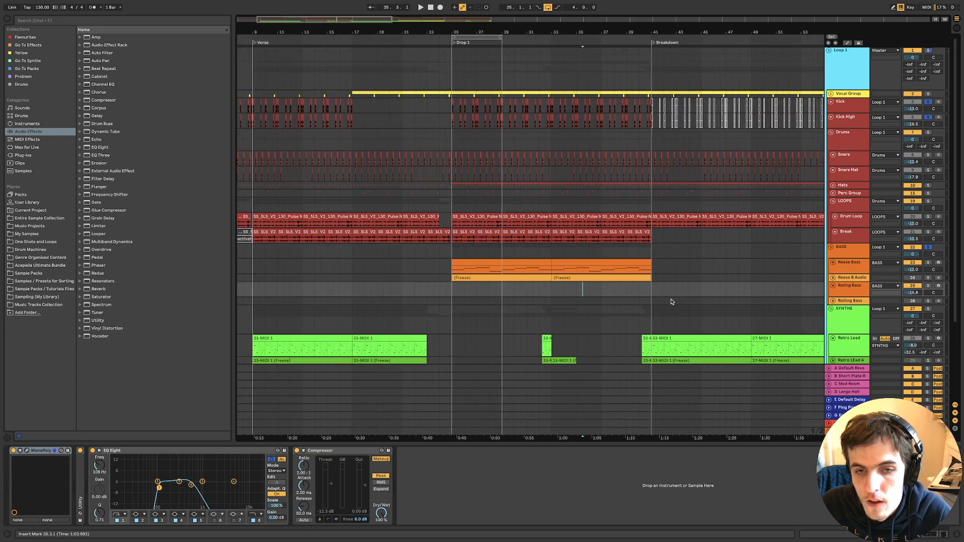
{"action": "scroll", "coordinate": [589, 305], "scroll_direction": "left", "scroll_amount": 10}
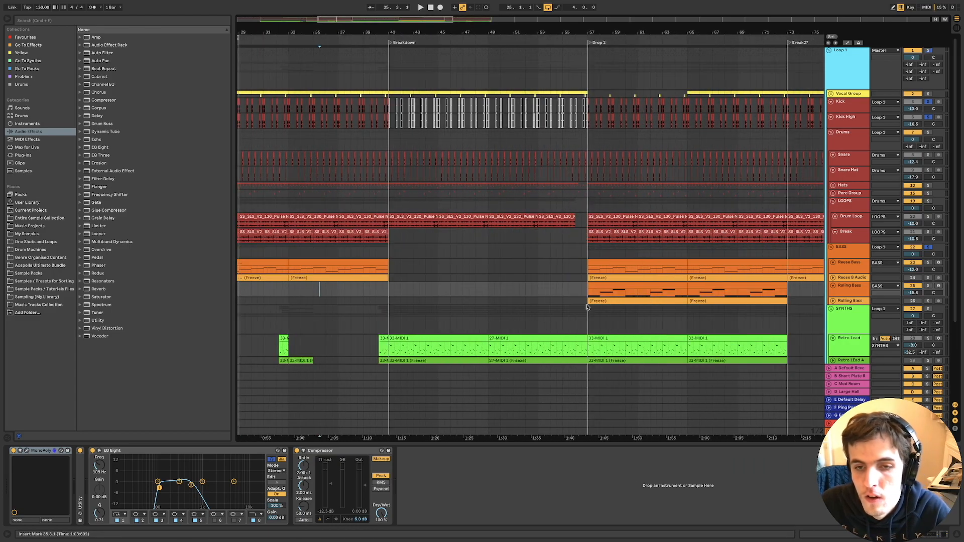
{"action": "left_click", "coordinate": [588, 307]}
{"action": "left_click", "coordinate": [927, 286]}
{"action": "key", "text": "space"}
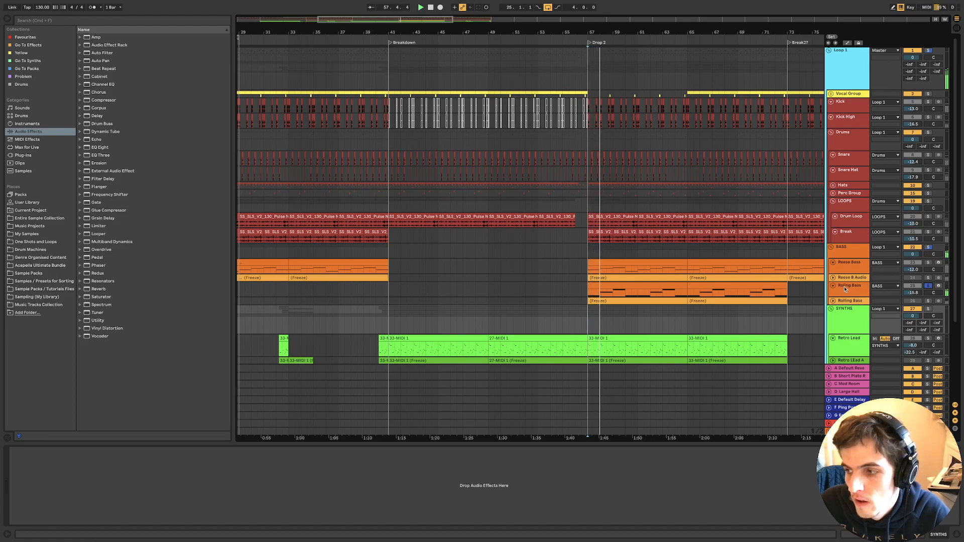
View the first Rolling Bass MIDI clip's notes in the piano roll, then bring up the track's device chain.
{"action": "double_click", "coordinate": [661, 289]}
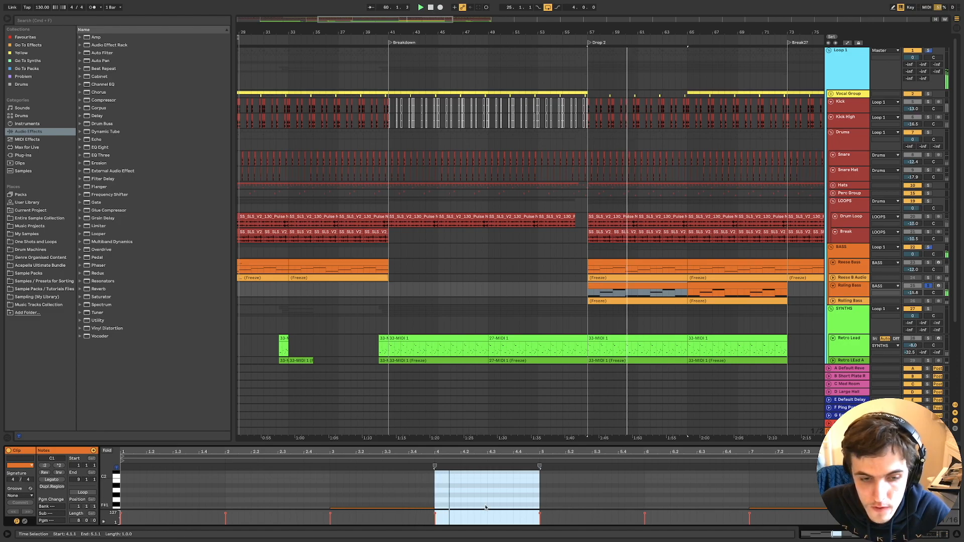
{"action": "left_click", "coordinate": [677, 338]}
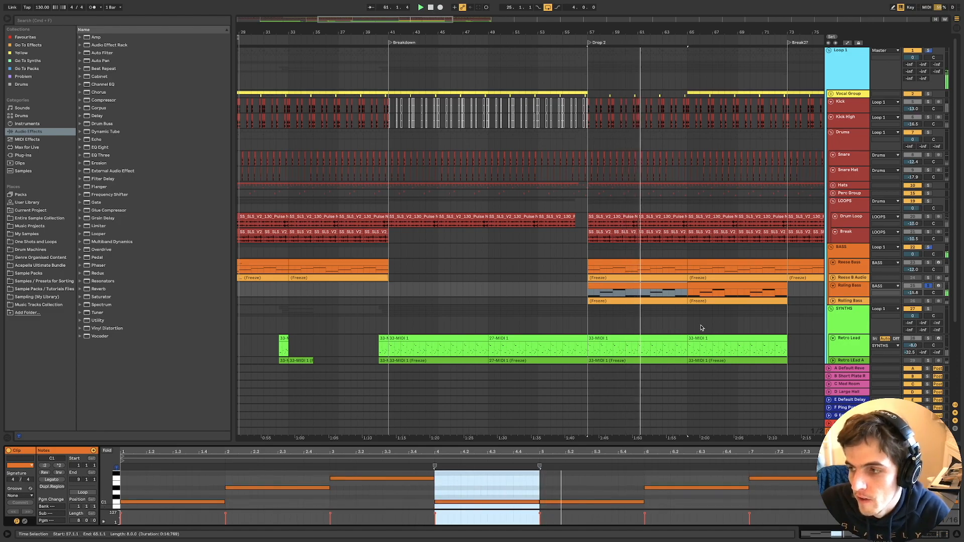
{"action": "left_click", "coordinate": [850, 296]}
{"action": "mouse_move", "coordinate": [852, 297]}
{"action": "left_mouse_down"}
{"action": "mouse_move", "coordinate": [851, 318]}
{"action": "mouse_move", "coordinate": [851, 297]}
{"action": "left_mouse_up"}
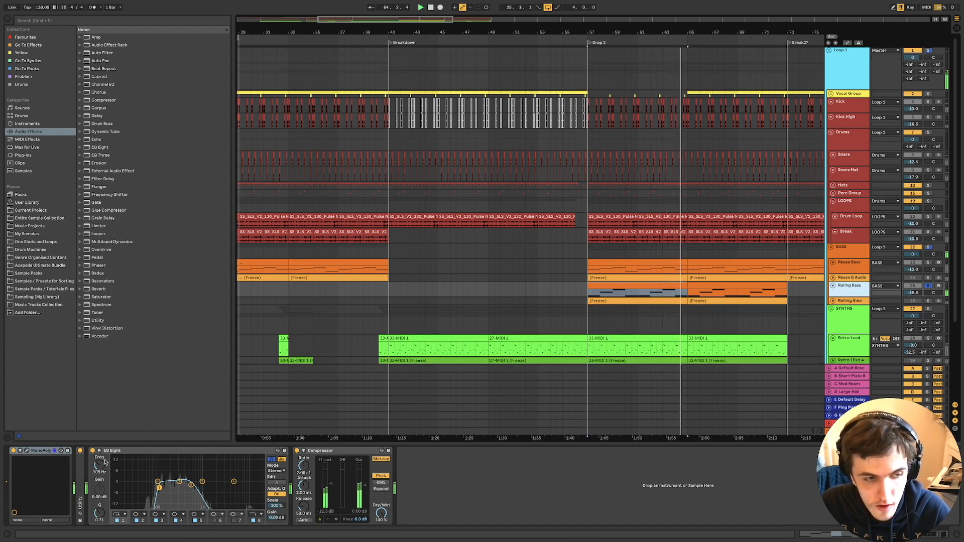
Open the MonoPoly Basic Twitch preset and compare the Rolling Bass with EQ Eight bypassed and re-enabled.
{"action": "left_click", "coordinate": [26, 451]}
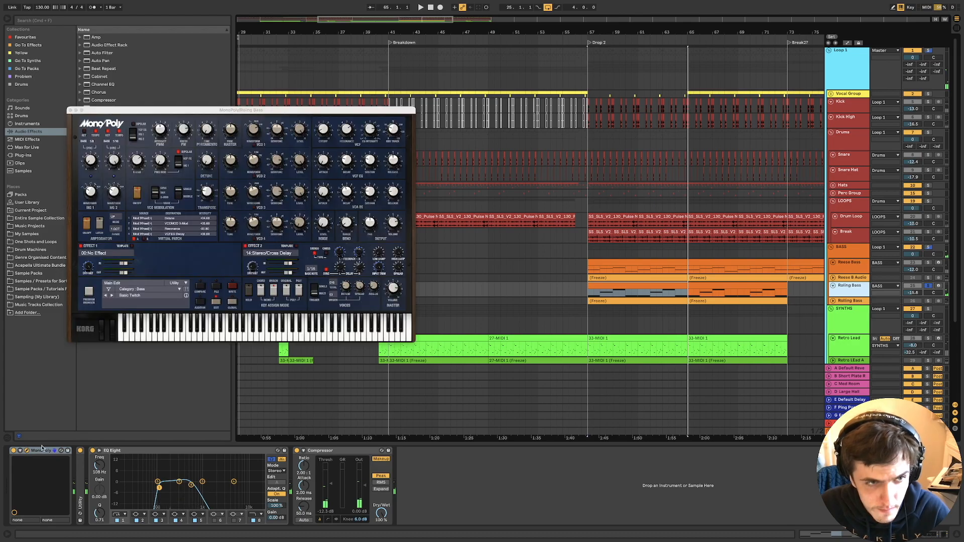
{"action": "left_click", "coordinate": [92, 451]}
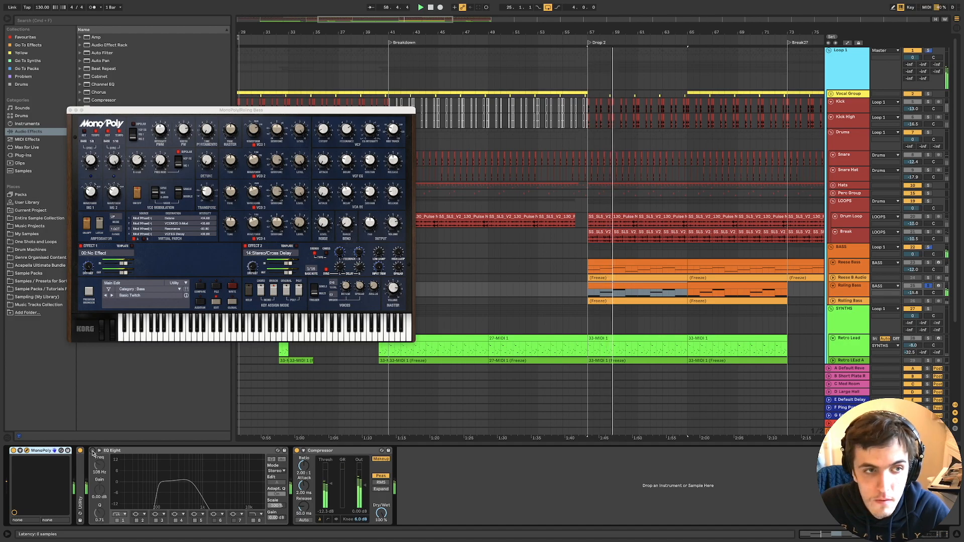
{"action": "left_click", "coordinate": [92, 451]}
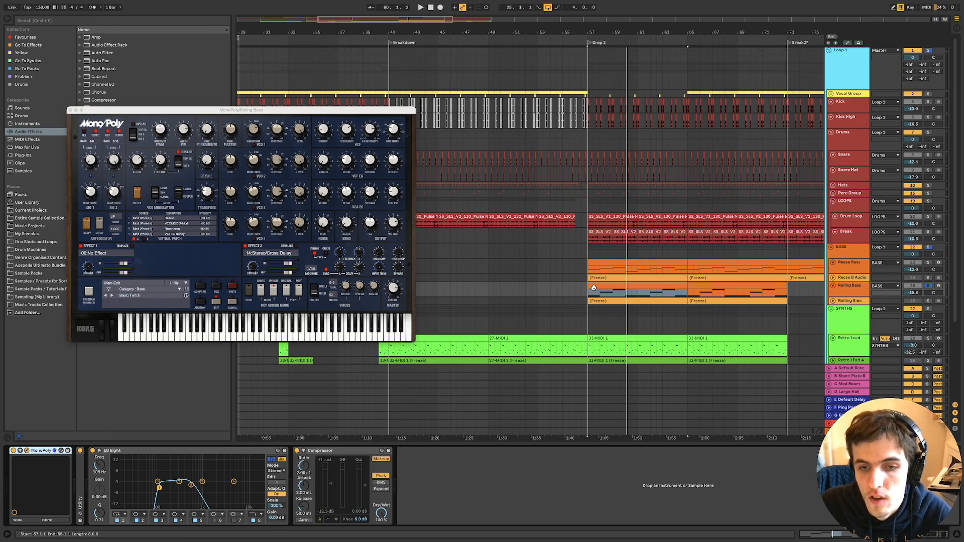
Play the soloed BASS group from the start of Drop 2 with Kick and Kick High soloed alongside it.
{"action": "left_click", "coordinate": [589, 315]}
{"action": "scroll", "coordinate": [589, 315], "scroll_direction": "down", "scroll_amount": 4}
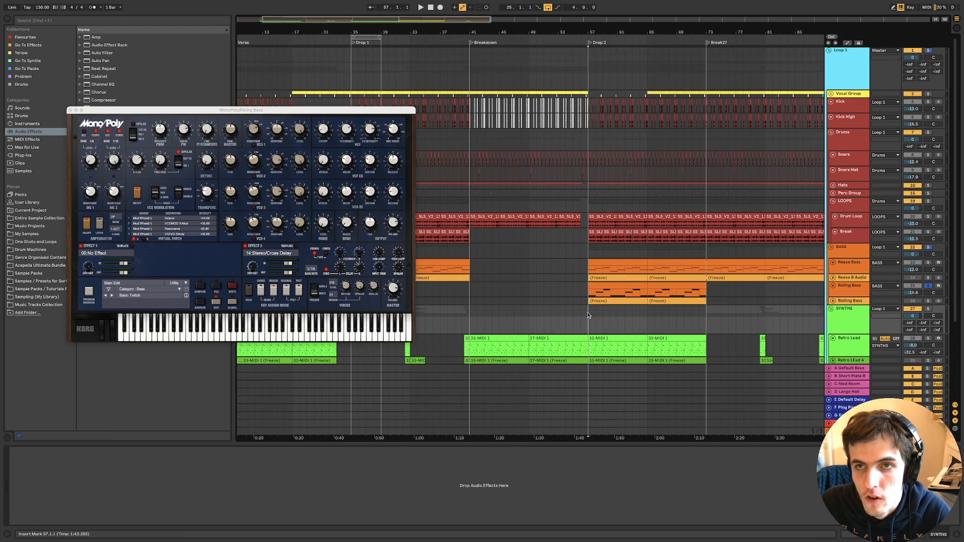
{"action": "scroll", "coordinate": [594, 315], "scroll_direction": "down", "scroll_amount": 3}
{"action": "key", "text": "space"}
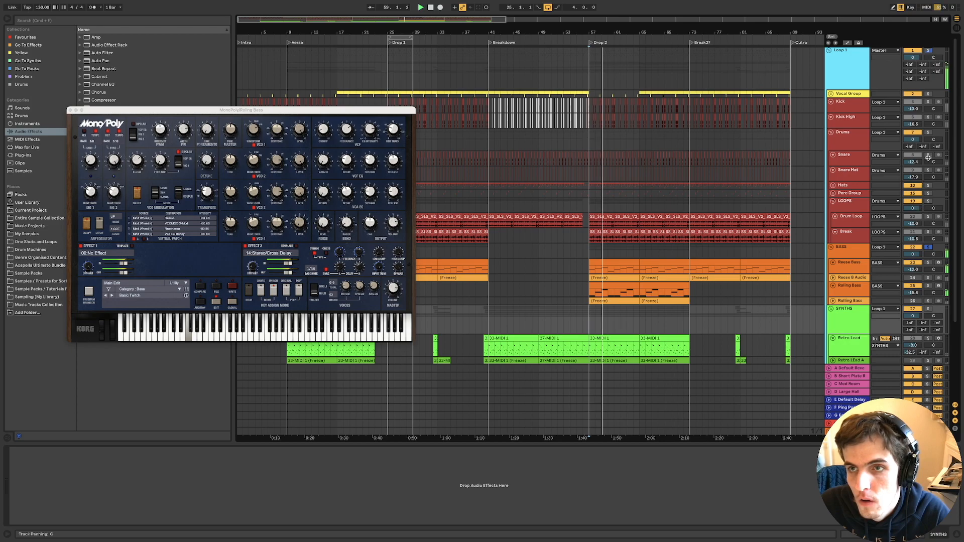
{"action": "left_click", "coordinate": [929, 102], "text": "super"}
{"action": "left_click", "coordinate": [929, 118], "text": "super"}
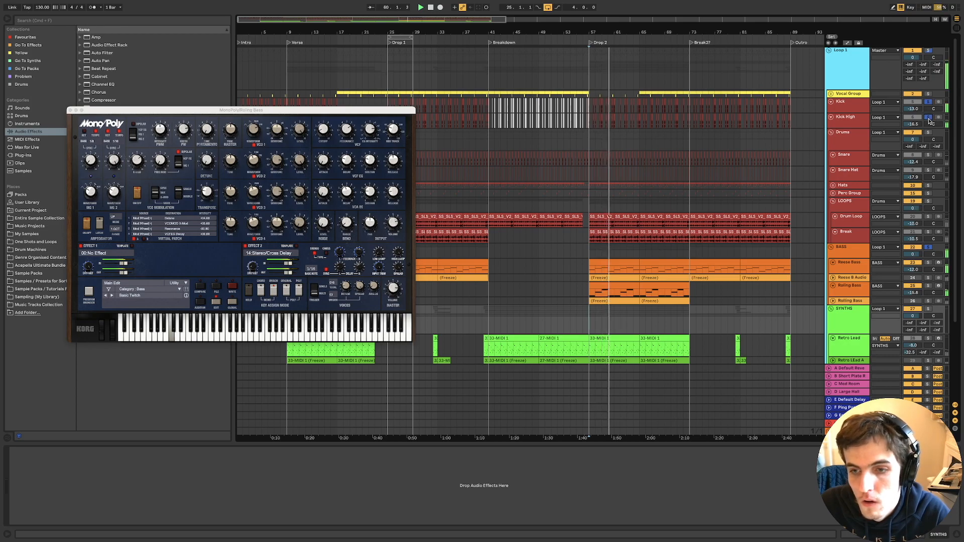
Bring up the Rolling Bass device chain during playback, then close its MonoPoly window and stop.
{"action": "double_click", "coordinate": [860, 289]}
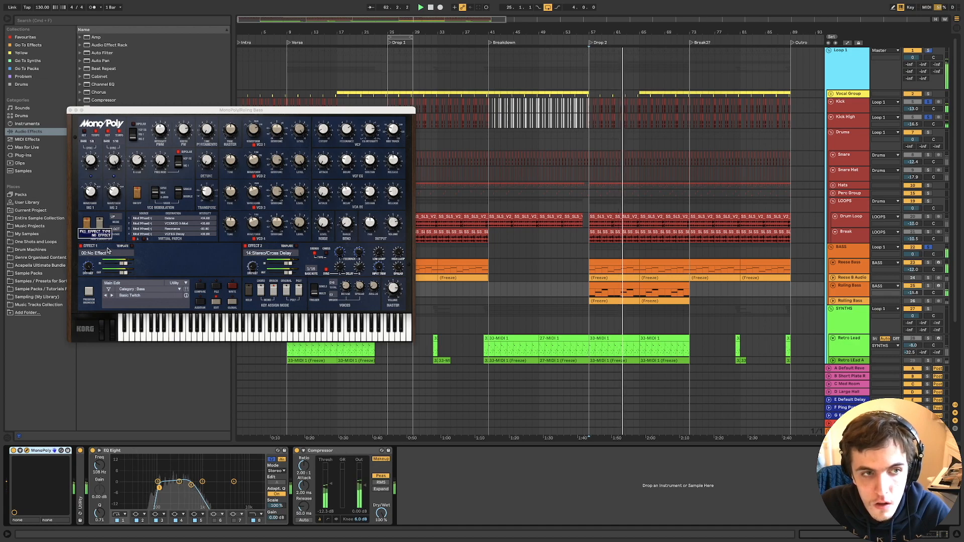
{"action": "left_click", "coordinate": [71, 110]}
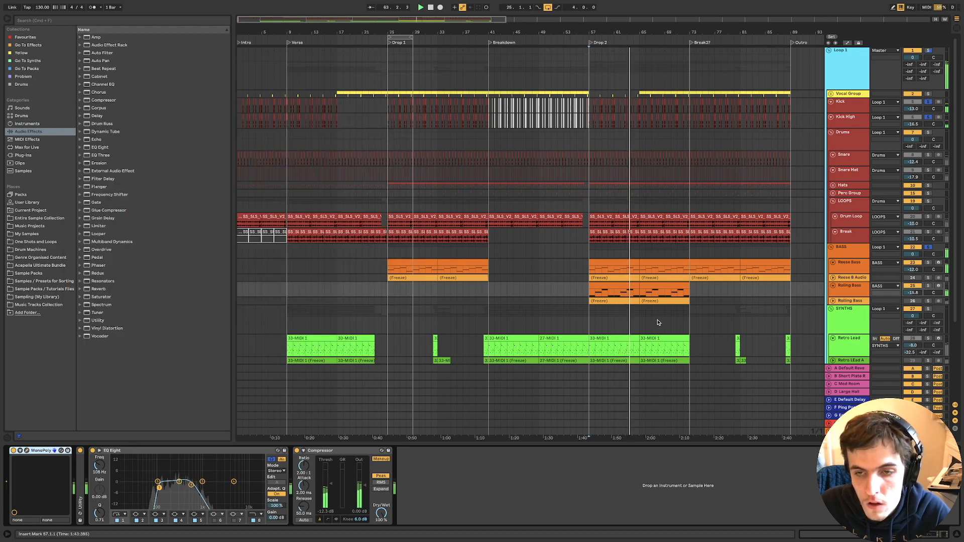
{"action": "key", "text": "space"}
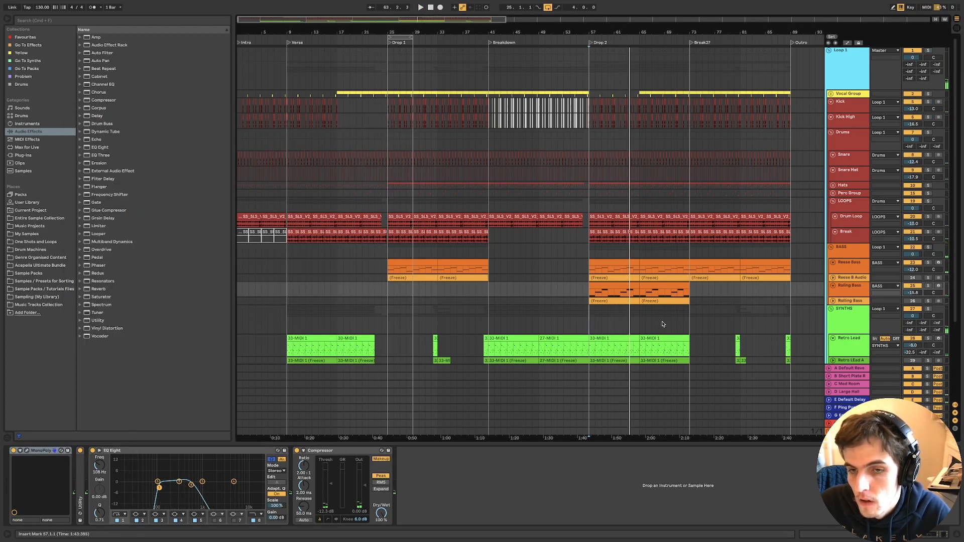
Play the full mix across the end of Drop 2 with no tracks soloed.
{"action": "left_click", "coordinate": [663, 323]}
{"action": "key", "text": "space"}
{"action": "left_click", "coordinate": [683, 323]}
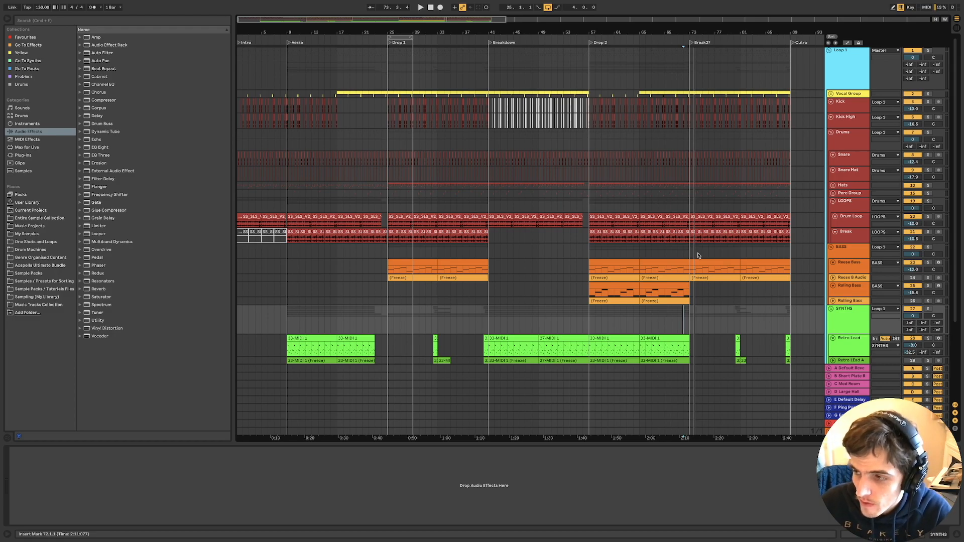
Solo the SYNTHS group and play it from the first Retro Lead clip at Drop 2.
{"action": "scroll", "coordinate": [745, 267], "scroll_direction": "down", "scroll_amount": 3}
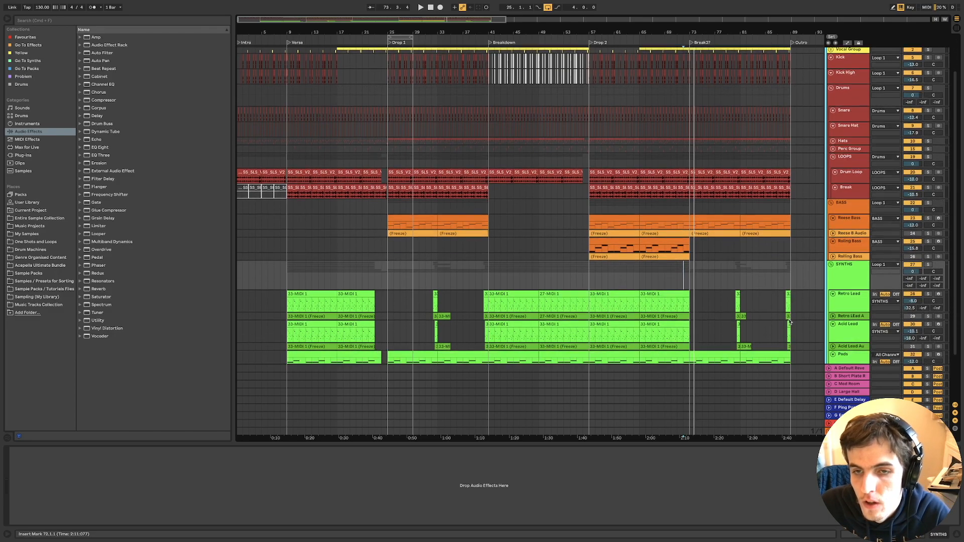
{"action": "left_click", "coordinate": [841, 245]}
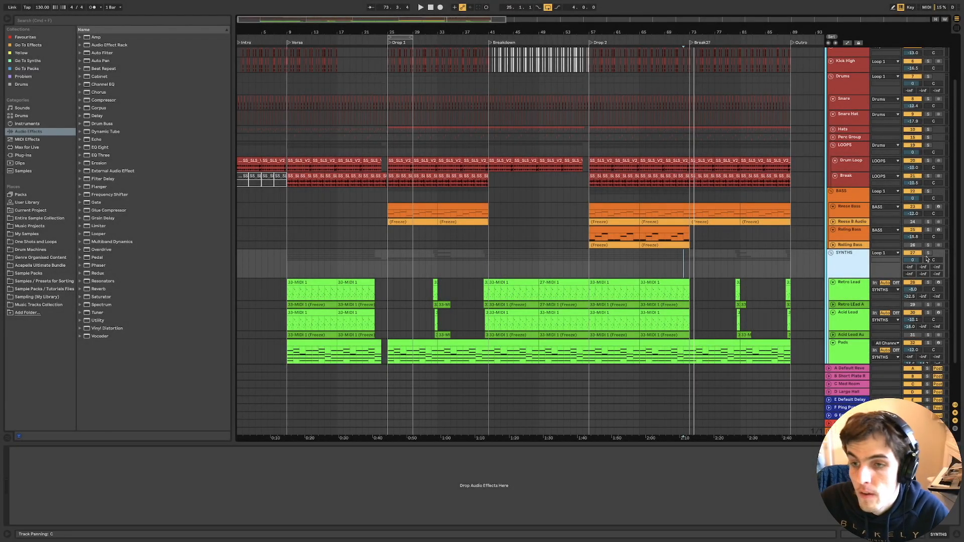
{"action": "left_click", "coordinate": [929, 254]}
{"action": "left_click", "coordinate": [631, 291]}
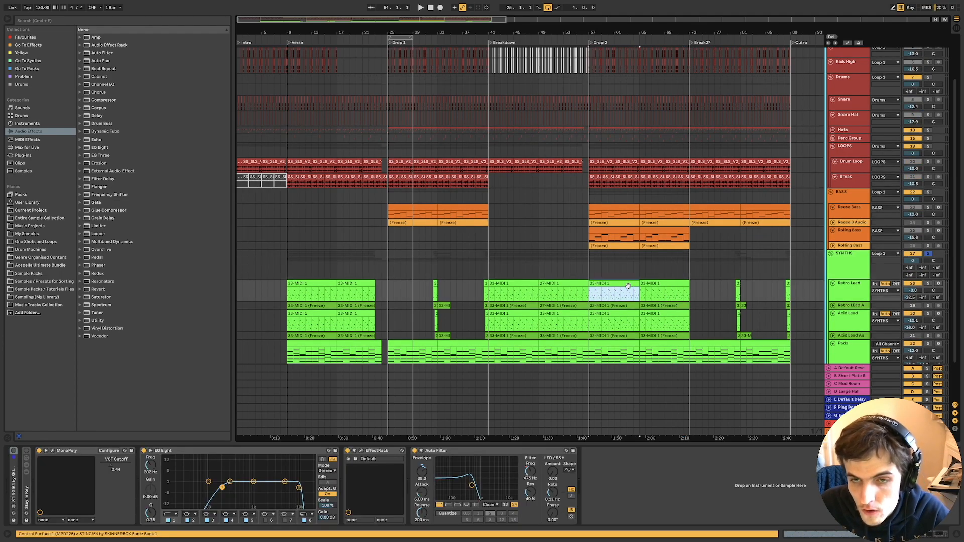
{"action": "scroll", "coordinate": [628, 288], "scroll_direction": "down", "scroll_amount": 1}
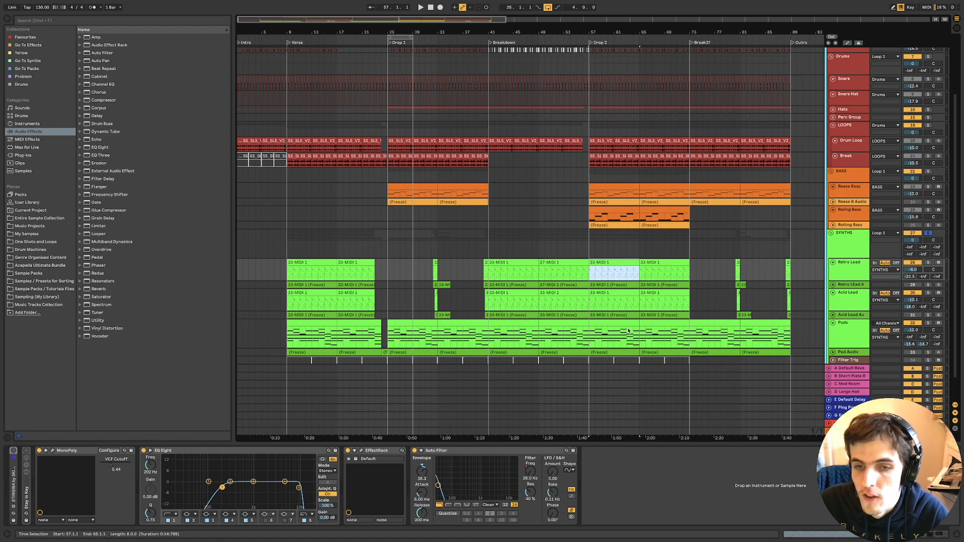
{"action": "key", "text": "space"}
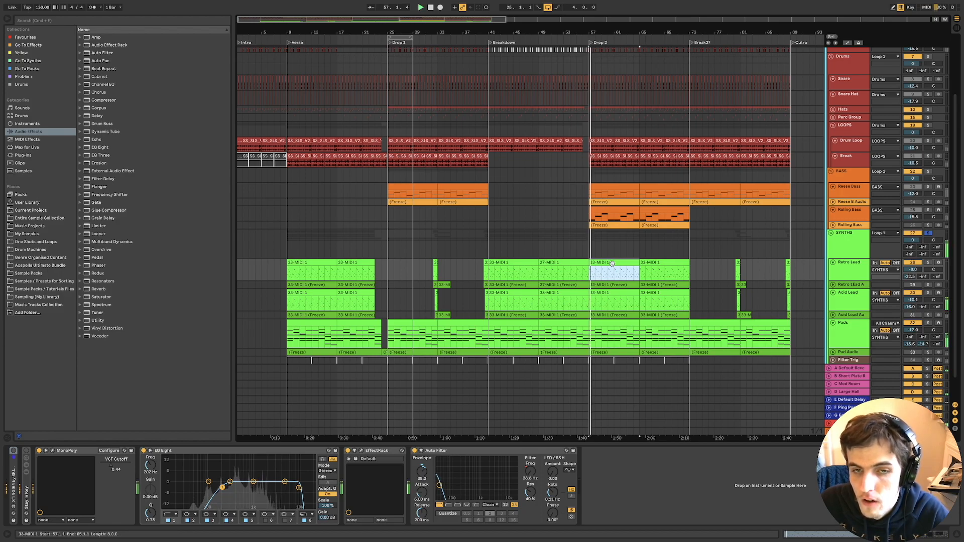
Solo the Retro Lead and audition its second Drop 2 clip and its first full Breakdown clip.
{"action": "left_click", "coordinate": [929, 263]}
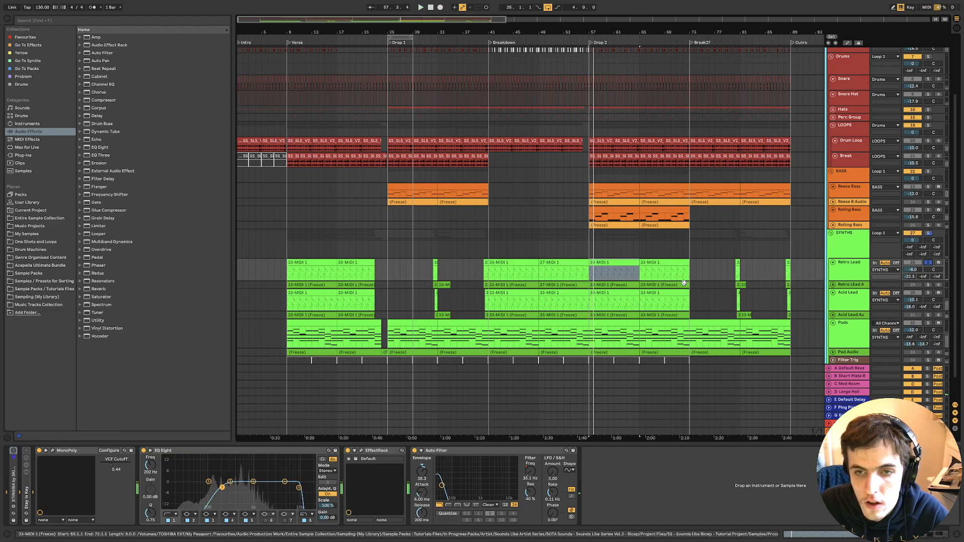
{"action": "key", "text": "space"}
{"action": "left_click", "coordinate": [665, 263]}
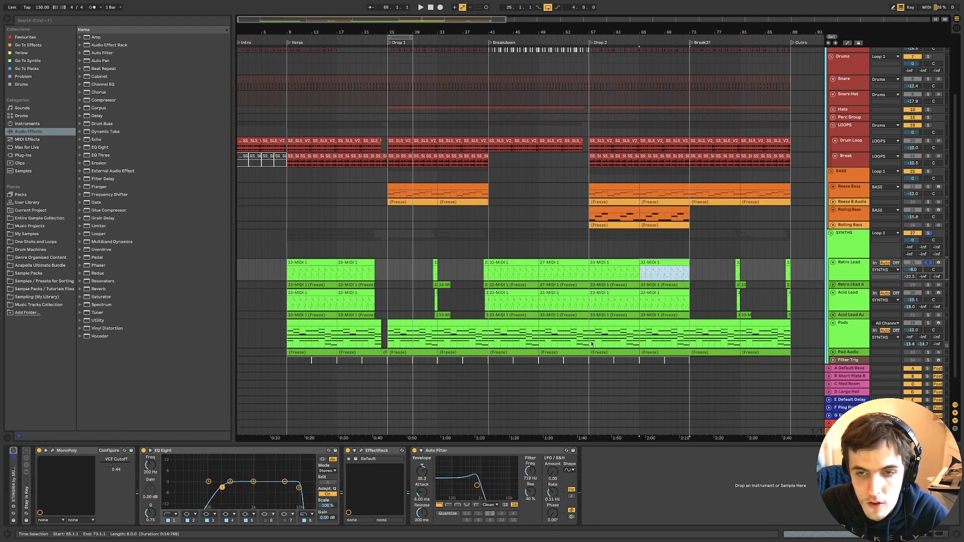
{"action": "key", "text": "space"}
{"action": "left_click", "coordinate": [506, 263]}
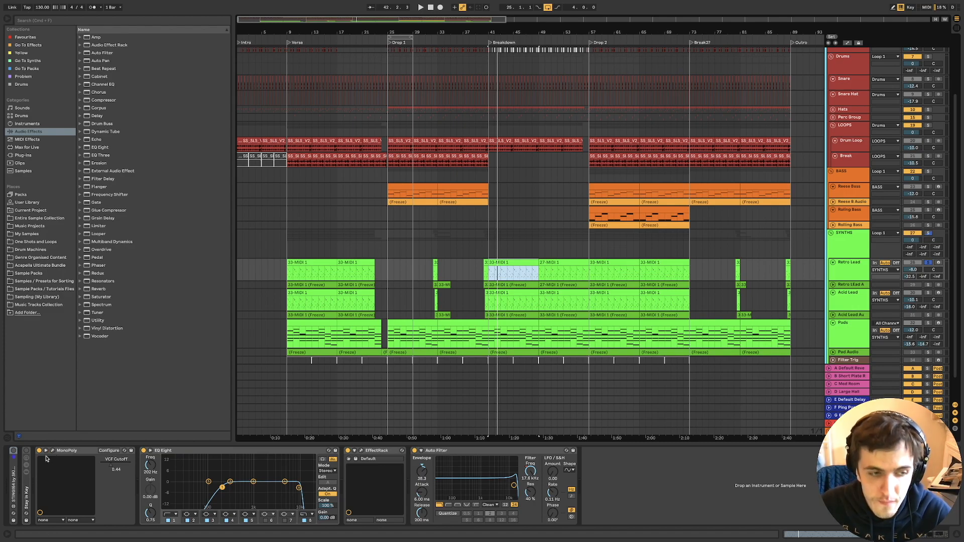
Compare the Retro Lead's MonoPoly device chain with the Polysix layer in the Reese Bass Instrument Rack.
{"action": "left_click", "coordinate": [65, 452]}
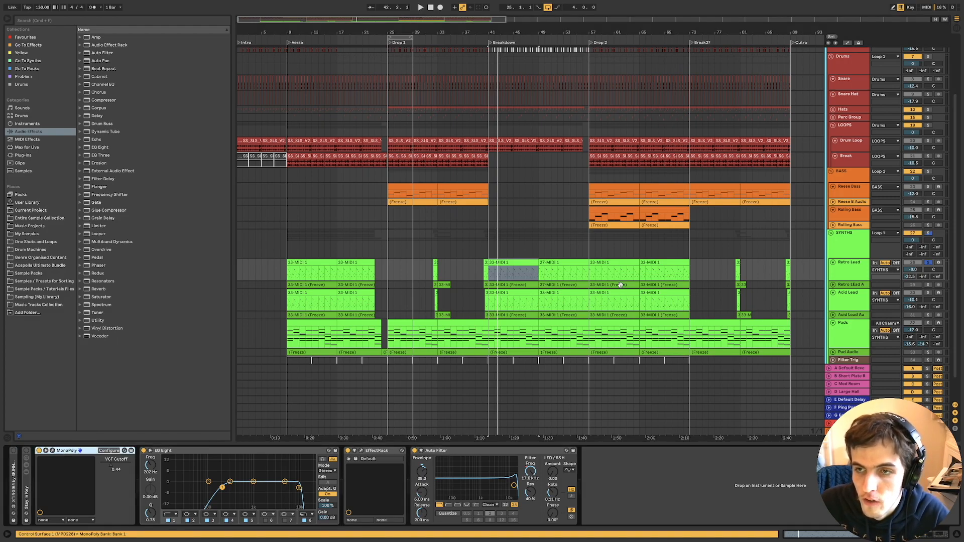
{"action": "left_click", "coordinate": [851, 192]}
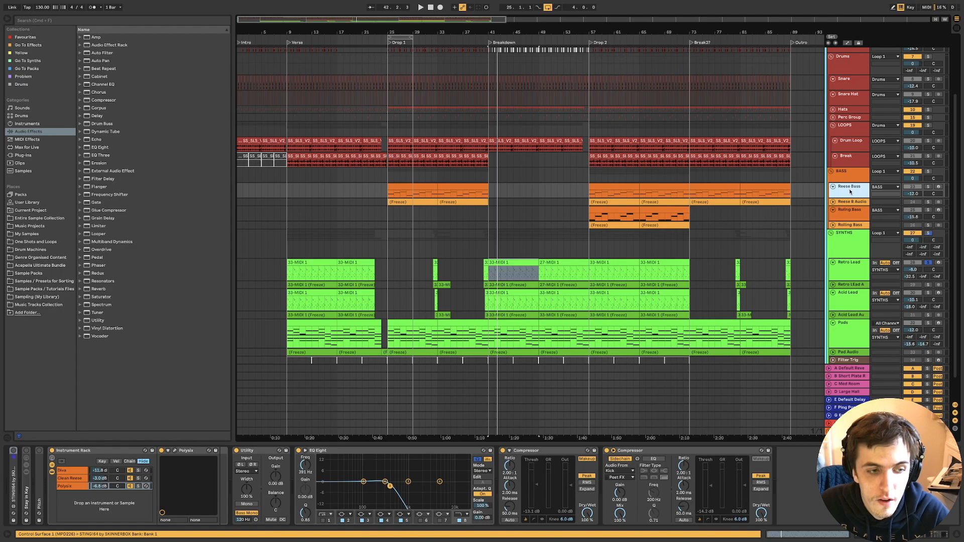
{"action": "left_click", "coordinate": [838, 272]}
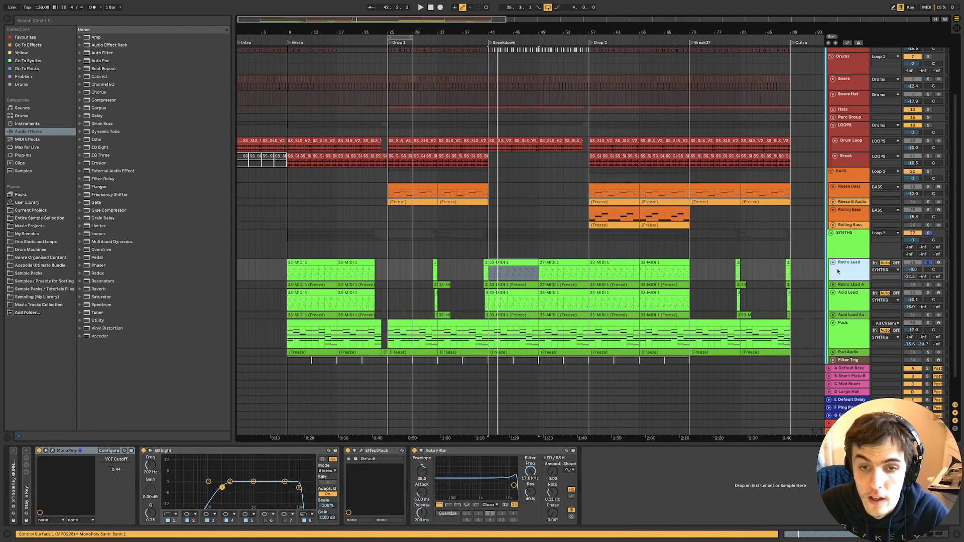
{"action": "left_click", "coordinate": [849, 192]}
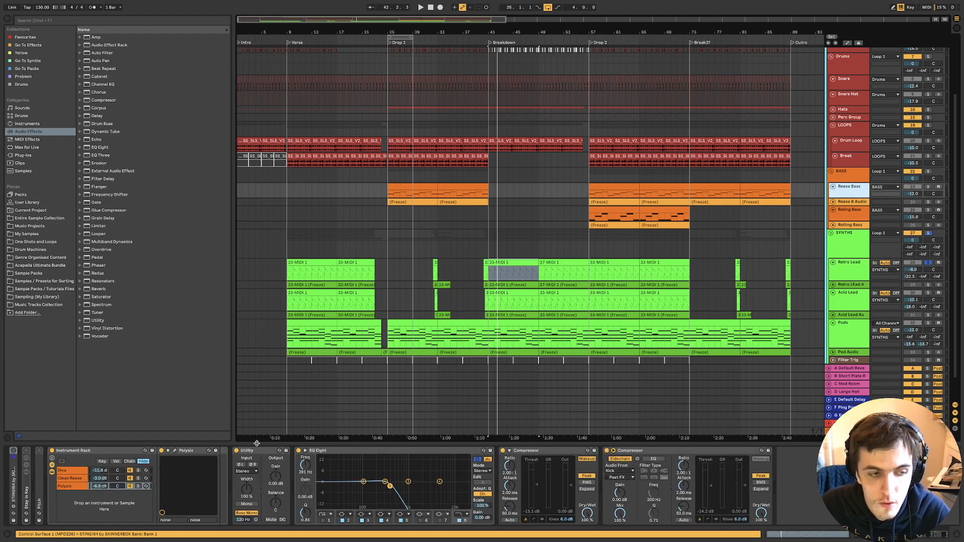
{"action": "left_click", "coordinate": [78, 491]}
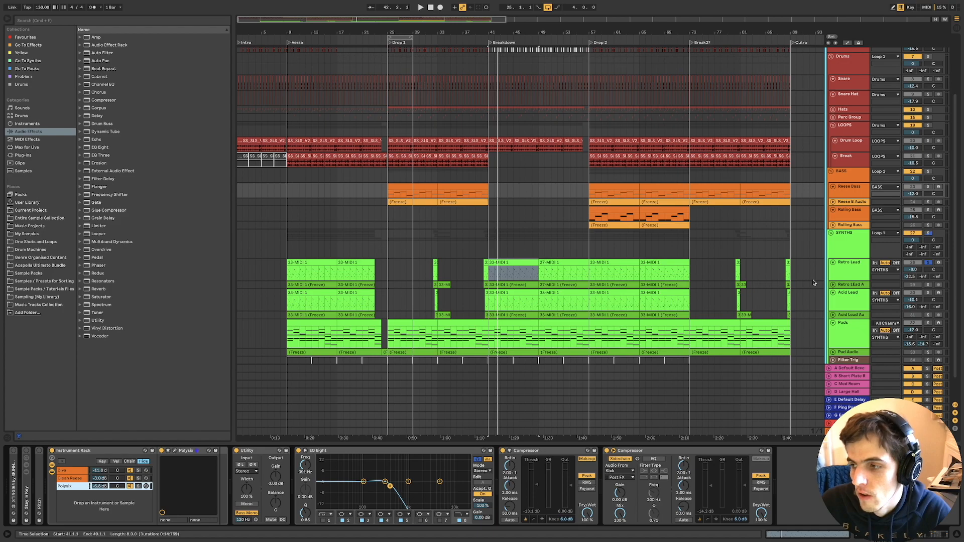
{"action": "left_click", "coordinate": [844, 271]}
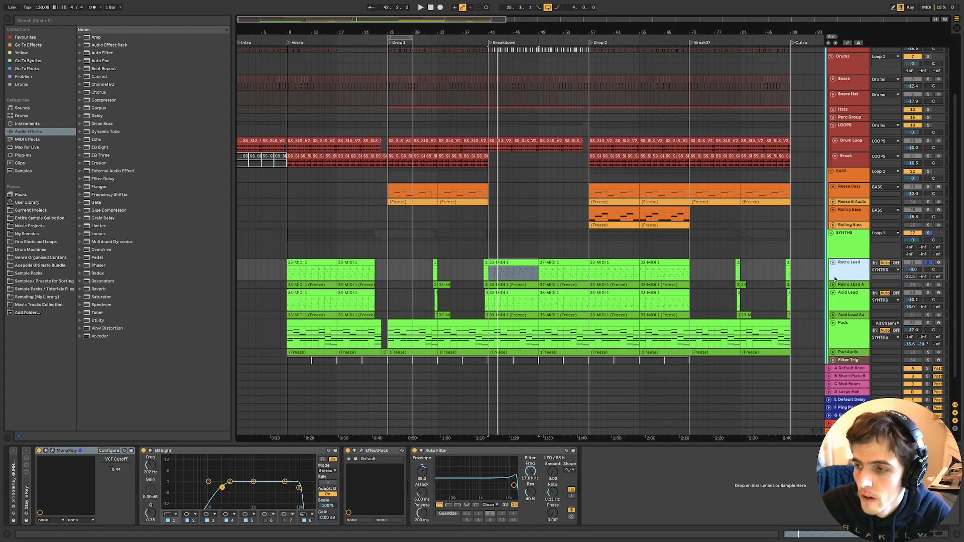
{"action": "left_click", "coordinate": [69, 455]}
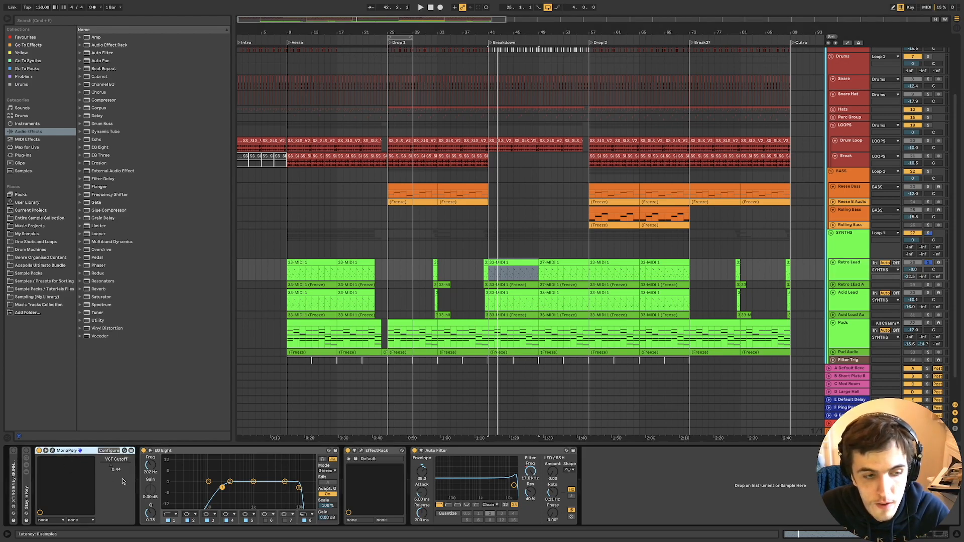
Examine the Retro Lead's MonoPoly settings in its plug-in window while auditioning the Breakdown clip, then close the window.
{"action": "key", "text": "space"}
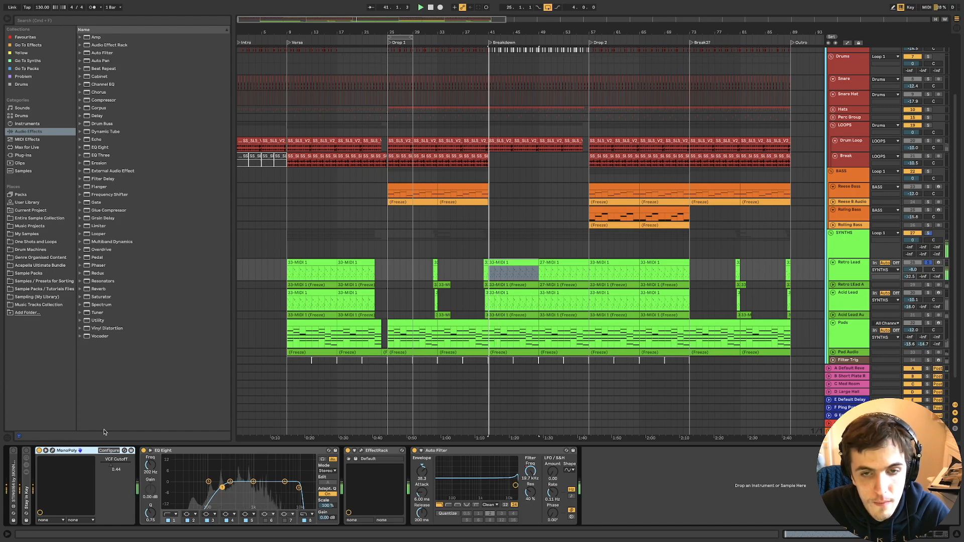
{"action": "left_click", "coordinate": [53, 452]}
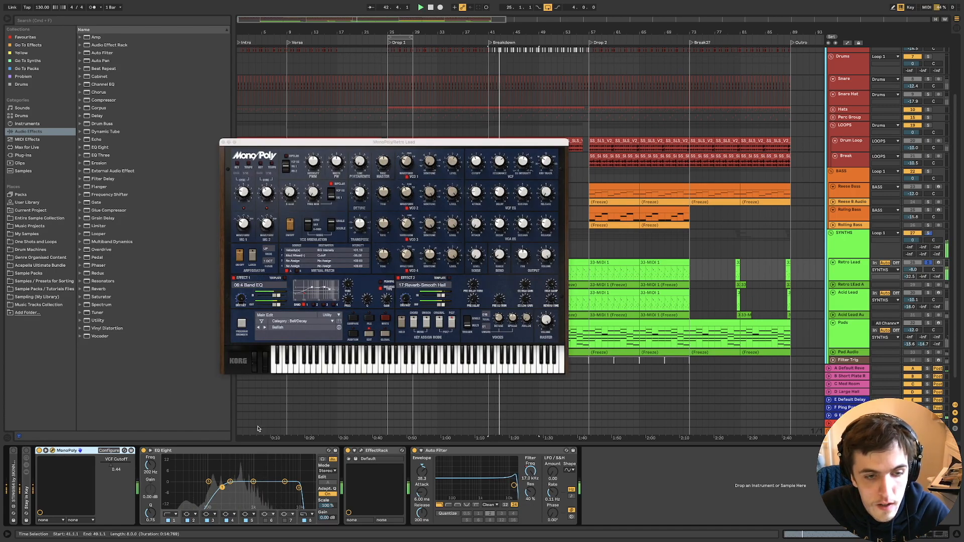
{"action": "key", "text": "space"}
{"action": "key", "text": "space"}
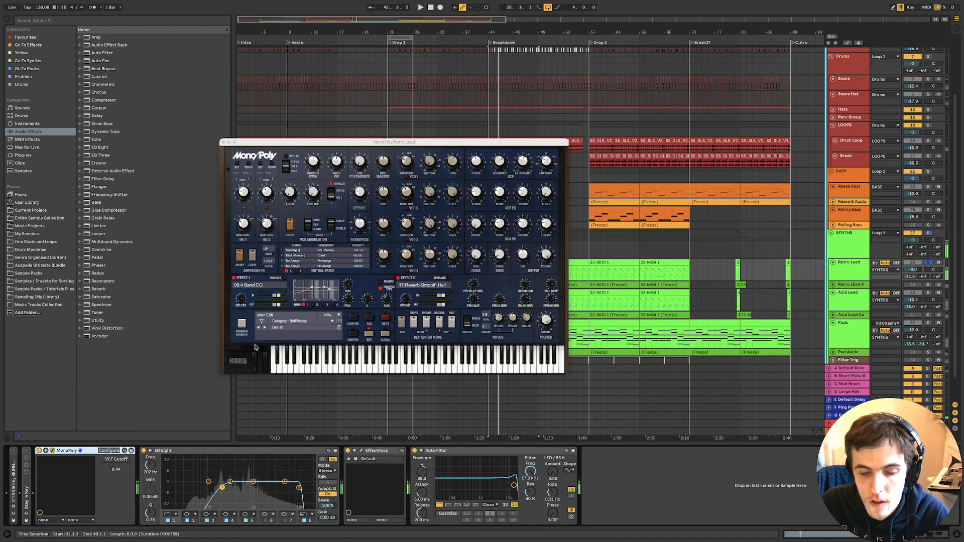
{"action": "key", "text": "space"}
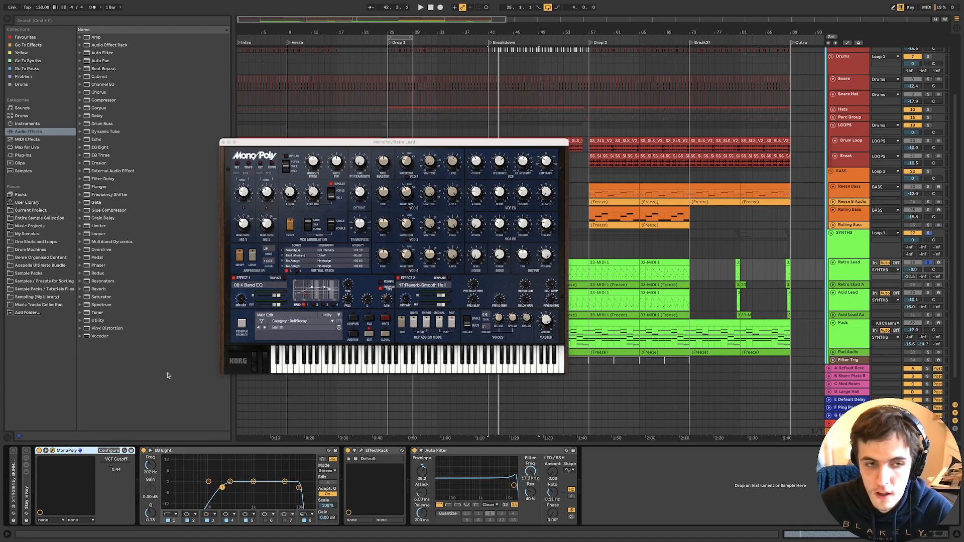
{"action": "key", "text": "space"}
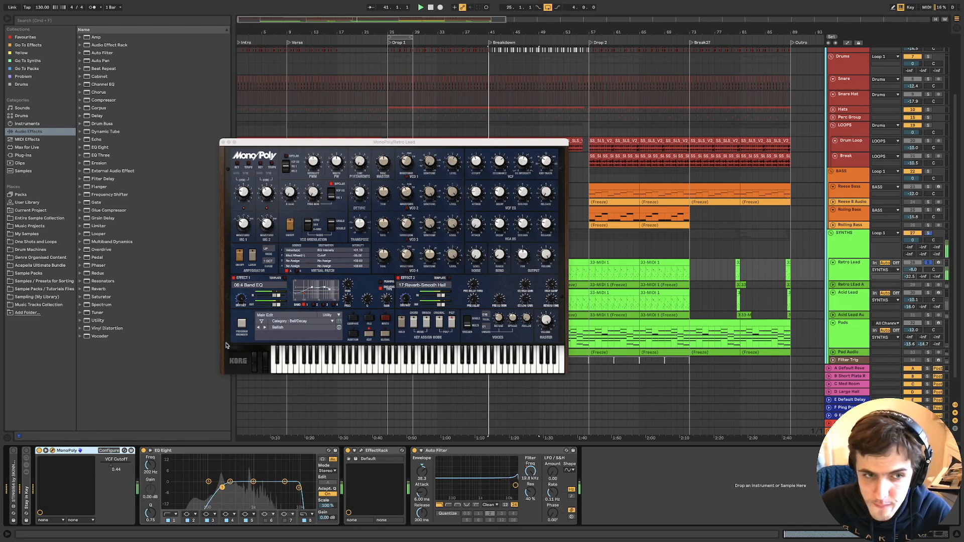
{"action": "key", "text": "space"}
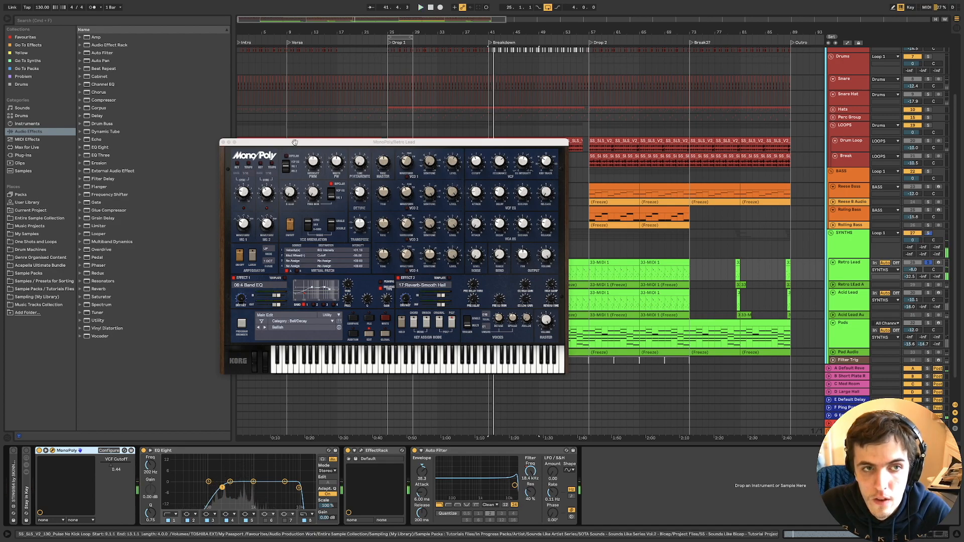
{"action": "left_click", "coordinate": [296, 144]}
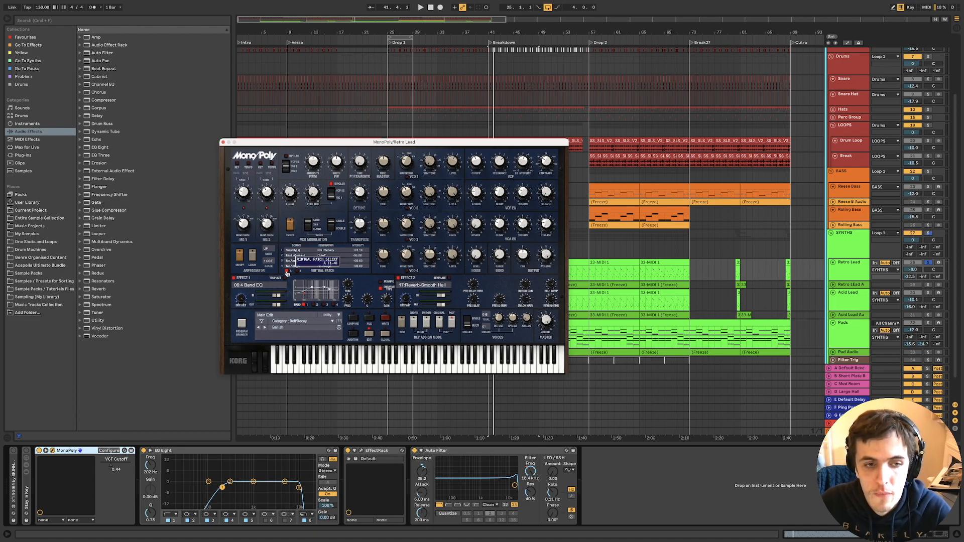
{"action": "key", "text": "space"}
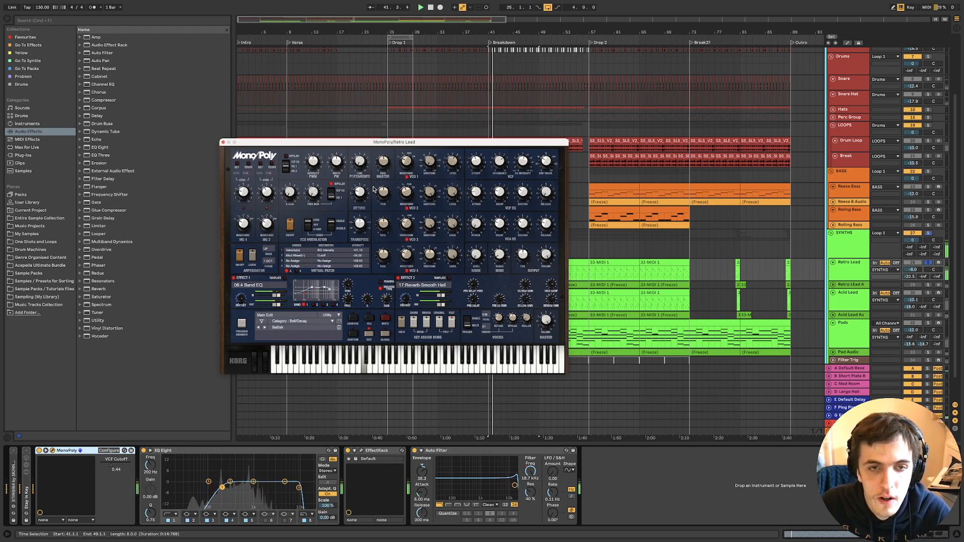
{"action": "left_click", "coordinate": [223, 143]}
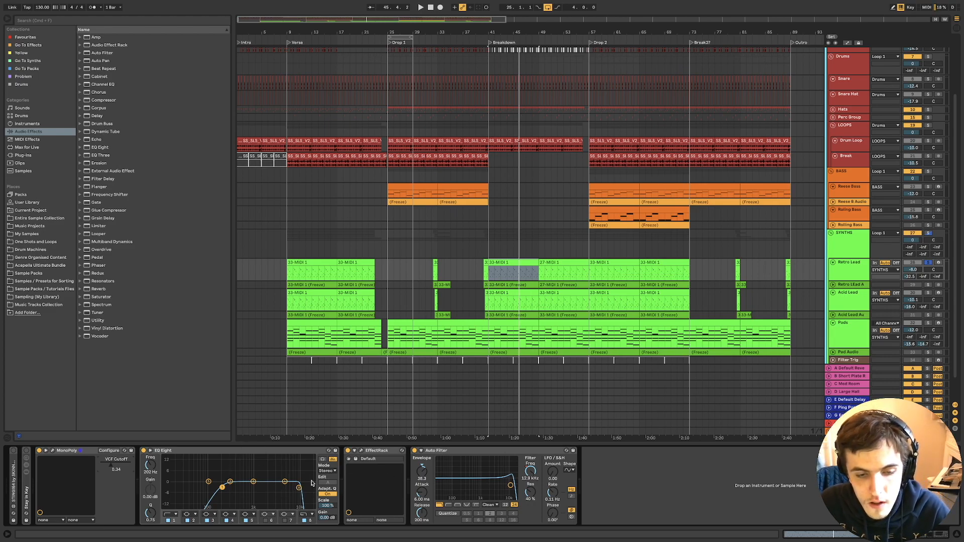
Audition the Retro Lead through the EffectRack's Dark Reflections preset, checking its Mix control, and close the plug-in window.
{"action": "left_click", "coordinate": [356, 454]}
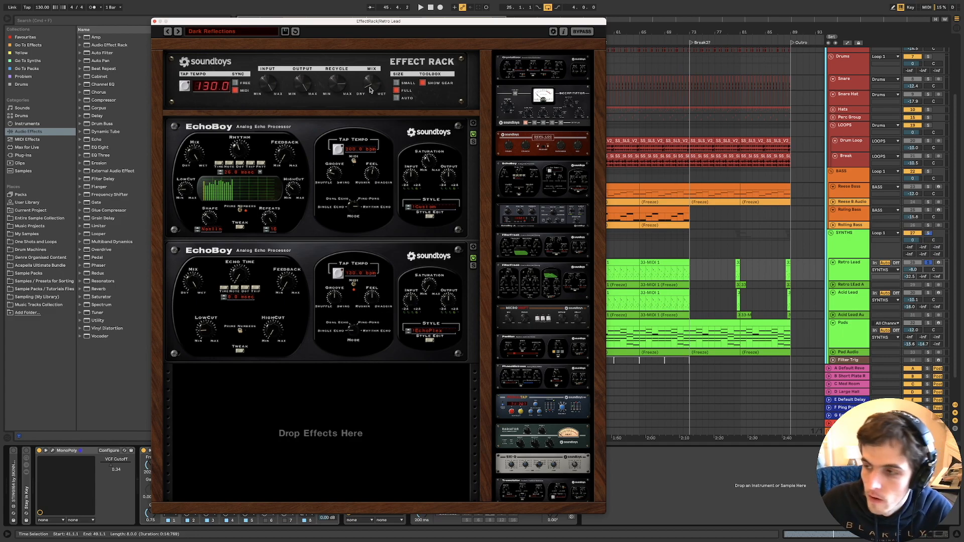
{"action": "key", "text": "space"}
{"action": "mouse_move", "coordinate": [370, 90]}
{"action": "left_mouse_down"}
{"action": "mouse_move", "coordinate": [372, 42]}
{"action": "mouse_move", "coordinate": [373, 90]}
{"action": "left_mouse_up"}
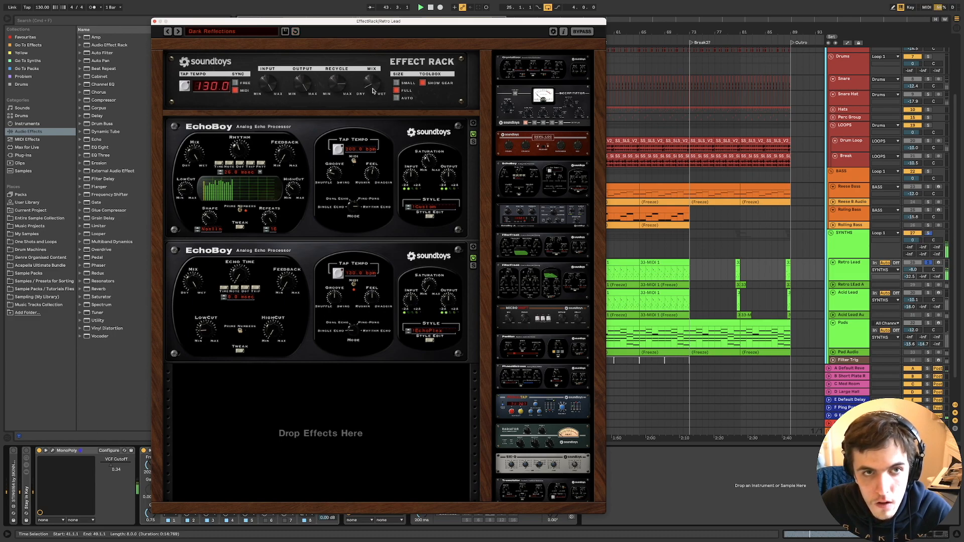
{"action": "left_click", "coordinate": [156, 21]}
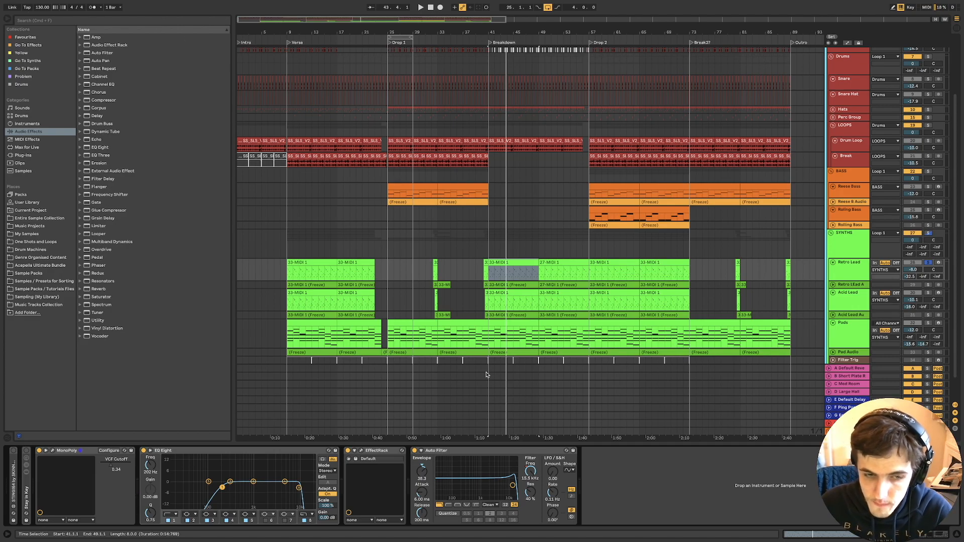
{"action": "left_click", "coordinate": [372, 452]}
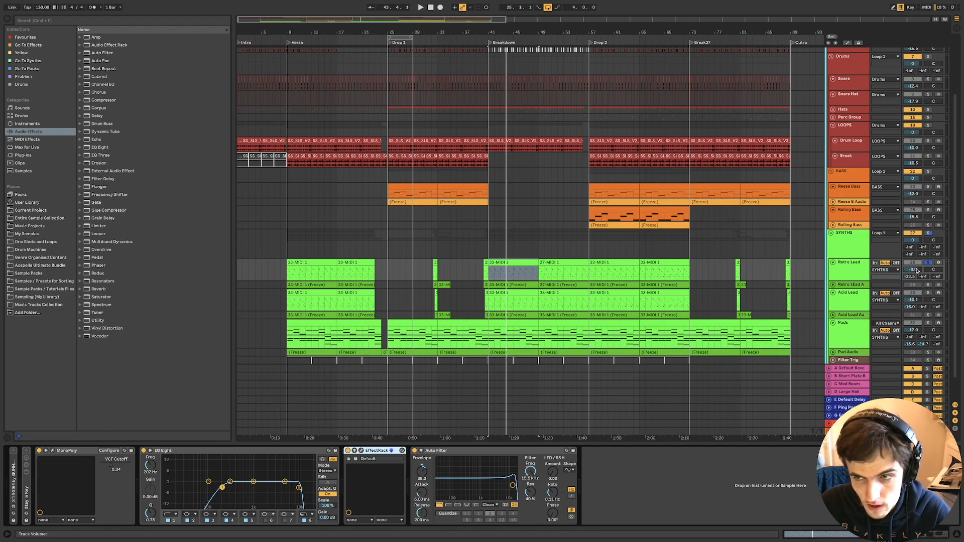
Reduce the Retro Lead track's height and select its first full Breakdown clip in the arrangement.
{"action": "left_click", "coordinate": [864, 280]}
{"action": "mouse_move", "coordinate": [865, 281]}
{"action": "left_mouse_down"}
{"action": "mouse_move", "coordinate": [865, 294]}
{"action": "mouse_move", "coordinate": [865, 274]}
{"action": "left_mouse_up"}
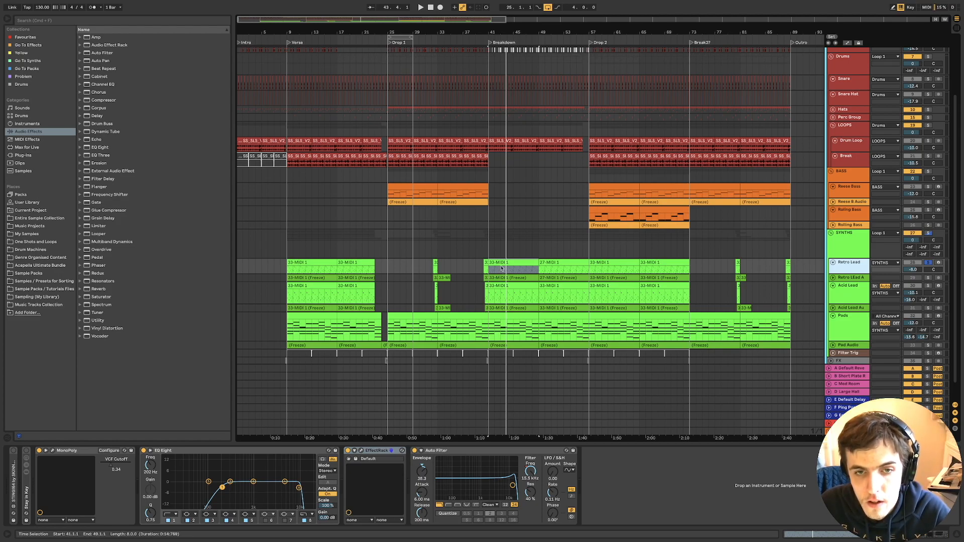
{"action": "left_click", "coordinate": [434, 267]}
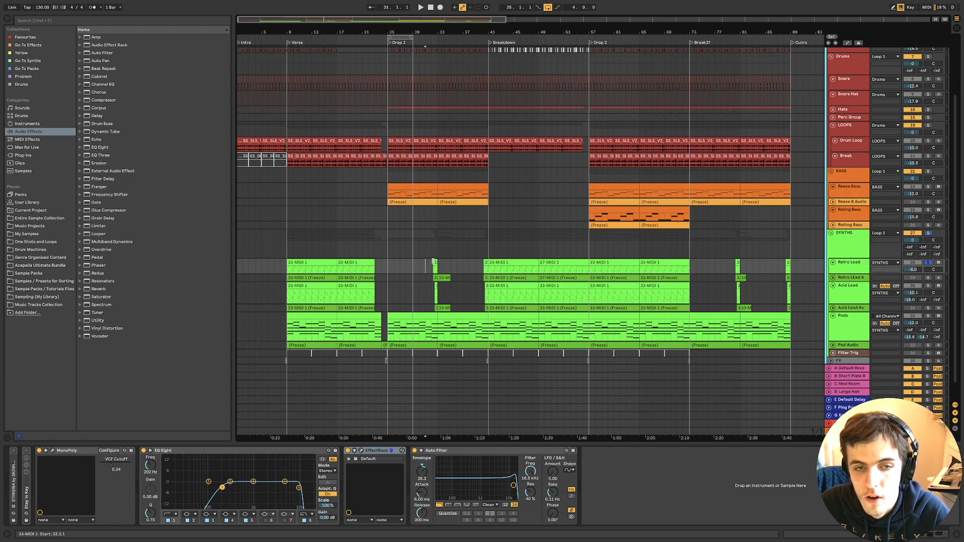
{"action": "left_click", "coordinate": [501, 262]}
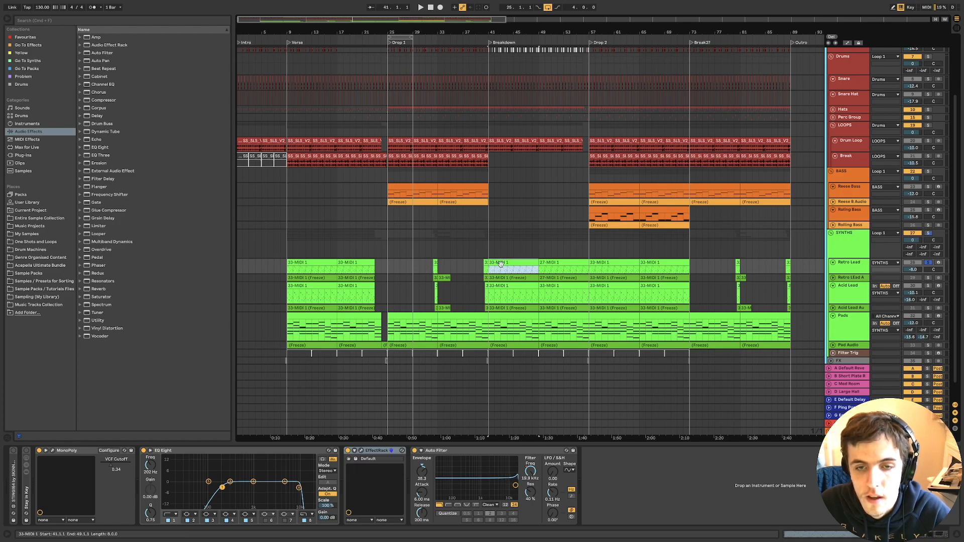
{"action": "scroll", "coordinate": [501, 263], "scroll_direction": "up", "scroll_amount": 3}
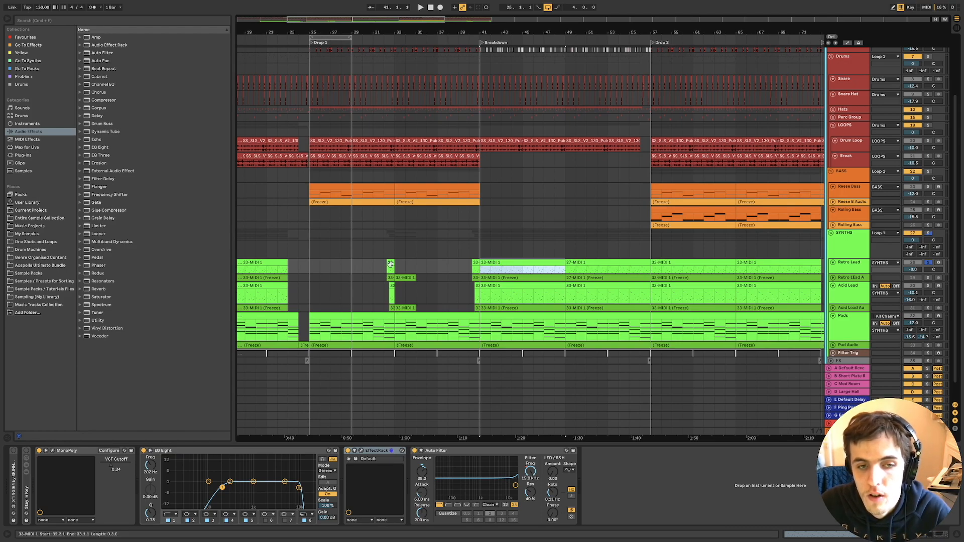
Audition the Retro Lead's Breakdown clip with its MIDI notes open in an enlarged note editor.
{"action": "double_click", "coordinate": [515, 273]}
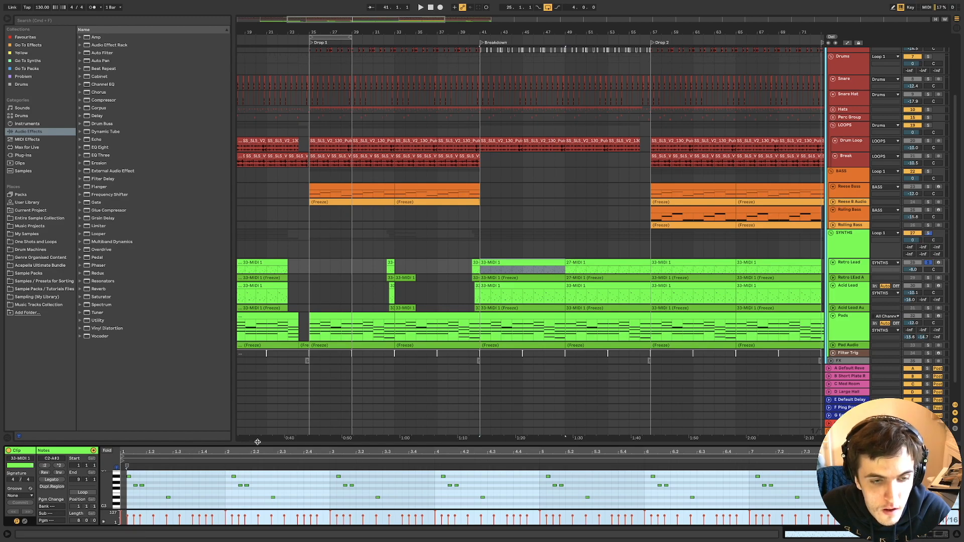
{"action": "left_click_drag", "start_coordinate": [260, 443], "coordinate": [260, 381]}
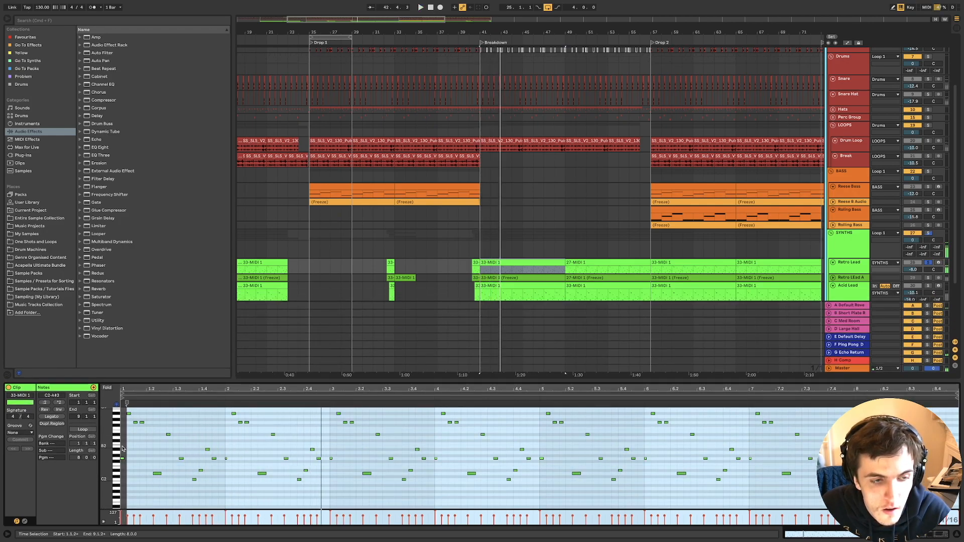
{"action": "key", "text": "space"}
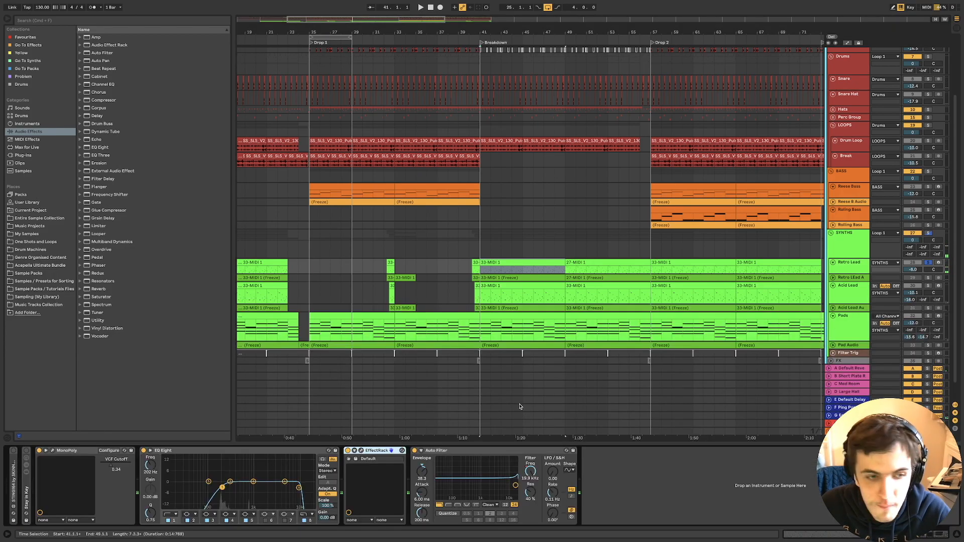
Inspect the STING!64 and Stay in Key MIDI devices ahead of MonoPoly, folding each one back up.
{"action": "double_click", "coordinate": [13, 488]}
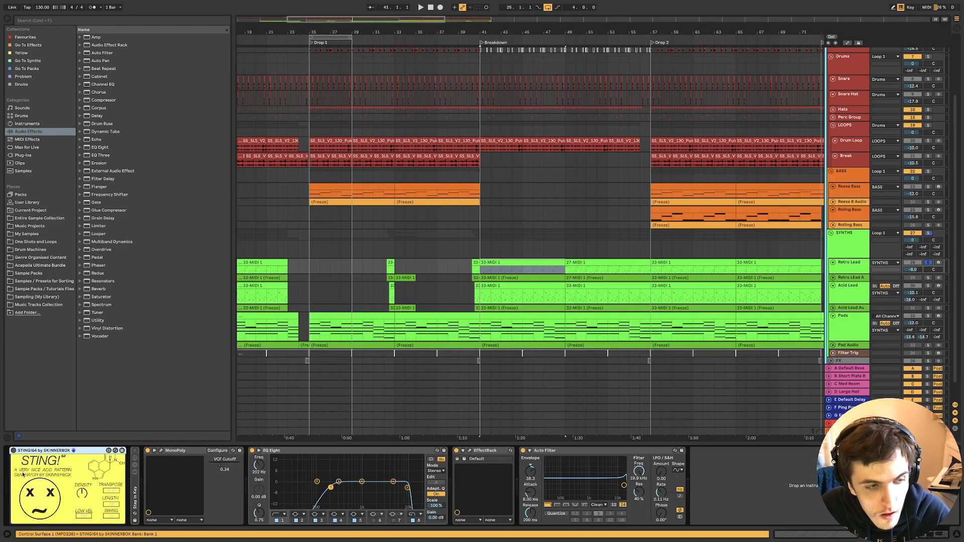
{"action": "double_click", "coordinate": [40, 450]}
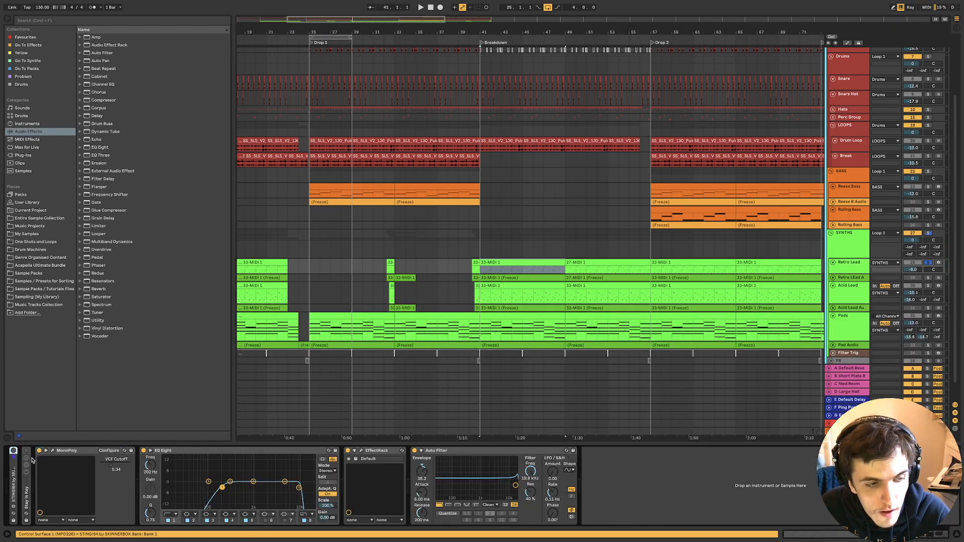
{"action": "double_click", "coordinate": [28, 487]}
{"action": "double_click", "coordinate": [48, 452]}
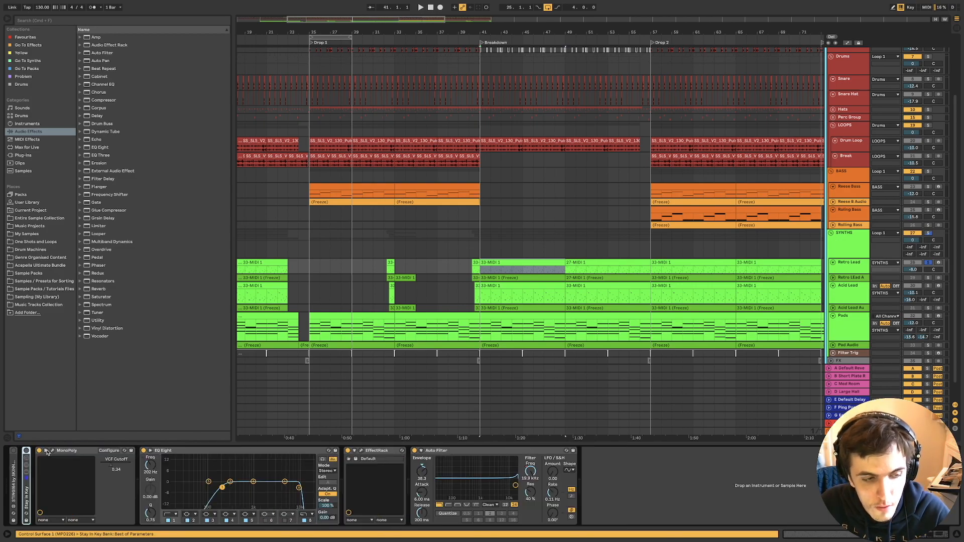
Reopen the Retro Lead's Breakdown clip and highlight all of its G2 notes in the note editor.
{"action": "double_click", "coordinate": [487, 263]}
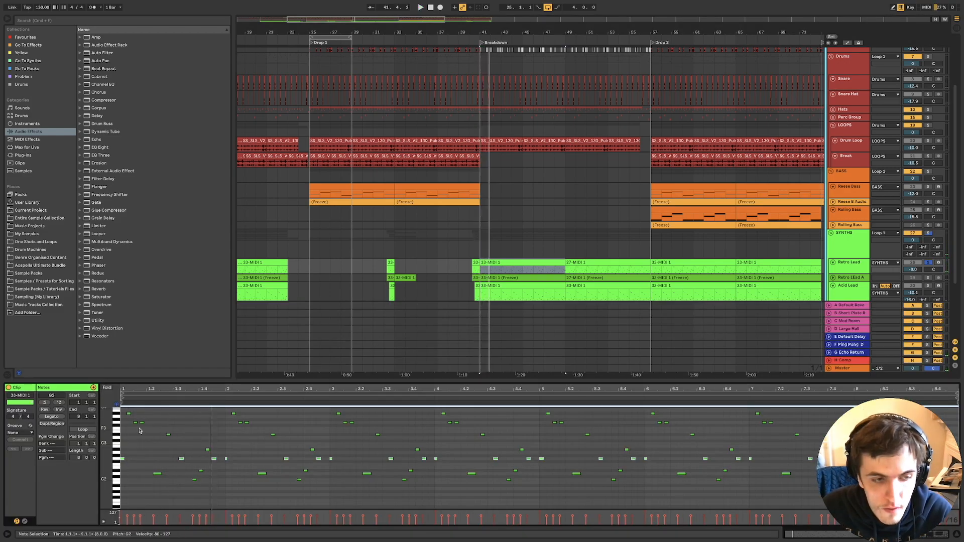
{"action": "left_click", "coordinate": [117, 458]}
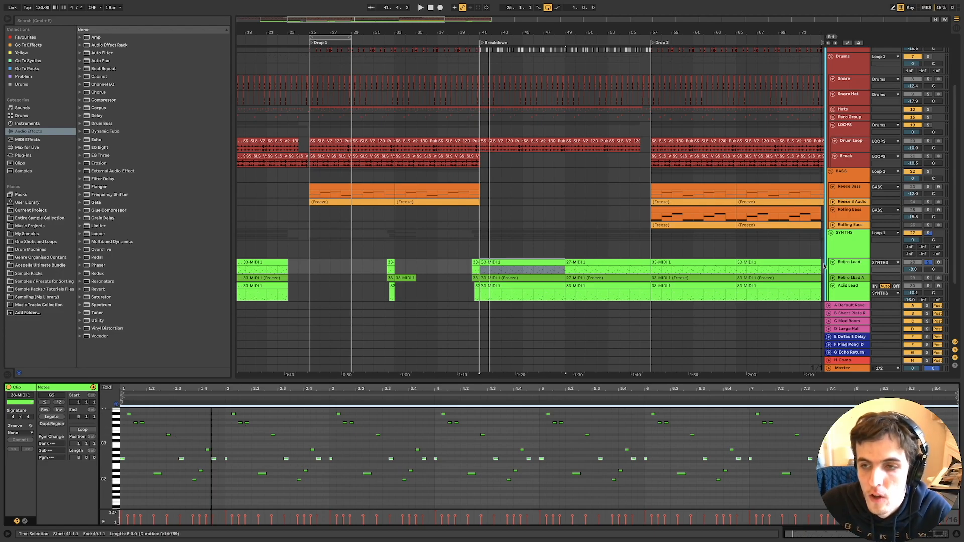
{"action": "left_click", "coordinate": [841, 269]}
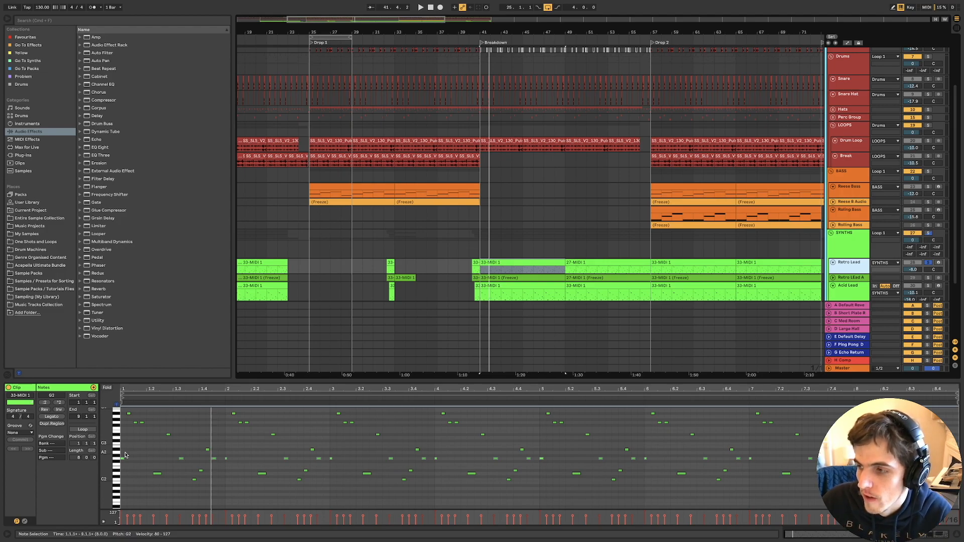
{"action": "left_click", "coordinate": [847, 291]}
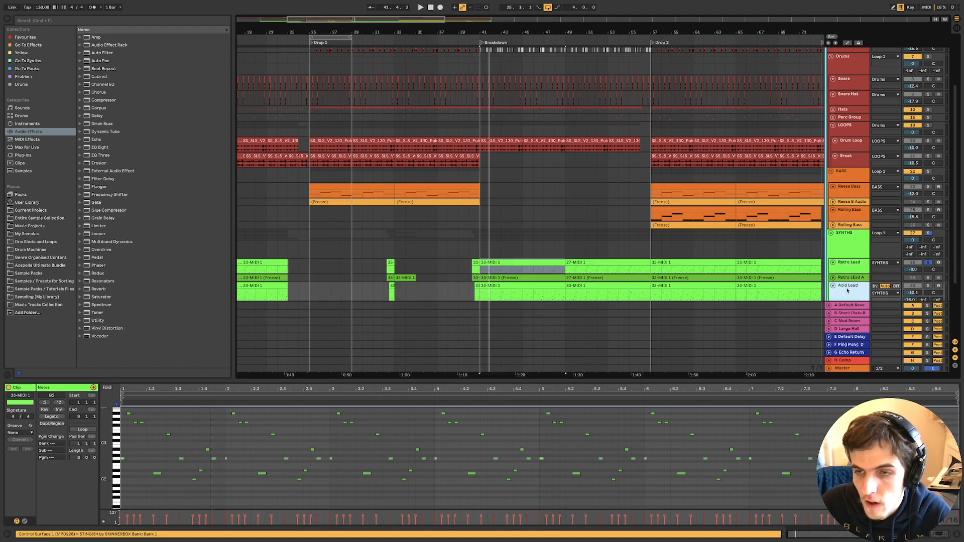
{"action": "left_click", "coordinate": [851, 272]}
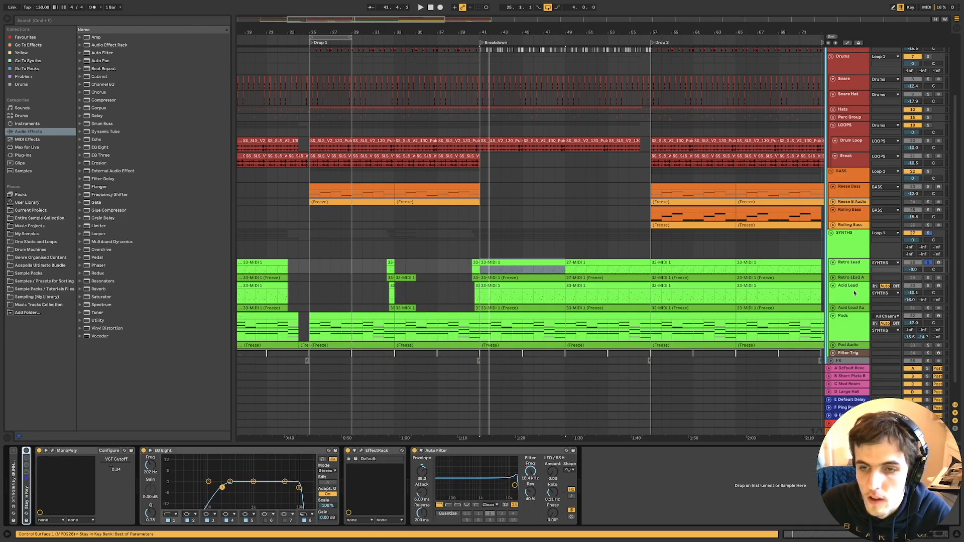
{"action": "left_click", "coordinate": [855, 293]}
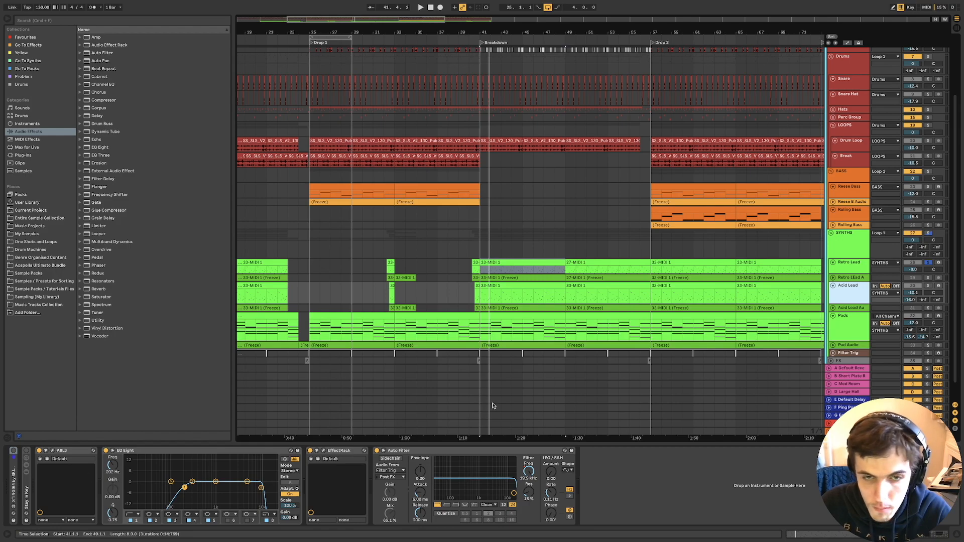
Solo the Acid Lead and audition it with its EffectRack's Dark Reflections preset open, then close the plug-in window.
{"action": "left_click", "coordinate": [929, 286]}
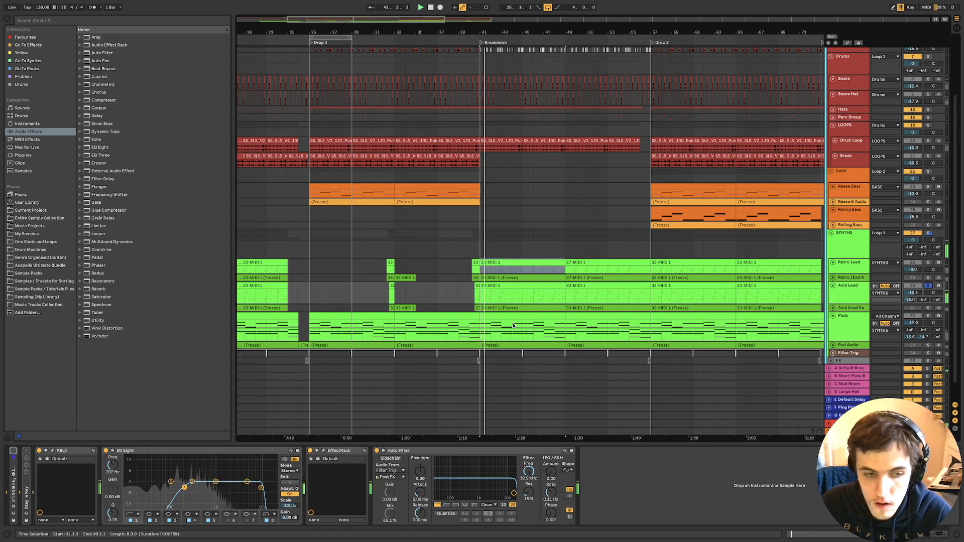
{"action": "left_click", "coordinate": [324, 451]}
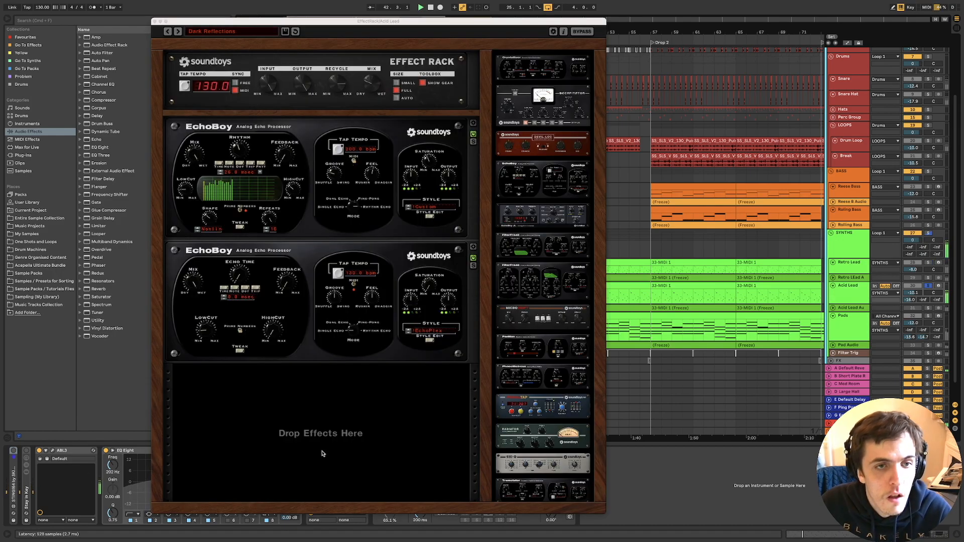
{"action": "left_click", "coordinate": [154, 21]}
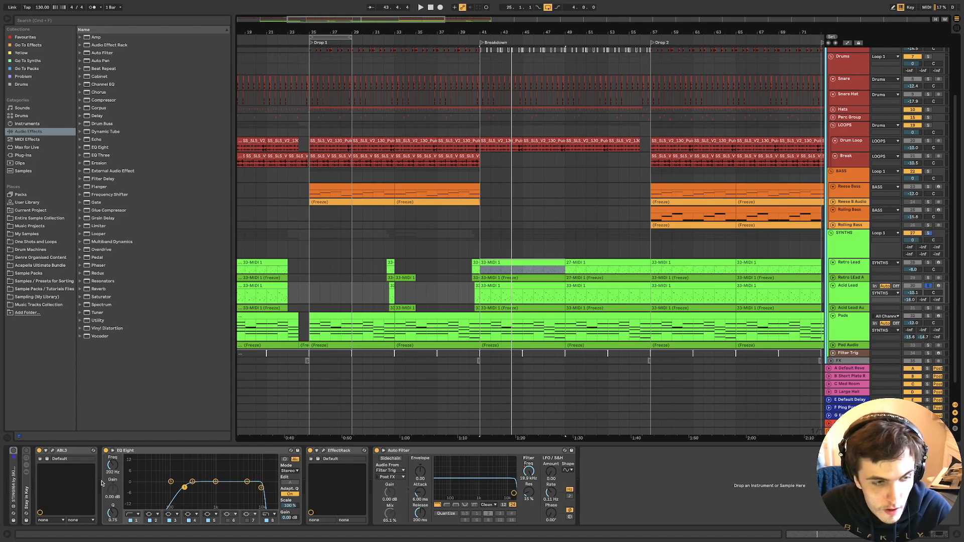
Examine the Acid Lead's ABL3 synth controls while auditioning the Breakdown part, then close the plug-in window.
{"action": "left_click", "coordinate": [53, 452]}
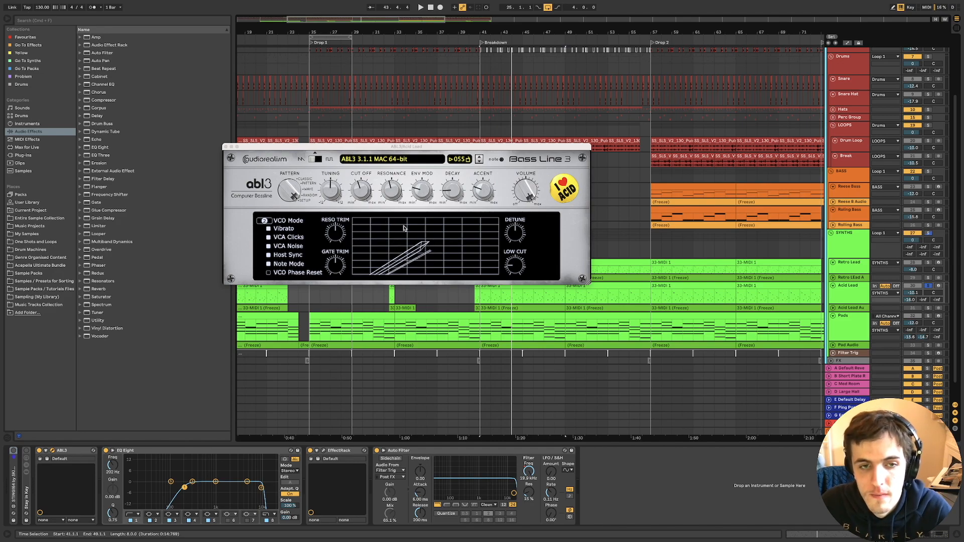
{"action": "key", "text": "space"}
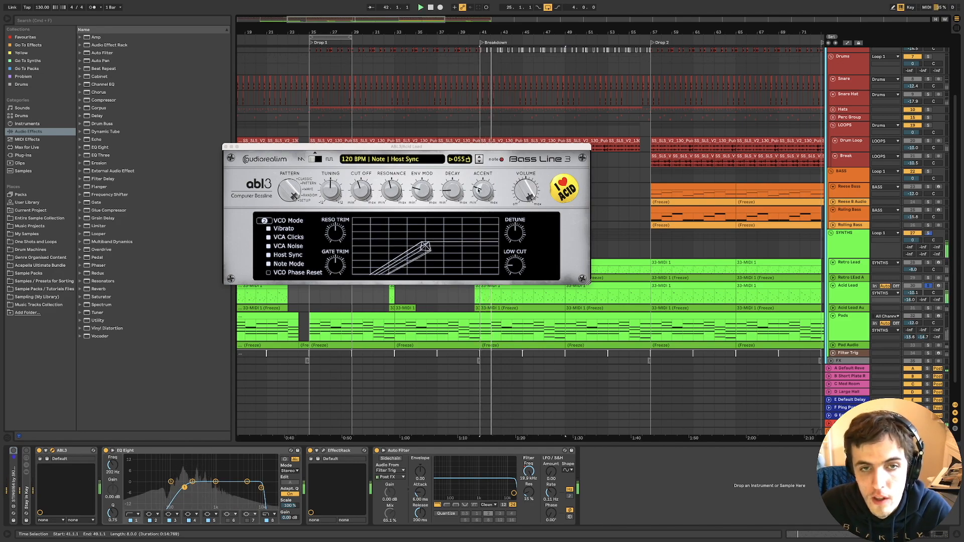
{"action": "left_click_drag", "start_coordinate": [358, 193], "coordinate": [358, 193]}
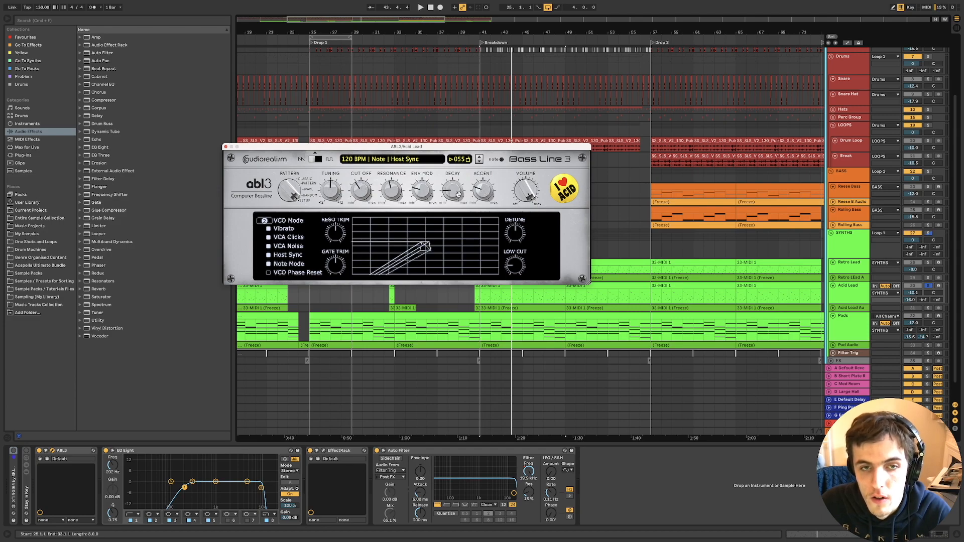
{"action": "left_click", "coordinate": [226, 147]}
Audition the Acid Lead's first Drop 2 clip, adding the Retro Lead to the solo and continuing from its second Drop 2 clip.
{"action": "left_click", "coordinate": [503, 280]}
{"action": "key", "text": "minus"}
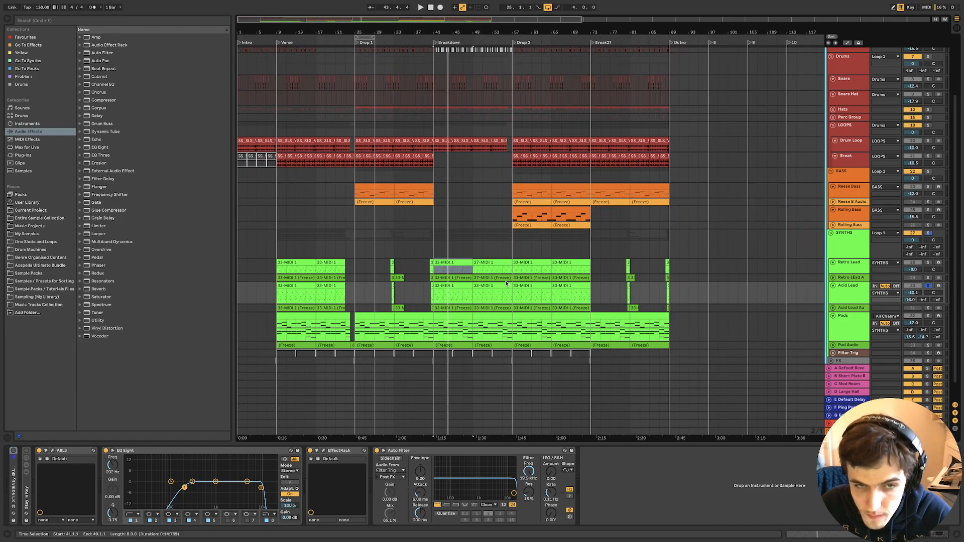
{"action": "left_click", "coordinate": [528, 286]}
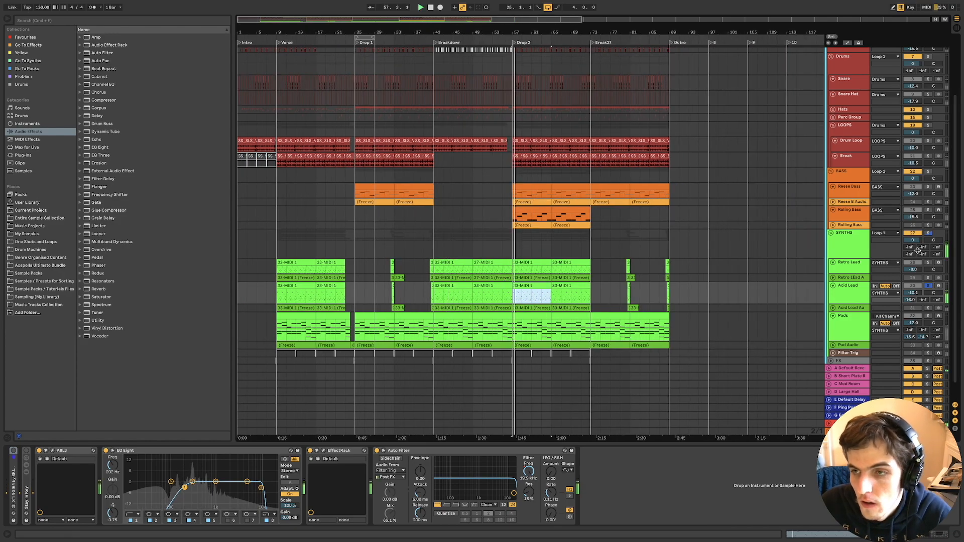
{"action": "left_click", "coordinate": [928, 262], "text": "super"}
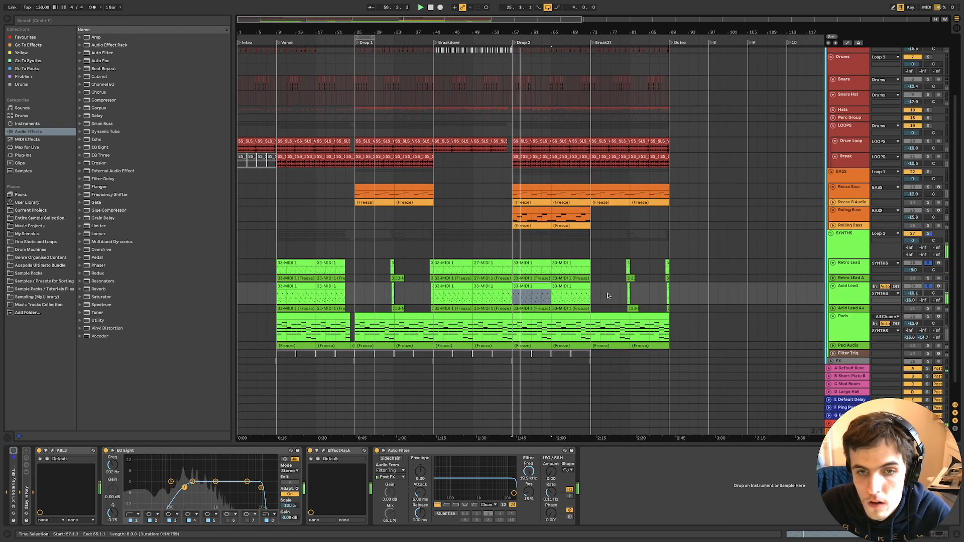
{"action": "left_click", "coordinate": [566, 263]}
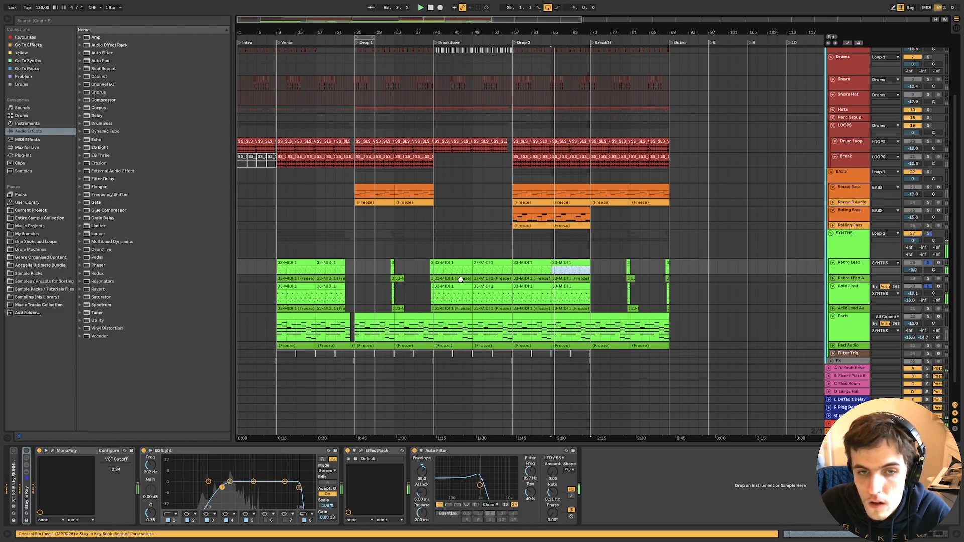
Audition the Retro Lead's 27-MIDI 1 clip in the Breakdown and solo the Acid Lead alongside it.
{"action": "left_click", "coordinate": [485, 263]}
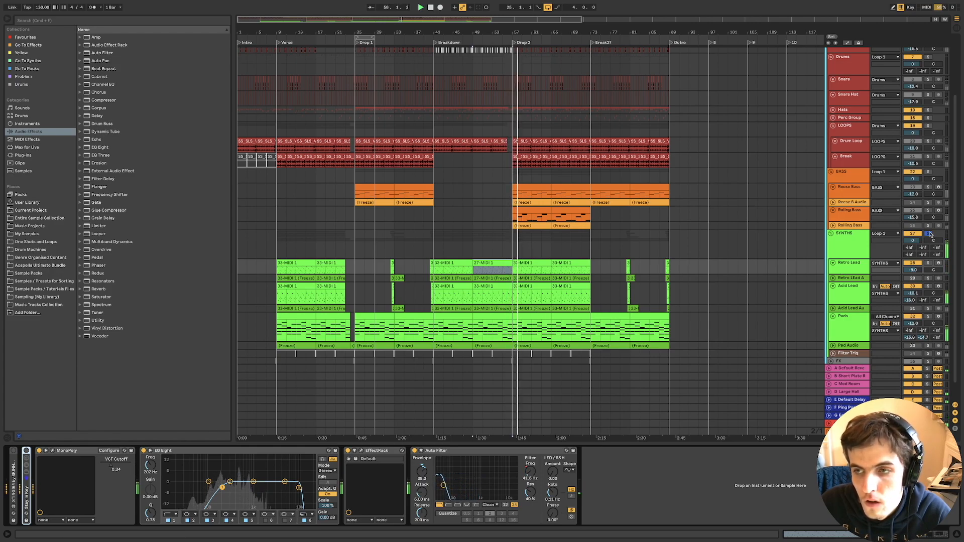
{"action": "left_click", "coordinate": [499, 274]}
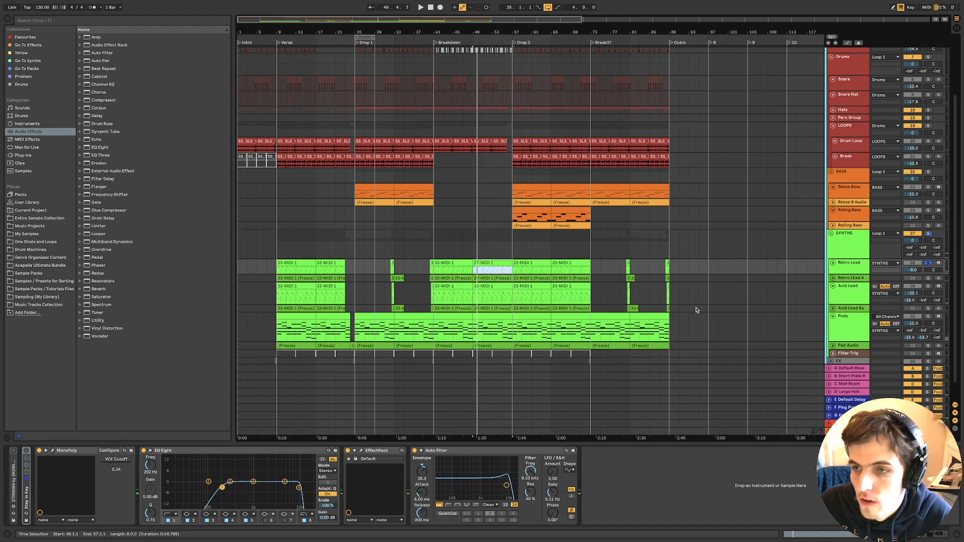
{"action": "key", "text": "space"}
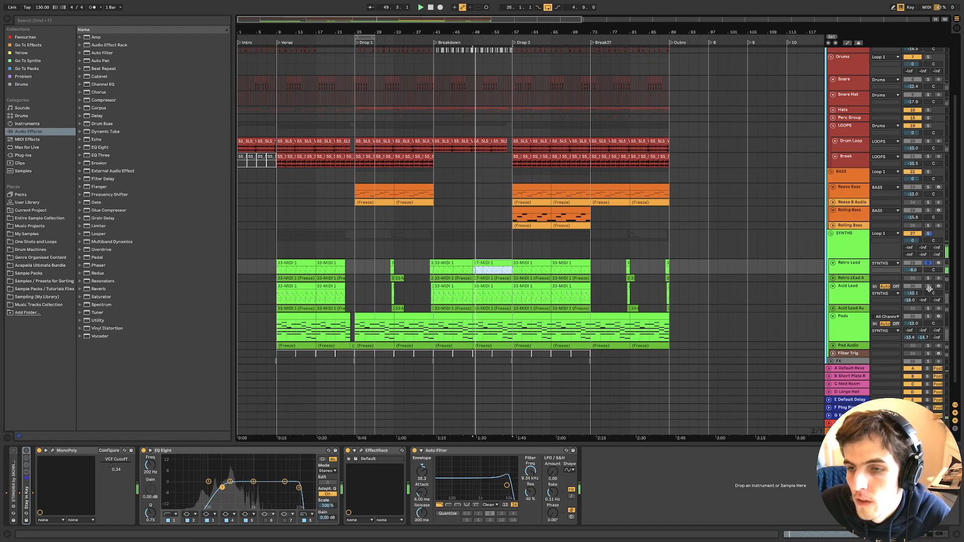
{"action": "left_click", "coordinate": [927, 287]}
Check the Retro Lead and Acid Lead sends and levels in the Session View mixer during playback.
{"action": "key", "text": "Tab"}
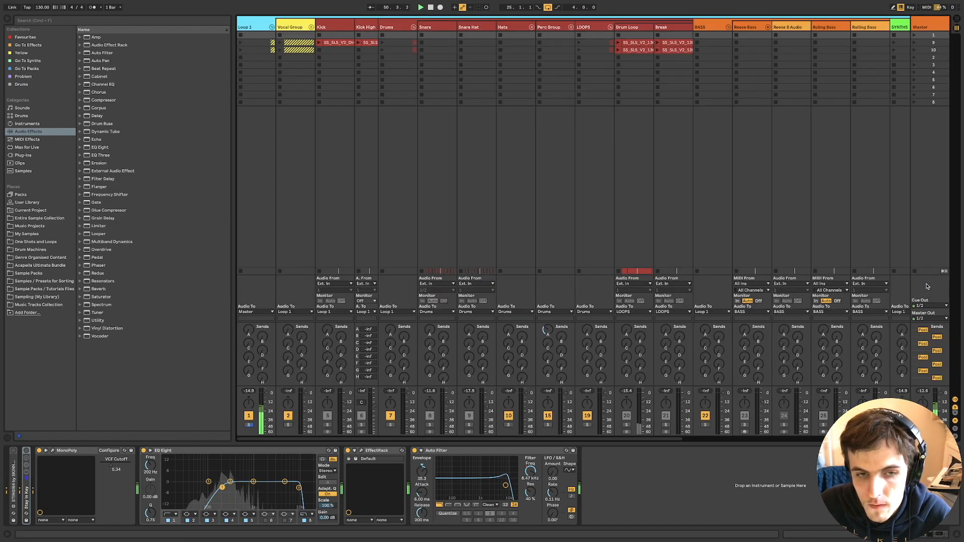
{"action": "scroll", "coordinate": [771, 269], "scroll_direction": "right", "scroll_amount": 6}
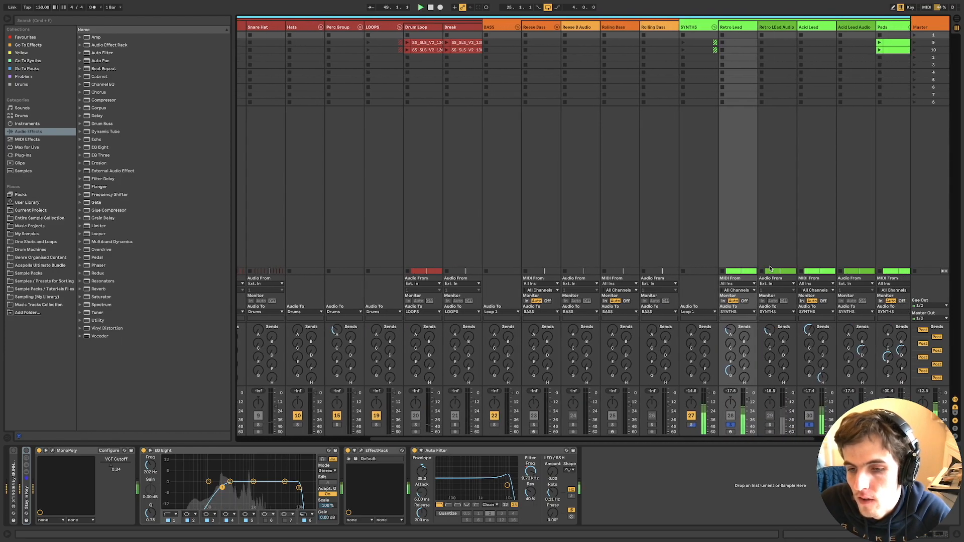
{"action": "scroll", "coordinate": [752, 286], "scroll_direction": "right", "scroll_amount": 2}
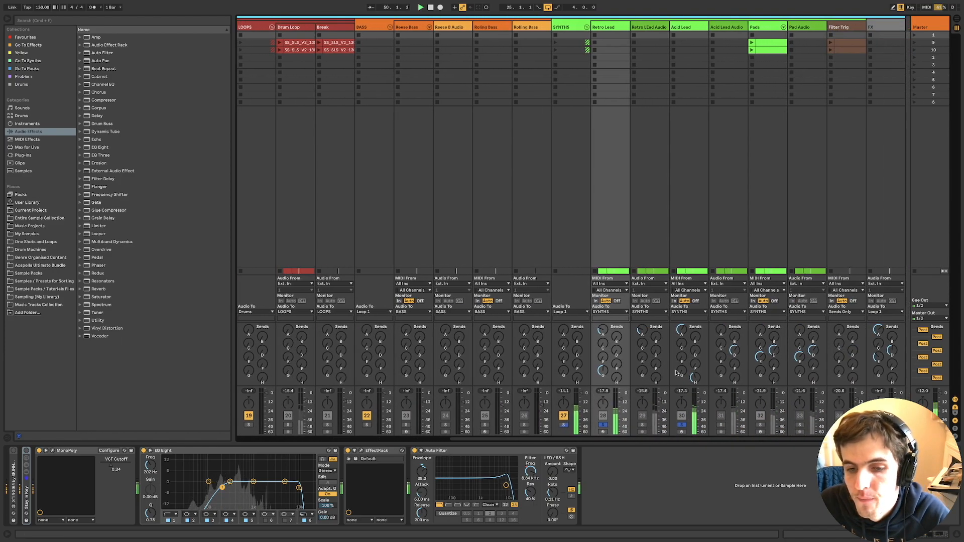
{"action": "key", "text": "space"}
Clear the lead solos to audition the full mix and place the insert marker at 57.1.1 in Arrangement View.
{"action": "left_click", "coordinate": [604, 426]}
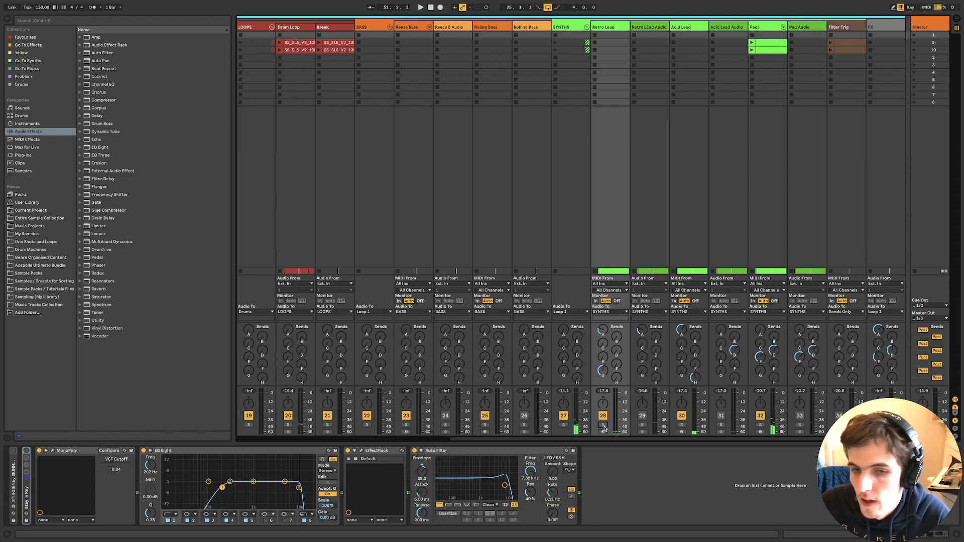
{"action": "key", "text": "space"}
{"action": "key", "text": "Tab"}
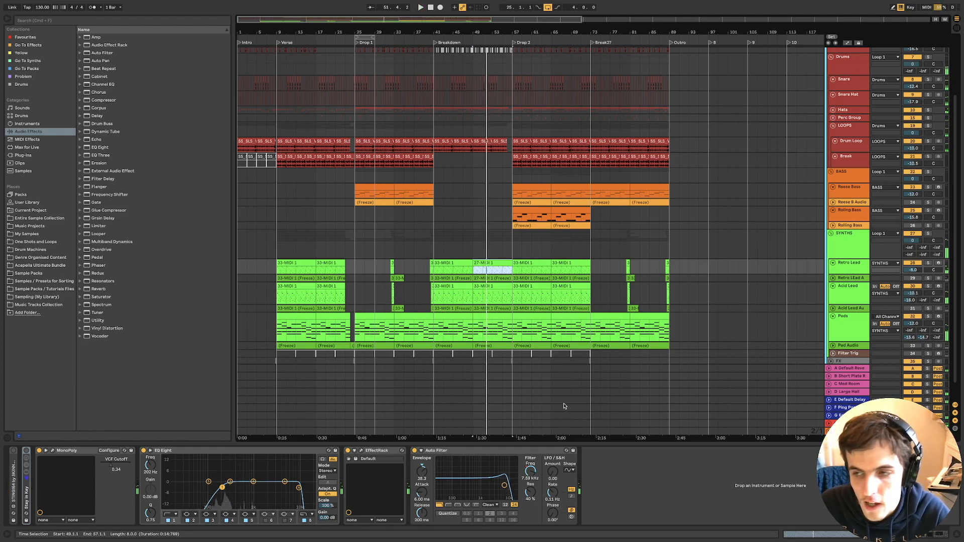
{"action": "left_click", "coordinate": [513, 374]}
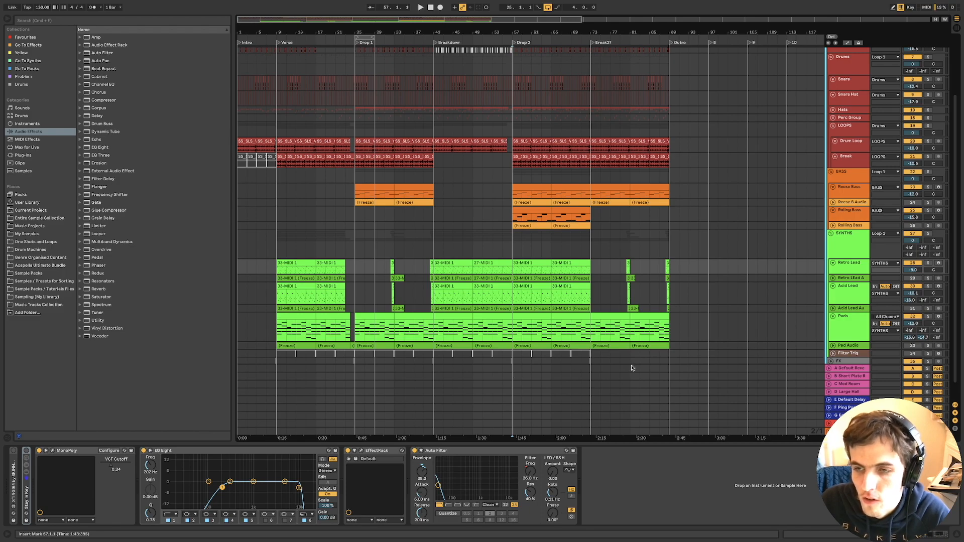
{"action": "left_click", "coordinate": [851, 298]}
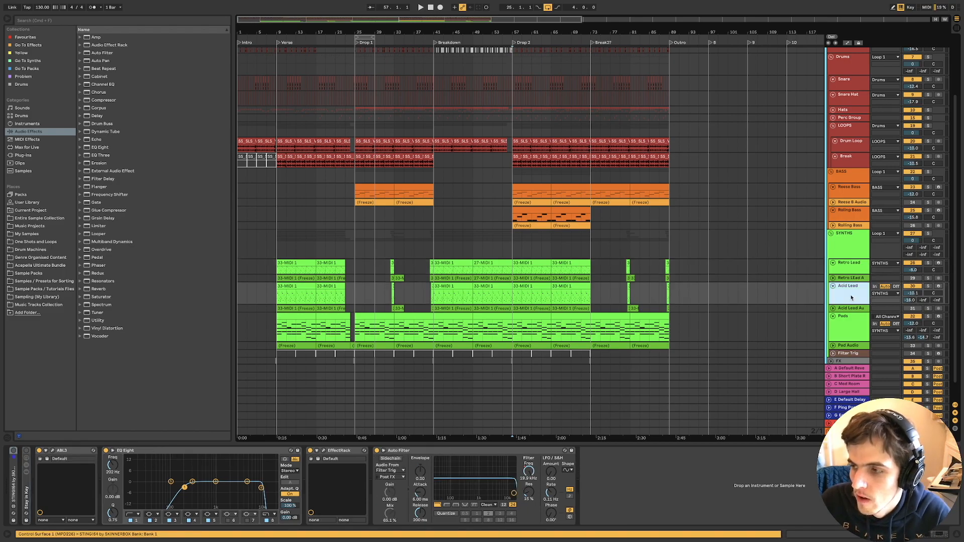
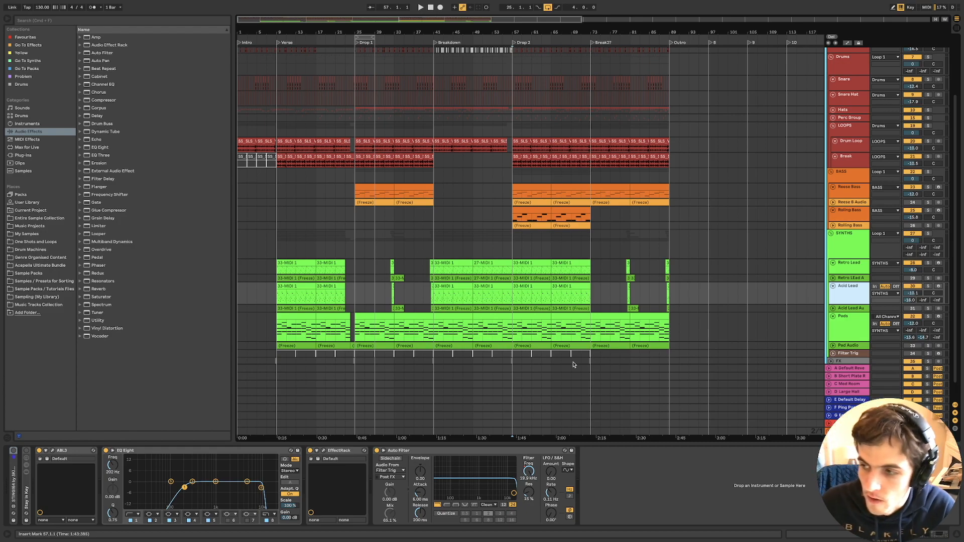
{"action": "left_click", "coordinate": [519, 364]}
{"action": "left_click", "coordinate": [837, 250]}
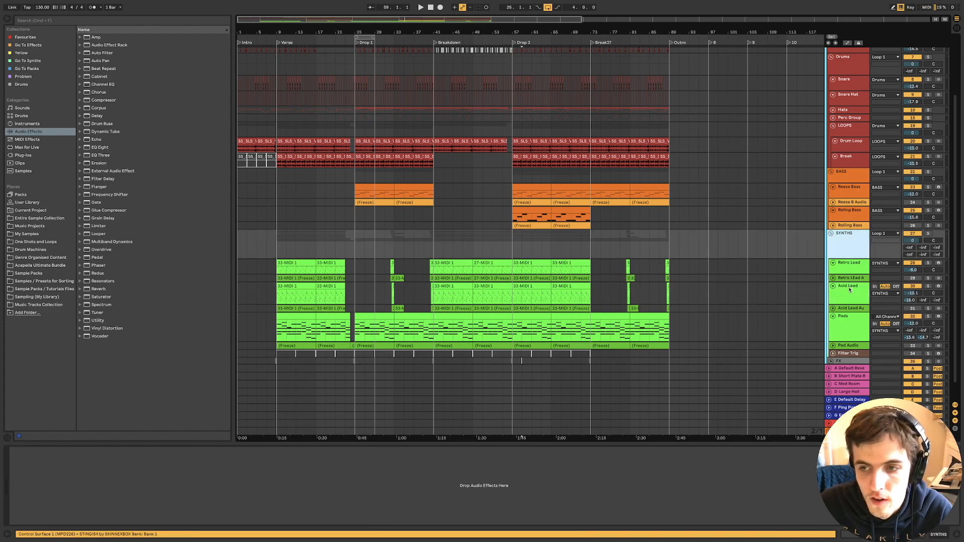
{"action": "left_click", "coordinate": [854, 328]}
{"action": "scroll", "coordinate": [851, 326], "scroll_direction": "down", "scroll_amount": 1}
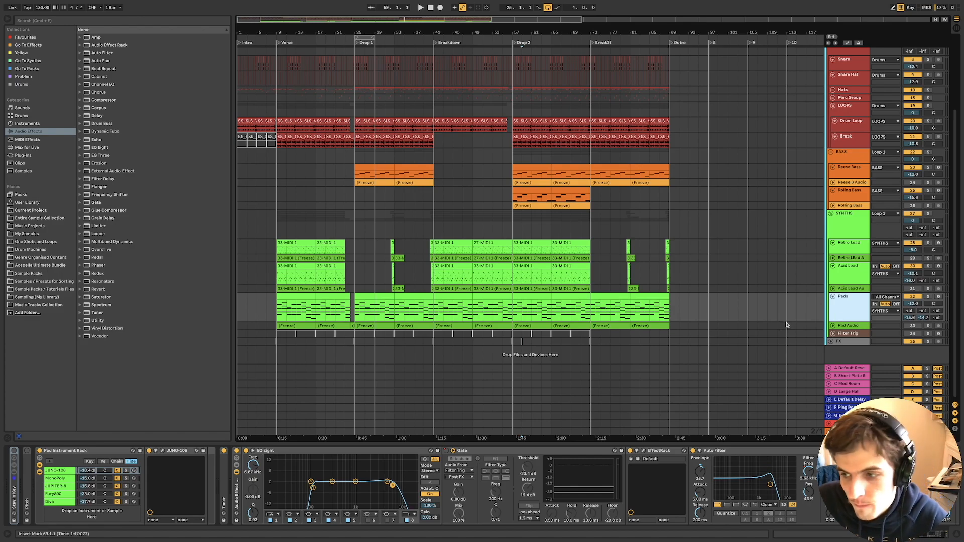
Inspect the first chord in the Breakdown's opening Pads clip, and audition the first Drop 2 Pads clip in solo.
{"action": "double_click", "coordinate": [452, 307]}
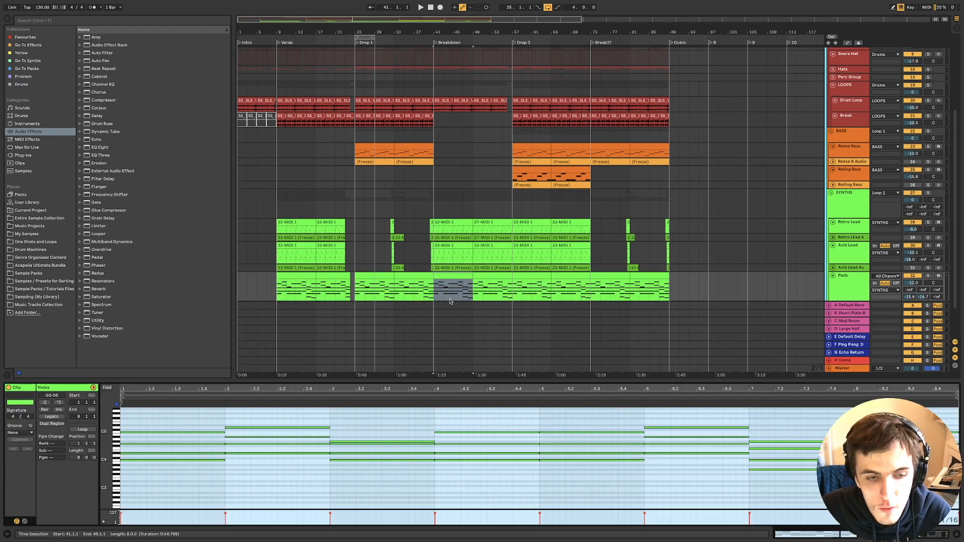
{"action": "left_click_drag", "start_coordinate": [173, 489], "coordinate": [158, 423]}
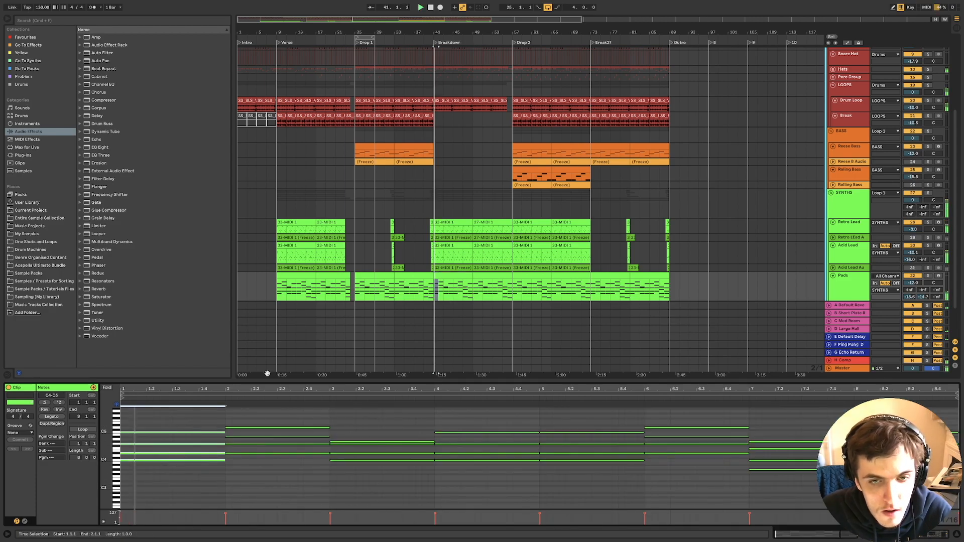
{"action": "left_click", "coordinate": [538, 278]}
{"action": "key", "text": "space"}
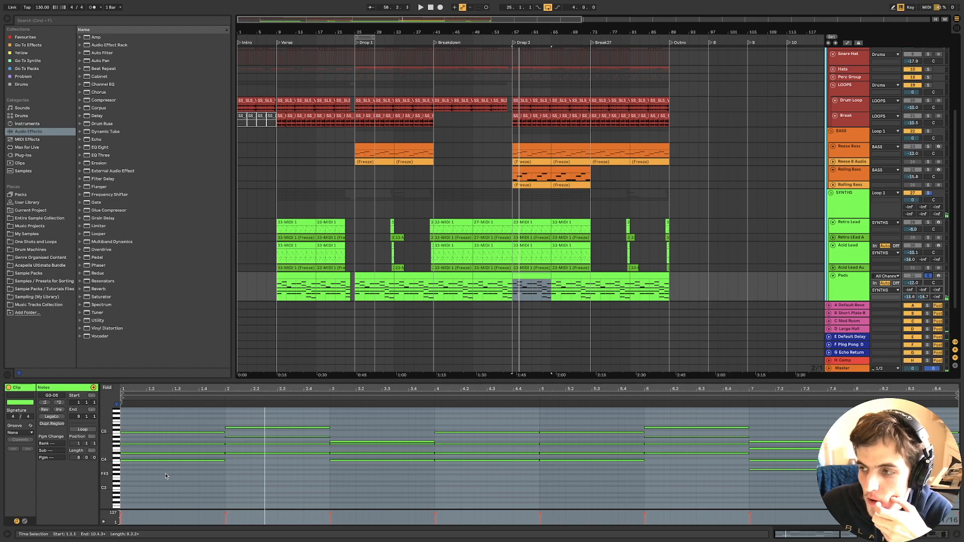
Preview the D#4 key, select the Pads clip's first-bar chord notes and audition the soloed pad progression.
{"action": "left_click", "coordinate": [116, 453]}
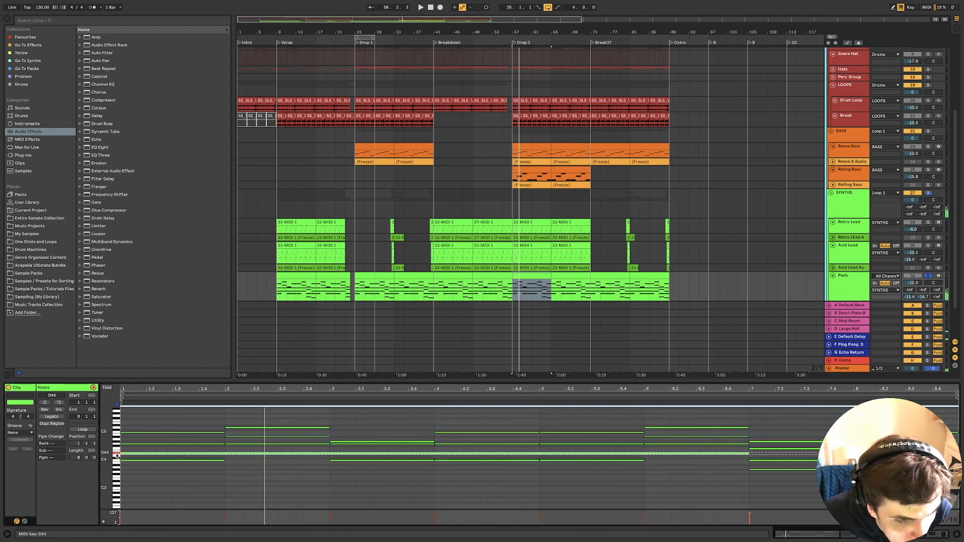
{"action": "left_click", "coordinate": [154, 467]}
{"action": "left_click_drag", "start_coordinate": [153, 466], "coordinate": [150, 431]}
{"action": "key", "text": "space"}
{"action": "key", "text": "space"}
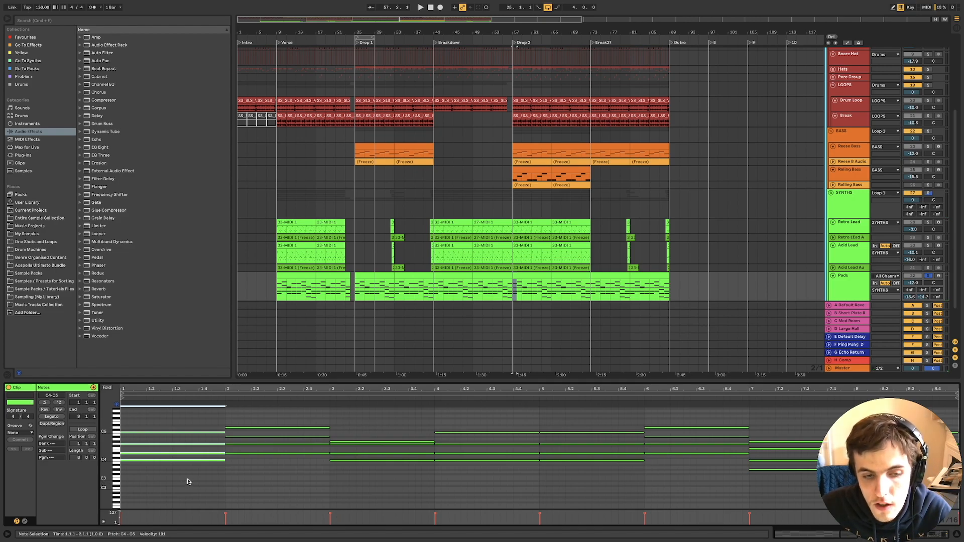
{"action": "key", "text": "space"}
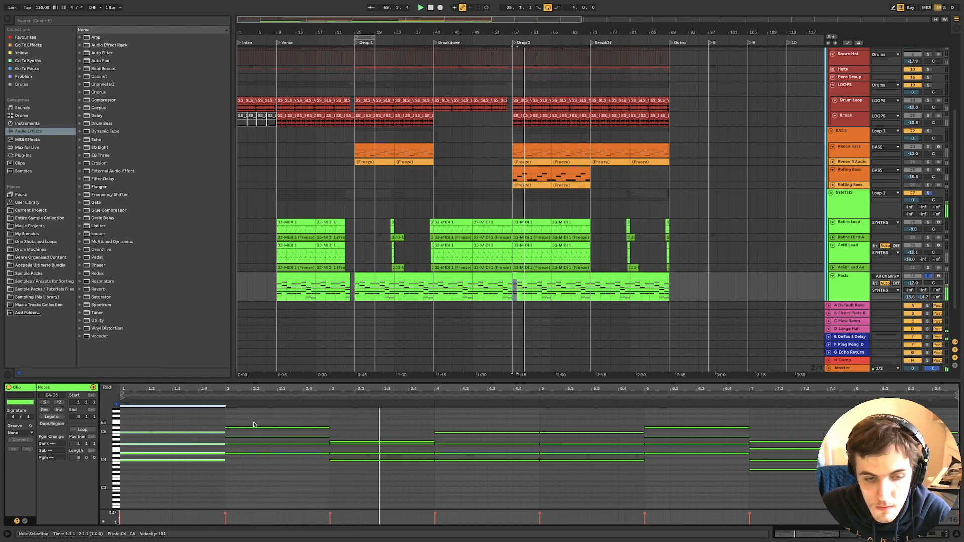
{"action": "key", "text": "space"}
Select the chord notes in bar 2 and the chord notes in bar 3 of the Pads clip to compare them.
{"action": "left_click", "coordinate": [266, 460]}
{"action": "left_click_drag", "start_coordinate": [265, 460], "coordinate": [267, 412]}
{"action": "mouse_move", "coordinate": [362, 476]}
{"action": "left_mouse_down"}
{"action": "mouse_move", "coordinate": [361, 425]}
{"action": "mouse_move", "coordinate": [353, 433]}
{"action": "mouse_move", "coordinate": [364, 496]}
{"action": "left_mouse_up"}
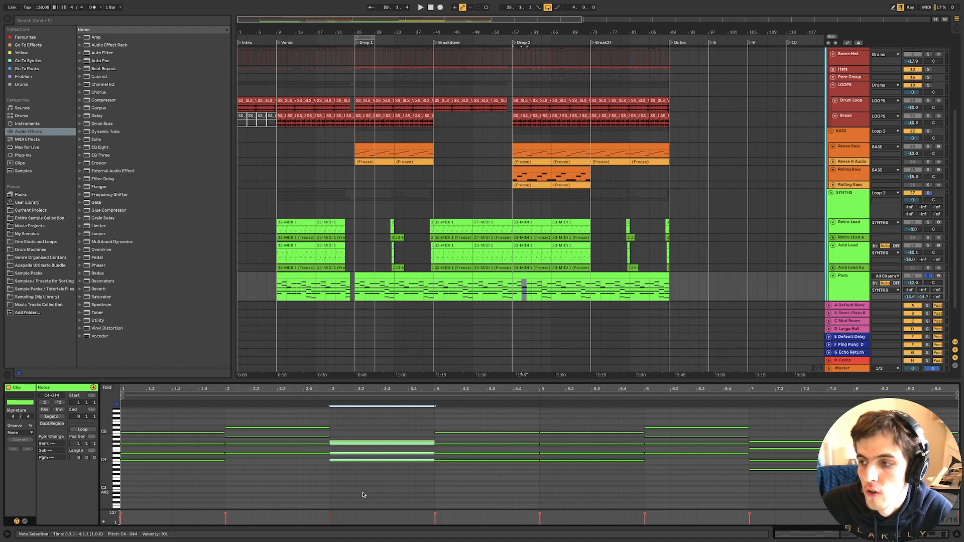
Play the Pads progression while marking the chord changes at bars 3 and 4 of the clip.
{"action": "key", "text": "space"}
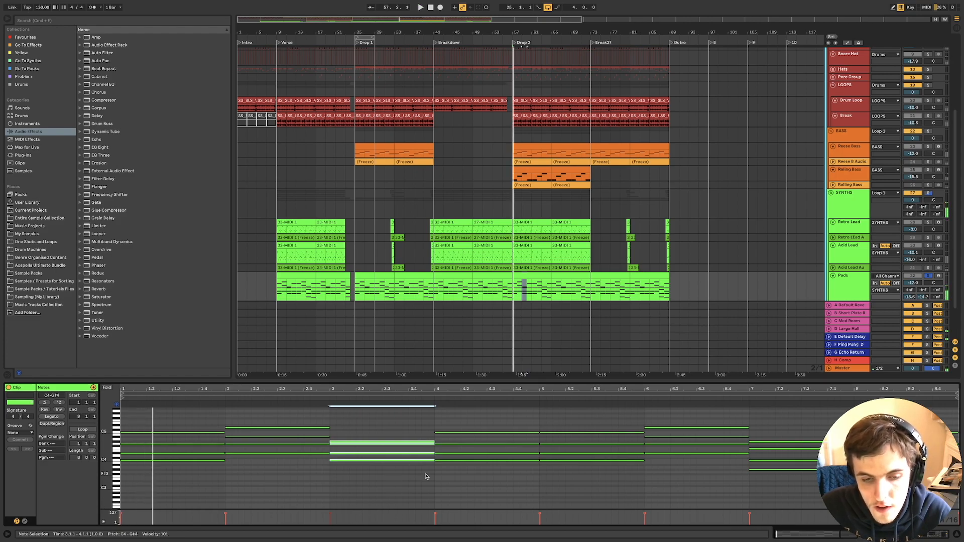
{"action": "left_click", "coordinate": [435, 472]}
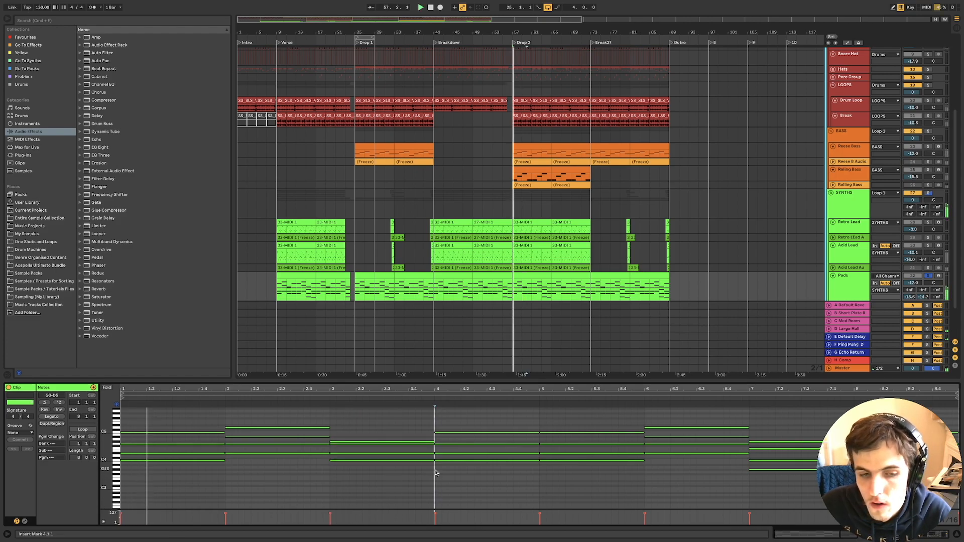
{"action": "left_click", "coordinate": [331, 471]}
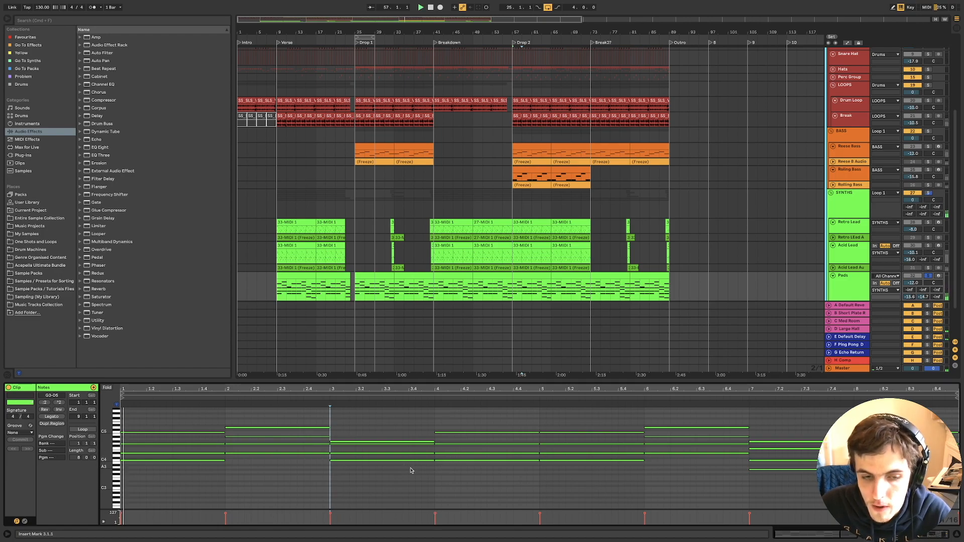
{"action": "left_click", "coordinate": [435, 473]}
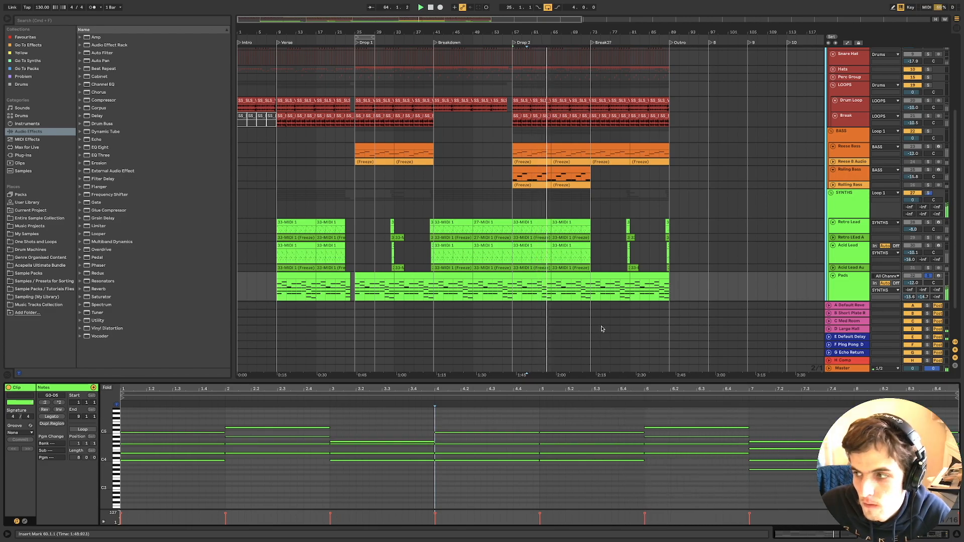
{"action": "key", "text": "space"}
Select the first Breakdown clip on the Pads track and fold the Audio Effect Rack in its device chain.
{"action": "double_click", "coordinate": [848, 279]}
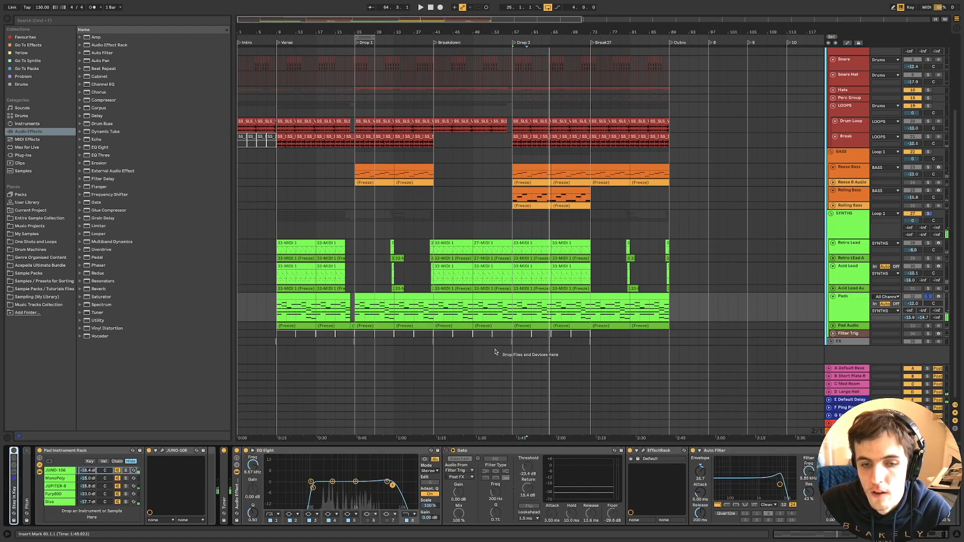
{"action": "left_click", "coordinate": [454, 294]}
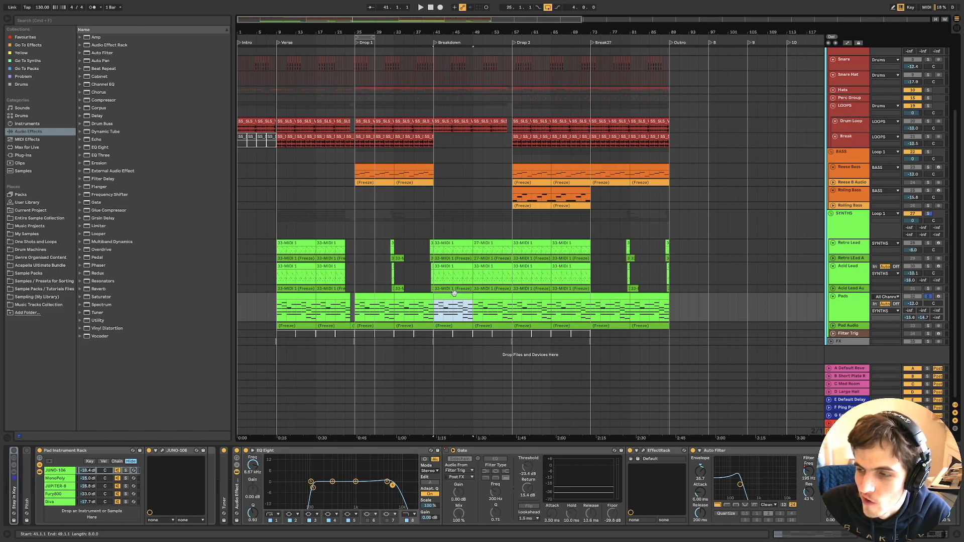
{"action": "double_click", "coordinate": [237, 489]}
{"action": "double_click", "coordinate": [227, 492]}
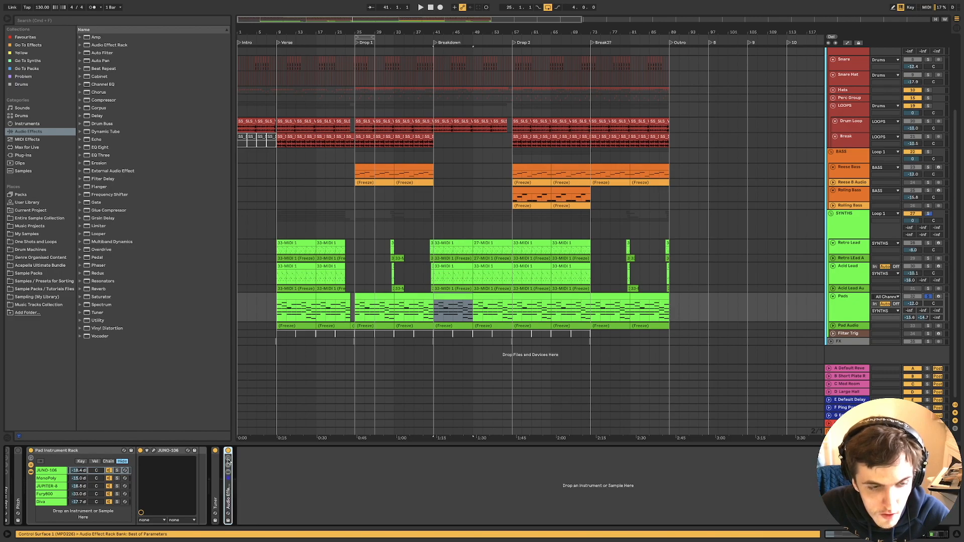
Audition the JUNO-106 chain in solo, trying a louder chain volume and undoing it, and view its plug-in patch.
{"action": "key", "text": "space"}
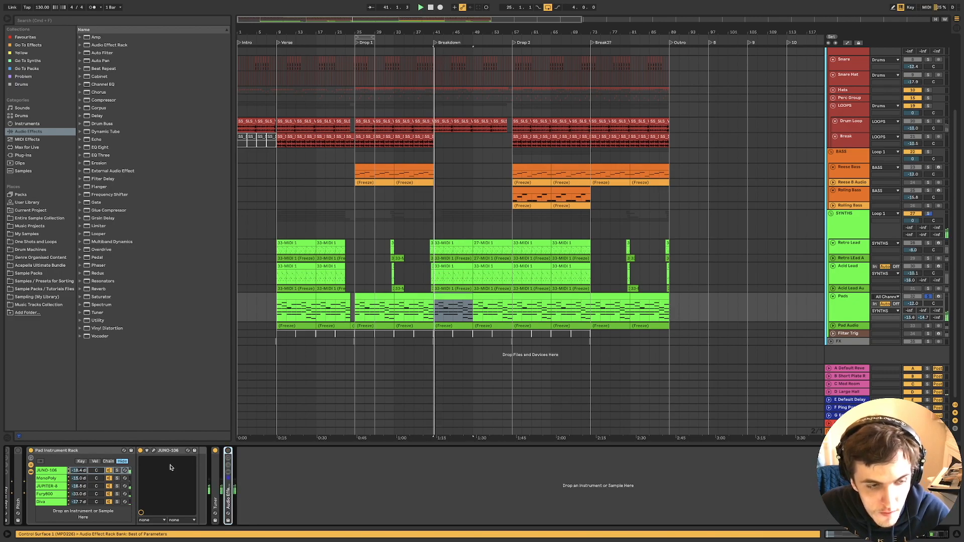
{"action": "left_click", "coordinate": [119, 471]}
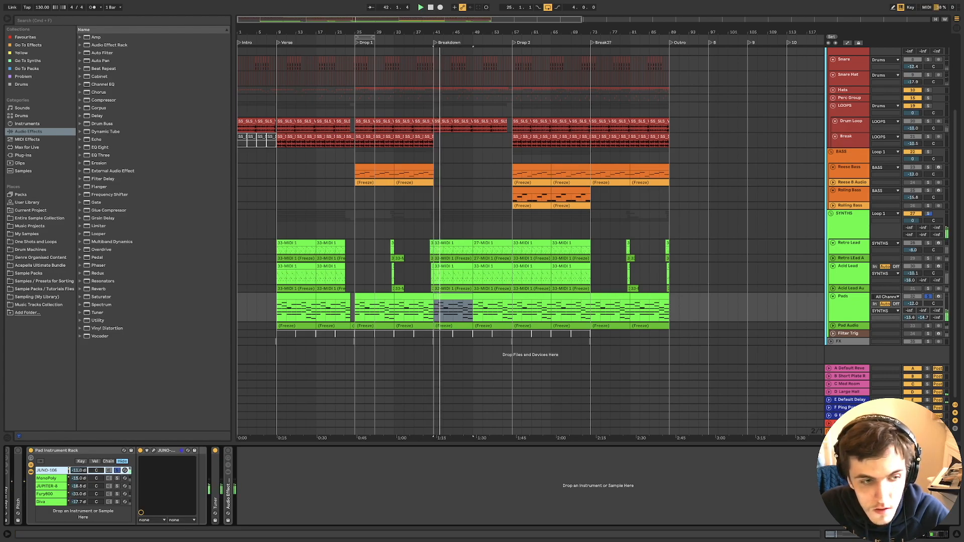
{"action": "left_click_drag", "start_coordinate": [85, 472], "coordinate": [84, 452]}
{"action": "key", "text": "super+z"}
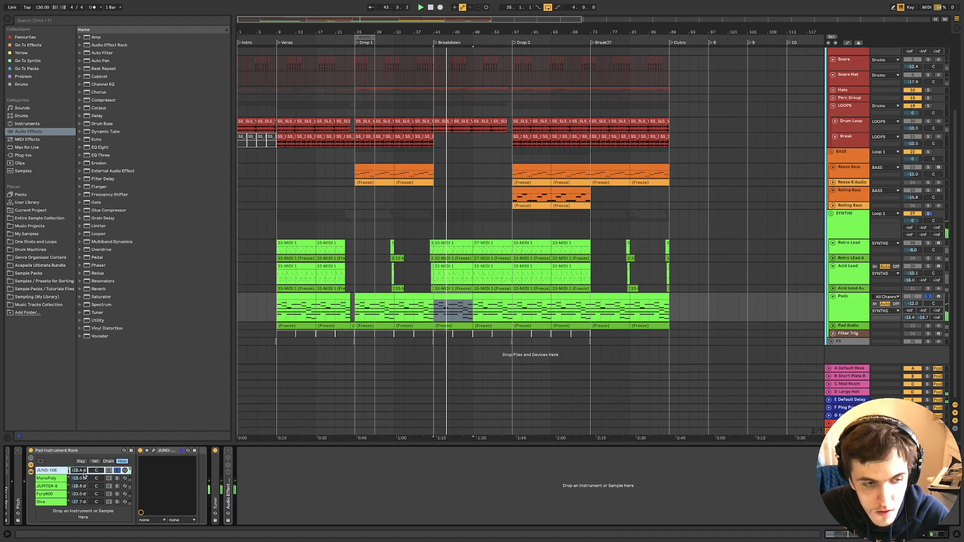
{"action": "left_click", "coordinate": [154, 451]}
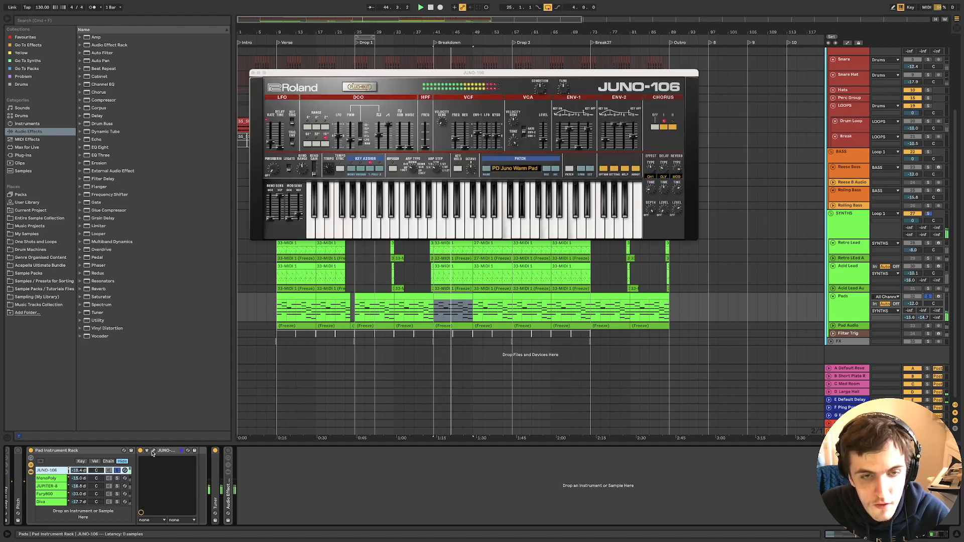
{"action": "left_click", "coordinate": [252, 74]}
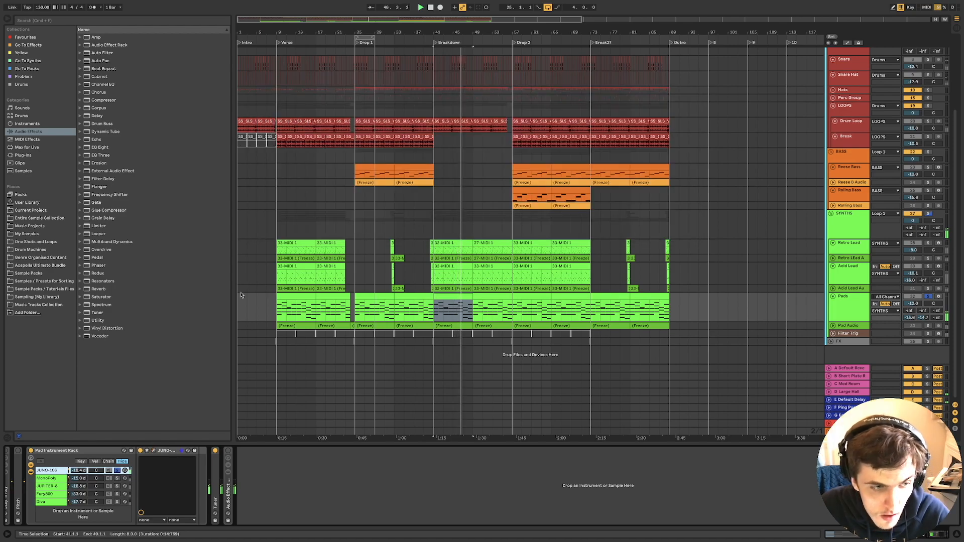
Solo the MonoPoly chain and audition it at 0 dB before setting its volume to -15 dB.
{"action": "left_click", "coordinate": [119, 480]}
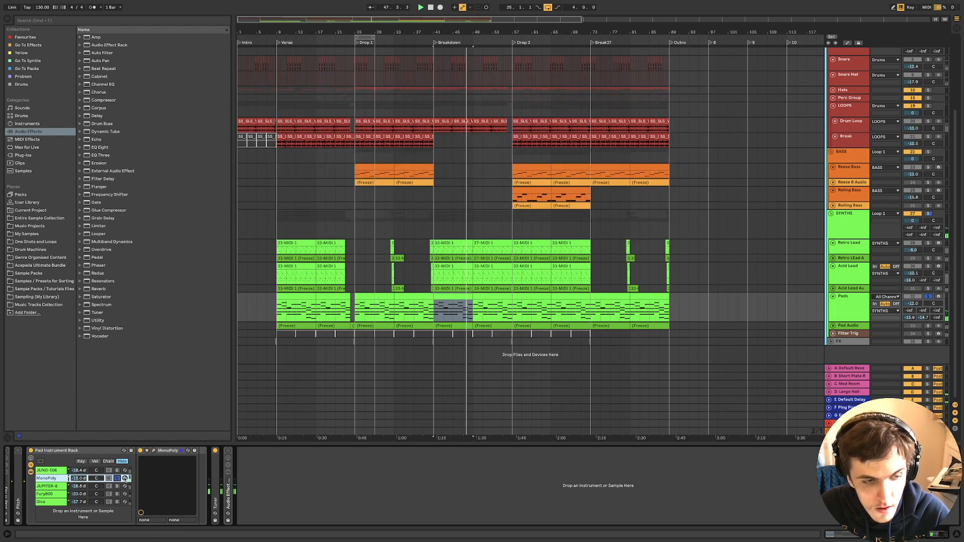
{"action": "left_click_drag", "start_coordinate": [85, 479], "coordinate": [85, 454]}
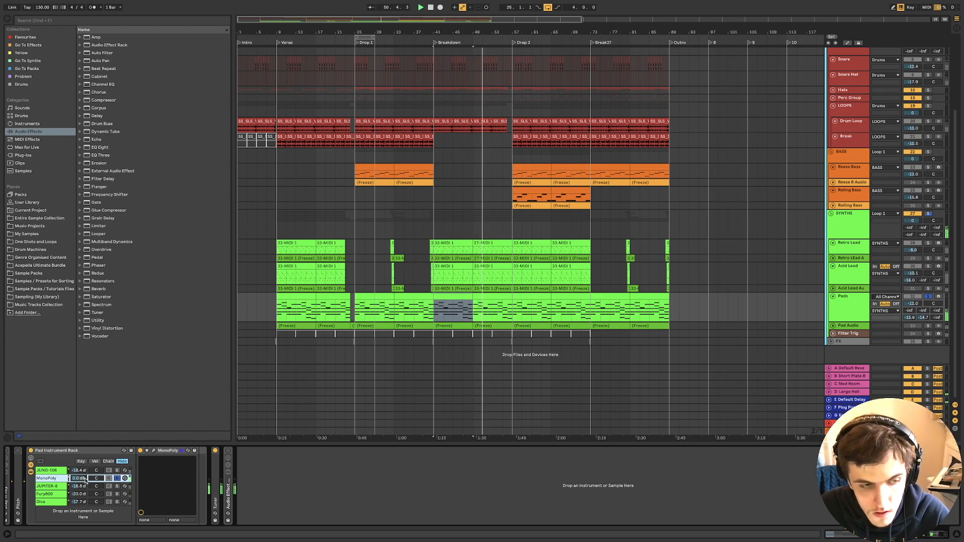
{"action": "type", "text": "-15"}
{"action": "key", "text": "Return"}
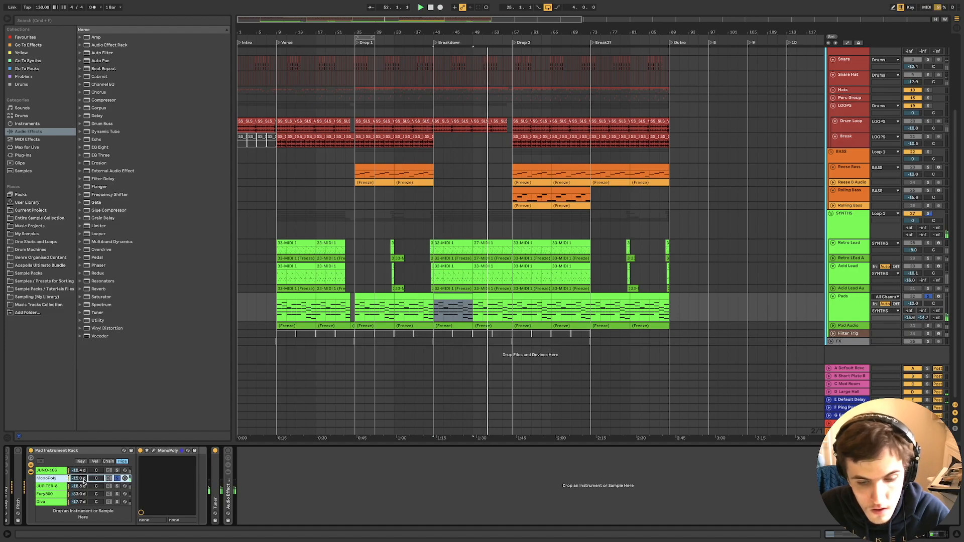
Undo the last MonoPoly volume reset with playback stopped, and view the plug-in's patch window.
{"action": "double_click", "coordinate": [85, 479]}
{"action": "key", "text": "space"}
{"action": "key", "text": "super+z"}
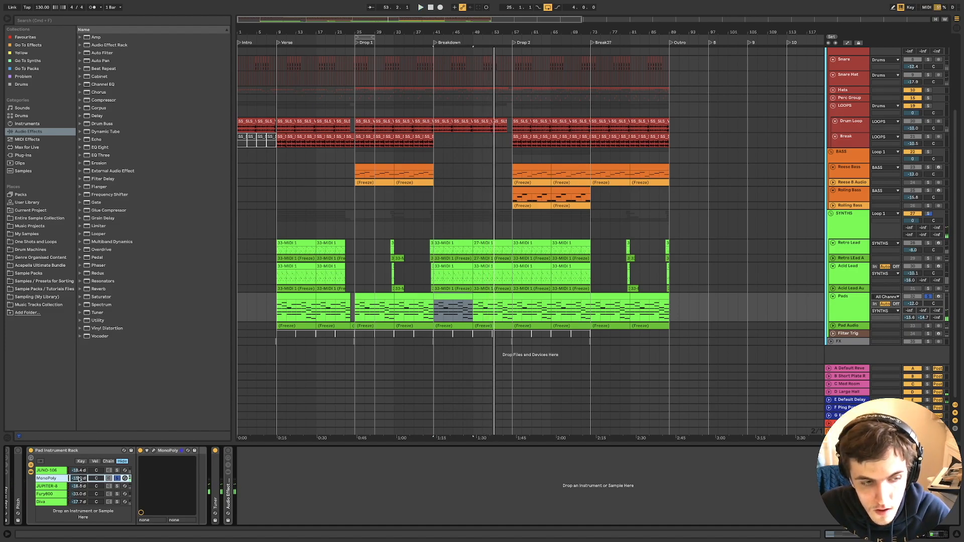
{"action": "left_click", "coordinate": [154, 450]}
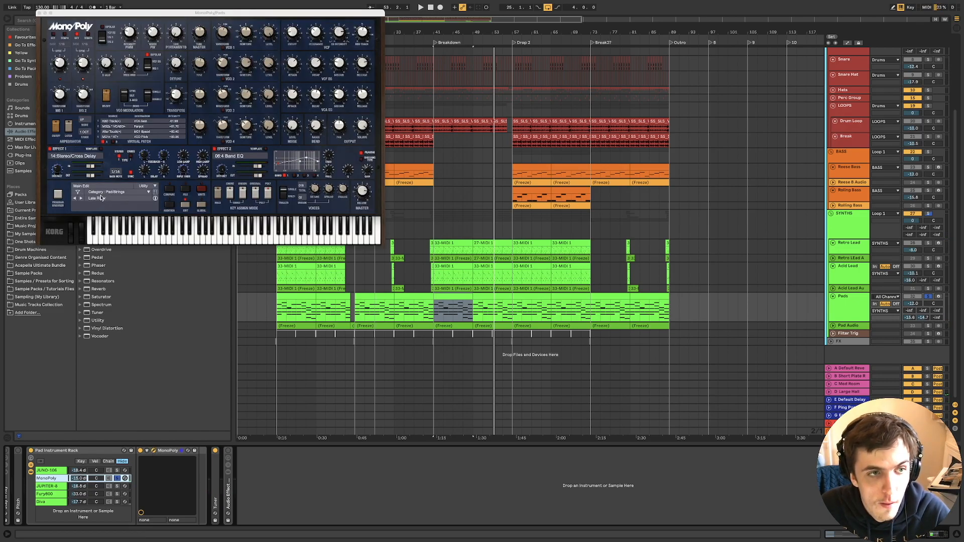
{"action": "left_click", "coordinate": [41, 13]}
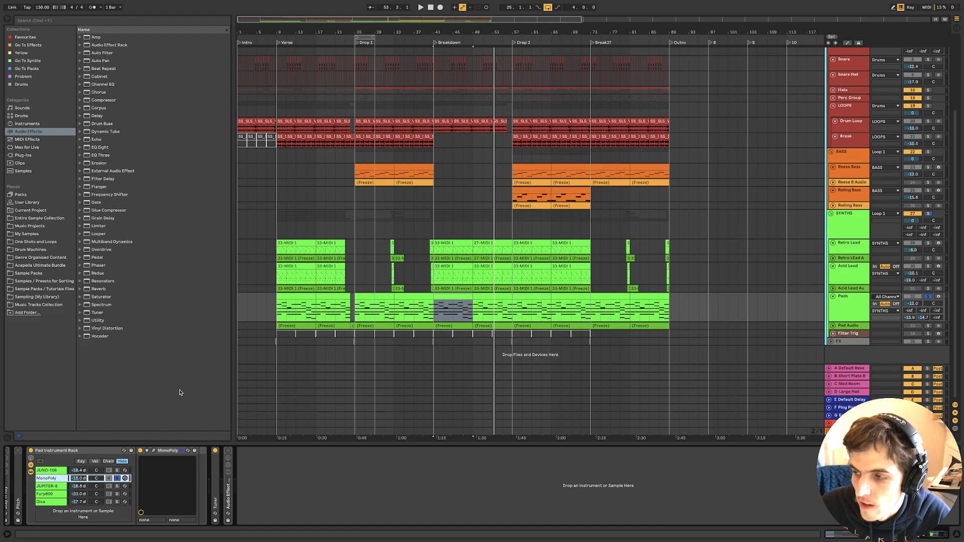
Audition the JUPITER-8 chain in solo at 0 dB, undo the volume change and view its plug-in patch.
{"action": "left_click", "coordinate": [115, 487]}
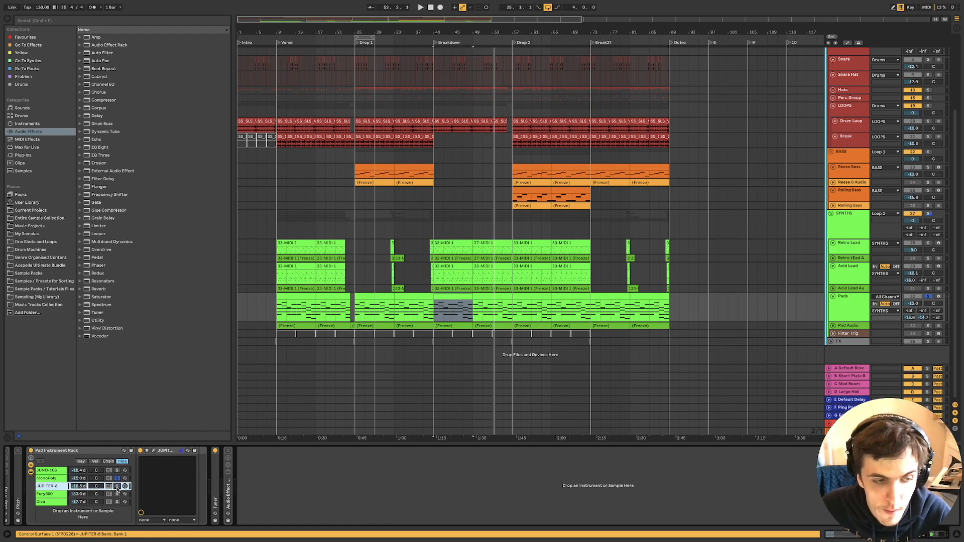
{"action": "key", "text": "space"}
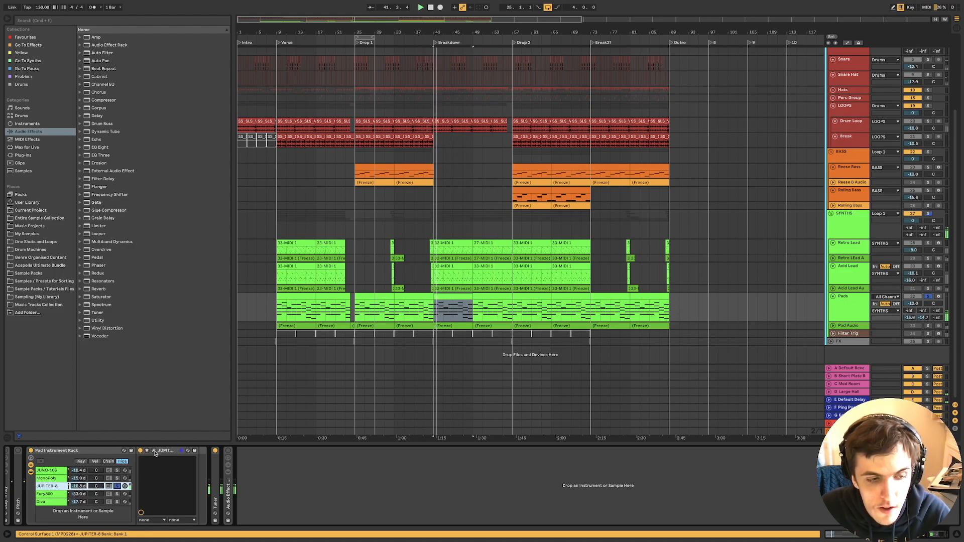
{"action": "double_click", "coordinate": [85, 487]}
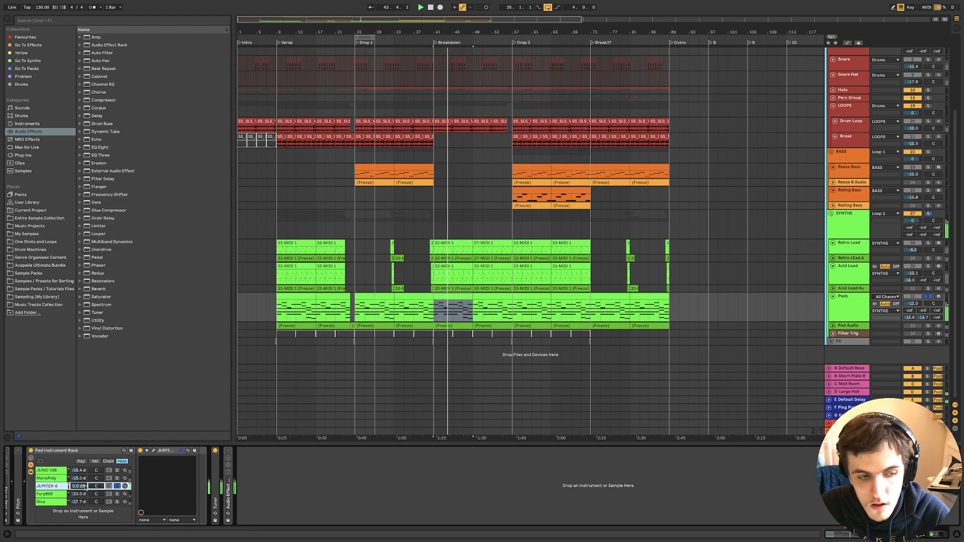
{"action": "key", "text": "super+z"}
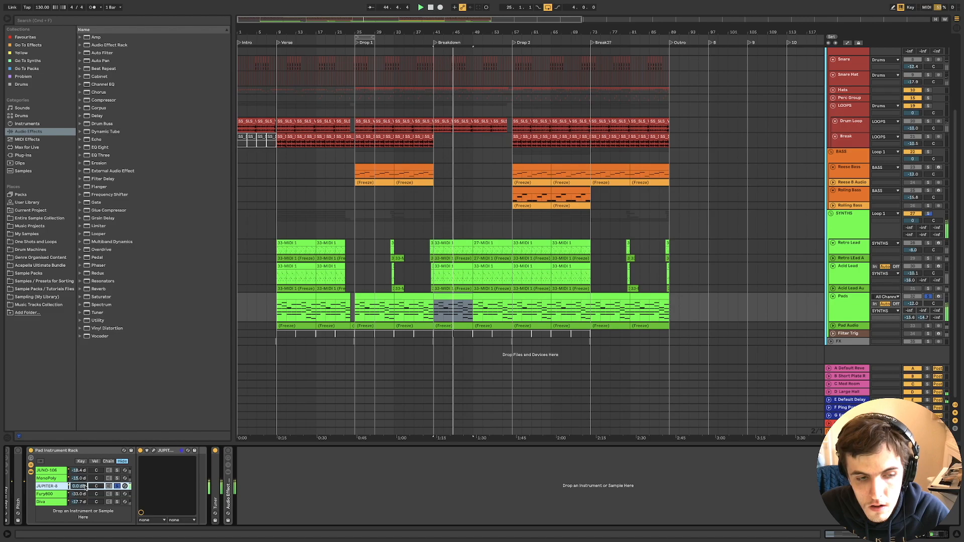
{"action": "left_click", "coordinate": [154, 451]}
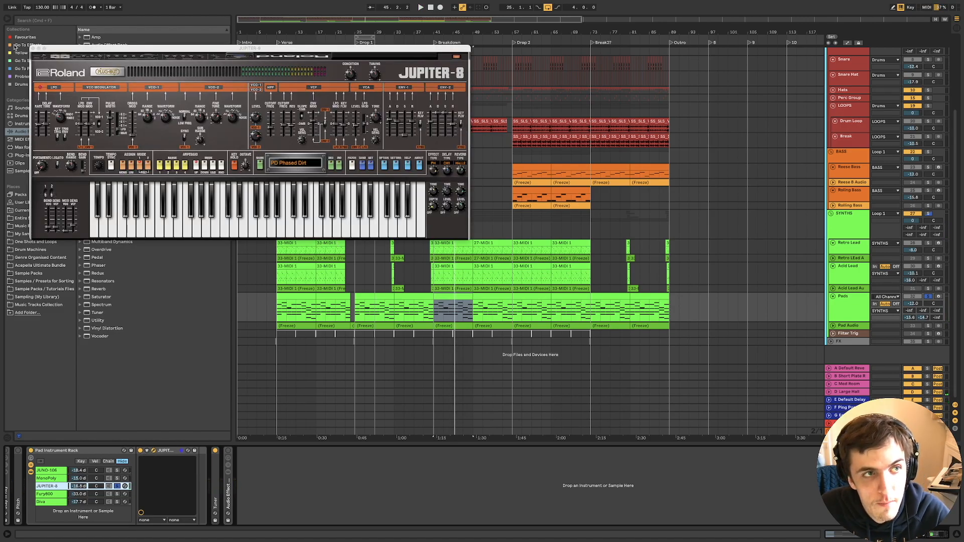
{"action": "left_click", "coordinate": [33, 48]}
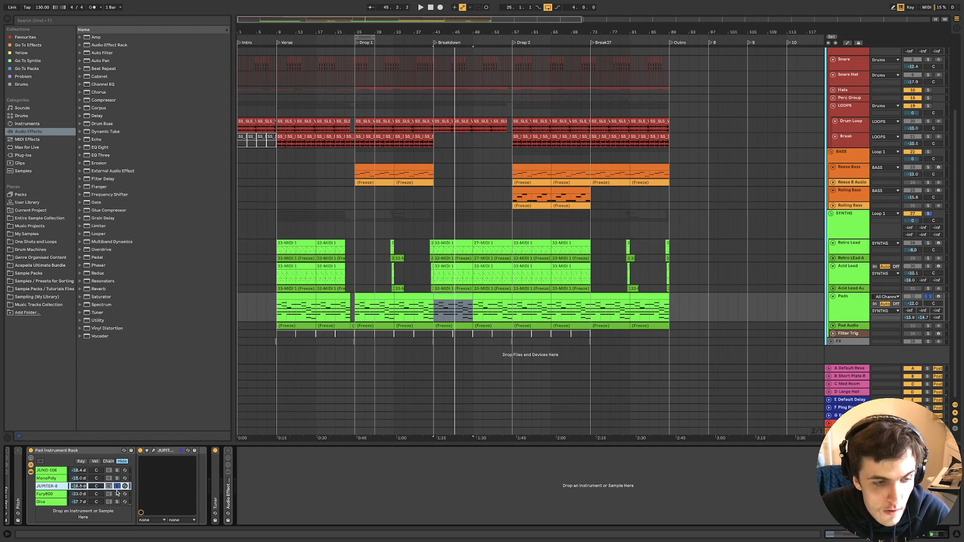
Audition the JUNO-106, MonoPoly and JUPITER-8 chains together, temporarily switching off the Diva and Fury800 chains.
{"action": "left_click", "coordinate": [117, 494]}
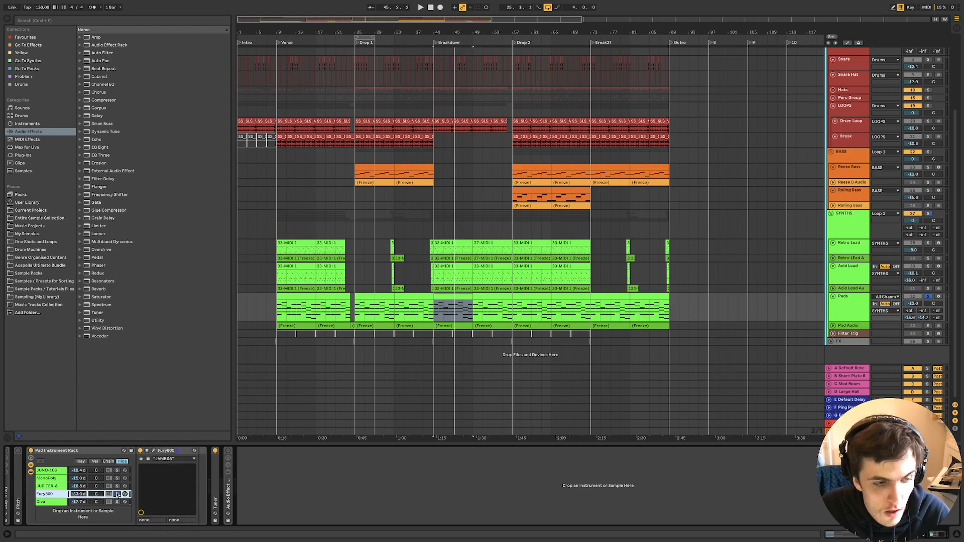
{"action": "left_click", "coordinate": [49, 486]}
{"action": "left_click", "coordinate": [52, 473], "text": "shift"}
{"action": "left_click", "coordinate": [117, 471]}
{"action": "left_click", "coordinate": [117, 479]}
{"action": "left_click", "coordinate": [117, 486]}
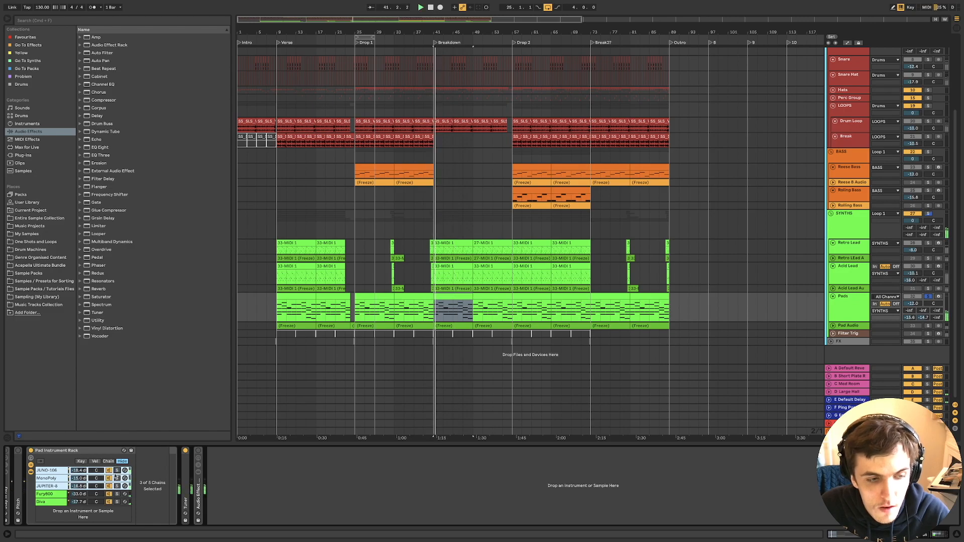
{"action": "left_click", "coordinate": [111, 503]}
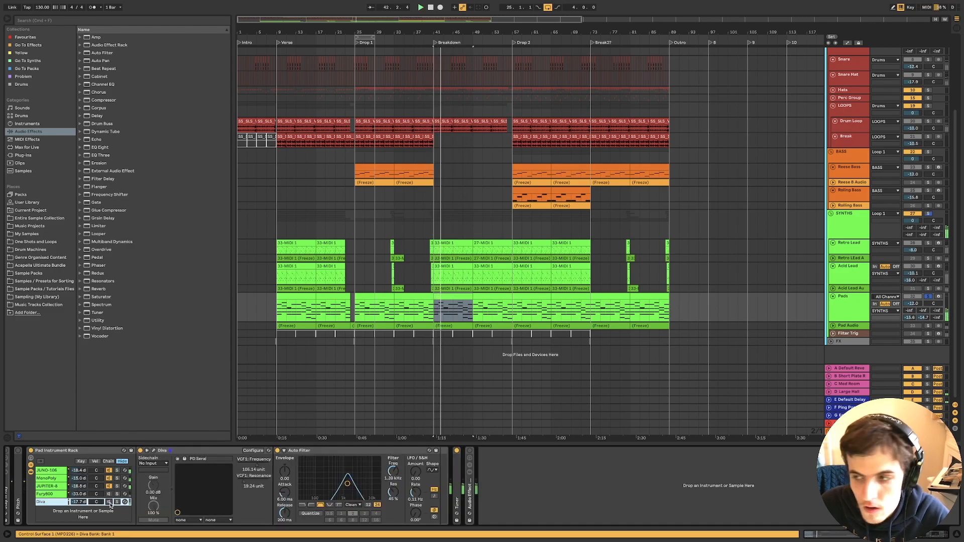
{"action": "left_click", "coordinate": [108, 496]}
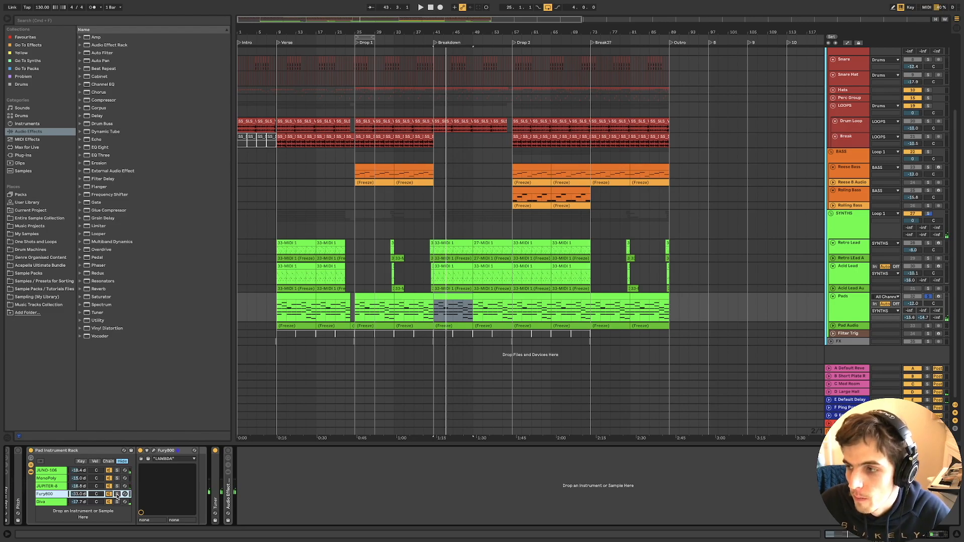
Audition the Fury800 chain in solo, view its plug-in patch, and try a 0 dB chain volume before undoing it.
{"action": "left_click", "coordinate": [117, 495]}
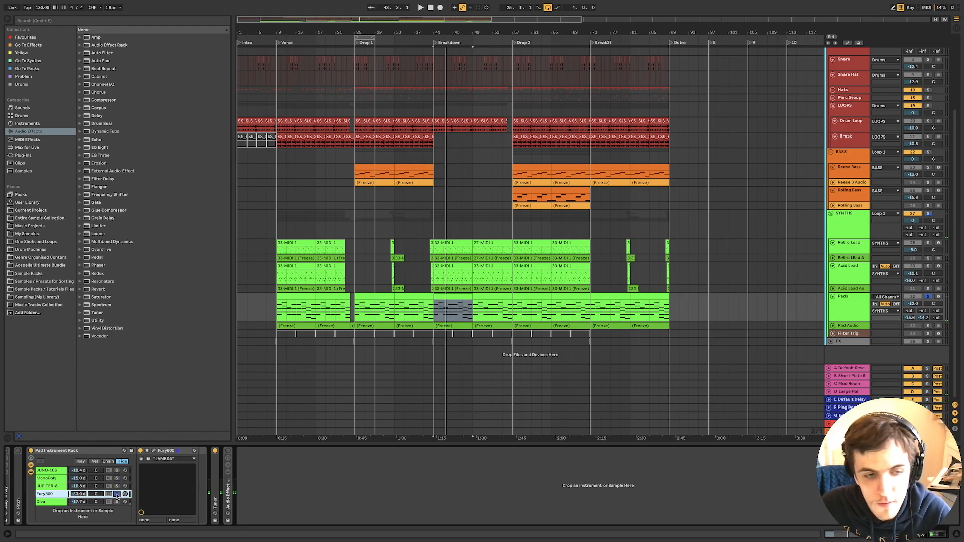
{"action": "left_click", "coordinate": [154, 451]}
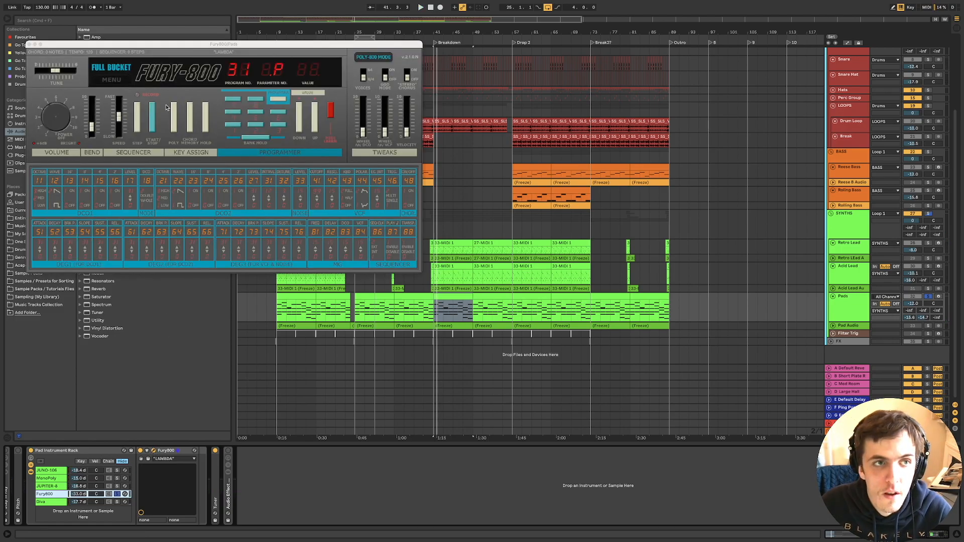
{"action": "left_click_drag", "start_coordinate": [175, 49], "coordinate": [236, 71]}
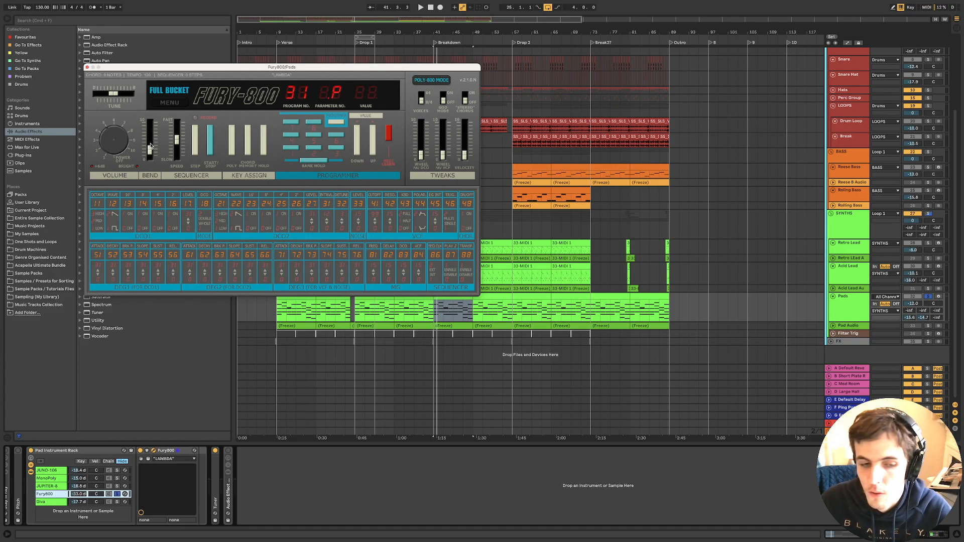
{"action": "left_click", "coordinate": [84, 494]}
{"action": "key", "text": "Delete"}
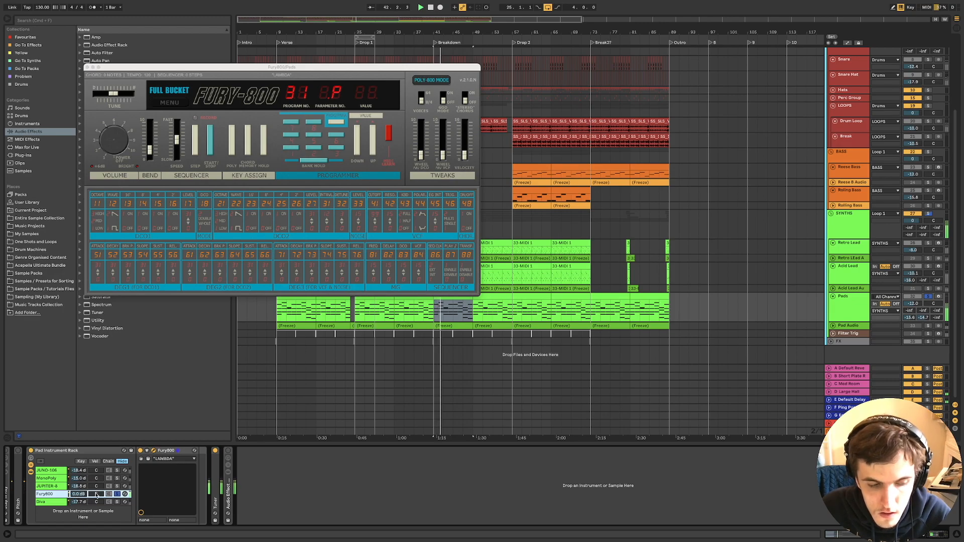
{"action": "key", "text": "super+z"}
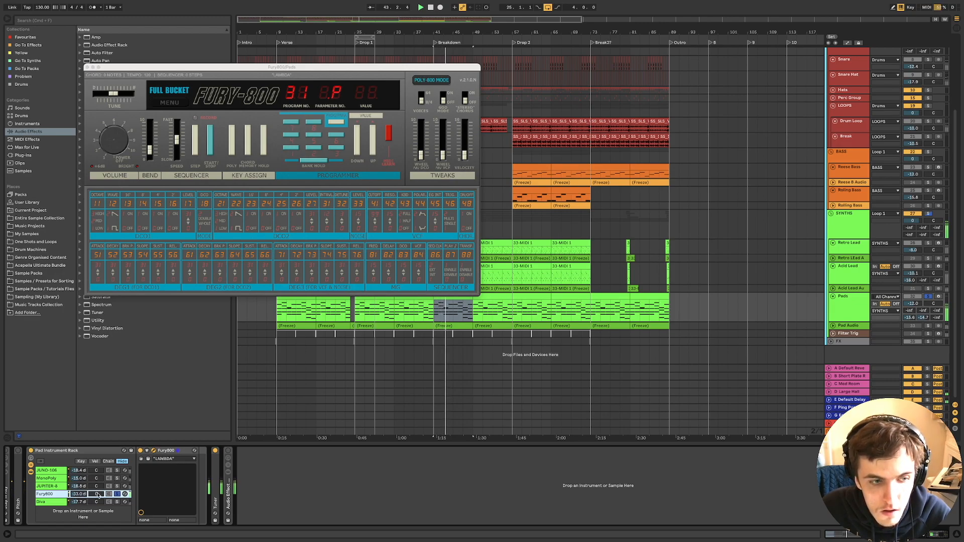
Audition the Diva chain in solo, unsolo it and look through the other chains of the Pad Instrument Rack.
{"action": "left_click", "coordinate": [118, 503]}
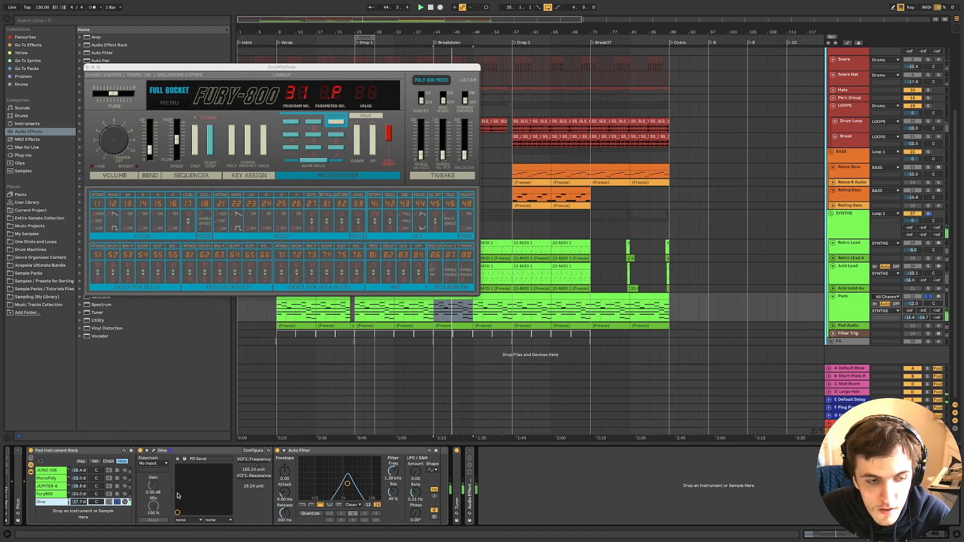
{"action": "key", "text": "super+z"}
{"action": "left_click", "coordinate": [117, 503]}
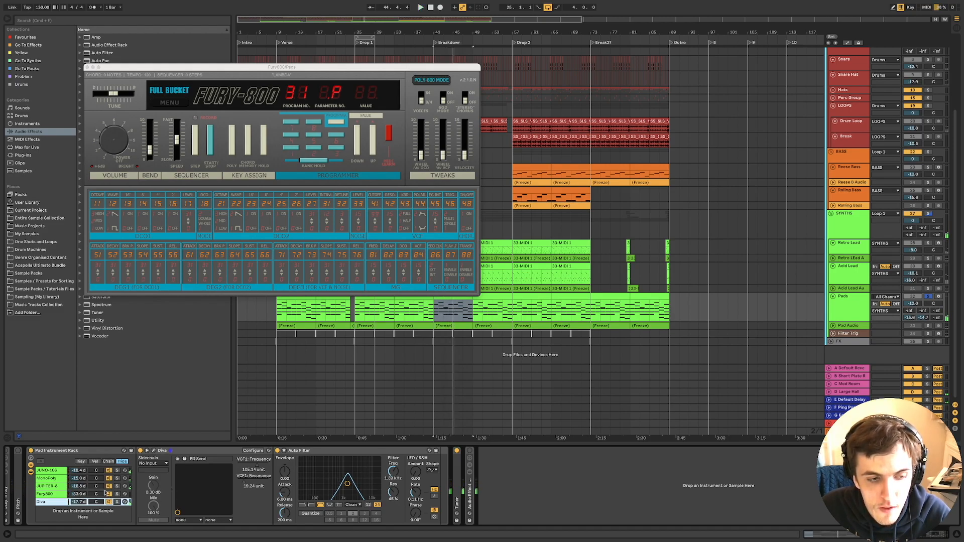
{"action": "left_click", "coordinate": [46, 472]}
{"action": "left_click", "coordinate": [48, 479]}
{"action": "left_click", "coordinate": [47, 486]}
{"action": "left_click", "coordinate": [53, 495]}
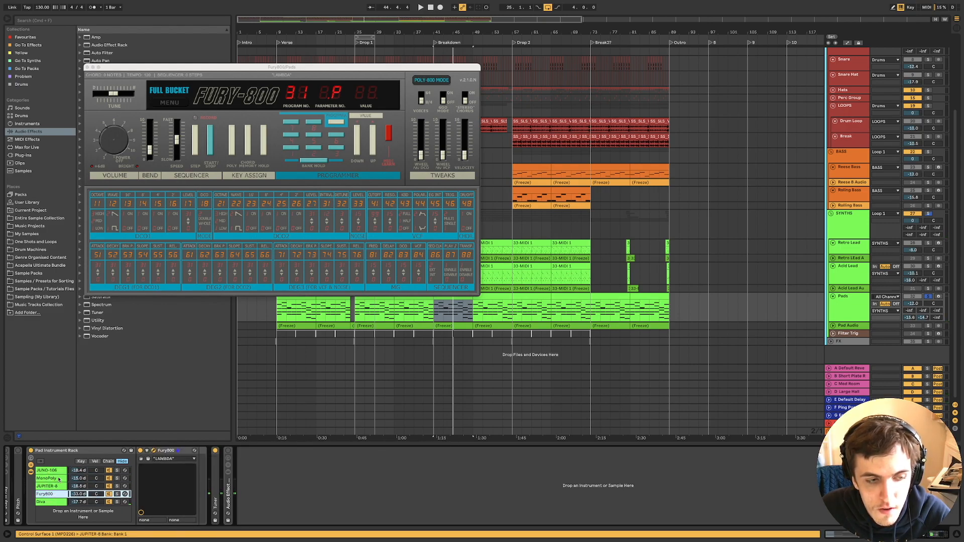
{"action": "left_click", "coordinate": [58, 472]}
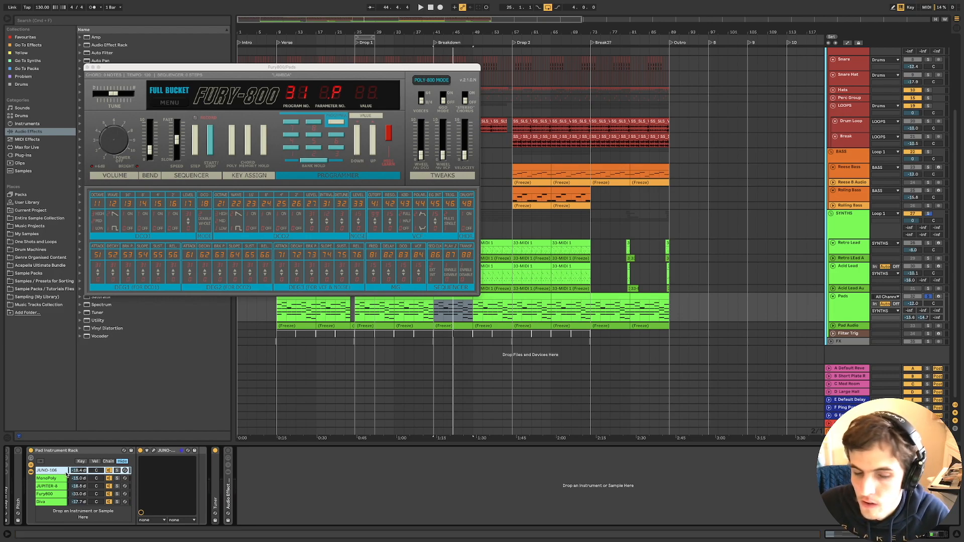
Expand the Pads track's Audio Effect Rack and audition its effects on the Breakdown and Drop 2 clips.
{"action": "left_click", "coordinate": [227, 485]}
{"action": "left_click", "coordinate": [227, 485]}
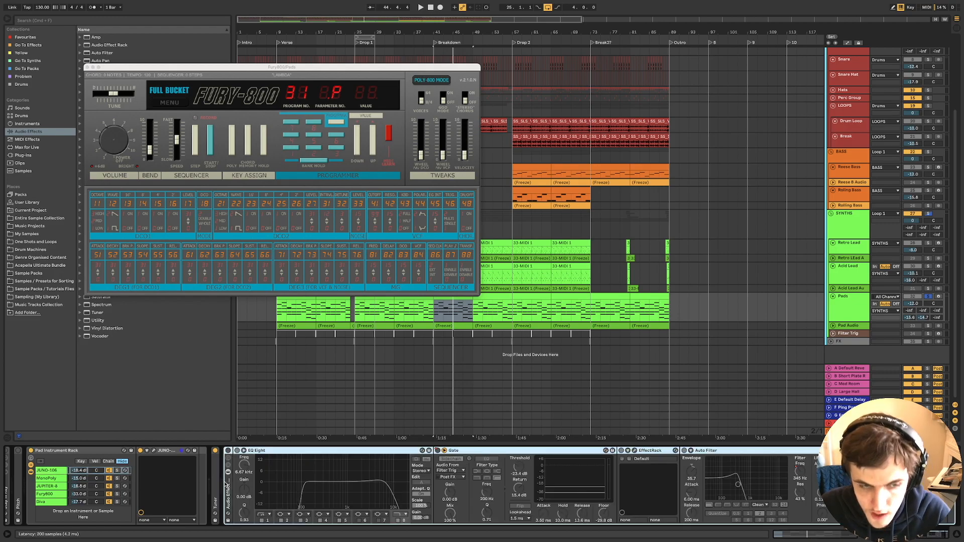
{"action": "key", "text": "space"}
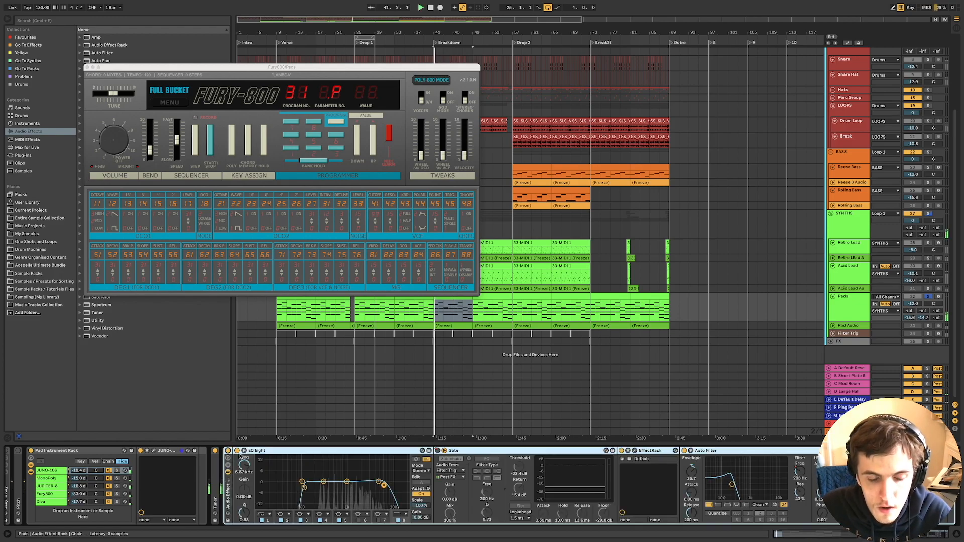
{"action": "left_click", "coordinate": [523, 303]}
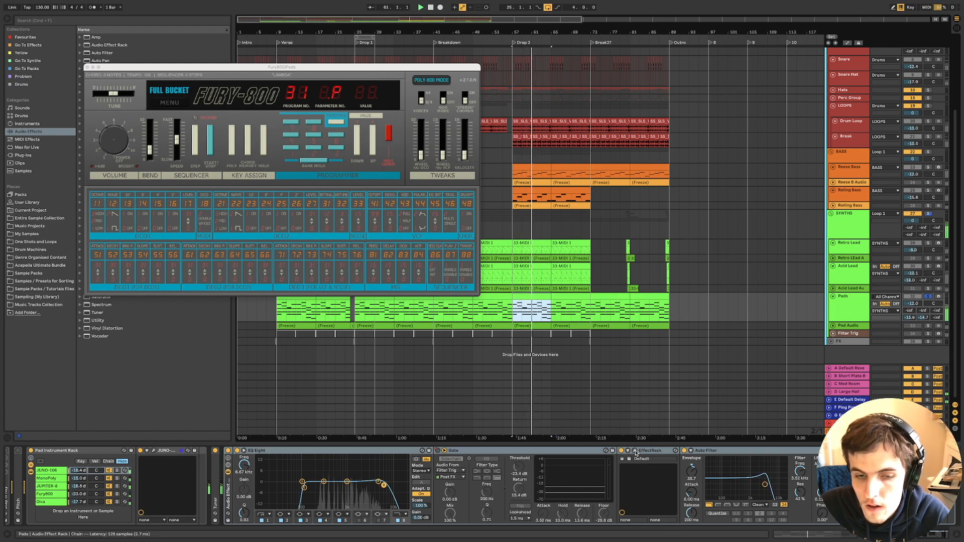
View the Phase Wah preset in the Soundtoys EffectRack plug-in and close its window.
{"action": "left_click", "coordinate": [635, 450]}
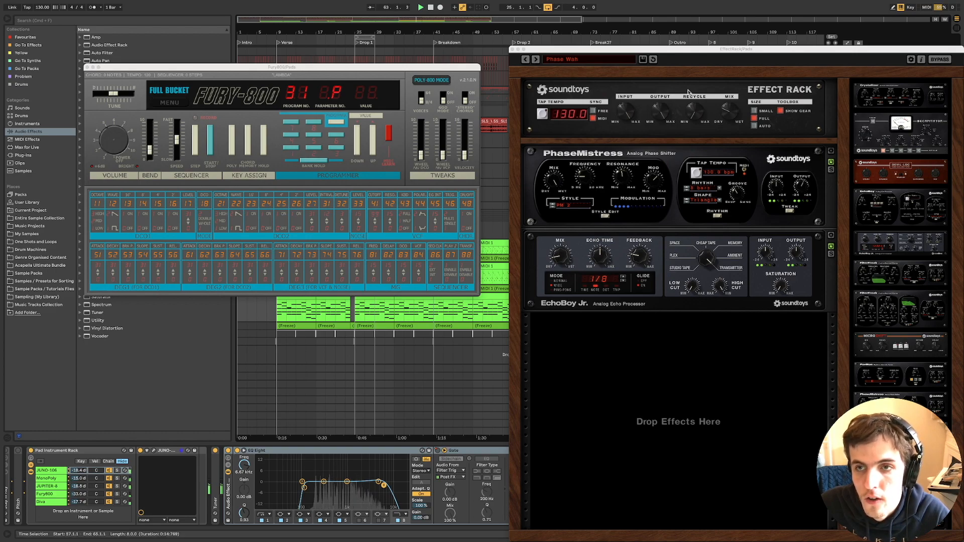
{"action": "left_click", "coordinate": [512, 50]}
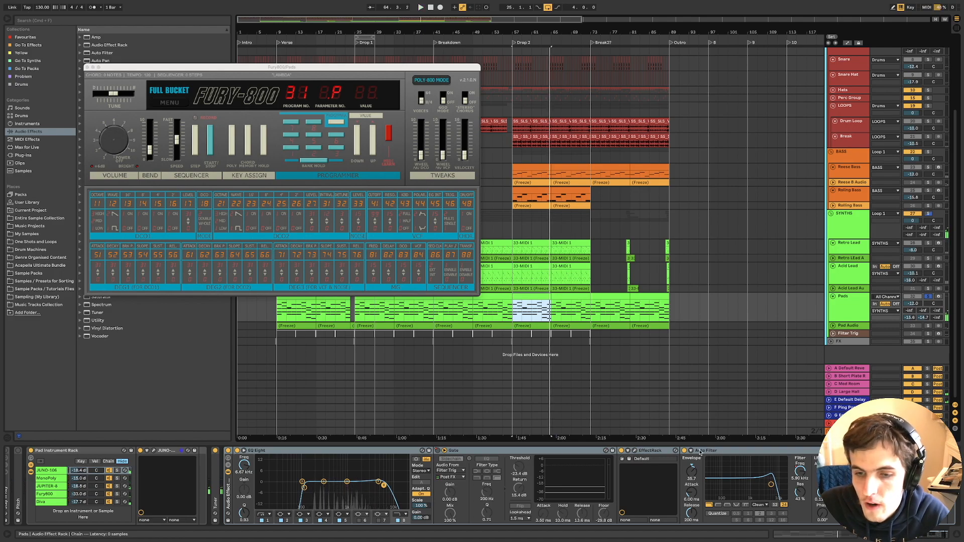
{"action": "left_click", "coordinate": [636, 452]}
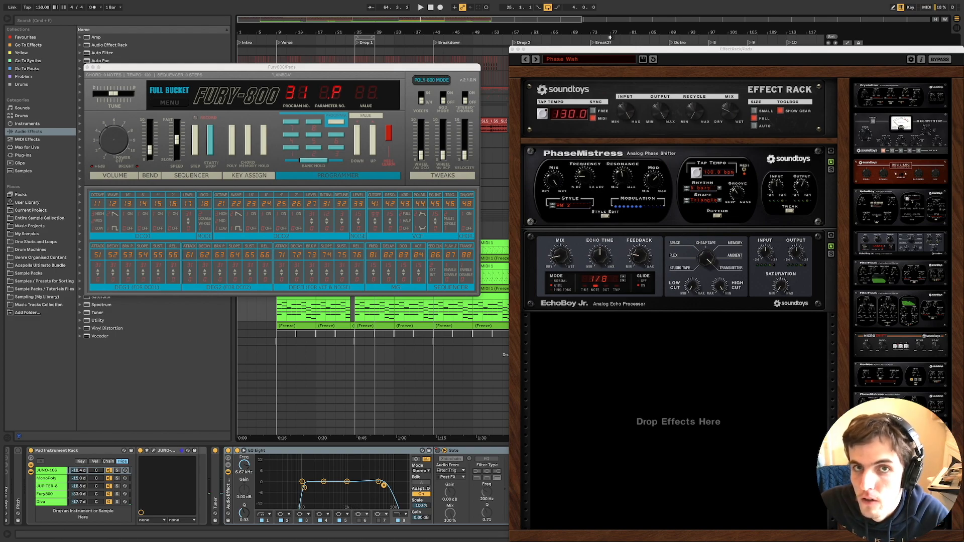
{"action": "left_click", "coordinate": [513, 50]}
Play the Drop 2 pads while examining the Auto Filter at the end of the effect chain.
{"action": "key", "text": "space"}
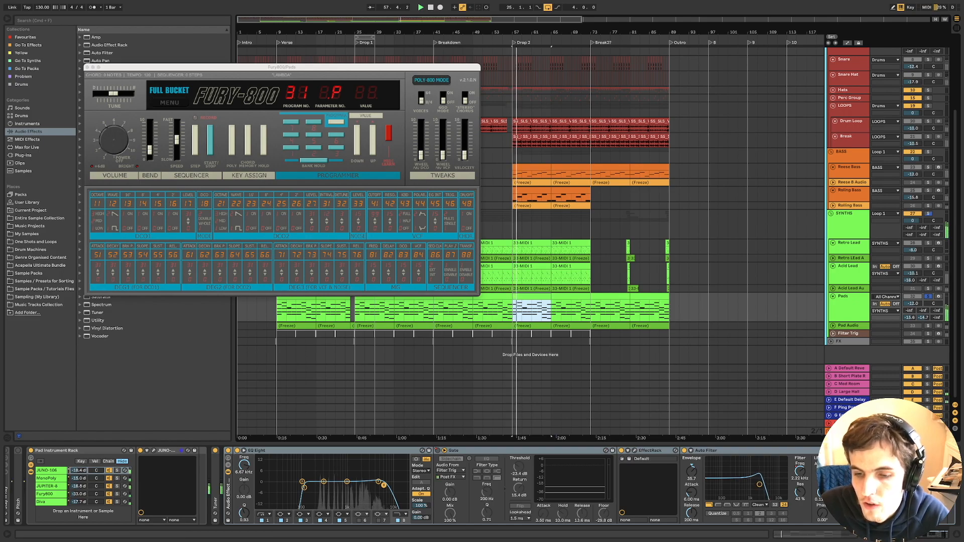
{"action": "left_click", "coordinate": [652, 478]}
{"action": "scroll", "coordinate": [652, 478], "scroll_direction": "right", "scroll_amount": 1}
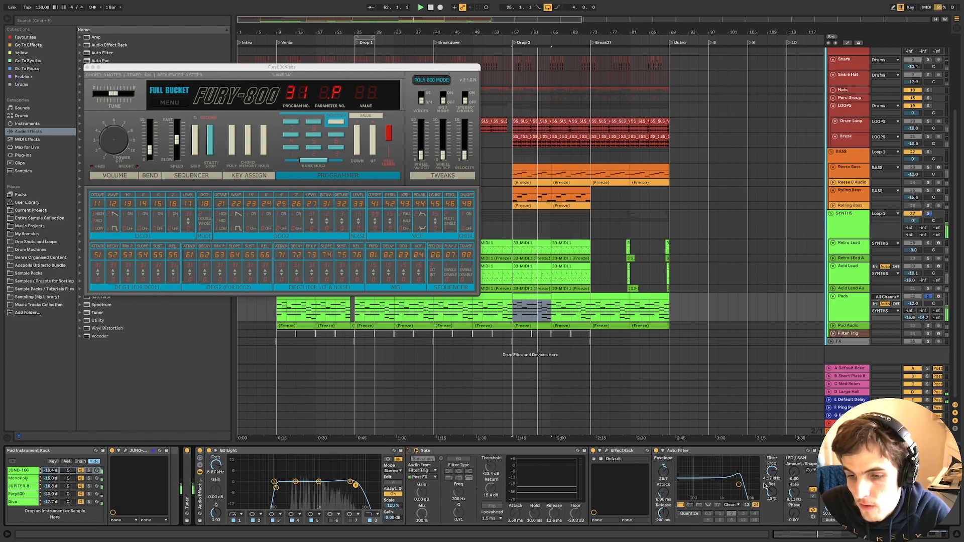
{"action": "scroll", "coordinate": [765, 486], "scroll_direction": "right", "scroll_amount": 2}
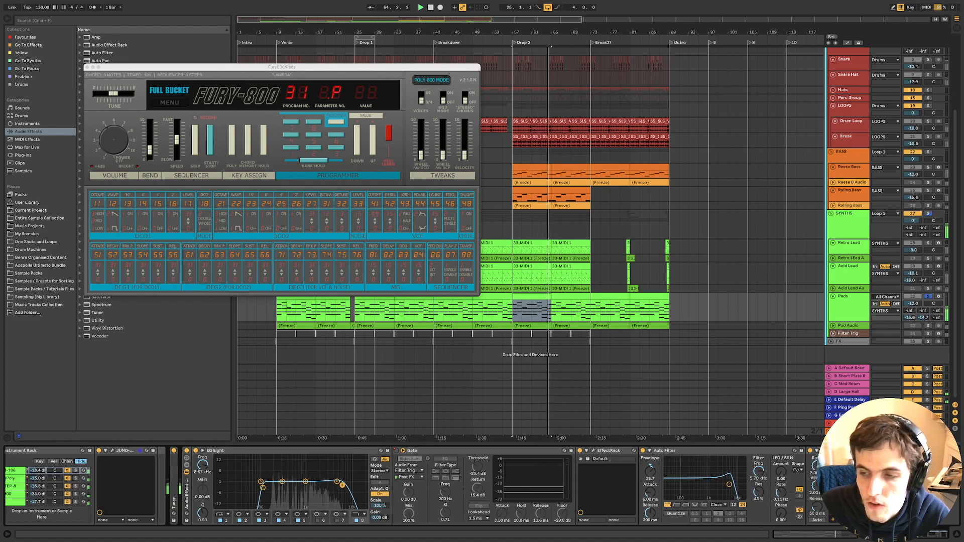
{"action": "key", "text": "space"}
Compare how the Pads effects behave on the clips in the second break, the Breakdown and both halves of Drop 1.
{"action": "left_click", "coordinate": [605, 297]}
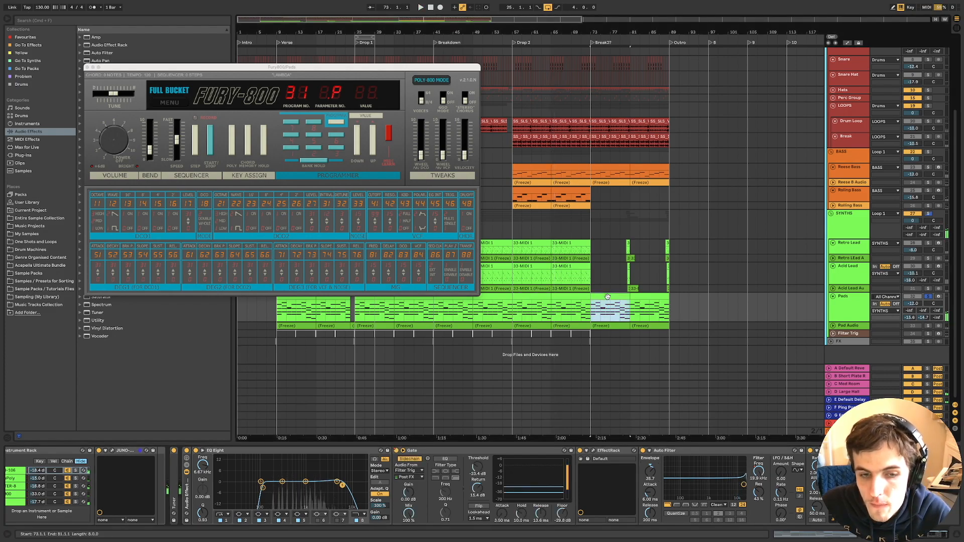
{"action": "left_click", "coordinate": [447, 302]}
{"action": "key", "text": "space"}
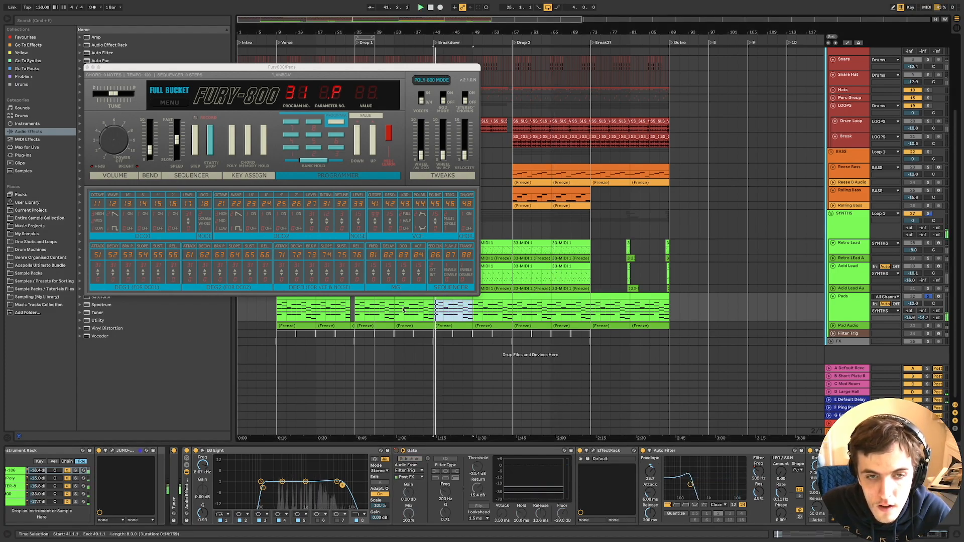
{"action": "left_click", "coordinate": [407, 299]}
{"action": "key", "text": "space"}
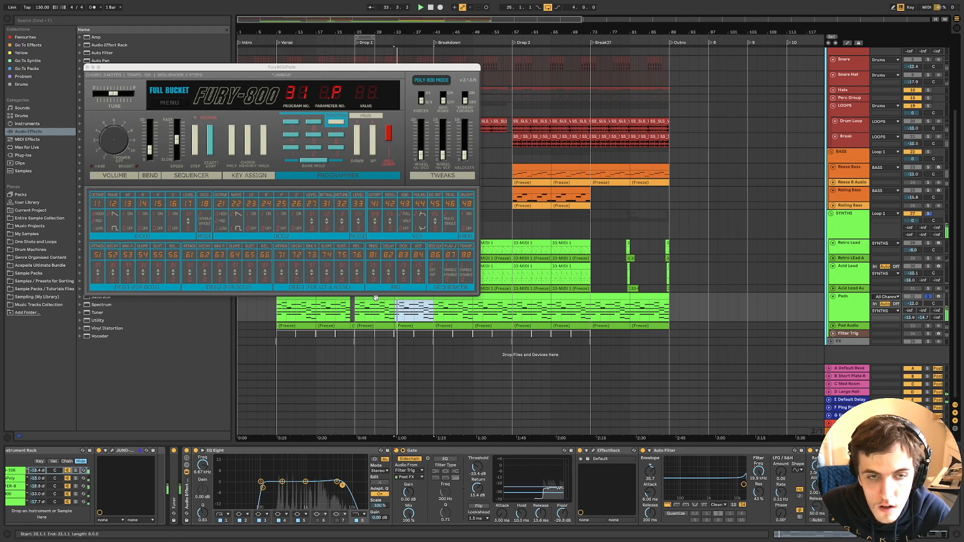
{"action": "key", "text": "space"}
{"action": "left_click", "coordinate": [382, 299]}
{"action": "key", "text": "space"}
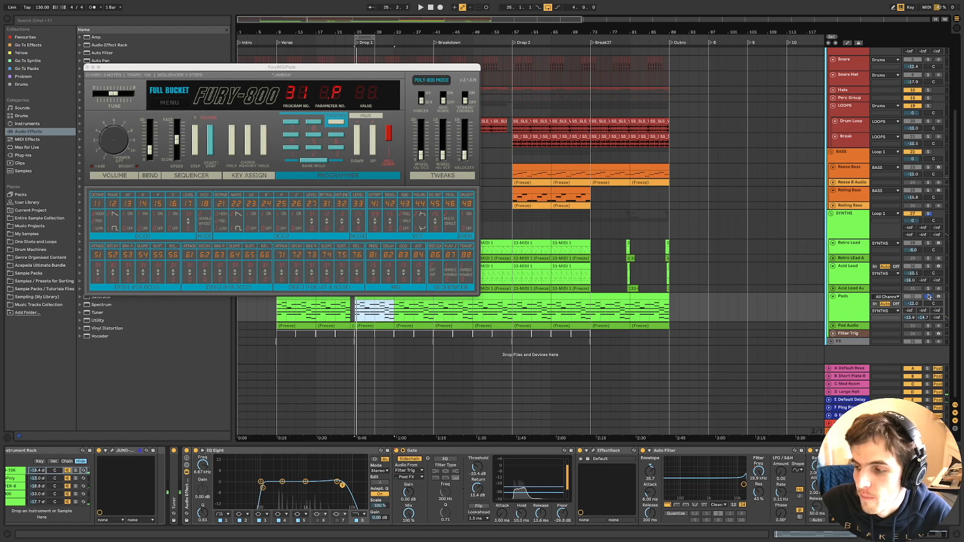
Close the Fury800 plug-in window and audition the Drop 1 pads with the Gate bypassed before re-enabling it.
{"action": "left_click", "coordinate": [929, 297]}
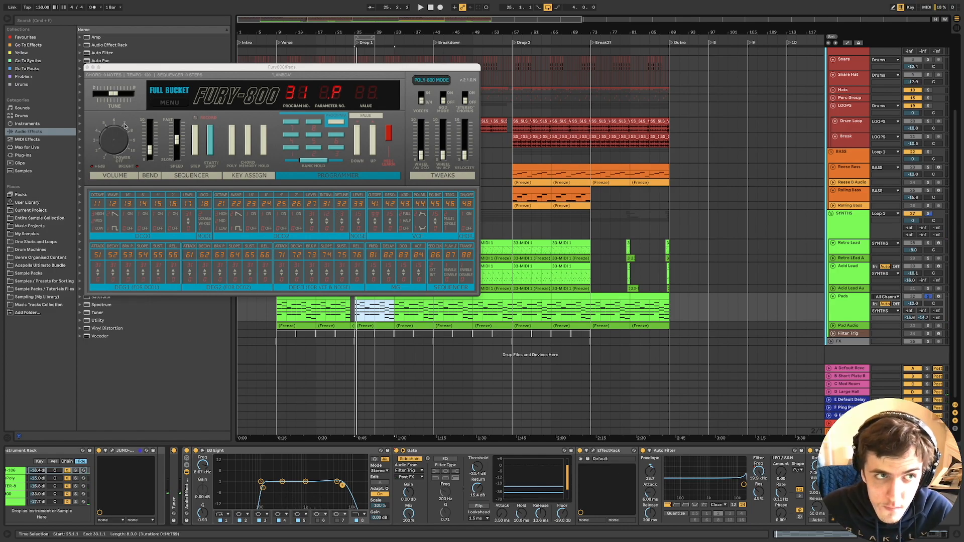
{"action": "left_click", "coordinate": [87, 67]}
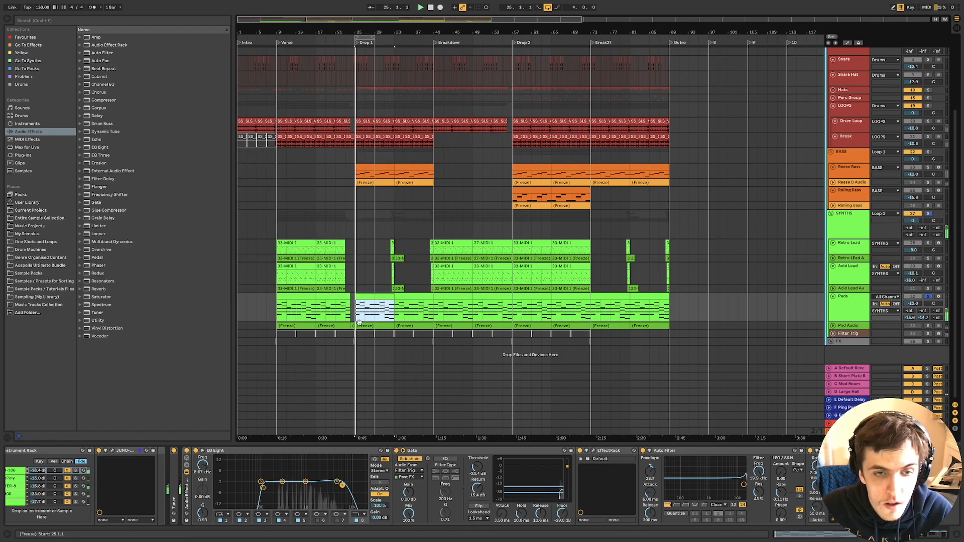
{"action": "scroll", "coordinate": [351, 319], "scroll_direction": "up", "scroll_amount": 5}
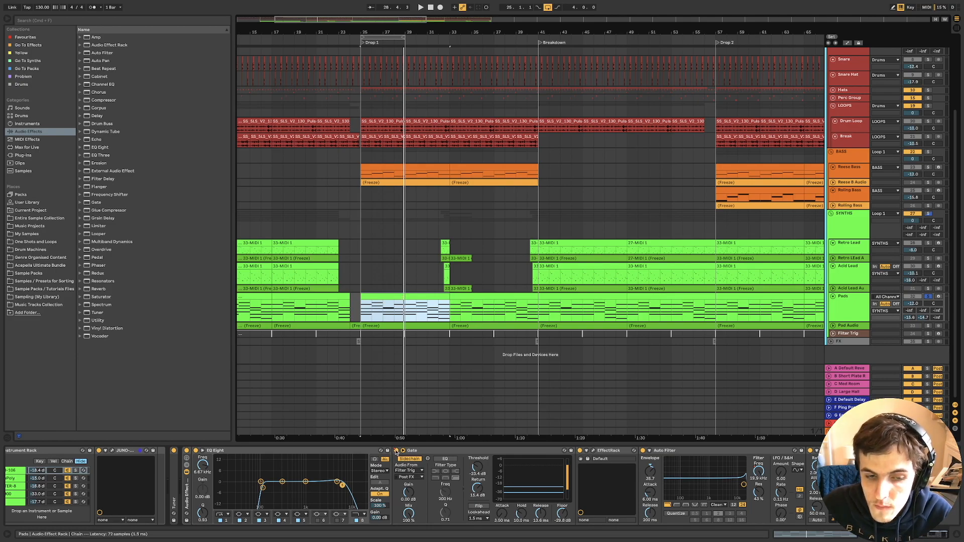
{"action": "left_click", "coordinate": [397, 451]}
{"action": "key", "text": "space"}
{"action": "key", "text": "space"}
{"action": "left_click", "coordinate": [397, 451]}
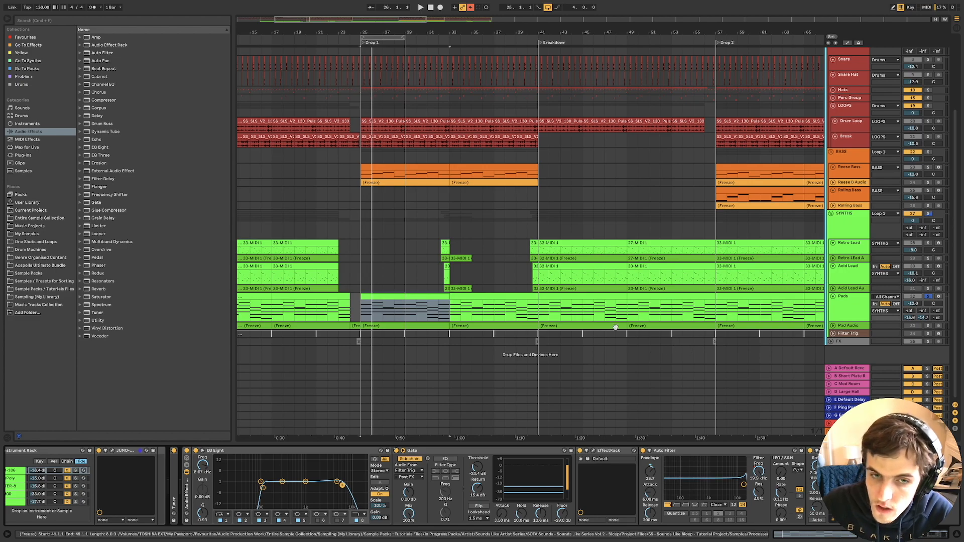
Unfold the Filter Trig track, open its Drop 1 MIDI clip, play it and select all notes of its single-pitch rhythm.
{"action": "left_click", "coordinate": [835, 334]}
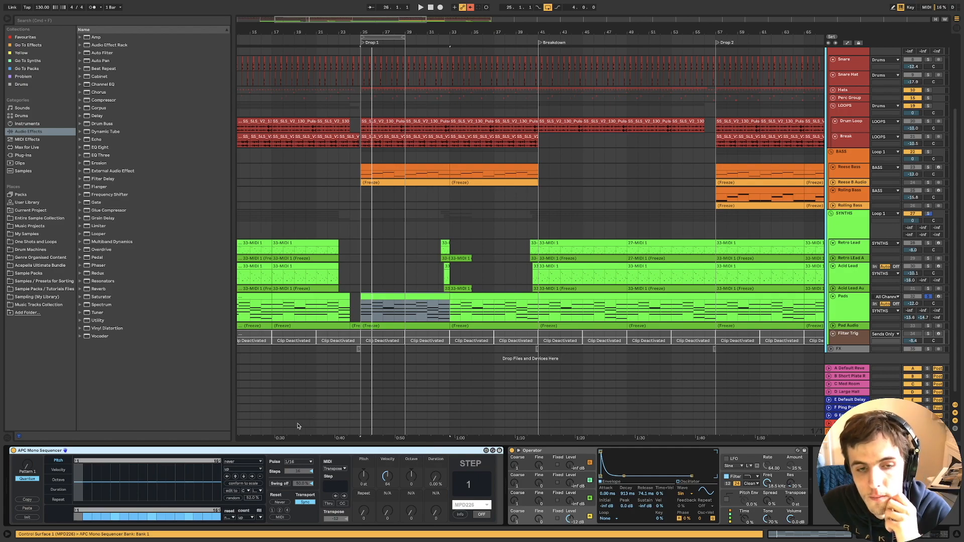
{"action": "left_click", "coordinate": [378, 334]}
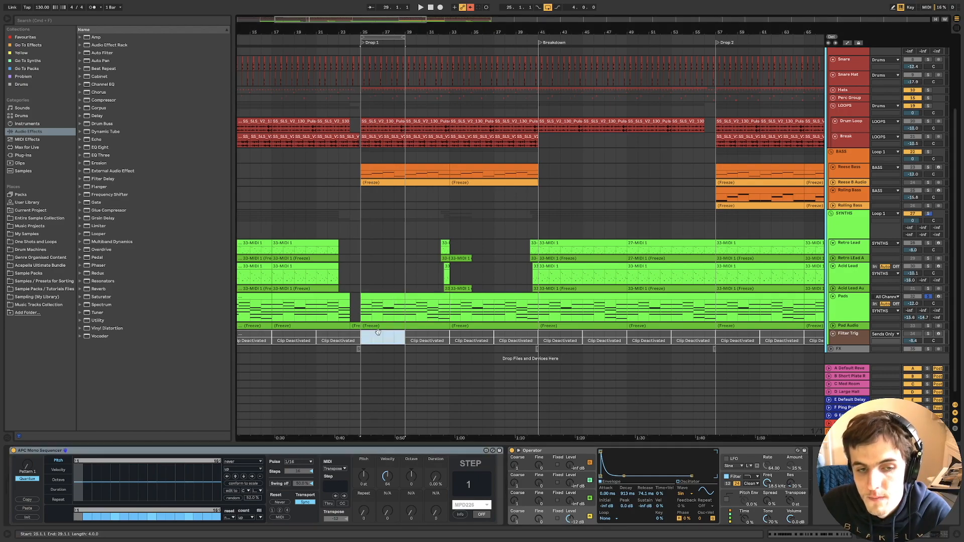
{"action": "double_click", "coordinate": [376, 334]}
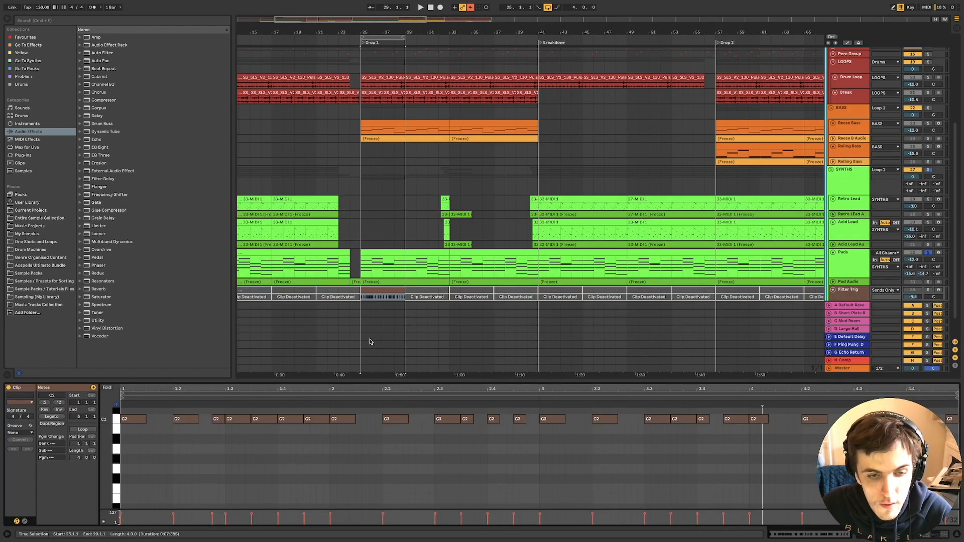
{"action": "key", "text": "space"}
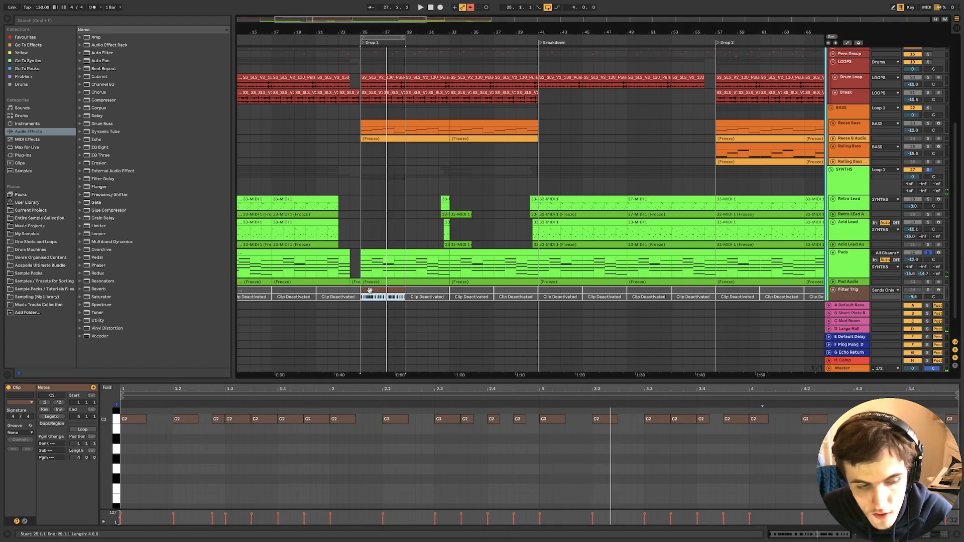
{"action": "left_click", "coordinate": [115, 423]}
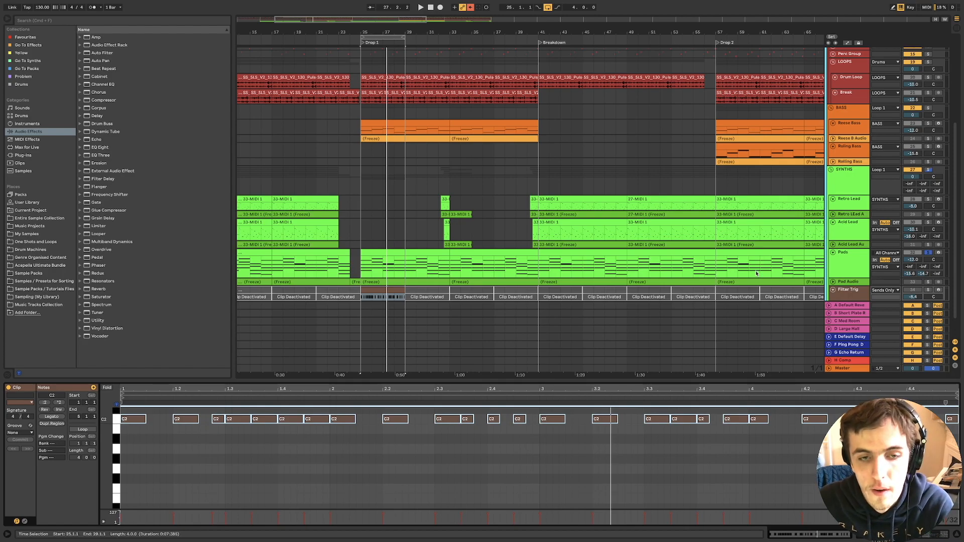
Switch off the APC Mono Sequencer on the Filter Trig track and play the track's Drop 1 MIDI clip.
{"action": "double_click", "coordinate": [852, 294]}
{"action": "left_click", "coordinate": [14, 451]}
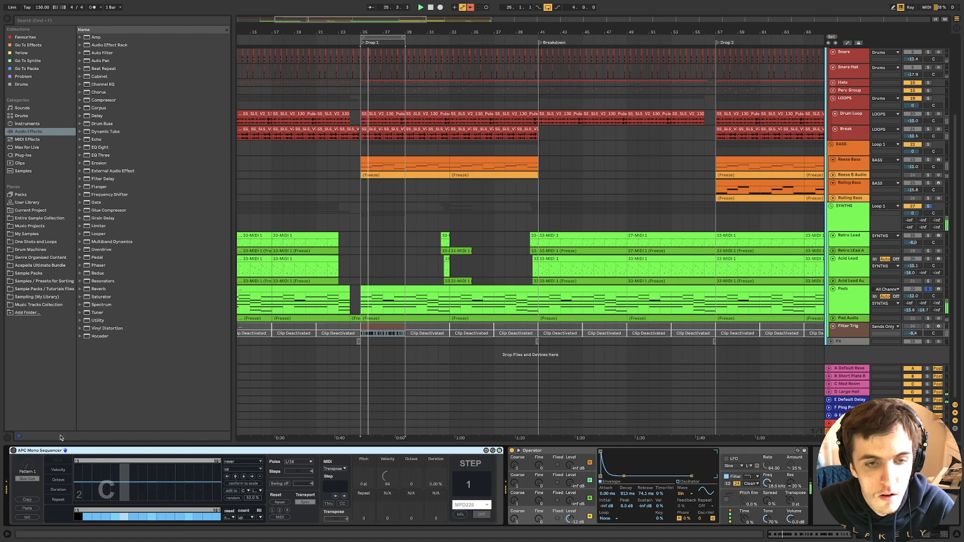
{"action": "double_click", "coordinate": [375, 329]}
{"action": "key", "text": "space"}
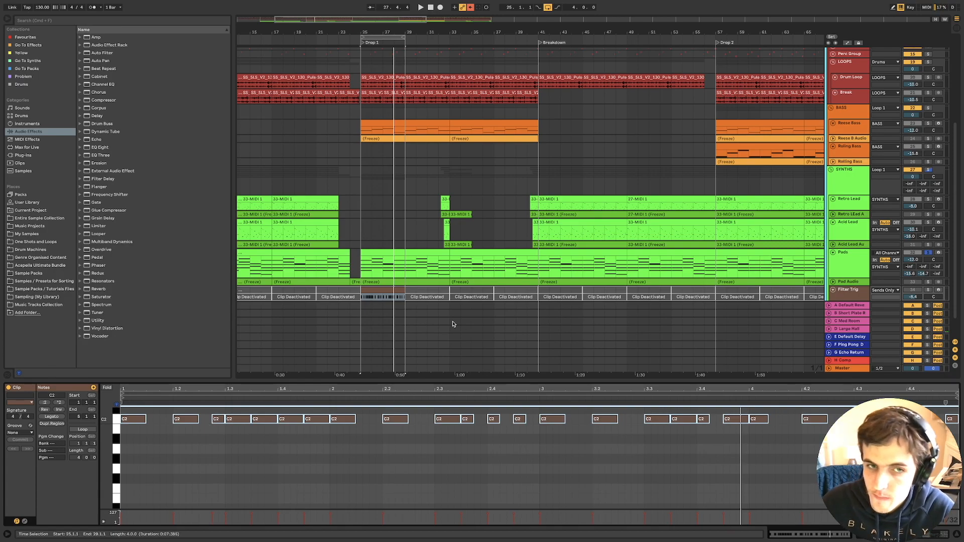
Delete the Drop 1 clip on the Filter Trig track and undo back to the deactivated clip.
{"action": "left_click", "coordinate": [395, 293]}
{"action": "key", "text": "Delete"}
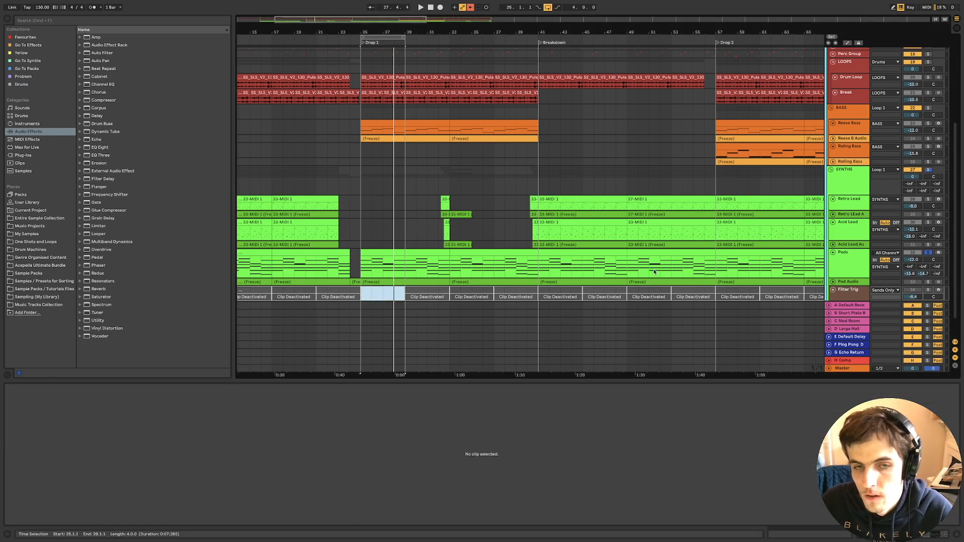
{"action": "key", "text": "super+z"}
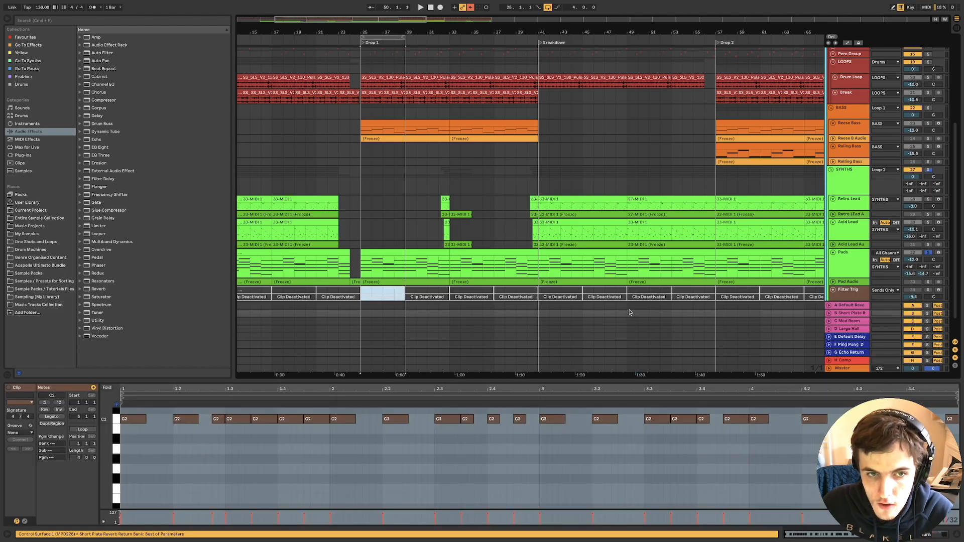
Re-enable the APC Mono Sequencer in the Filter Trig track's device chain.
{"action": "left_click", "coordinate": [732, 312]}
{"action": "left_click", "coordinate": [848, 291]}
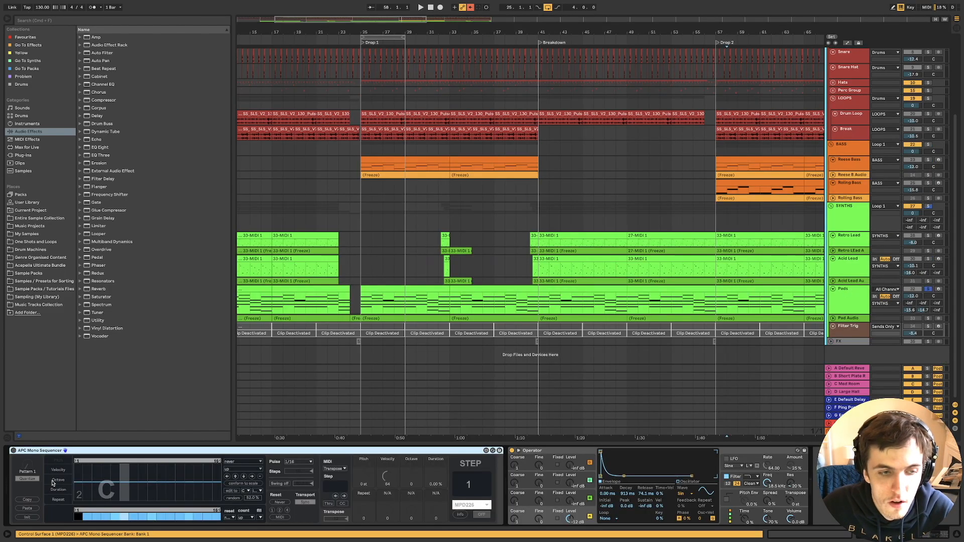
{"action": "left_click", "coordinate": [13, 451]}
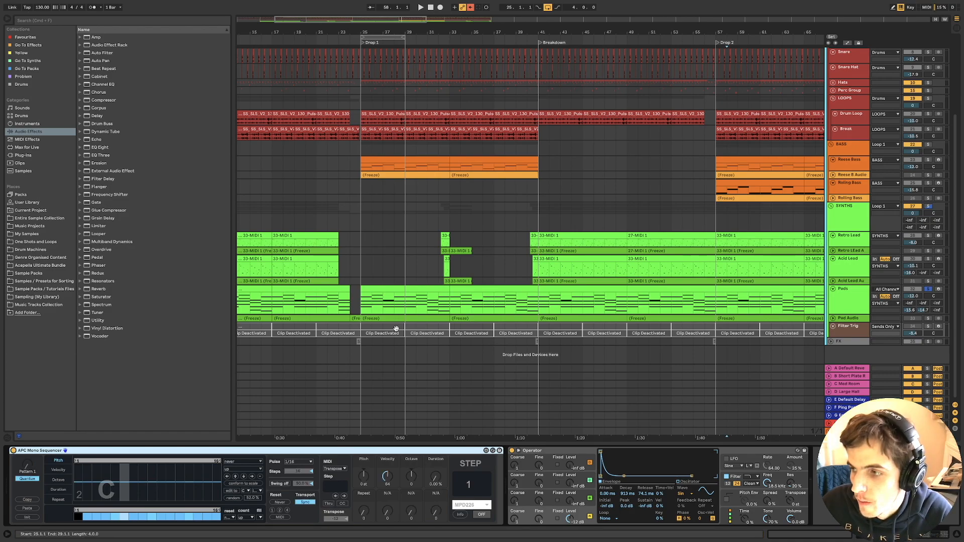
Play Drop 2 while redrawing the sequencer's step durations as a short descending slope, and show its Repeat lane.
{"action": "left_click", "coordinate": [58, 490]}
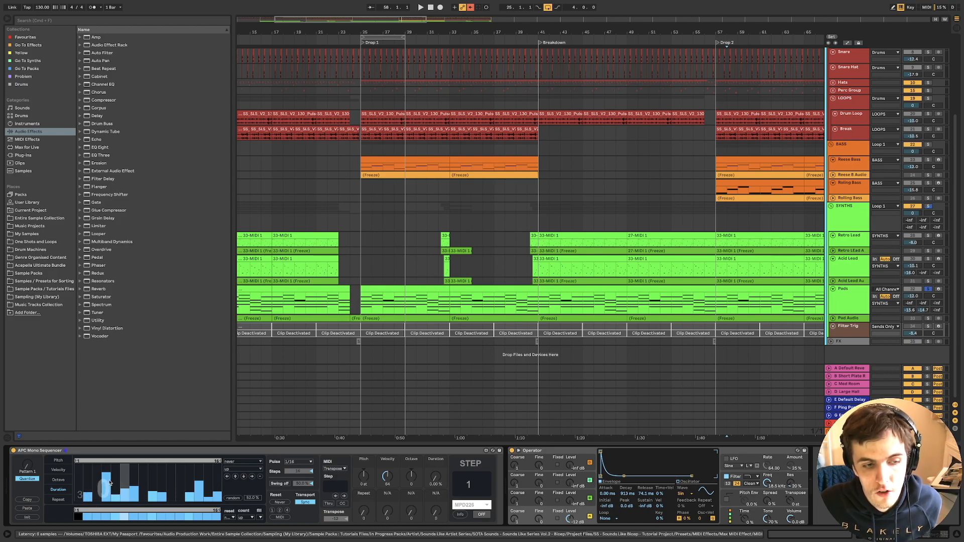
{"action": "key", "text": "space"}
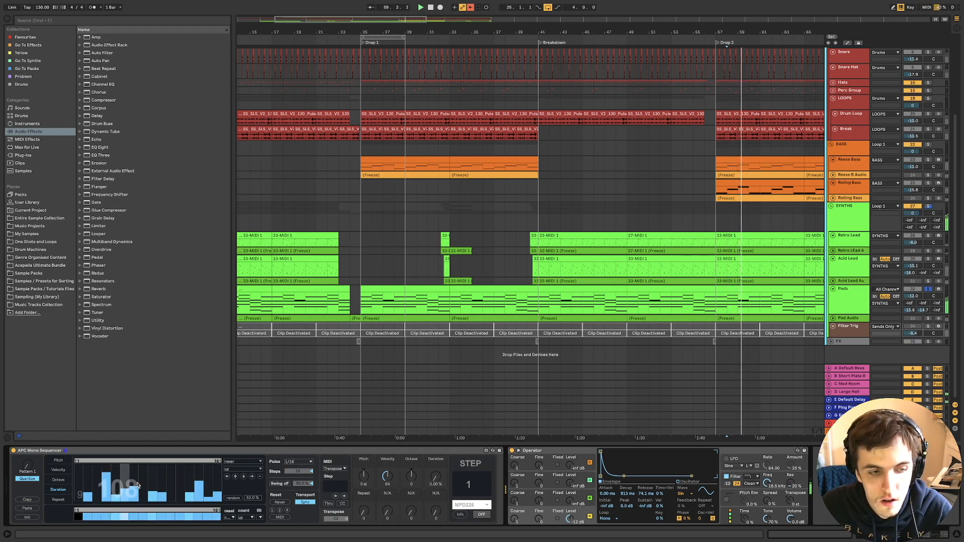
{"action": "left_click_drag", "start_coordinate": [86, 498], "coordinate": [274, 516]}
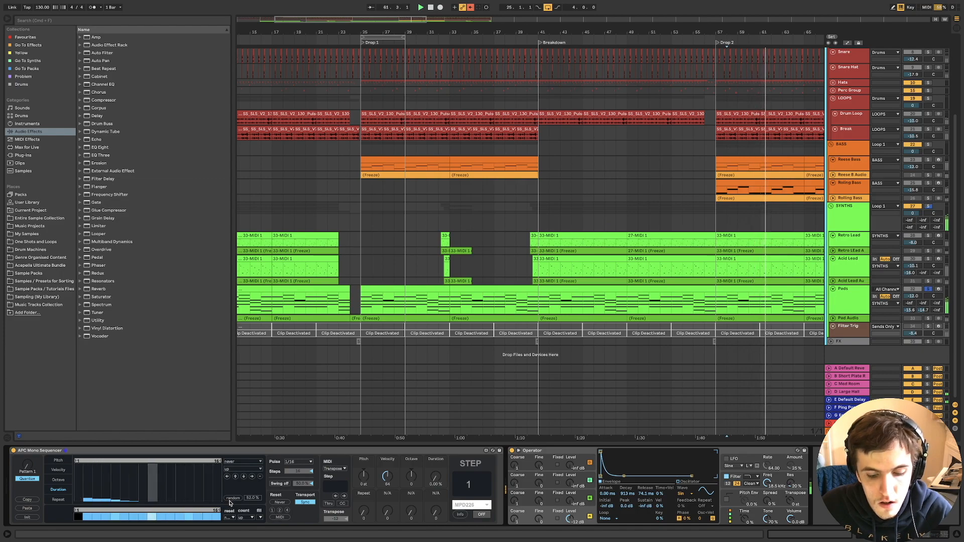
{"action": "left_click", "coordinate": [58, 500]}
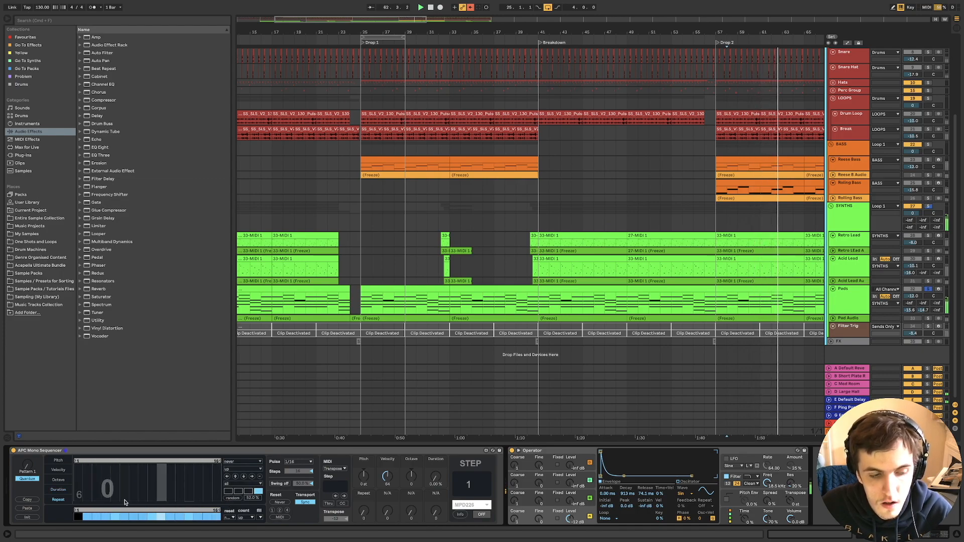
Undo the redrawn step durations and audition the first Drop 1 pads clip from bar 25.
{"action": "left_click", "coordinate": [378, 322]}
{"action": "key", "text": "space"}
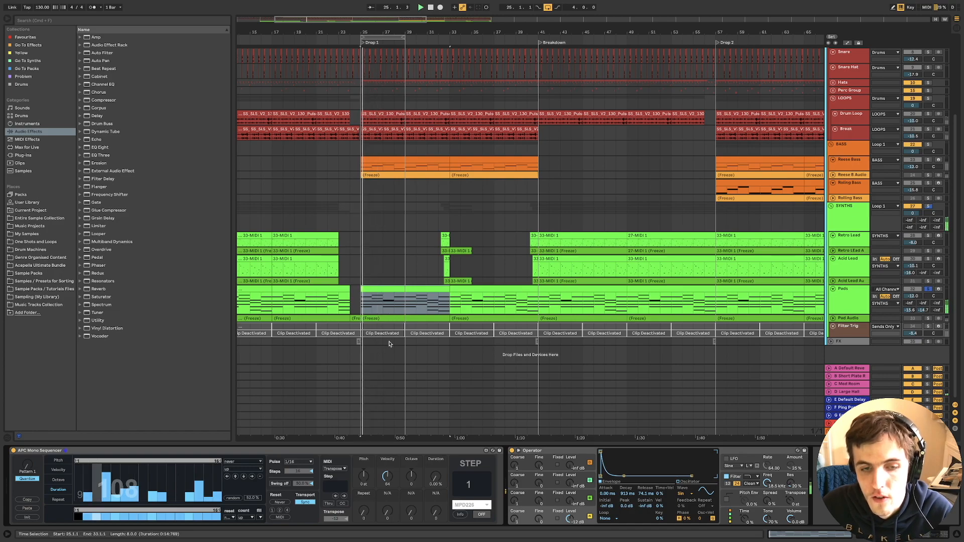
{"action": "key", "text": "space"}
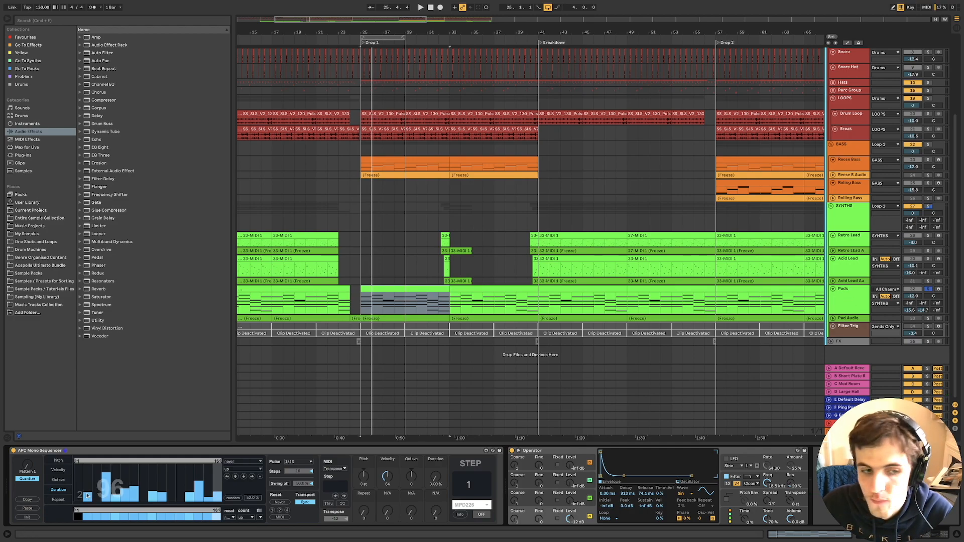
Open the Pads device chain and play Drop 1 while examining the Gate's response and its Release control.
{"action": "left_click", "coordinate": [832, 307]}
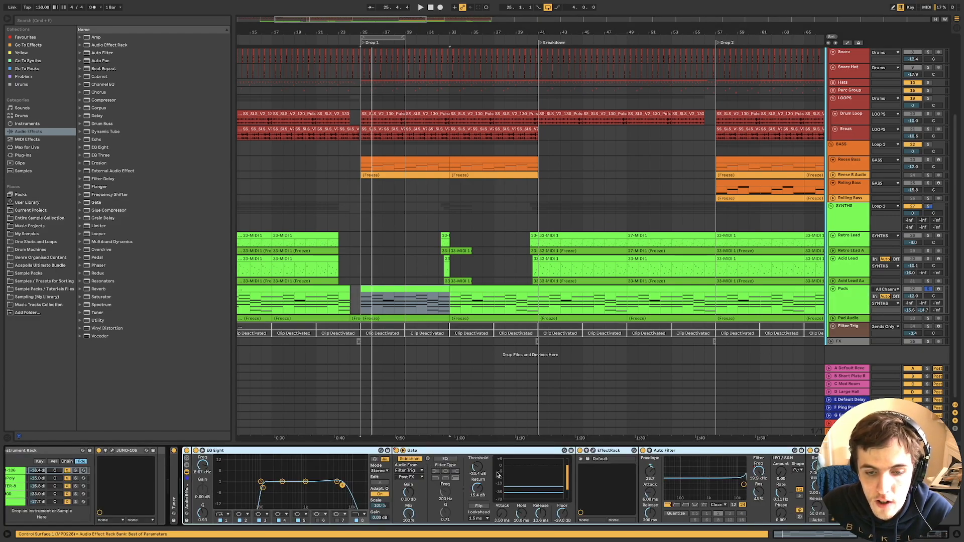
{"action": "key", "text": "space"}
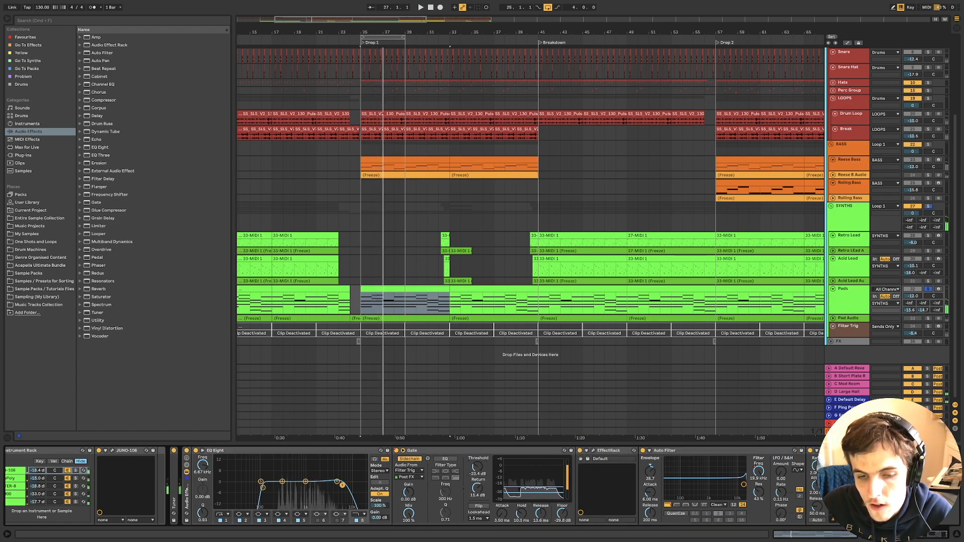
{"action": "key", "text": "space"}
{"action": "mouse_move", "coordinate": [540, 513]}
{"action": "left_mouse_down"}
{"action": "mouse_move", "coordinate": [541, 538]}
{"action": "mouse_move", "coordinate": [540, 502]}
{"action": "left_mouse_up"}
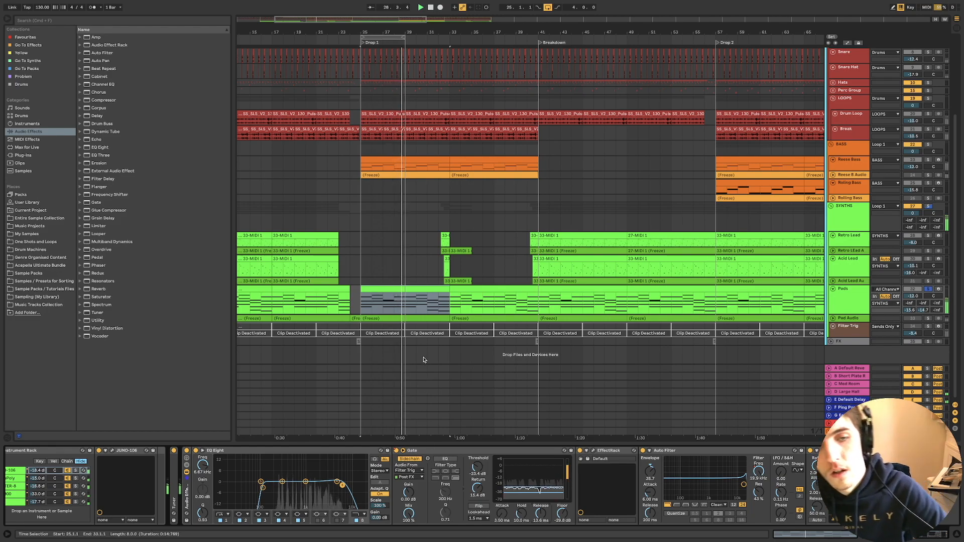
{"action": "key", "text": "space"}
{"action": "key", "text": "space"}
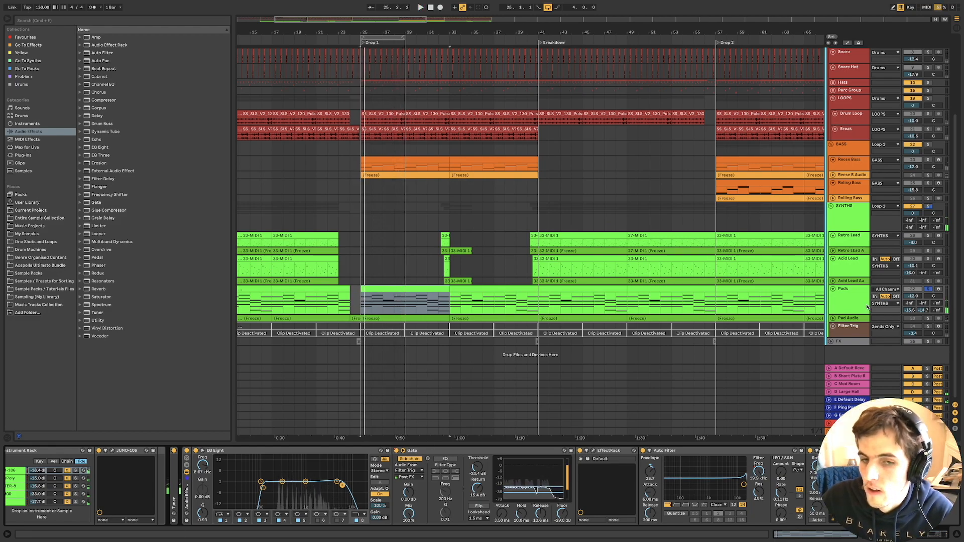
Take the Pads track out of solo and audition Drop 1 with the other tracks.
{"action": "left_click", "coordinate": [929, 290]}
{"action": "key", "text": "space"}
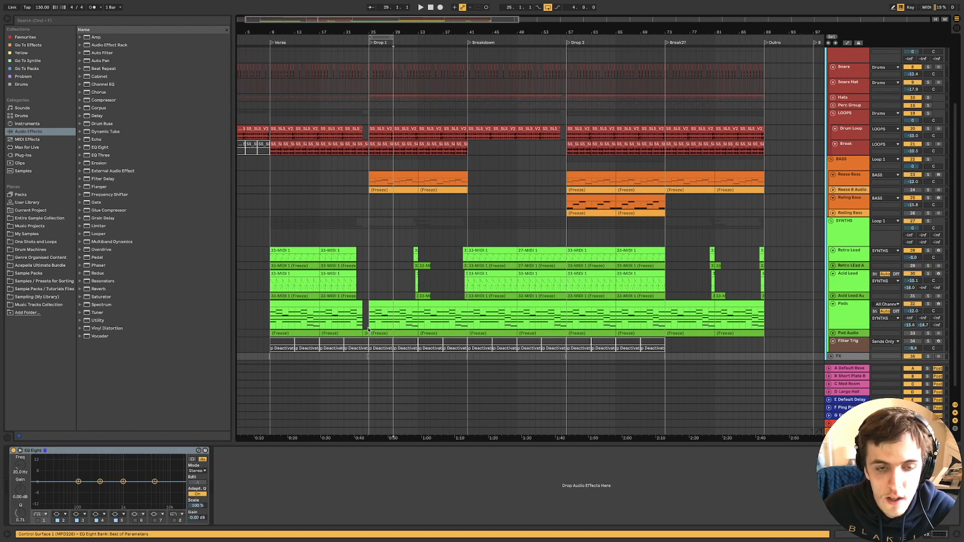
Compare the device chains of the Pads and Acid Lead tracks around the start of Drop 1.
{"action": "left_click", "coordinate": [368, 330]}
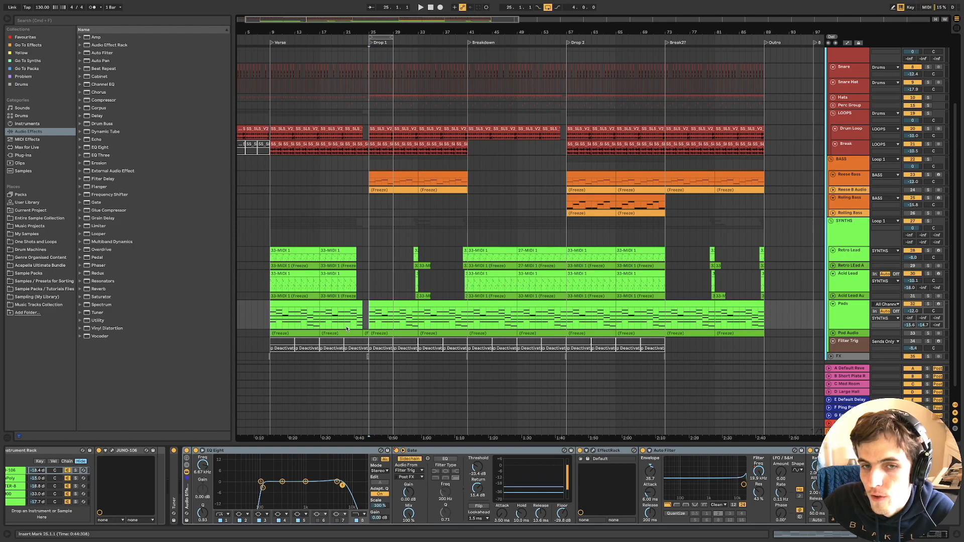
{"action": "left_click", "coordinate": [366, 278]}
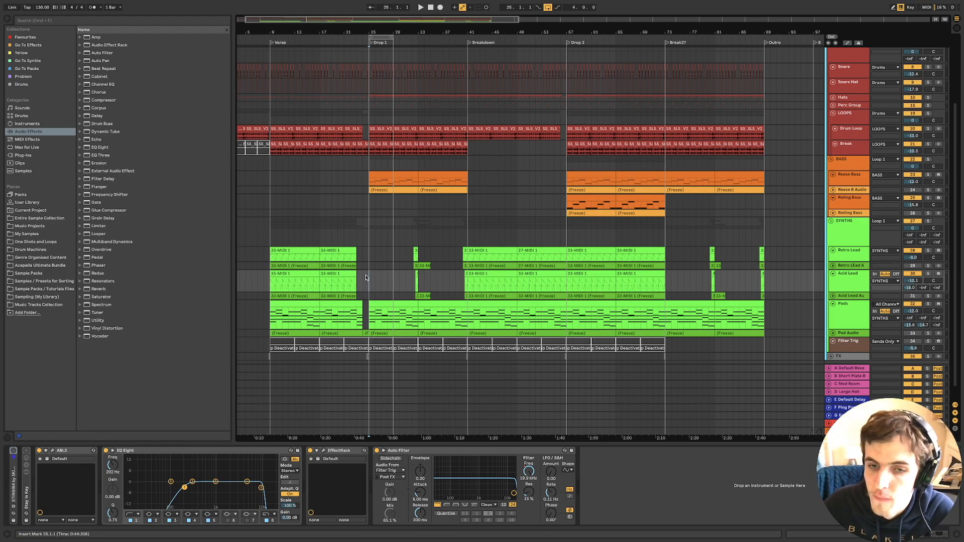
{"action": "left_click", "coordinate": [382, 302]}
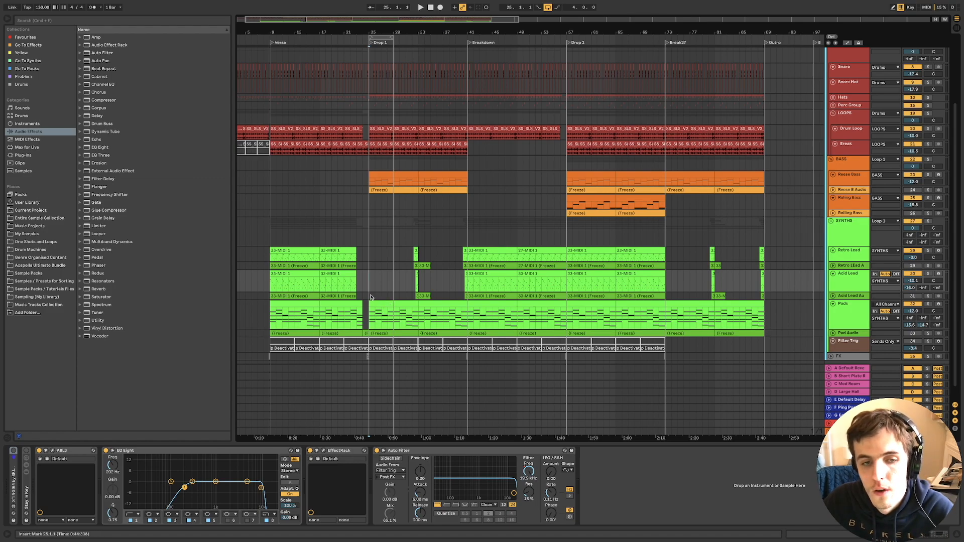
{"action": "left_click", "coordinate": [369, 295]}
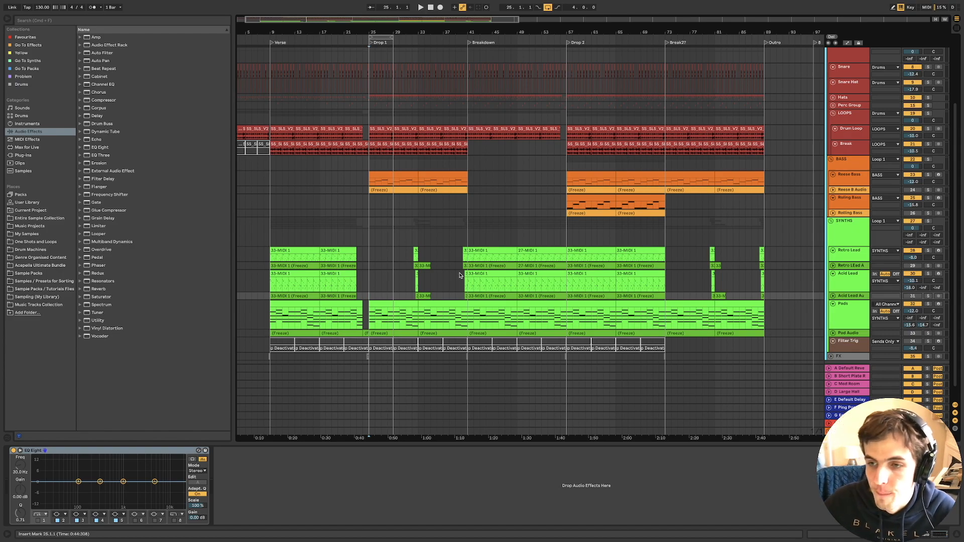
{"action": "left_click", "coordinate": [391, 273]}
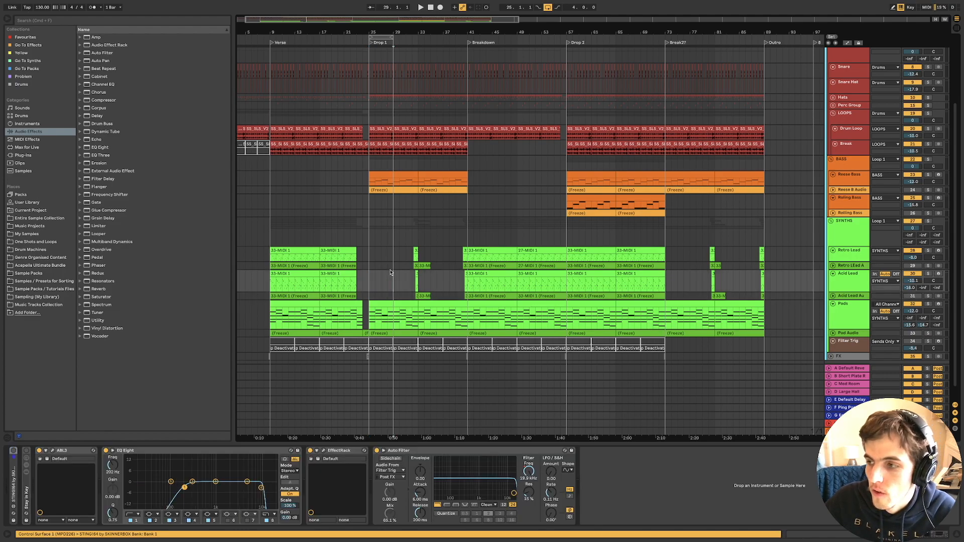